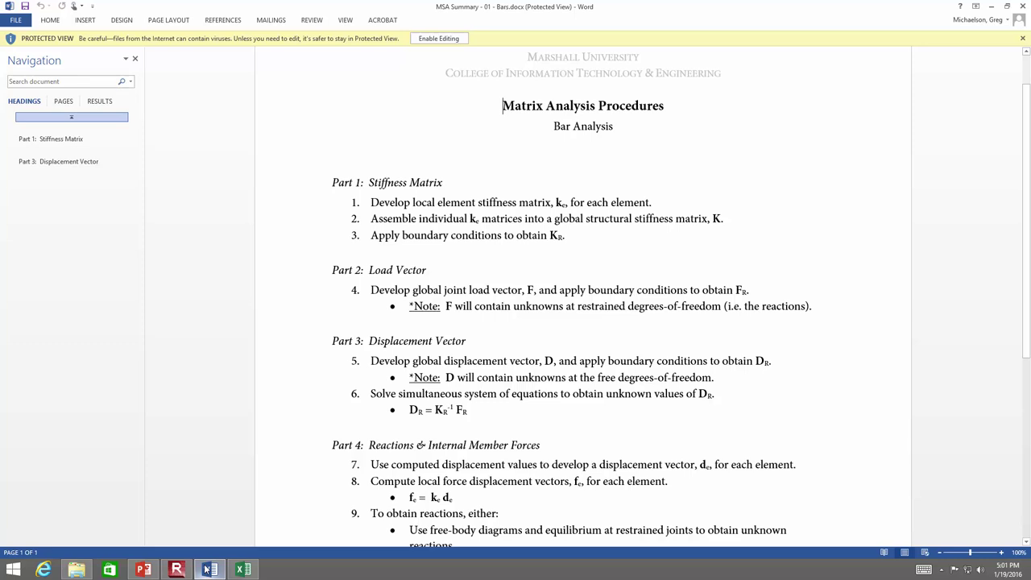
- Bring up the Finite Element Analysis presentation's Example slide showing the three-member bar
left_click(143, 569)
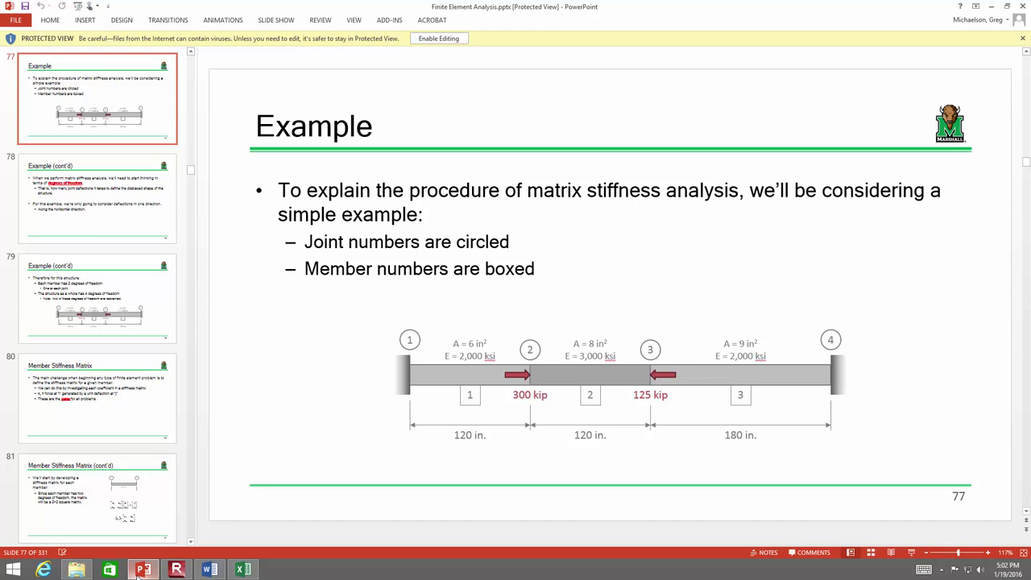
- Switch back to the Word MSA Summary document of bar analysis procedures
left_click(212, 571)
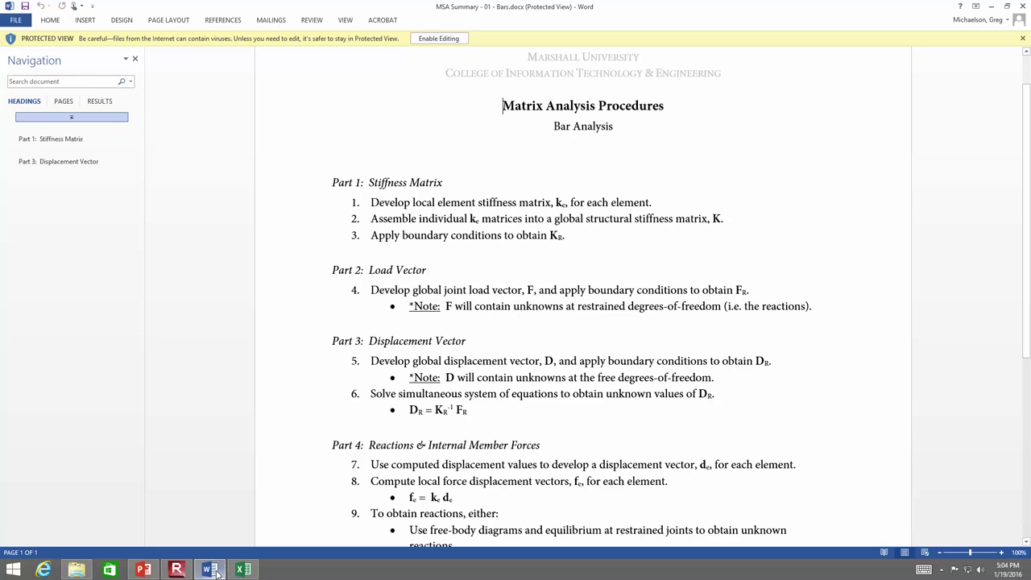
- Scroll the Word procedures down to Part 4 and step 10, Plot/summarize results
scroll(216, 573, "down", 3)
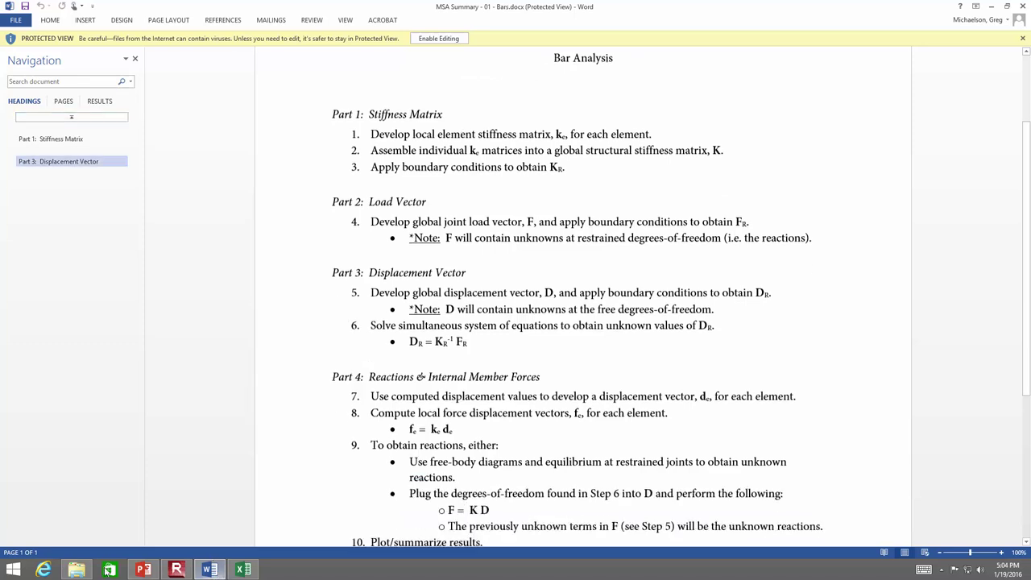
mouse_move(63, 571)
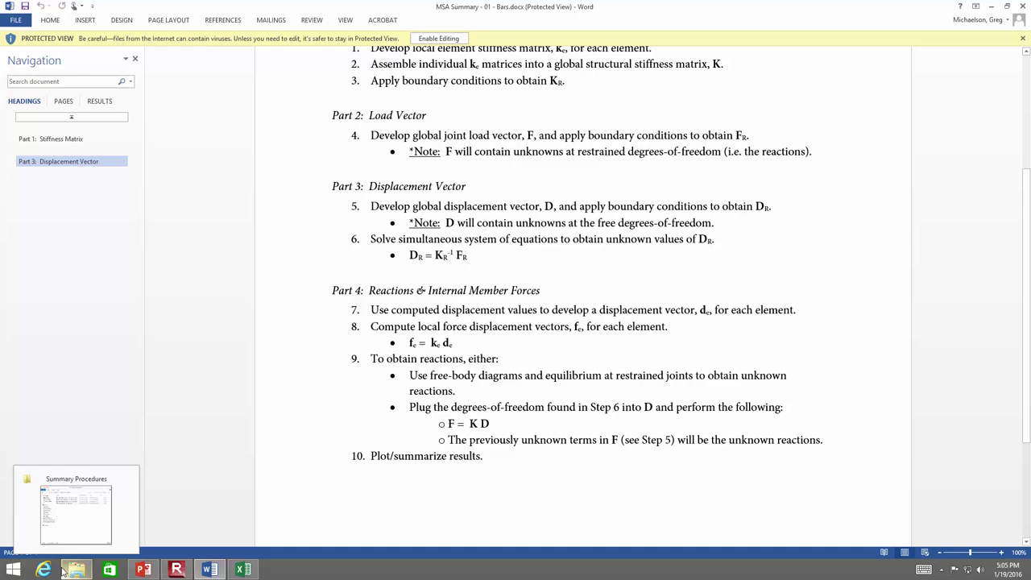
- Revisit the PowerPoint Example slide, then bring the blank Excel workbook Book1 to the front
left_click(145, 569)
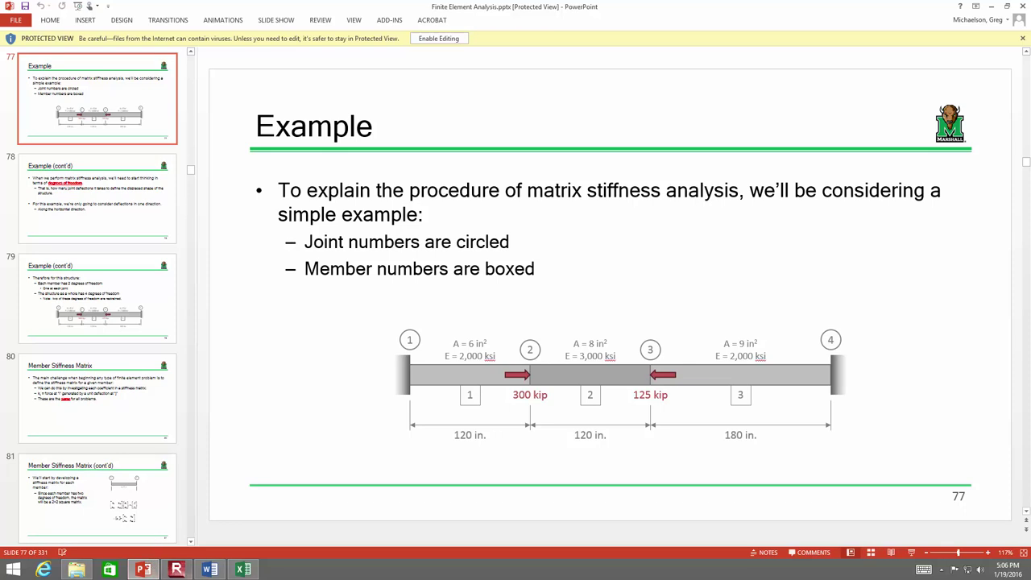
left_click(258, 572)
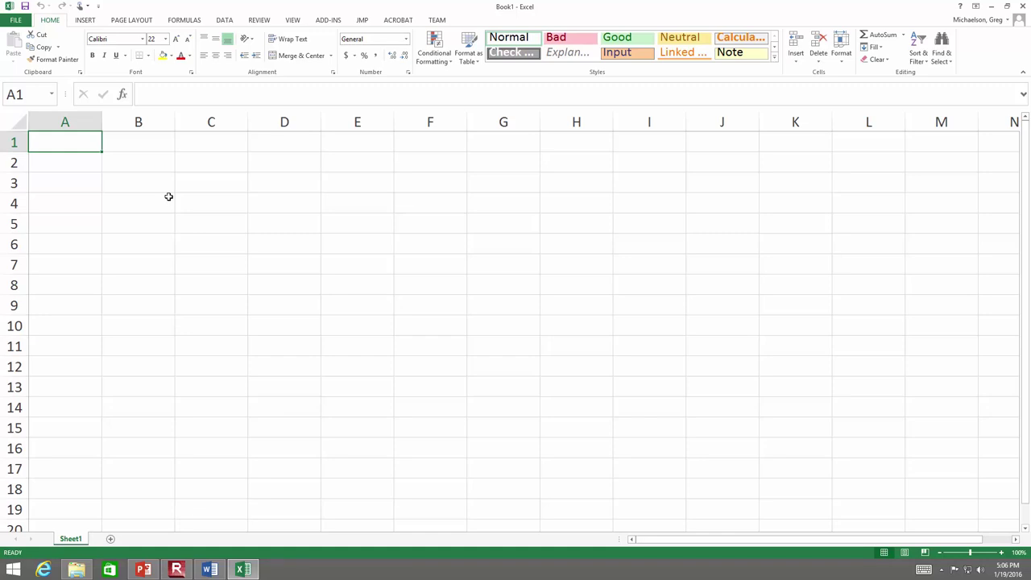
- Type the Element 1 heading and labels A (in2), E (ksi), L (in) down column B
left_click(160, 169)
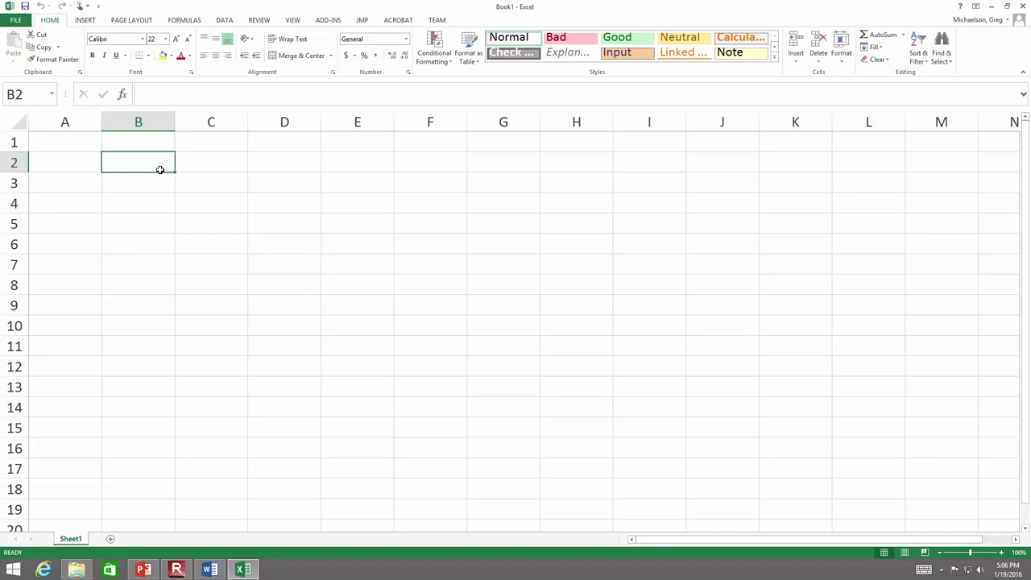
type("Element ")
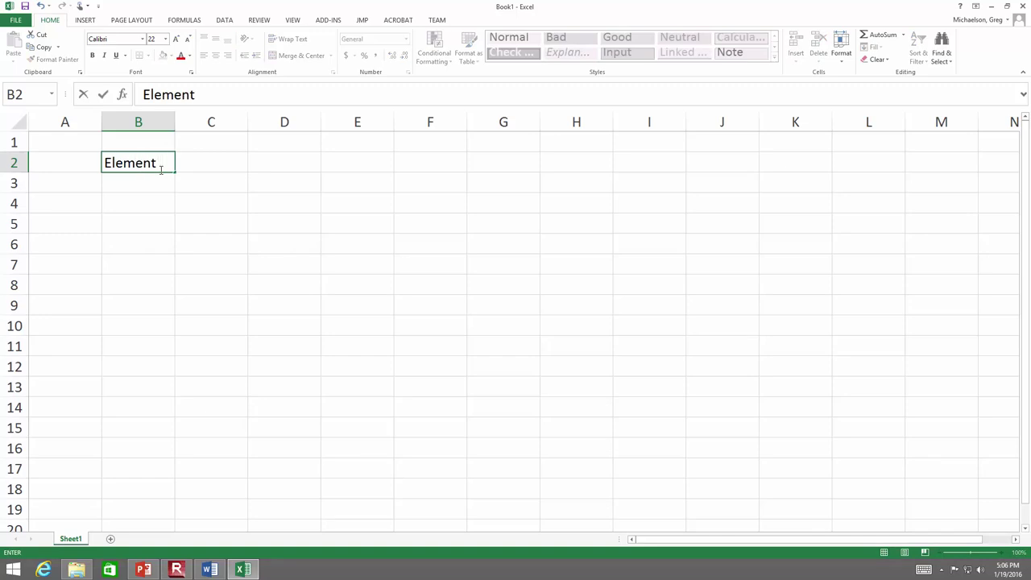
type("1")
key("Return")
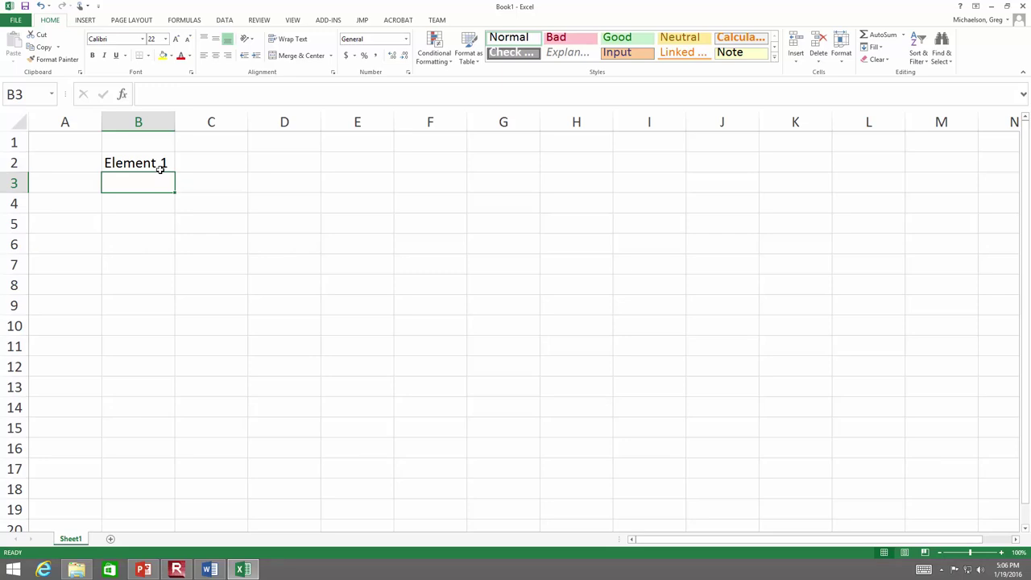
type("A (in")
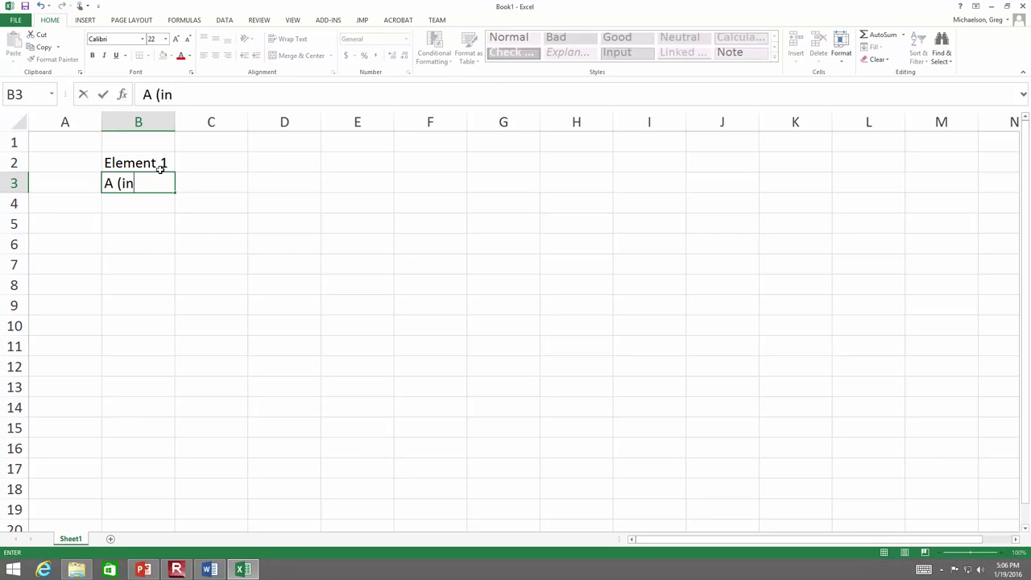
type("2)")
key("Return")
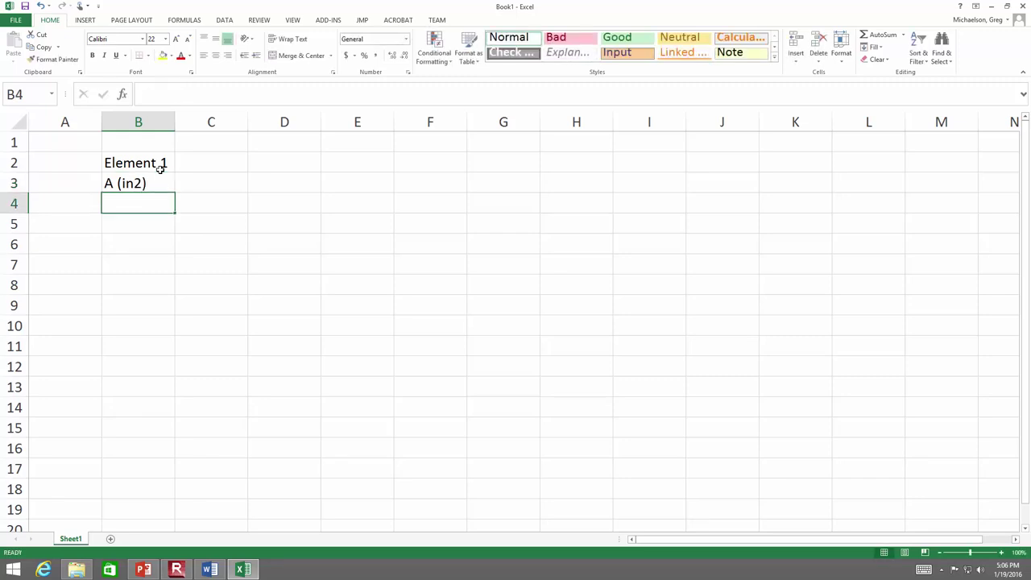
type("E (ksi)")
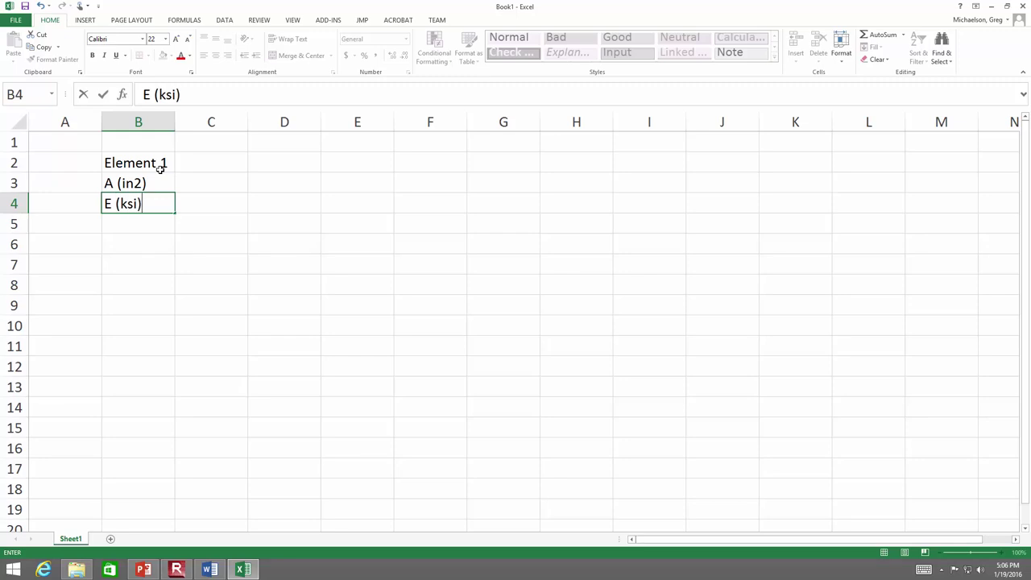
key("Return")
type("L (in)")
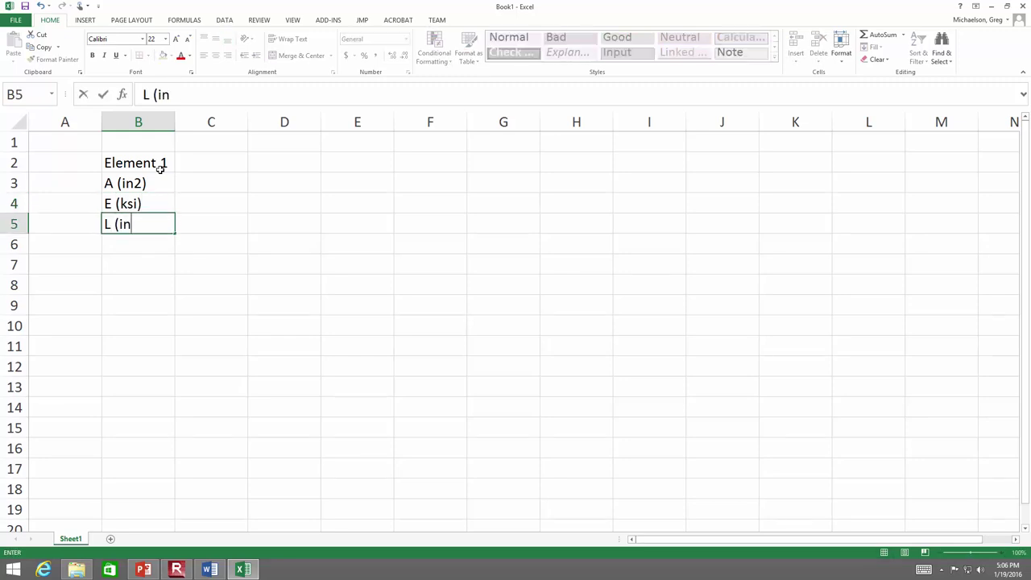
key("Return")
- Enter 6 as the area in C3
key("Up")
key("Up")
key("Up")
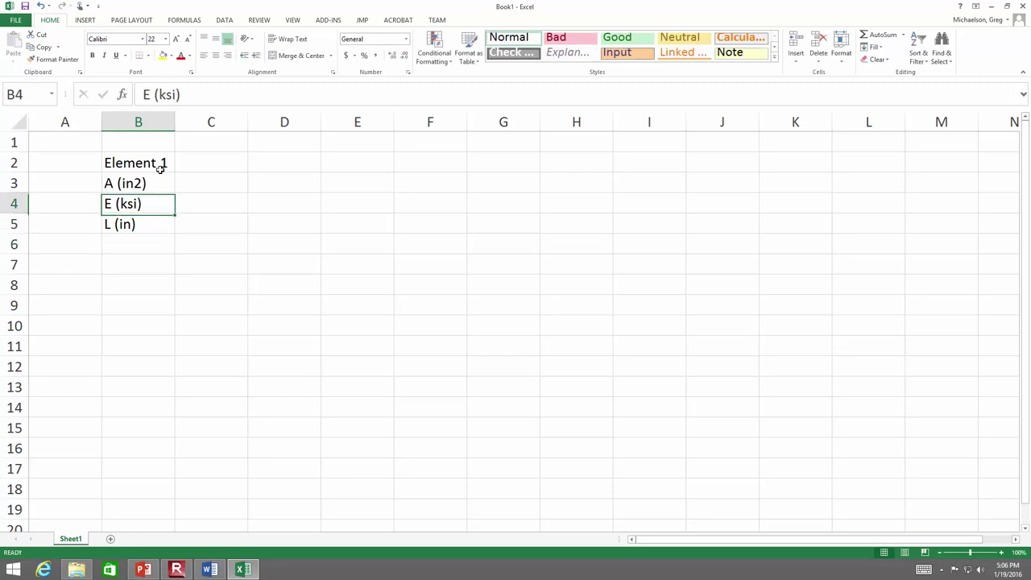
key("Right")
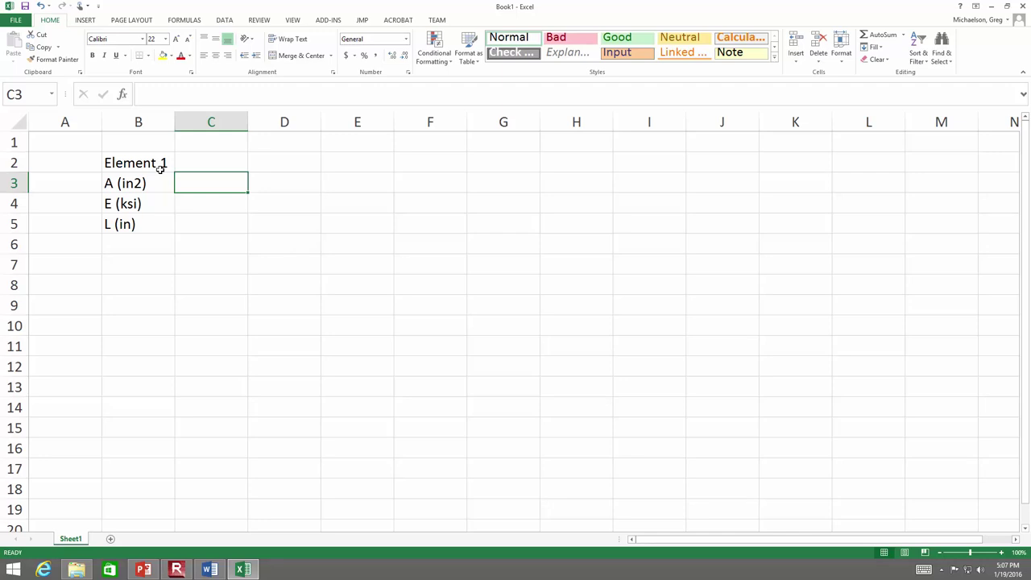
type("6")
key("Return")
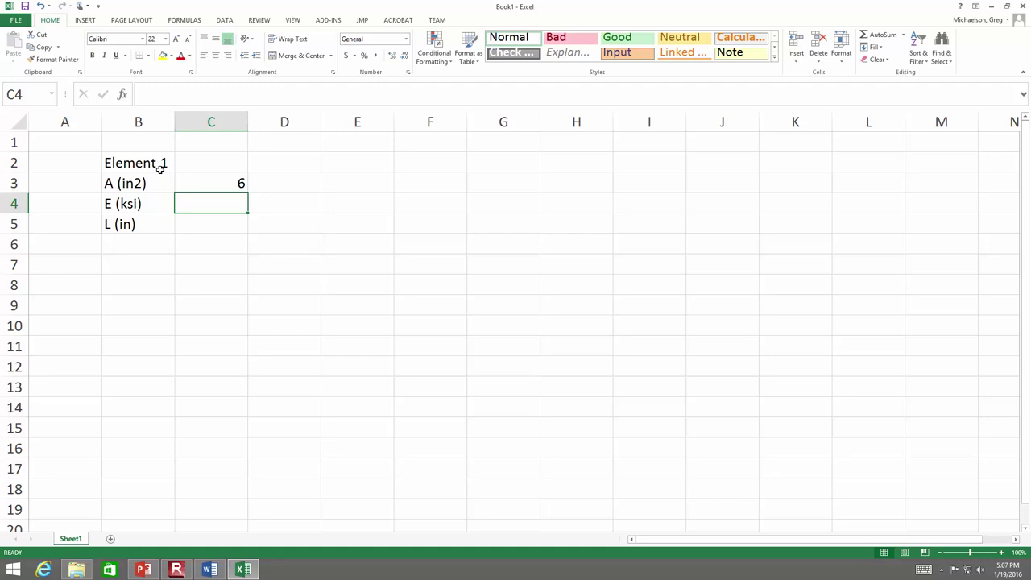
left_click(153, 573)
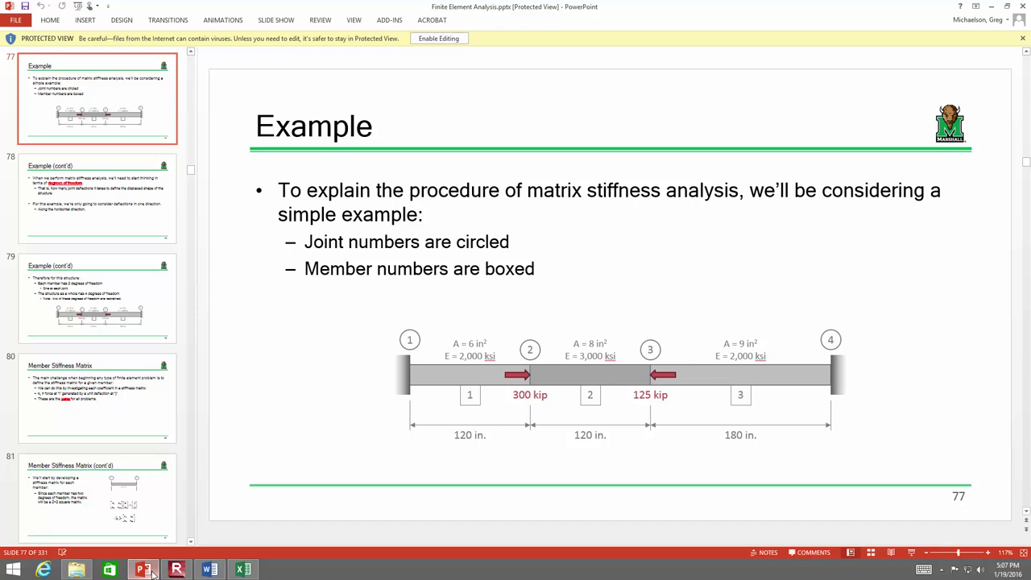
left_click(243, 569)
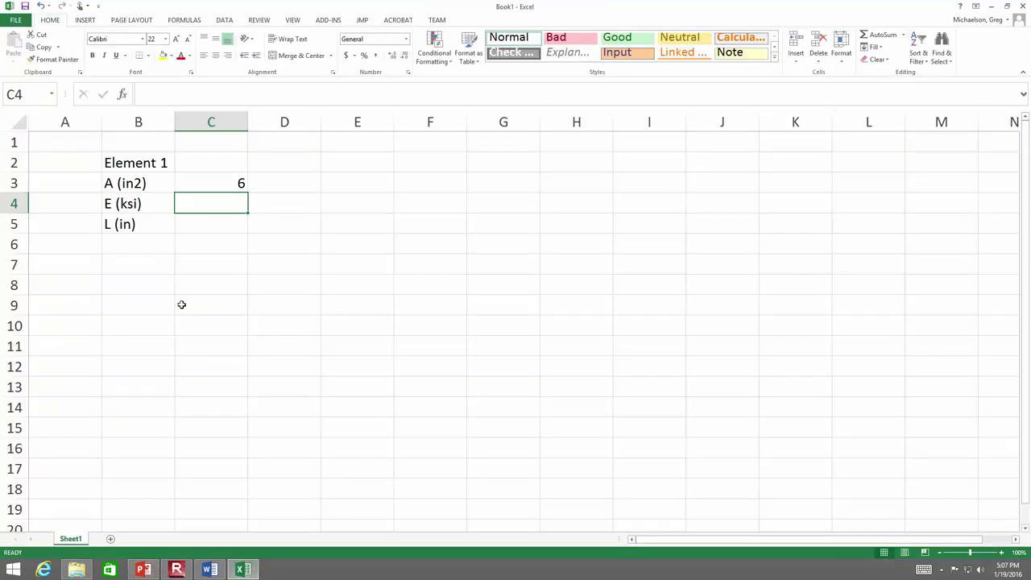
- Enter E = 2000 and L = 120, and apply the Input cell style to C3:C5
type("2000")
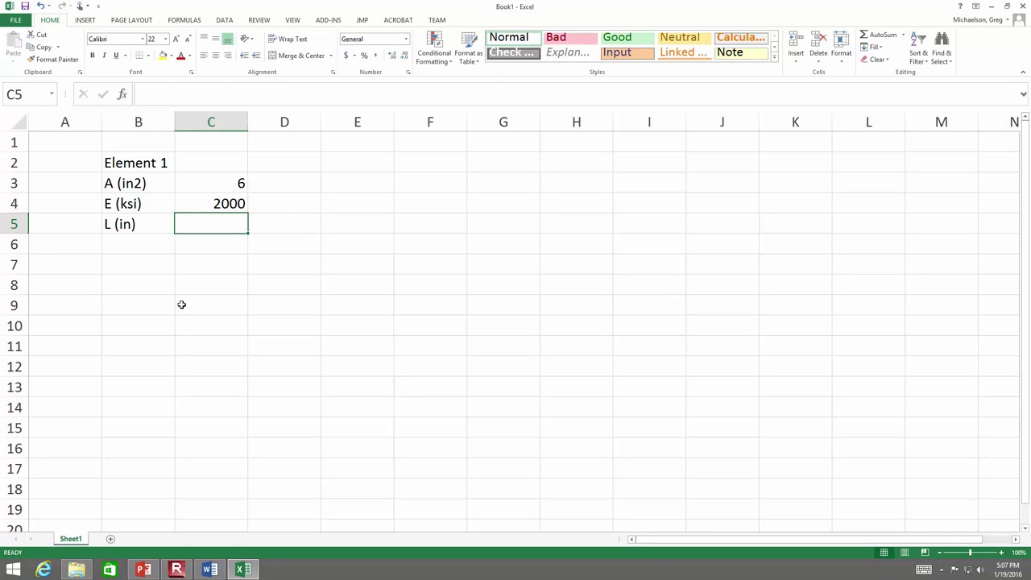
type("120")
key("Return")
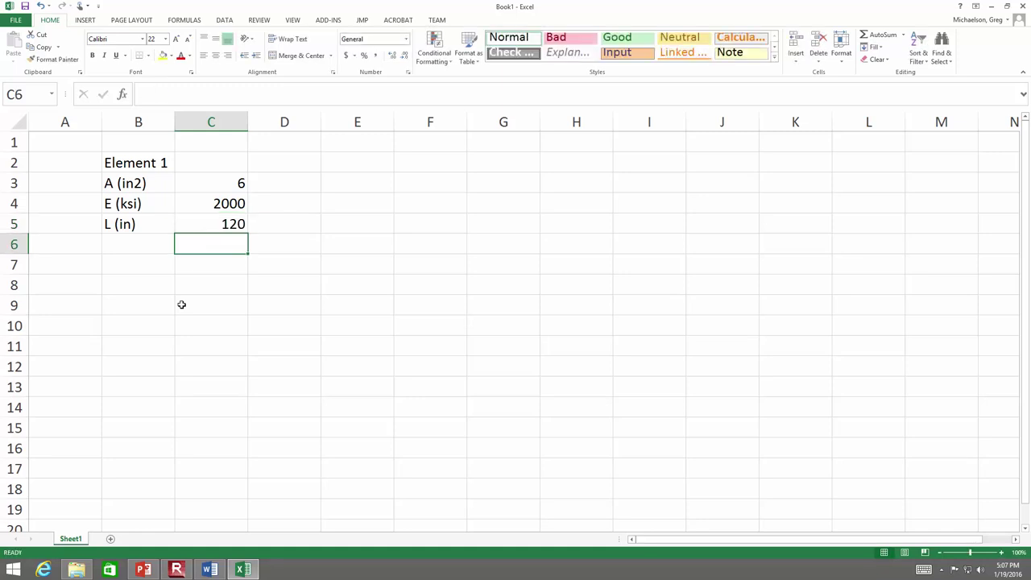
key("Up")
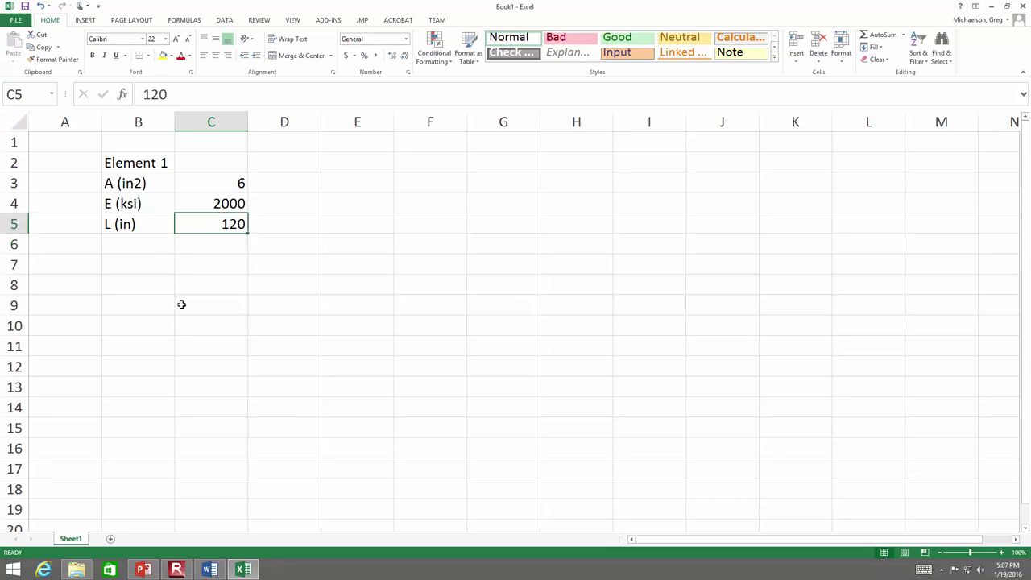
key("shift+Up")
key("shift+Up")
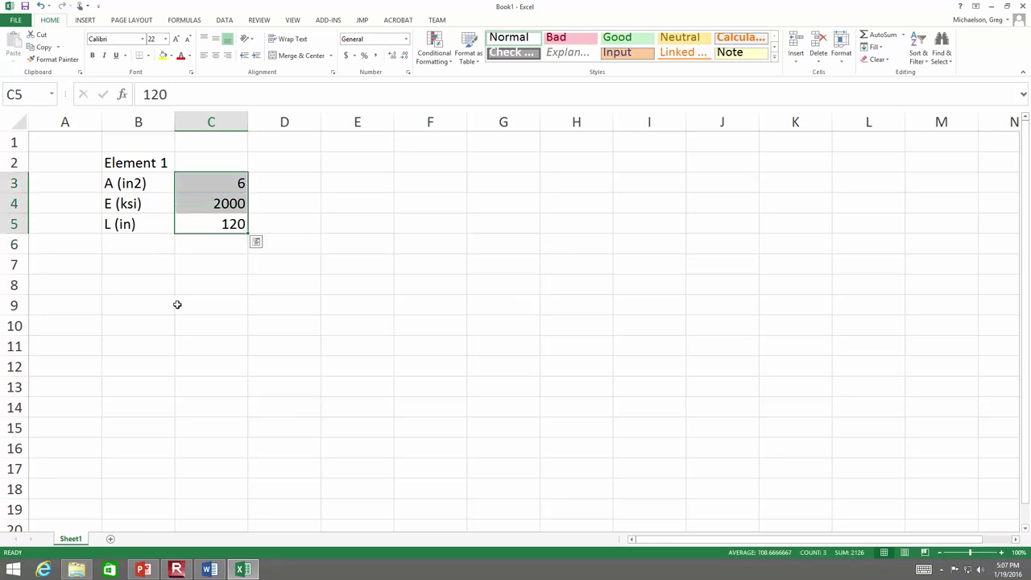
left_click(610, 58)
left_click_drag(275, 364, 274, 354)
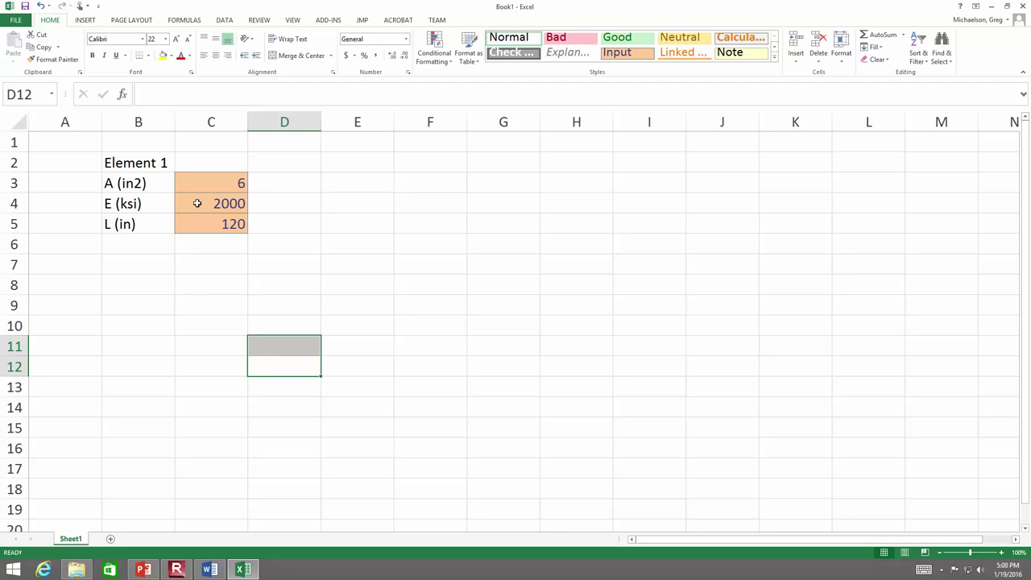
- Bold and underline the Element 1 heading in B2
left_click(148, 162)
key("ctrl+b")
key("ctrl+u")
left_click(143, 299)
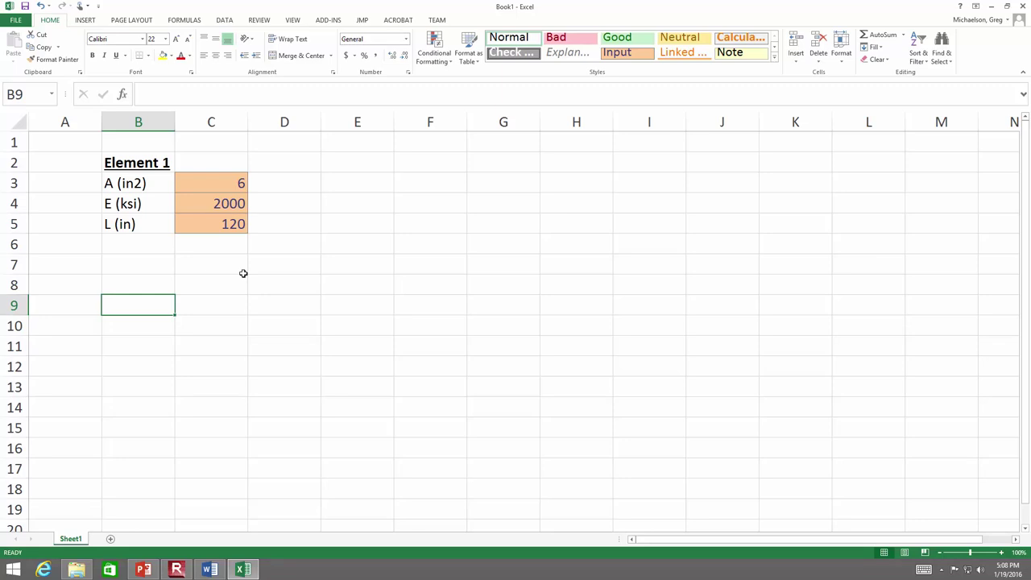
- Label B6 AE/L and enter =C3*C4/C5 in C6, giving 100
key("Up")
key("Up")
key("Up")
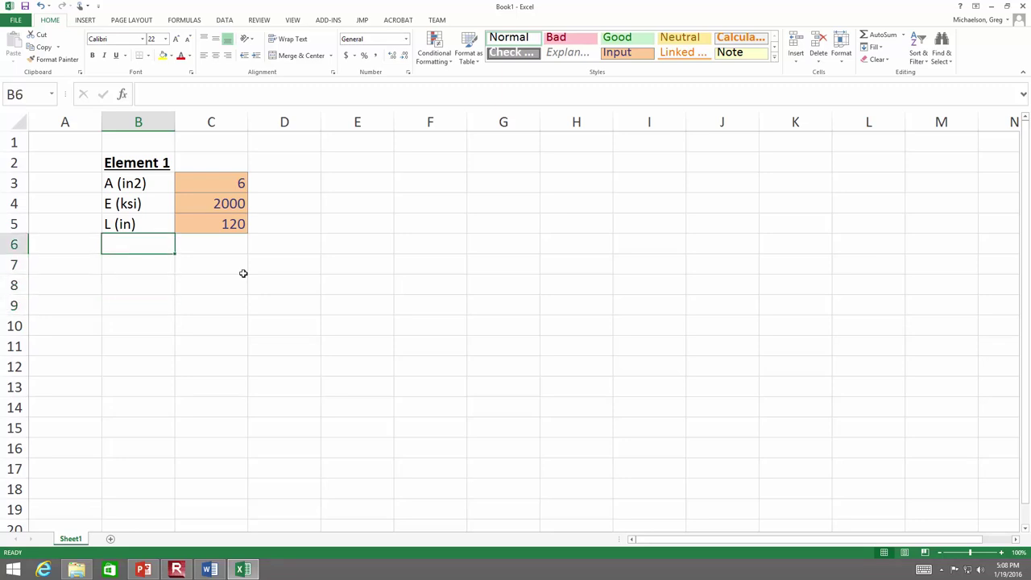
type("AE/")
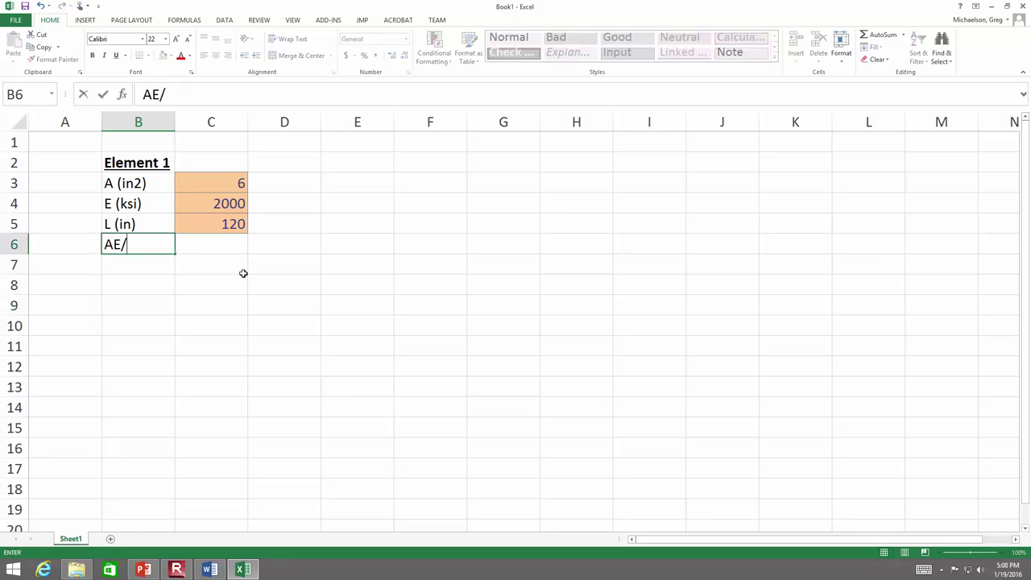
type("L")
key("Tab")
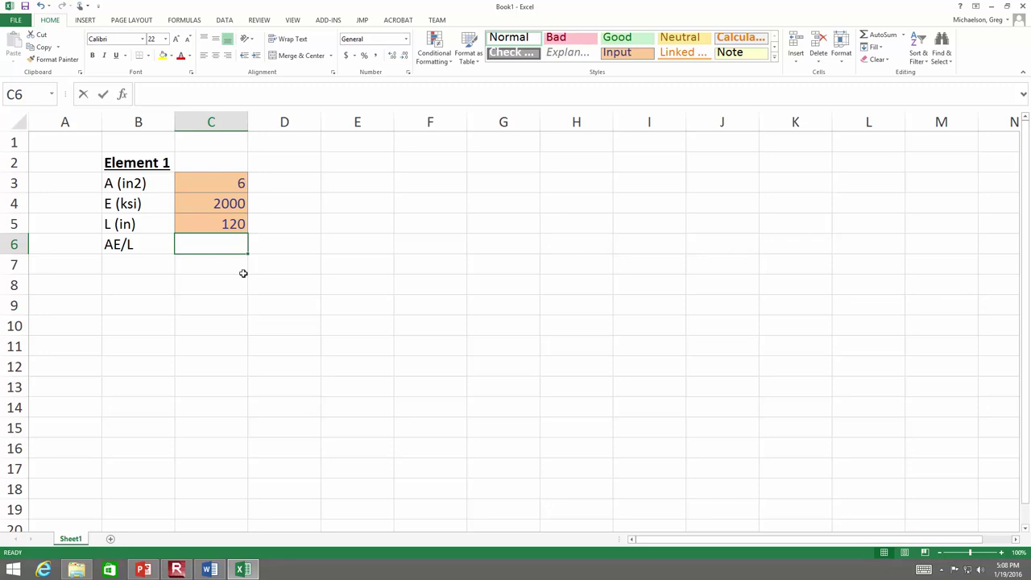
type("=")
key("Up")
key("Up")
key("Up")
type("*")
key("Up")
key("Up")
type("/")
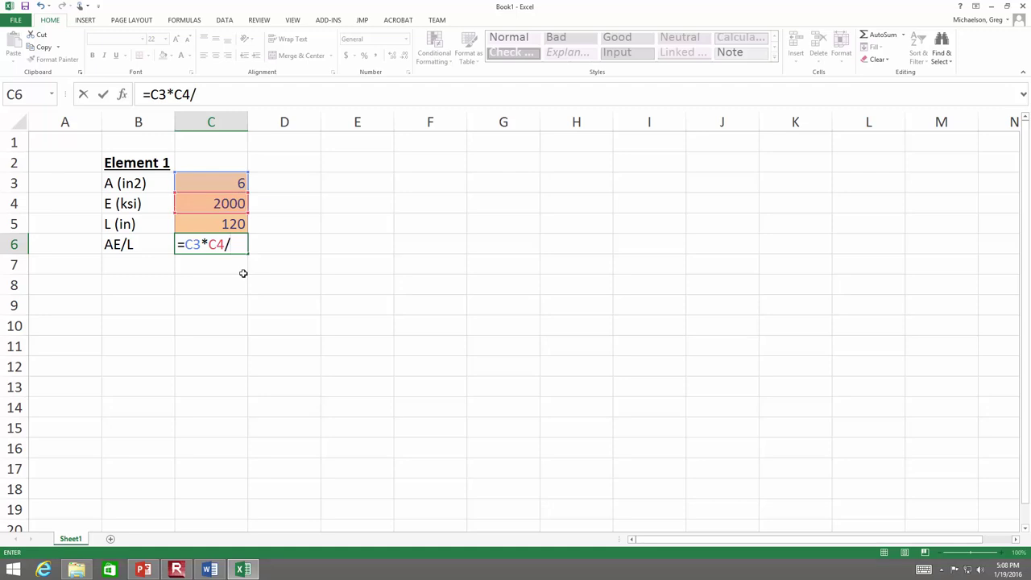
key("Up")
key("Return")
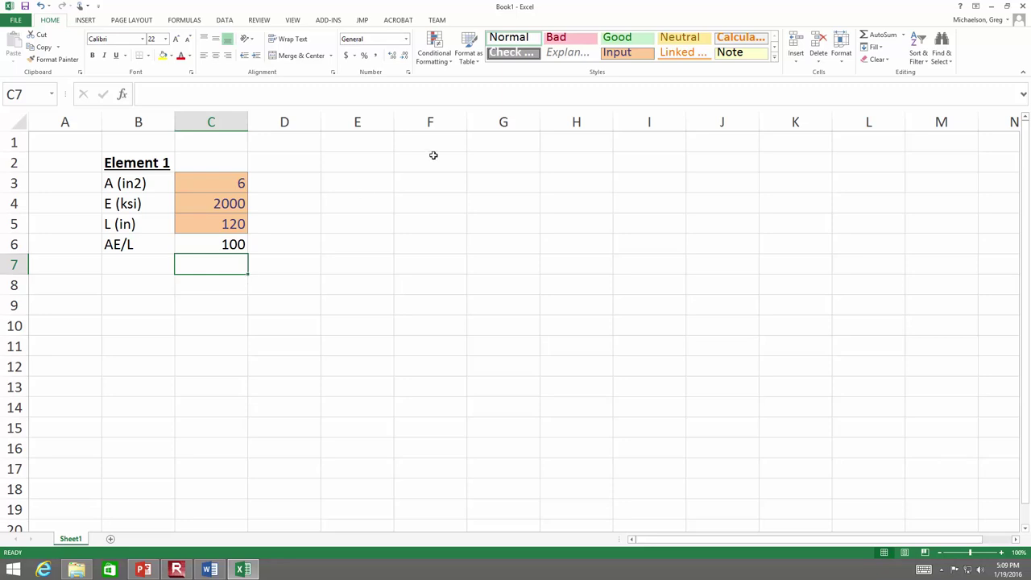
- Put All Borders on the F4:G5 block
left_click_drag(444, 202, 477, 217)
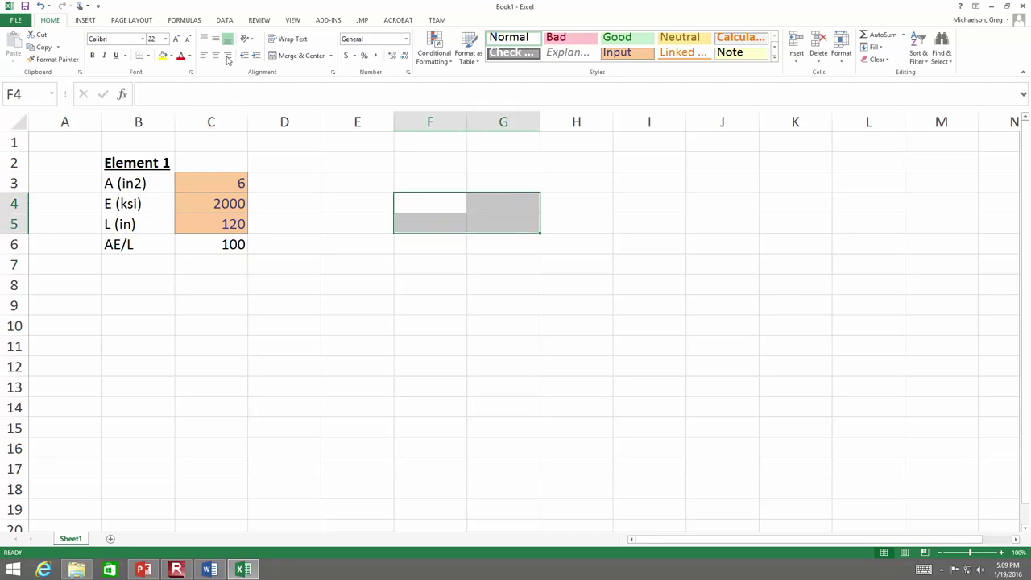
left_click(149, 56)
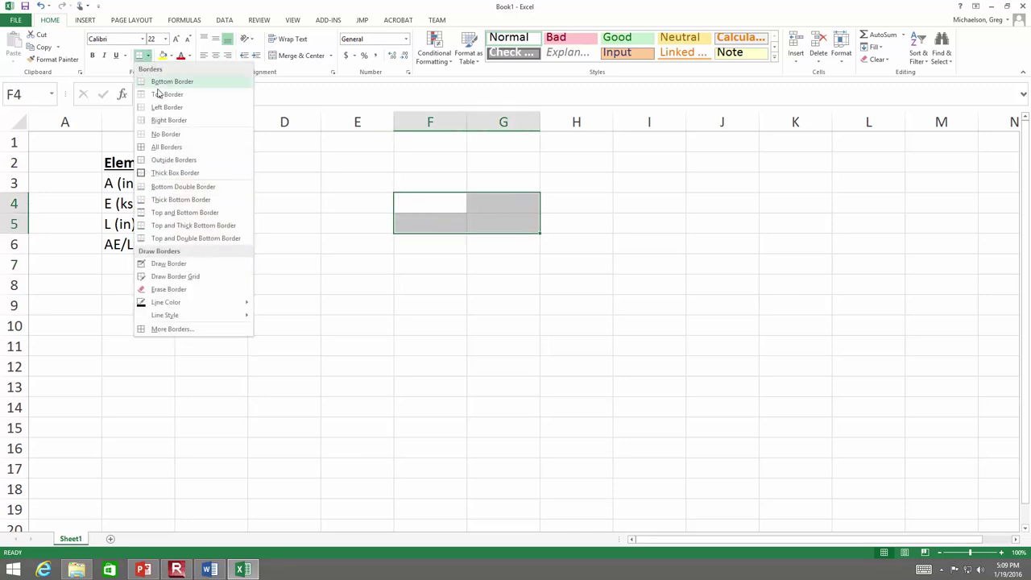
left_click(167, 146)
left_click(454, 321)
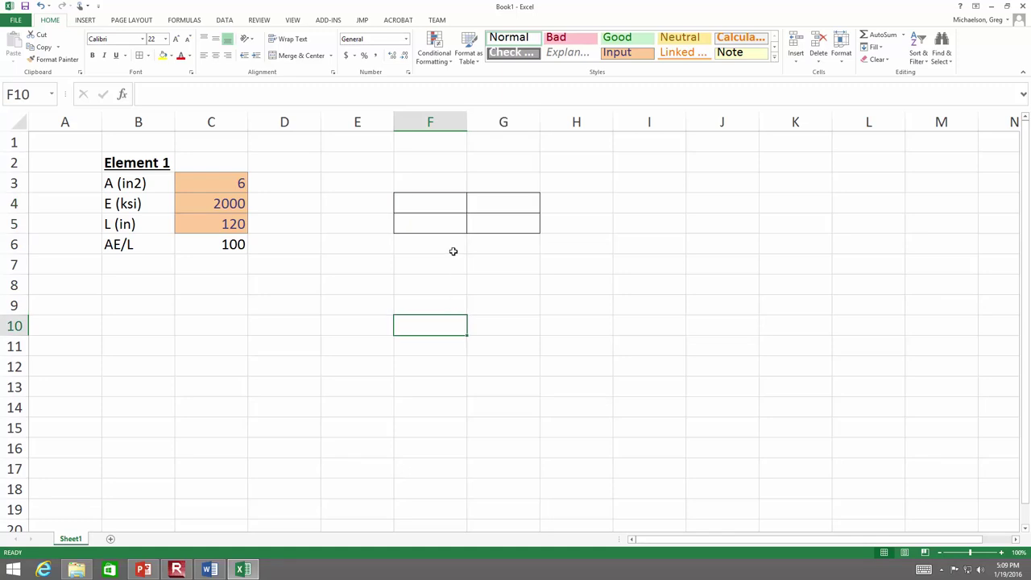
- Shade the F4:G5 block light blue
left_click_drag(421, 202, 495, 226)
left_click(171, 55)
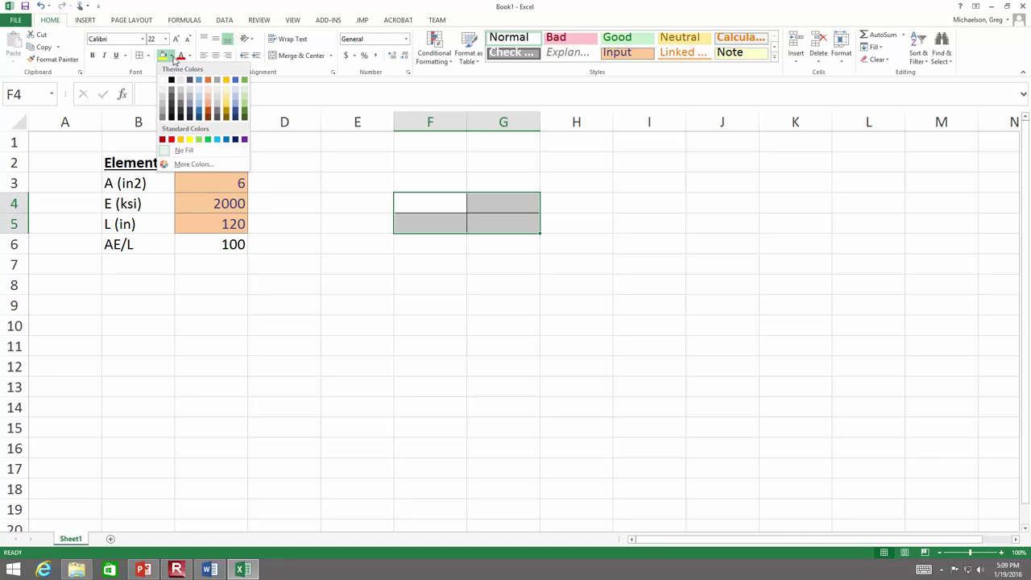
left_click(198, 96)
left_click(410, 240)
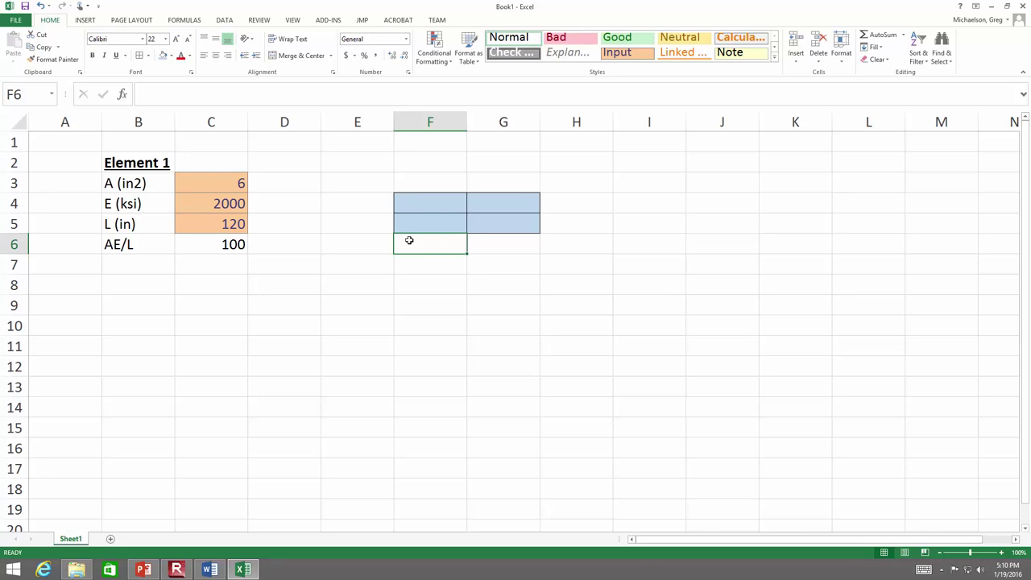
- Link the diagonal cells F4 and G5 to C6 with =C6, showing 100
left_click(426, 199)
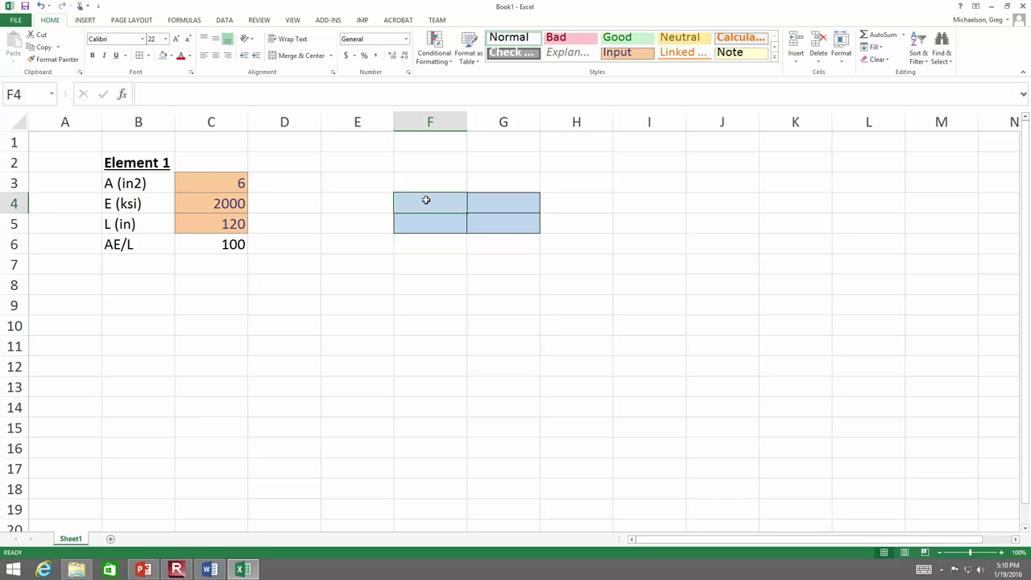
type("=")
left_click(202, 248)
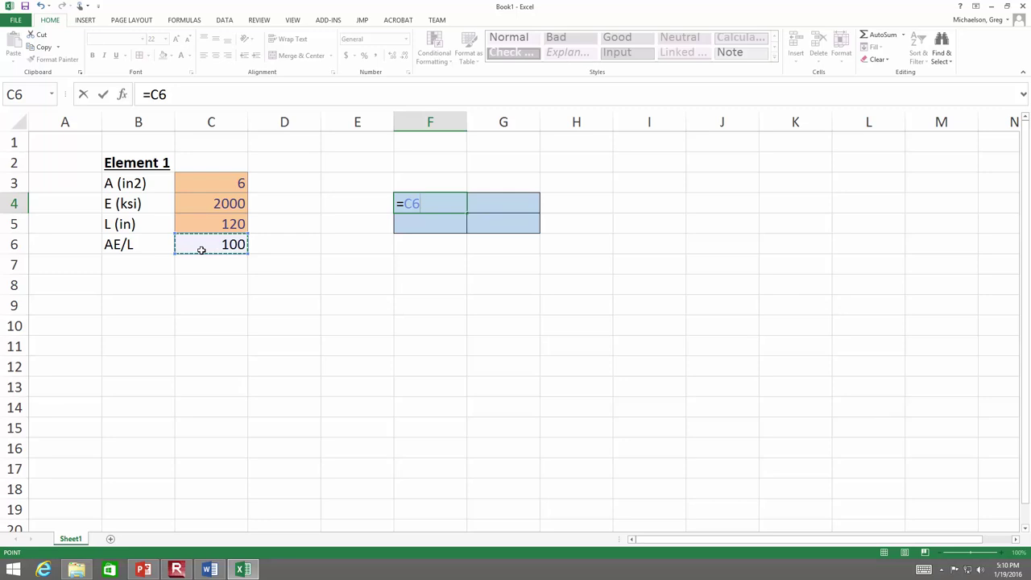
key("Return")
key("Tab")
type("=")
left_click(232, 243)
key("Return")
- Enter =-C6 in F5 and G4 for the -100 off-diagonal terms
left_click(451, 225)
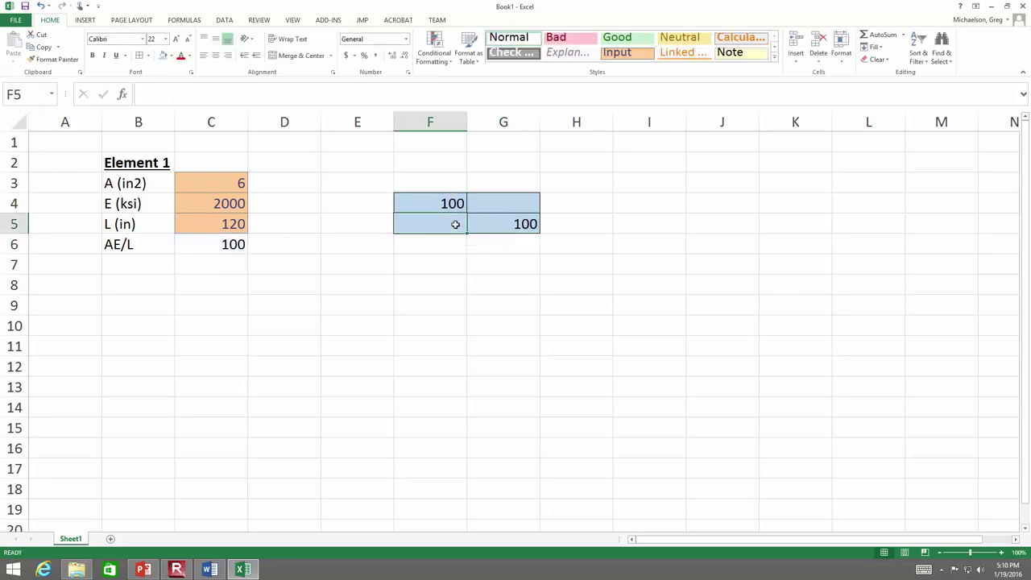
type("=-")
left_click(233, 245)
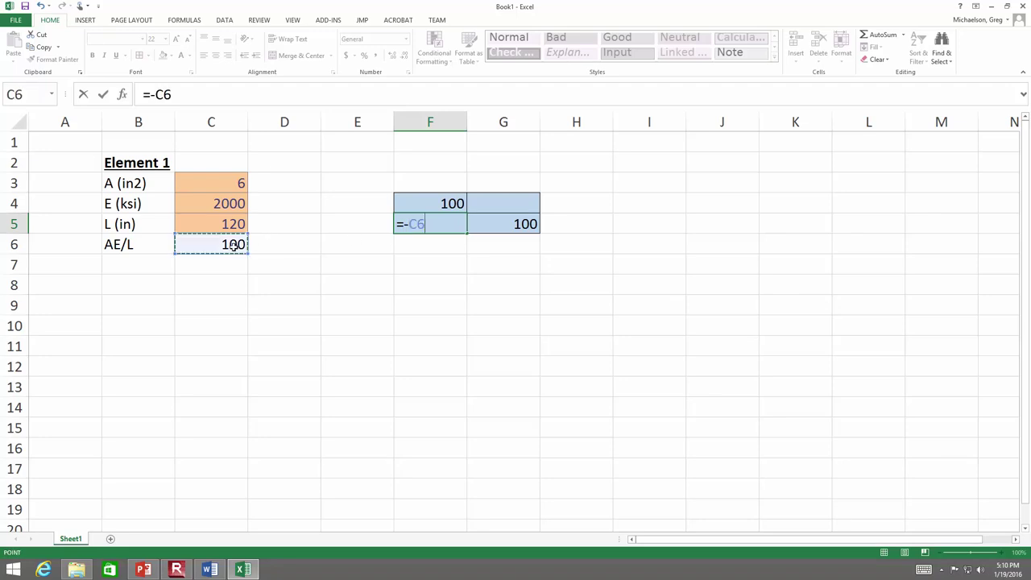
key("Return")
left_click(486, 210)
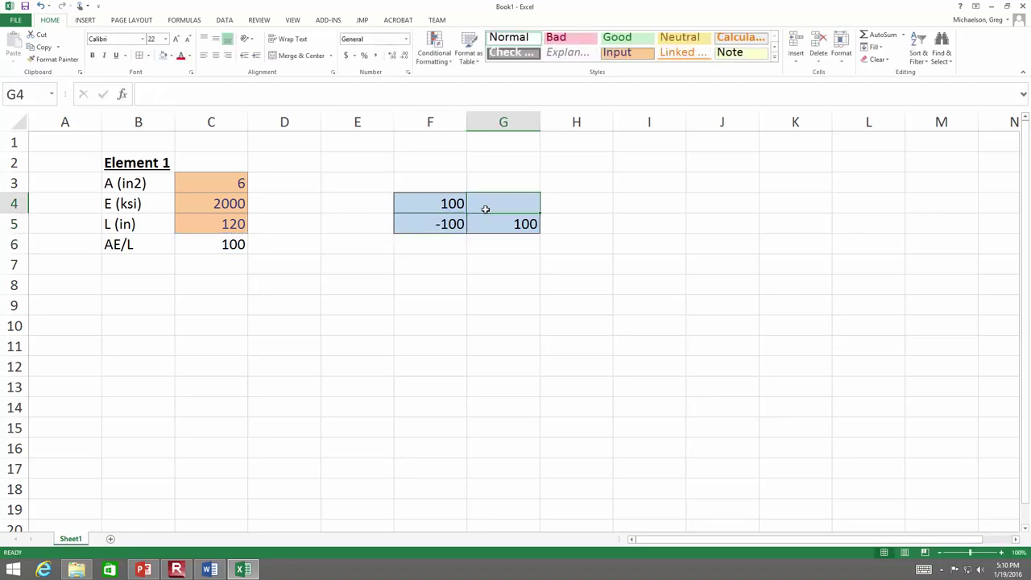
type("=-")
left_click(220, 244)
key("Return")
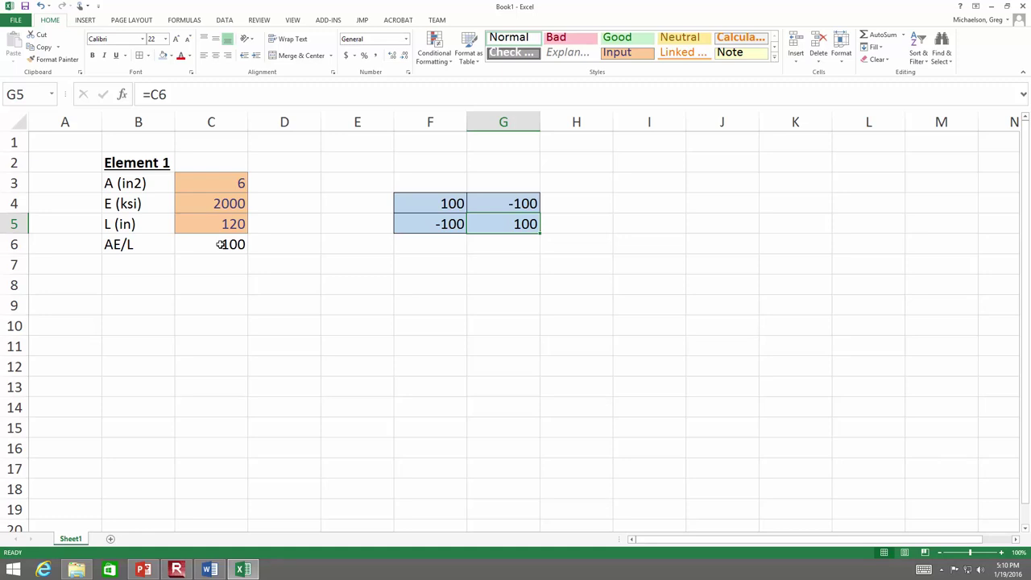
left_click(226, 183)
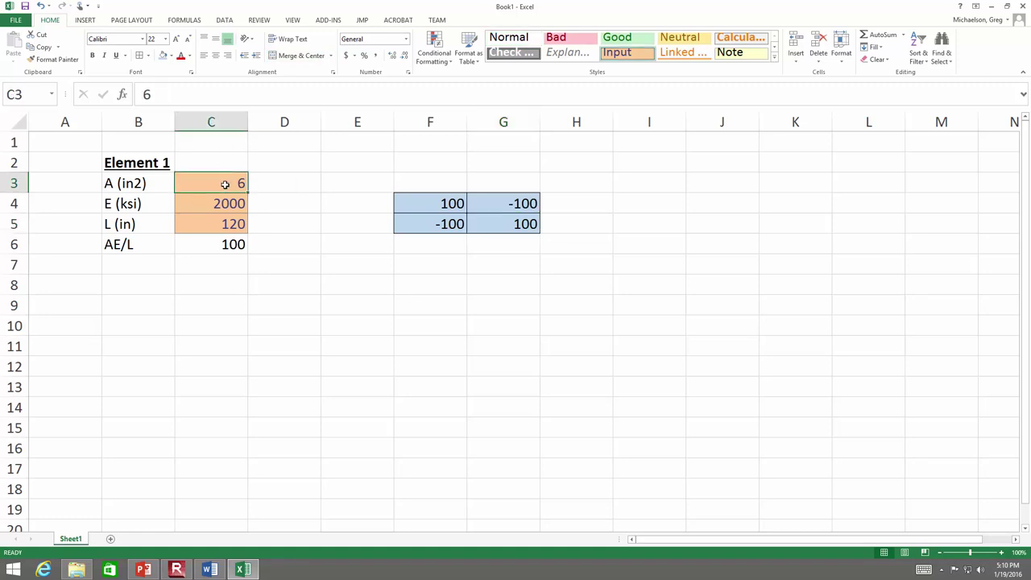
type("9.48")
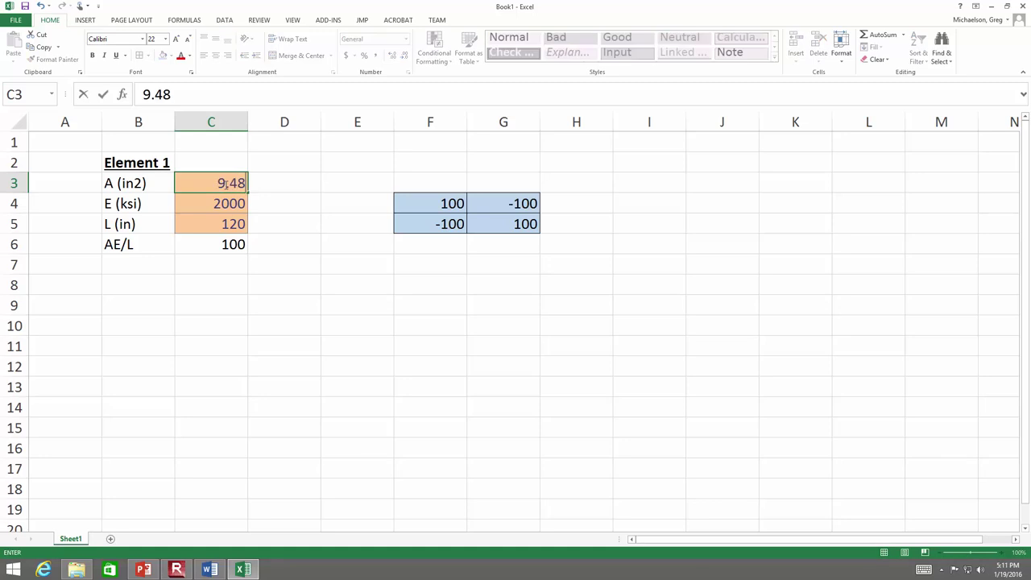
key("Return")
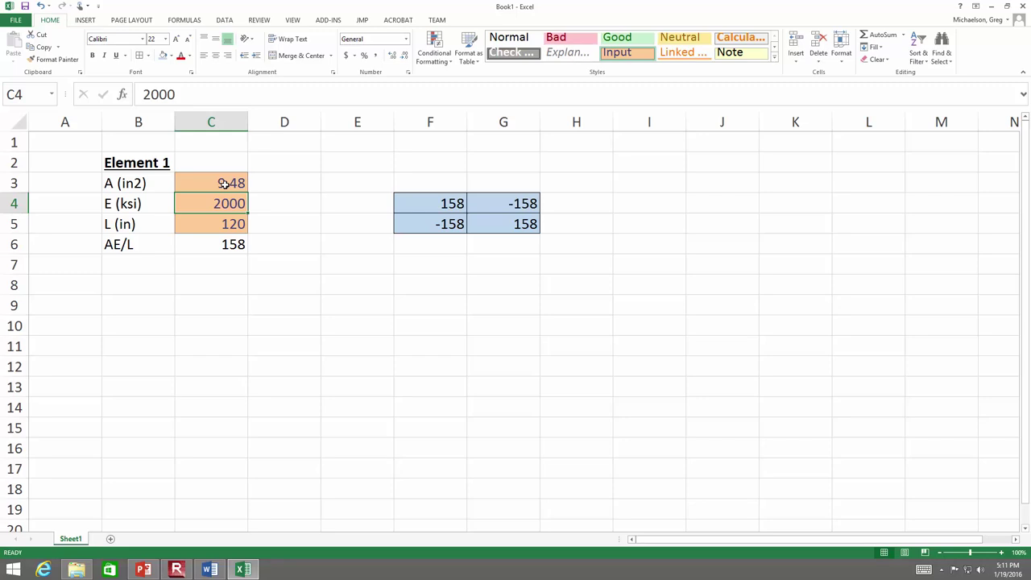
key("ctrl+z")
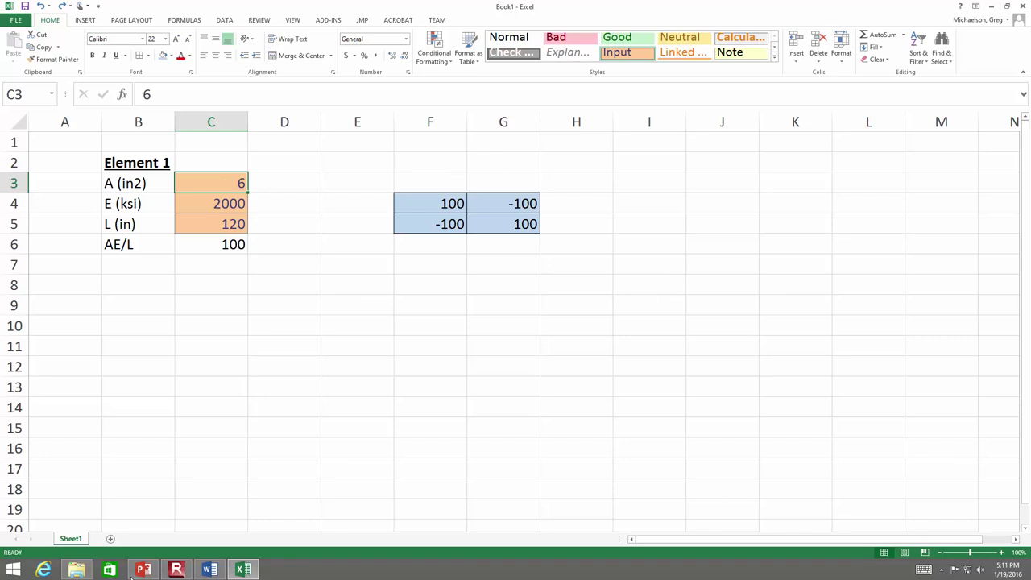
mouse_move(148, 571)
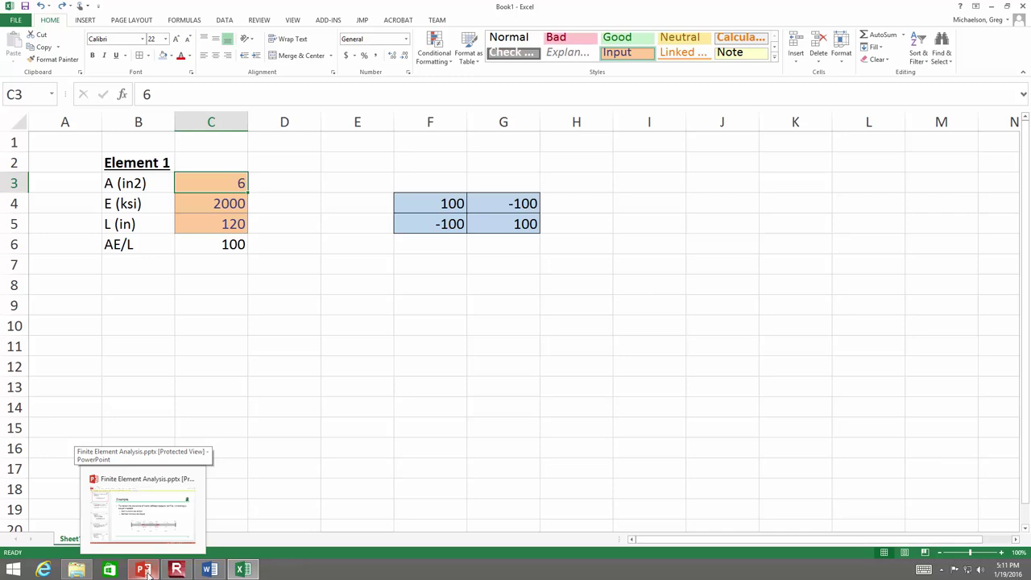
left_click(148, 575)
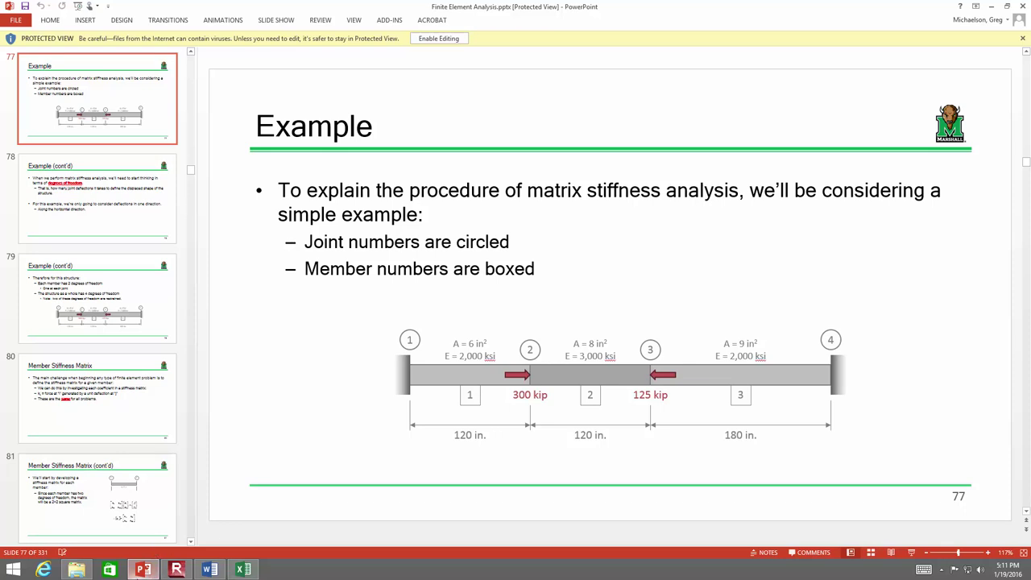
left_click(243, 569)
left_click(442, 185)
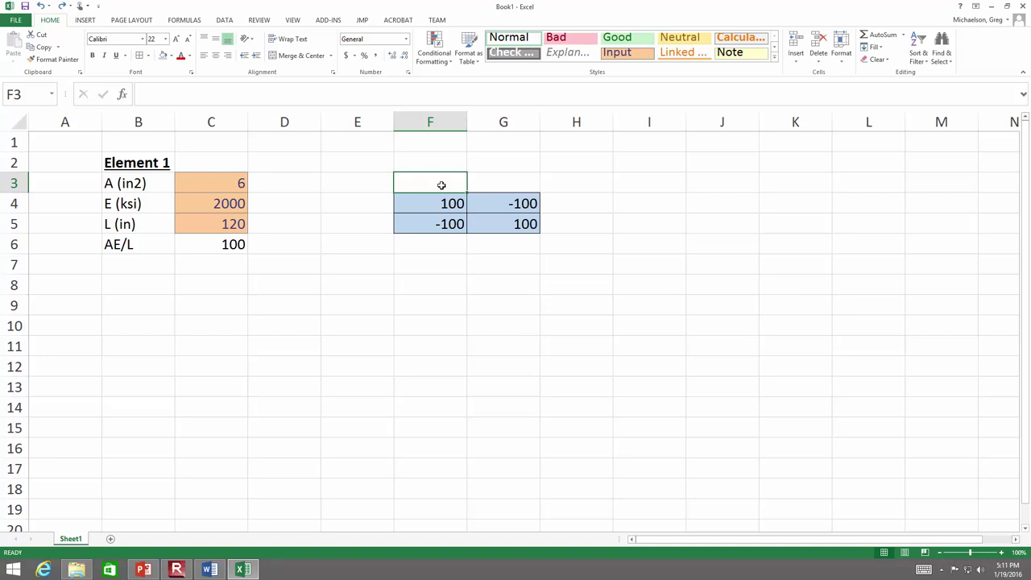
- Type degree-of-freedom labels 1 and 2 in F3:G3 and in H4:H5
type("1")
key("Tab")
type("2")
key("Tab")
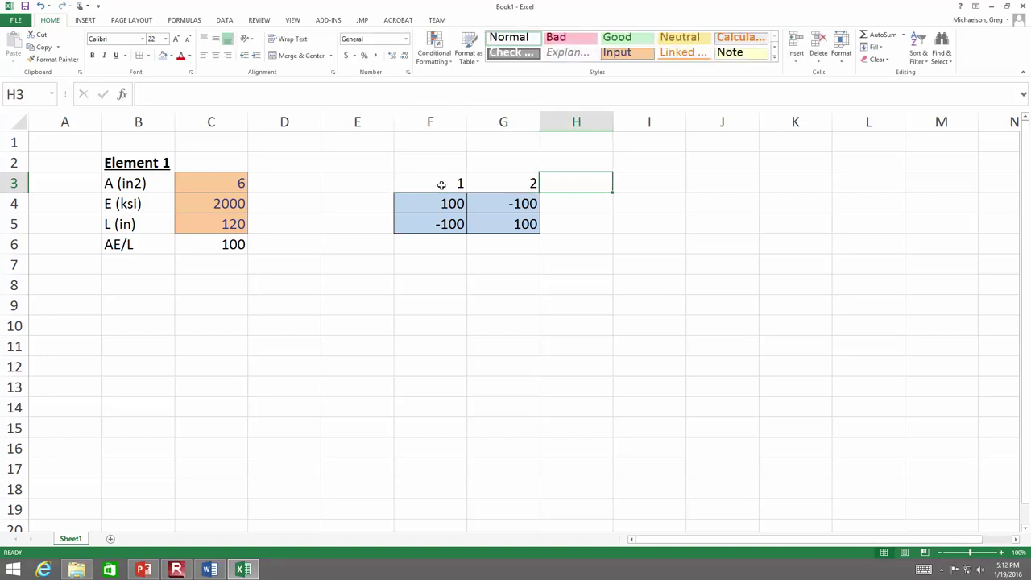
key("Down")
type("1")
key("Return")
type("2")
key("Return")
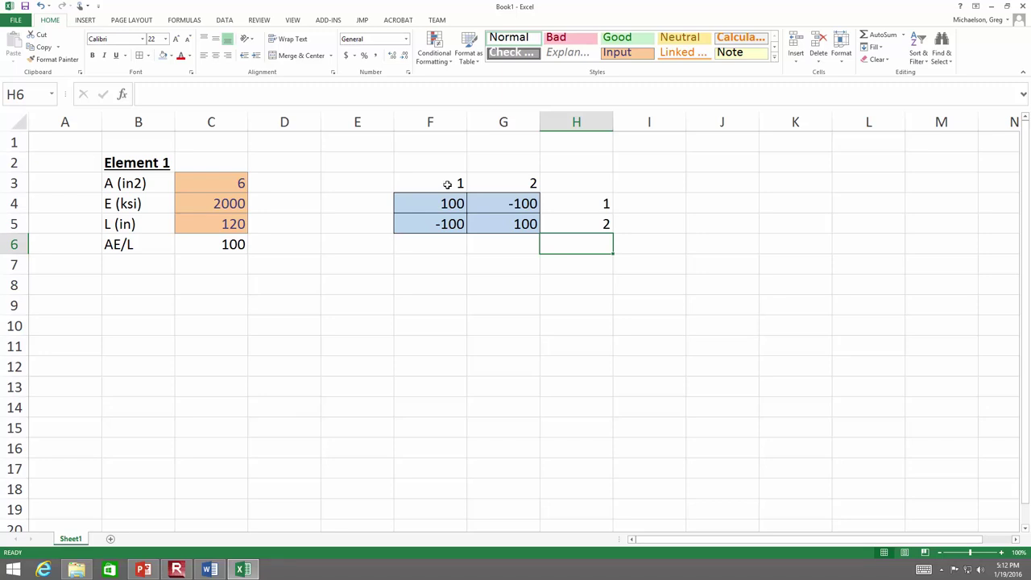
- Left-align the H4:H5 row labels, colour them red, and reduce their font size
left_click_drag(611, 210, 606, 226)
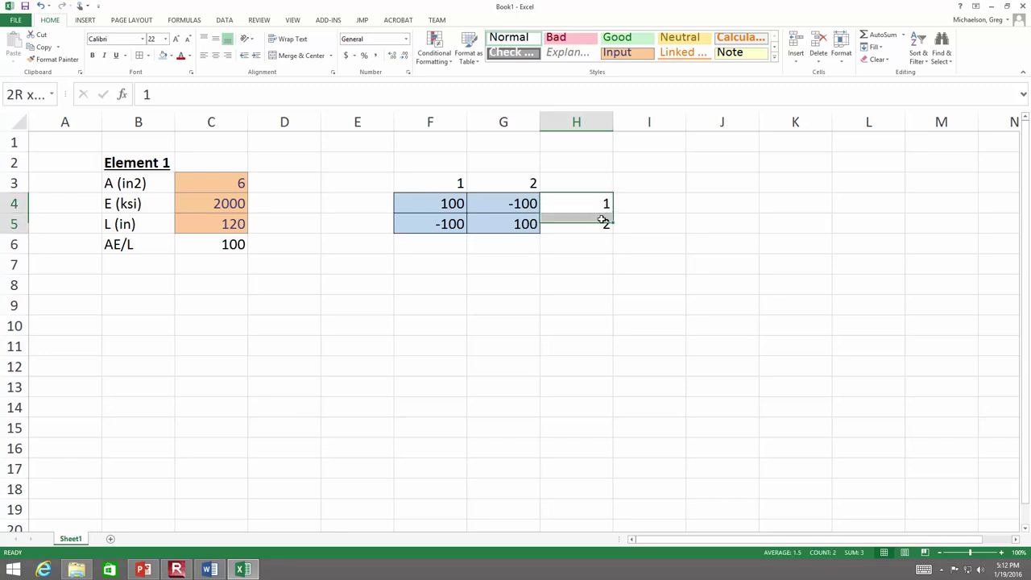
left_click(204, 55)
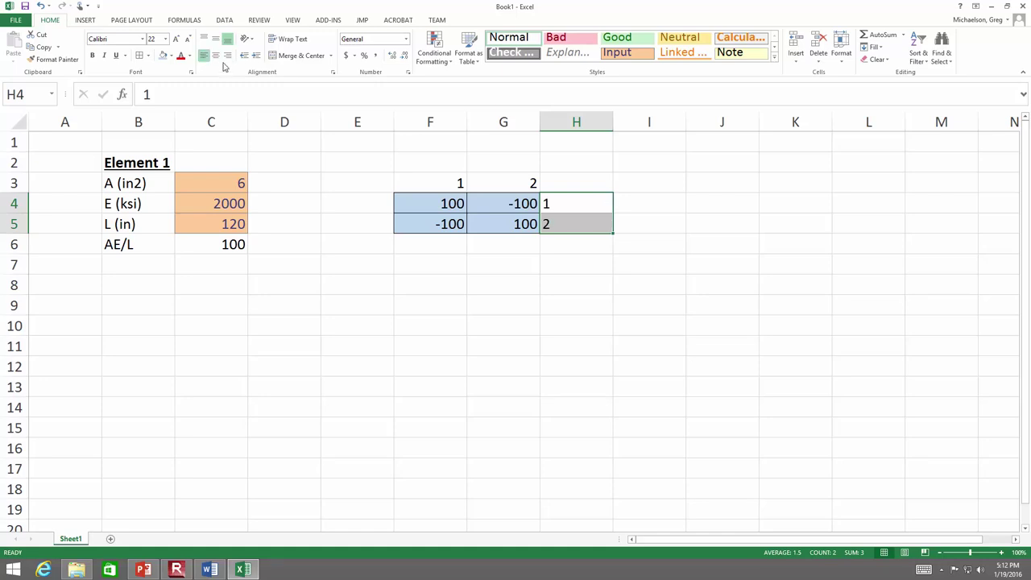
left_click(180, 55)
left_click(188, 40)
left_click(188, 40)
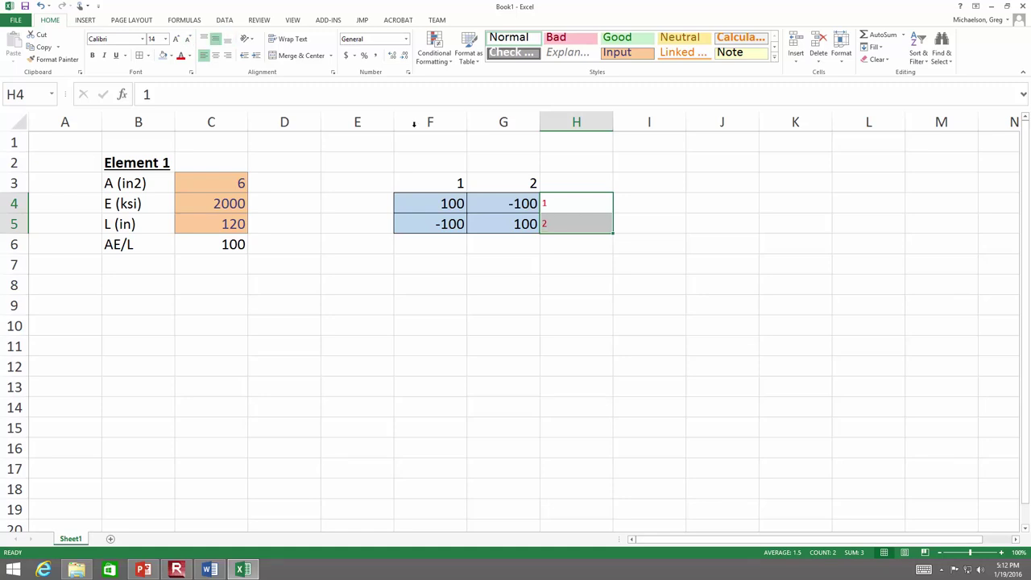
- Centre the F3:G3 column labels, colour them red, and reduce their font size
left_click_drag(507, 180, 455, 183)
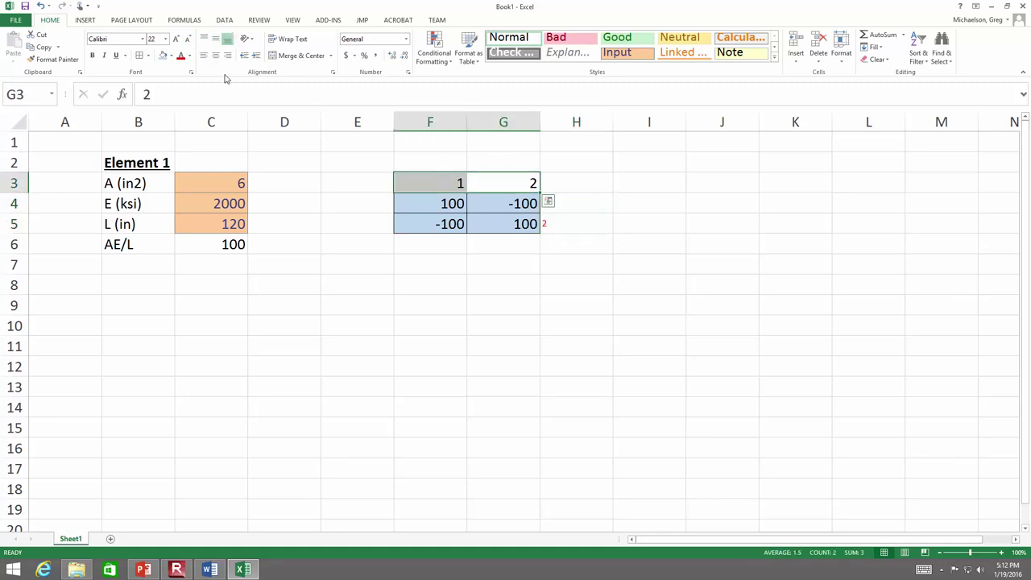
left_click(216, 56)
left_click(180, 56)
left_click(188, 39)
left_click(188, 39)
left_click(188, 40)
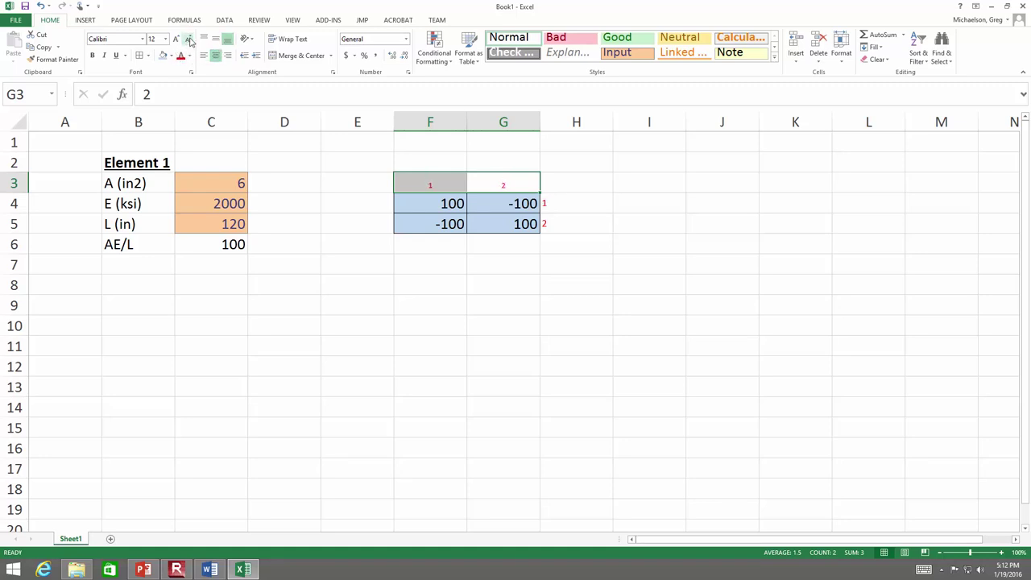
left_click(575, 212)
- Enlarge the F3:G3 column labels' font by three steps
left_click(524, 191)
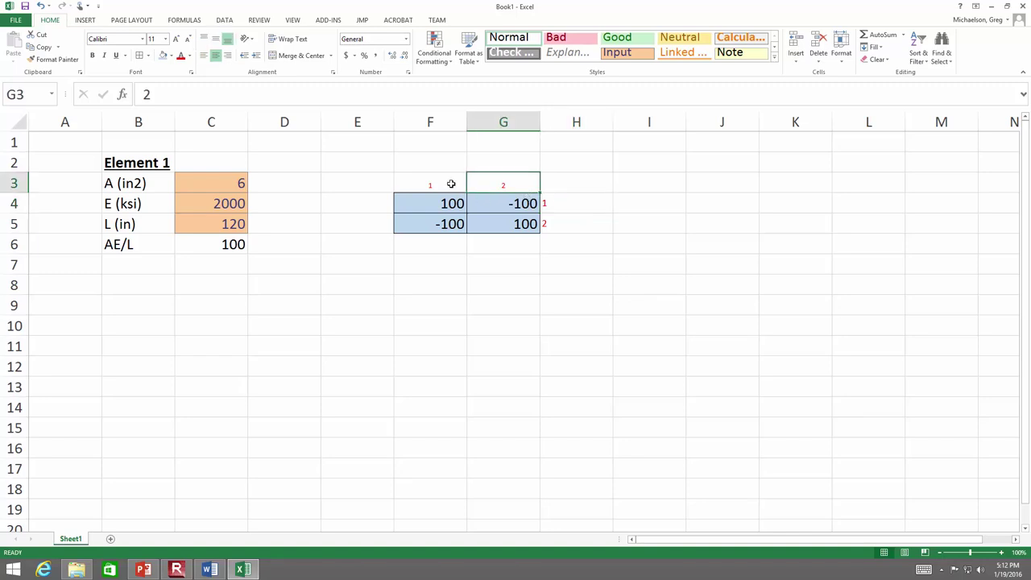
left_click_drag(447, 182, 503, 184)
left_click(174, 40)
left_click(174, 40)
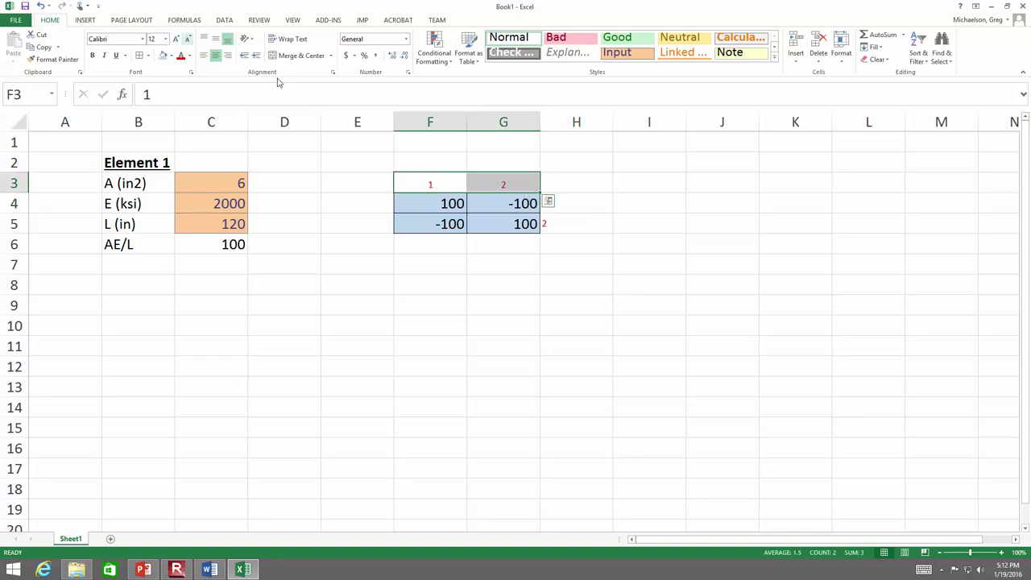
left_click(174, 40)
left_click_drag(564, 199, 568, 217)
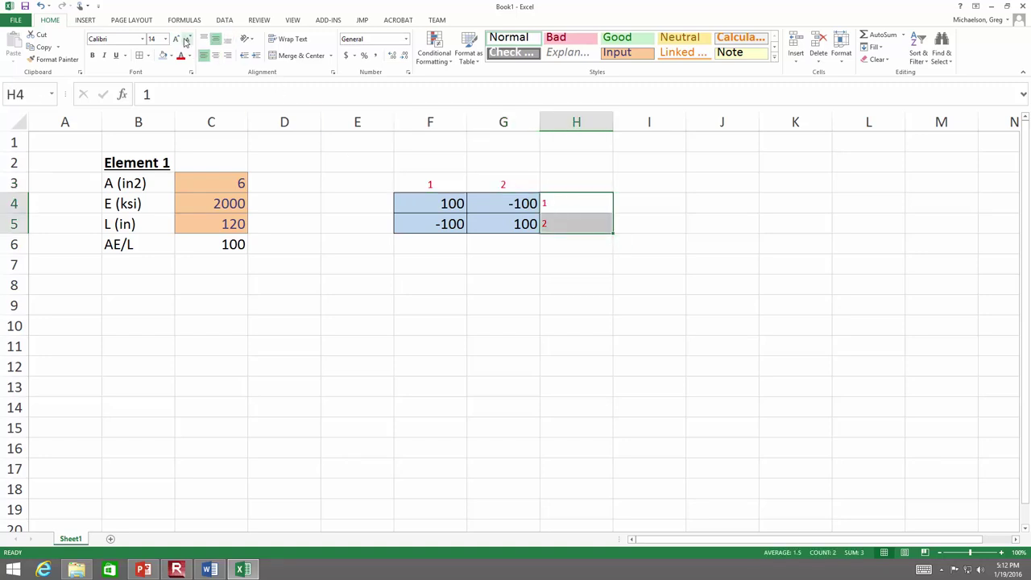
left_click(450, 245)
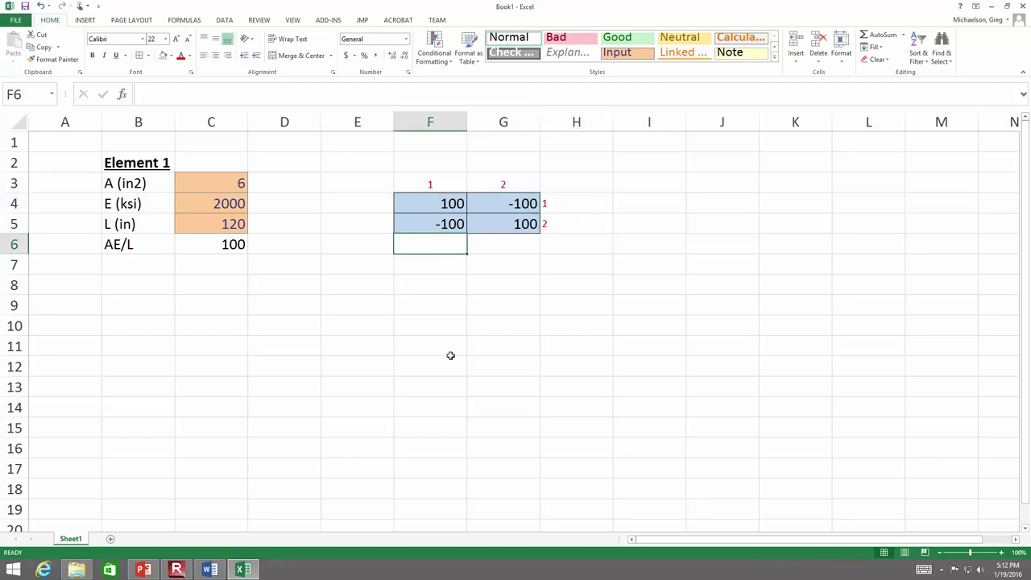
left_click_drag(445, 182, 470, 180)
left_click(450, 285)
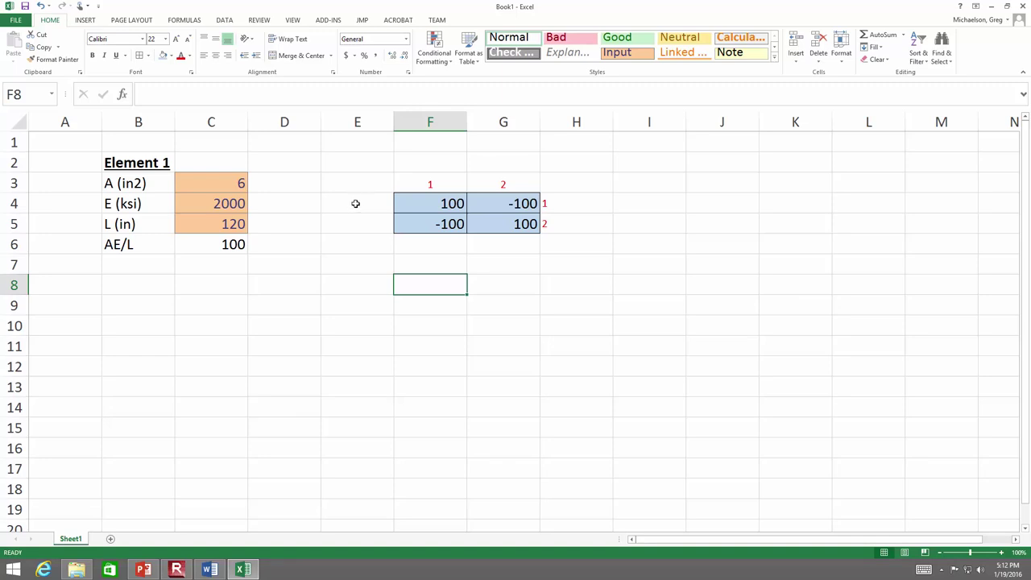
left_click_drag(357, 203, 357, 222)
- Enter the name k_1 in cell E4, beside the F4:G5 stiffness grid
left_click(373, 203)
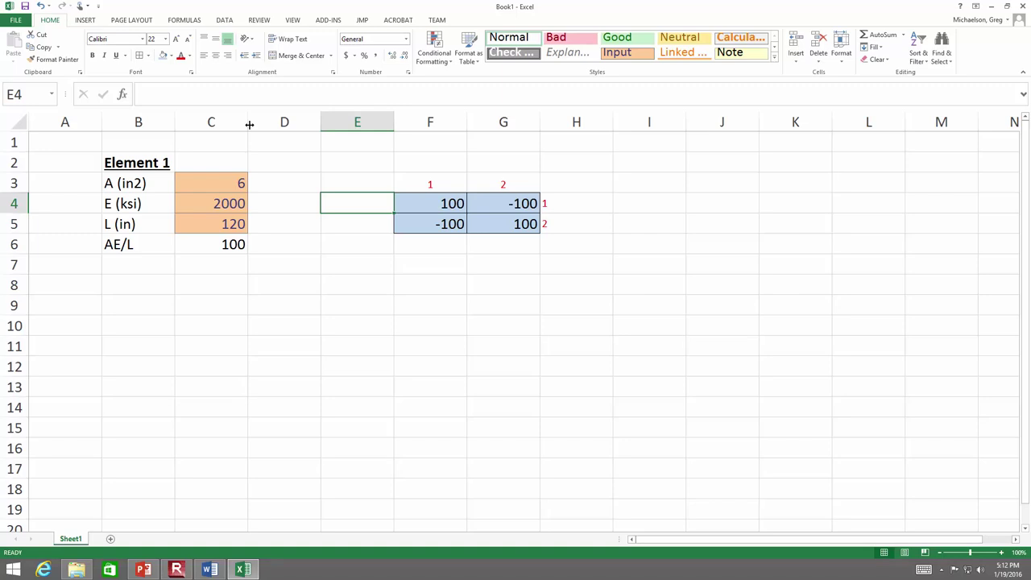
type("k")
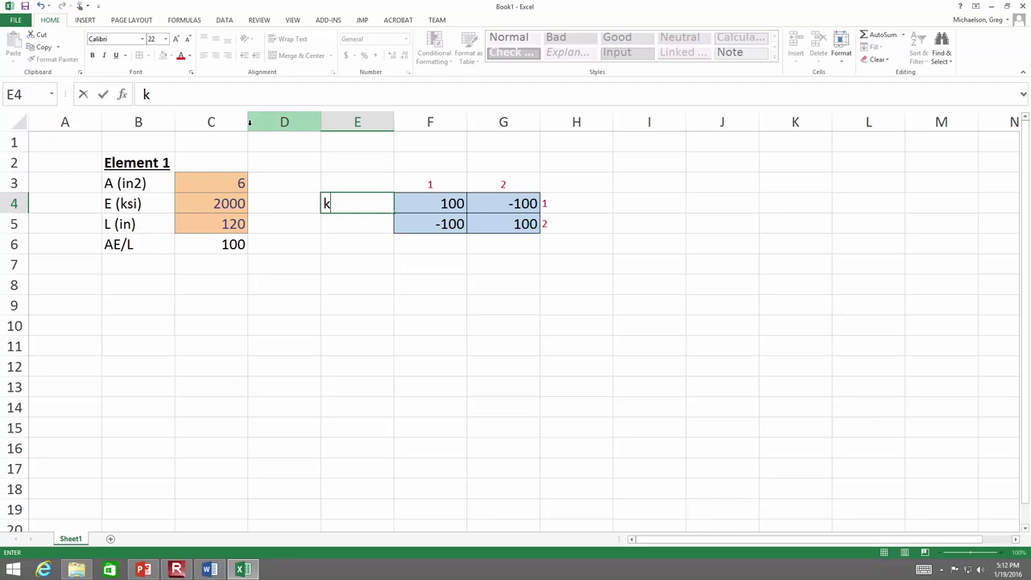
type("_1")
key("Return")
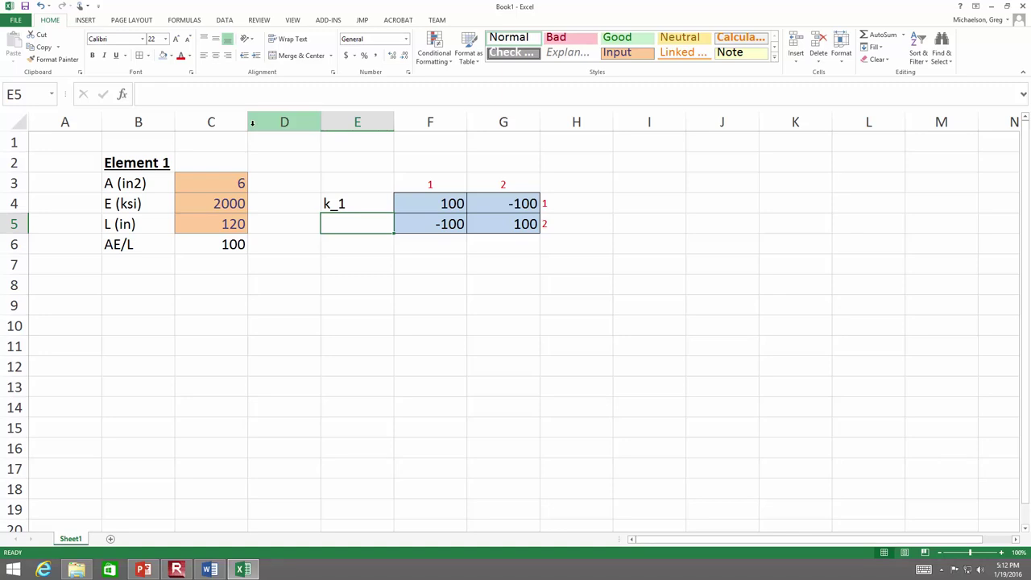
left_click(390, 300)
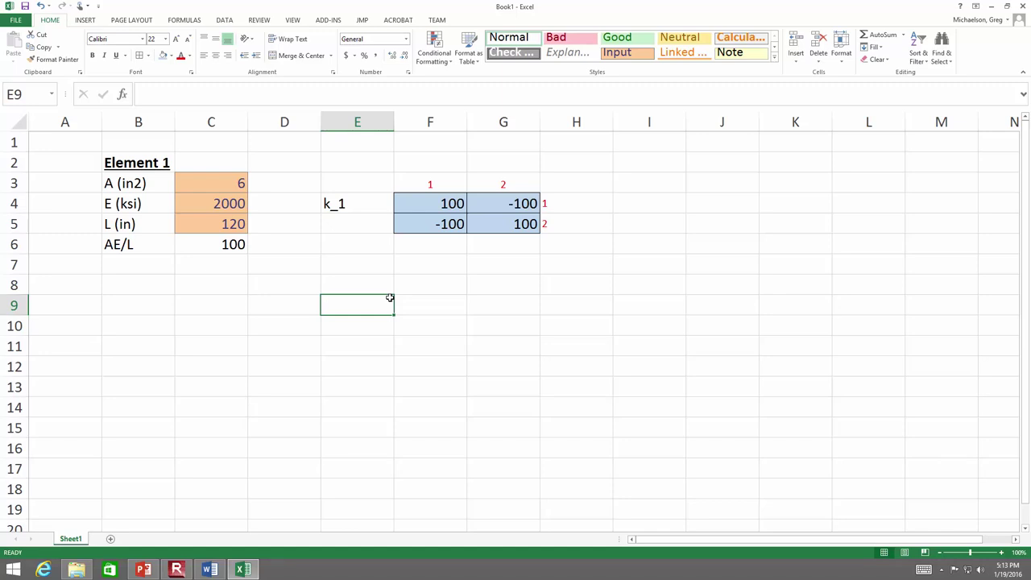
- Give the 4x4 range J4:M7 all borders and a light green fill
left_click(654, 208)
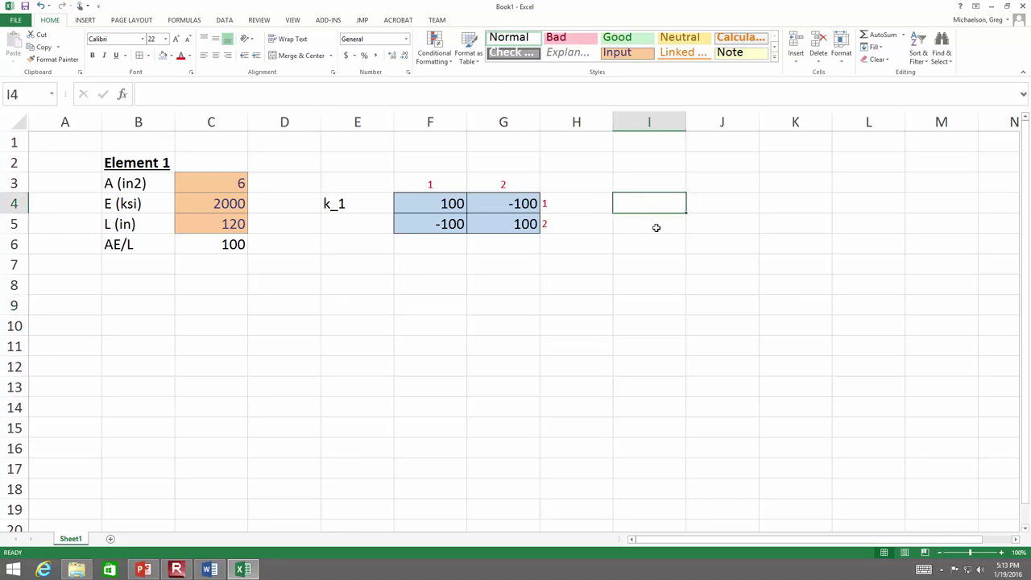
left_click_drag(732, 201, 973, 272)
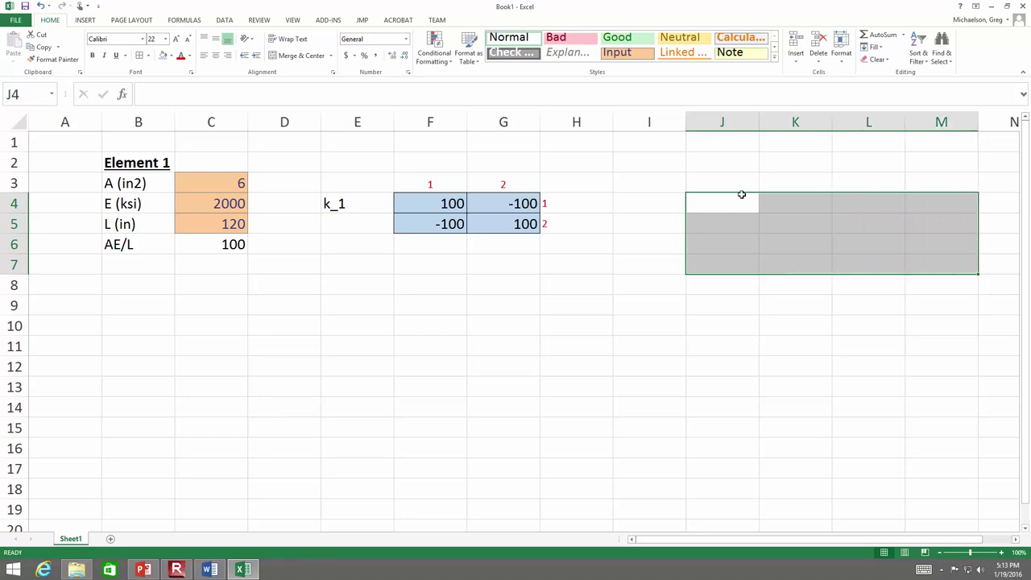
left_click(139, 55)
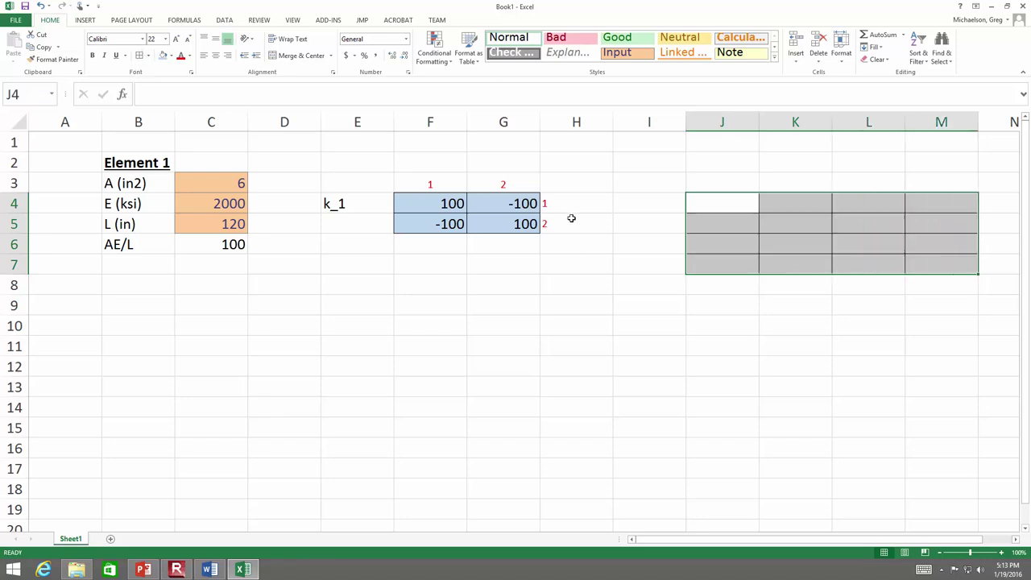
left_click(620, 281)
left_click_drag(727, 198, 927, 267)
left_click(172, 55)
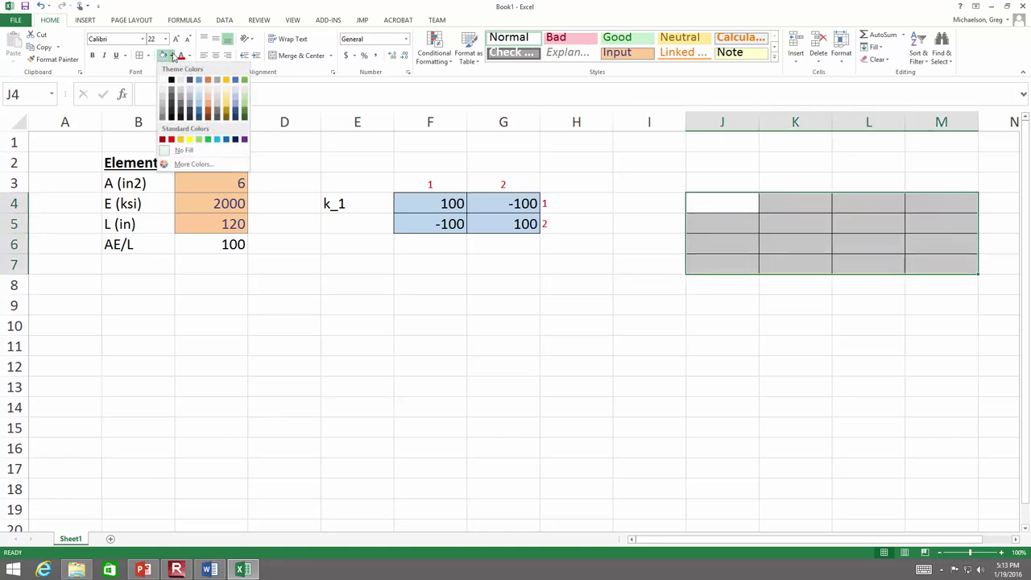
left_click(246, 97)
left_click(684, 327)
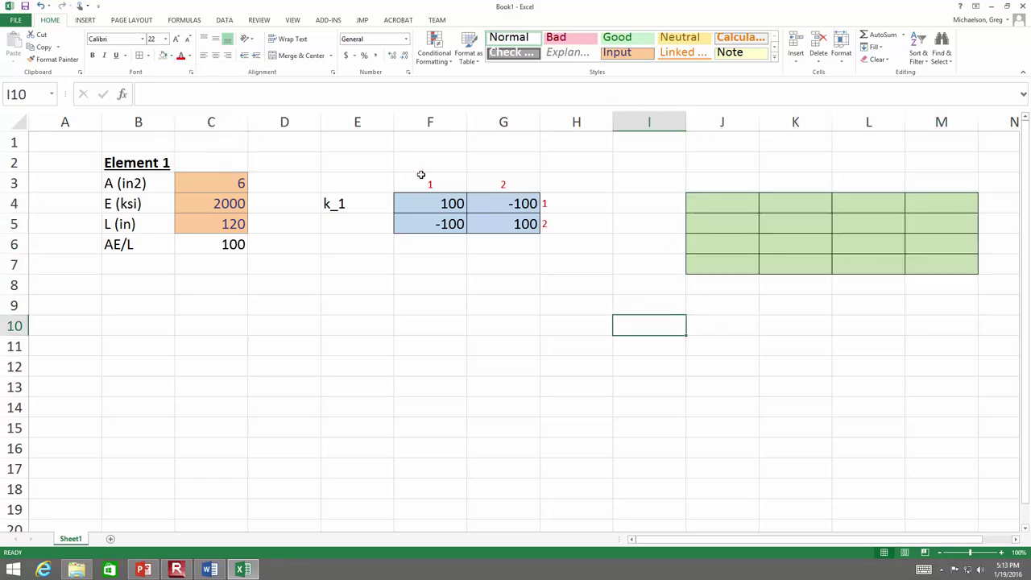
left_click(669, 205)
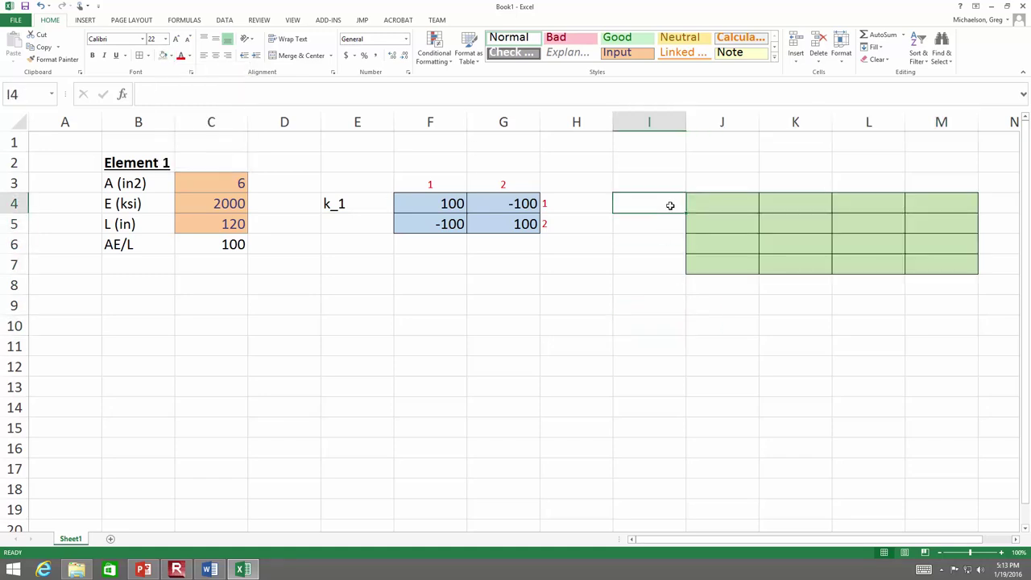
- Enter K_1 in I4, then copy the red column numbers to J3 and extend them to 4
type("K")
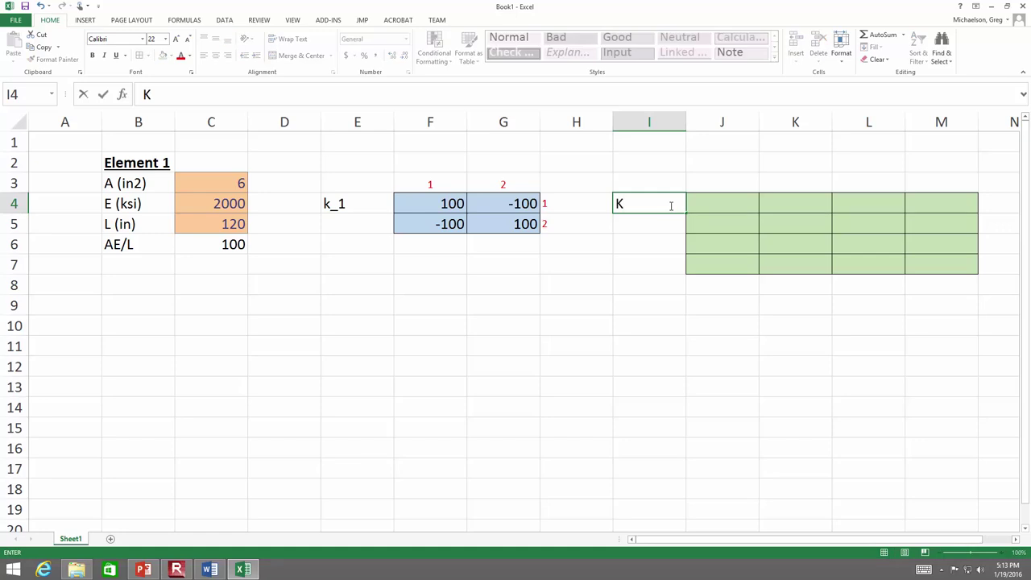
type("_1")
key("Return")
left_click(655, 317)
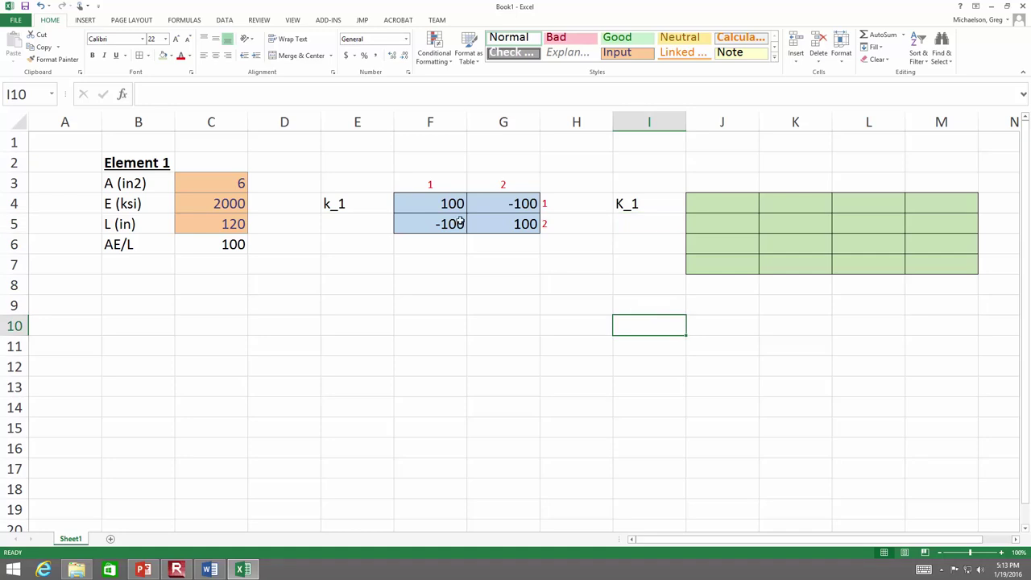
left_click(445, 182)
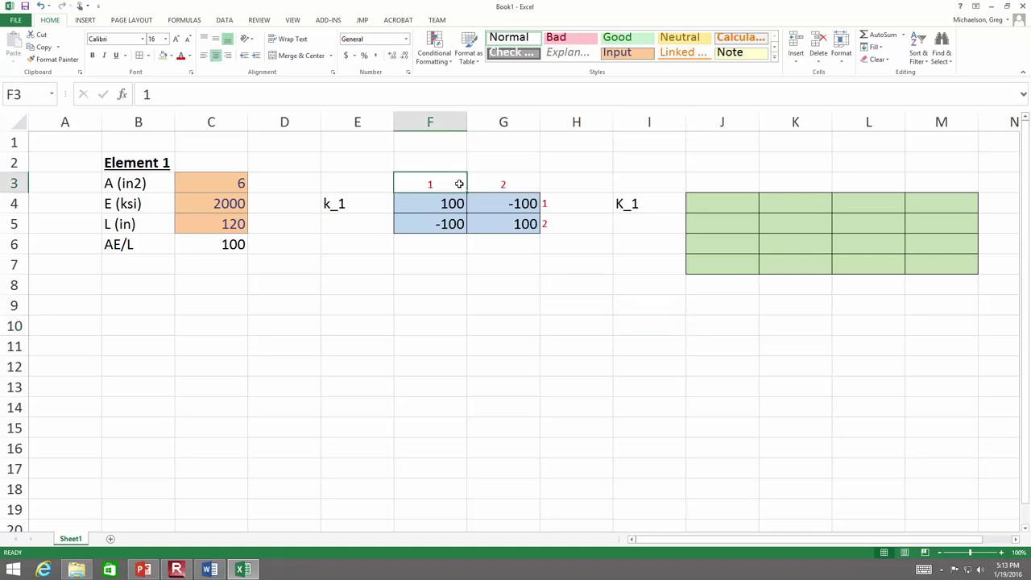
left_click_drag(459, 184, 507, 184)
key("ctrl+c")
left_click(729, 185)
key("ctrl+v")
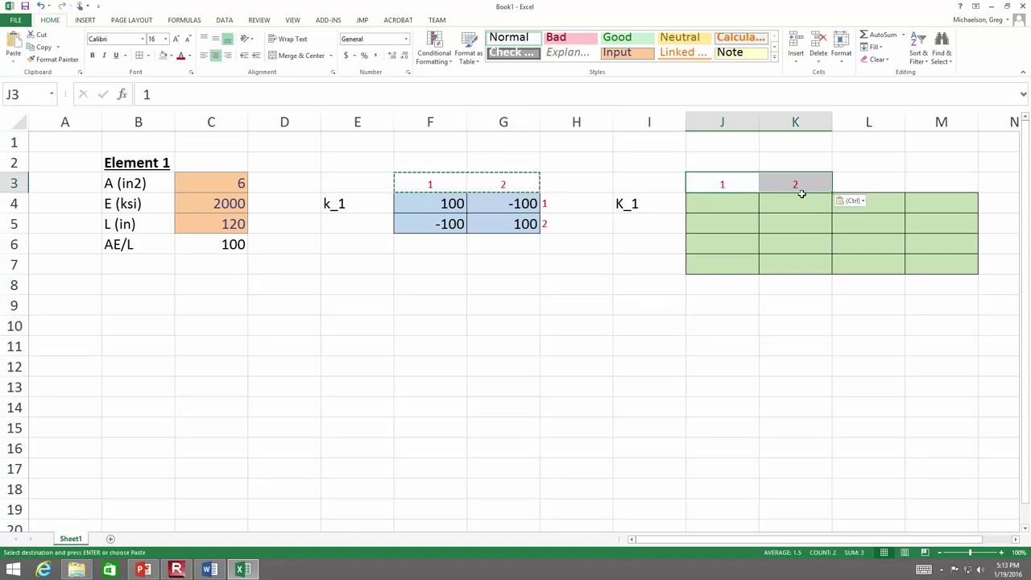
left_click_drag(832, 194, 939, 191)
- Copy the red row numbers 1–2 to N4 and extend them down to 4 in N7
left_click(559, 211)
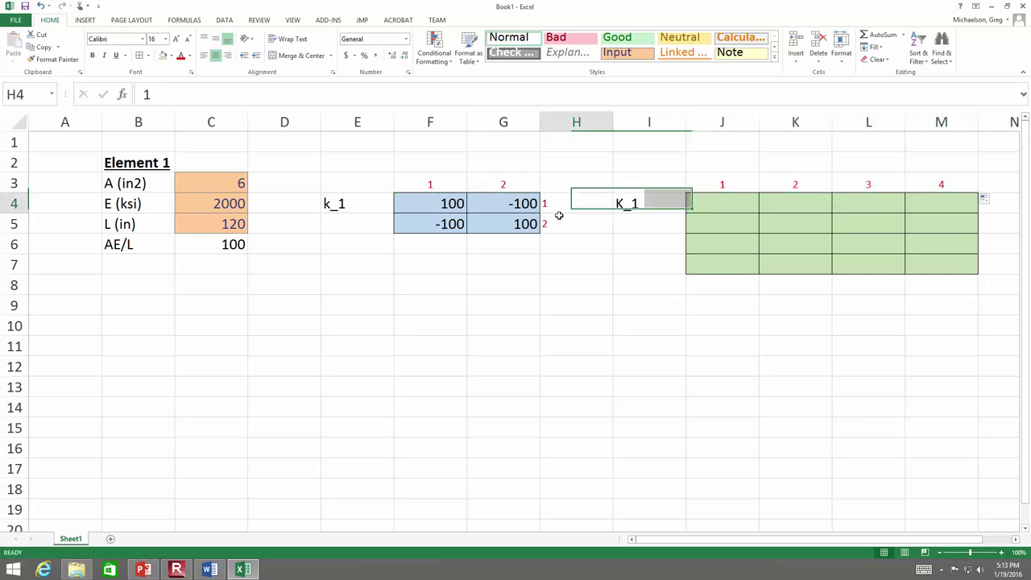
left_click_drag(559, 216, 564, 227)
key("ctrl+c")
left_click(999, 205)
key("ctrl+v")
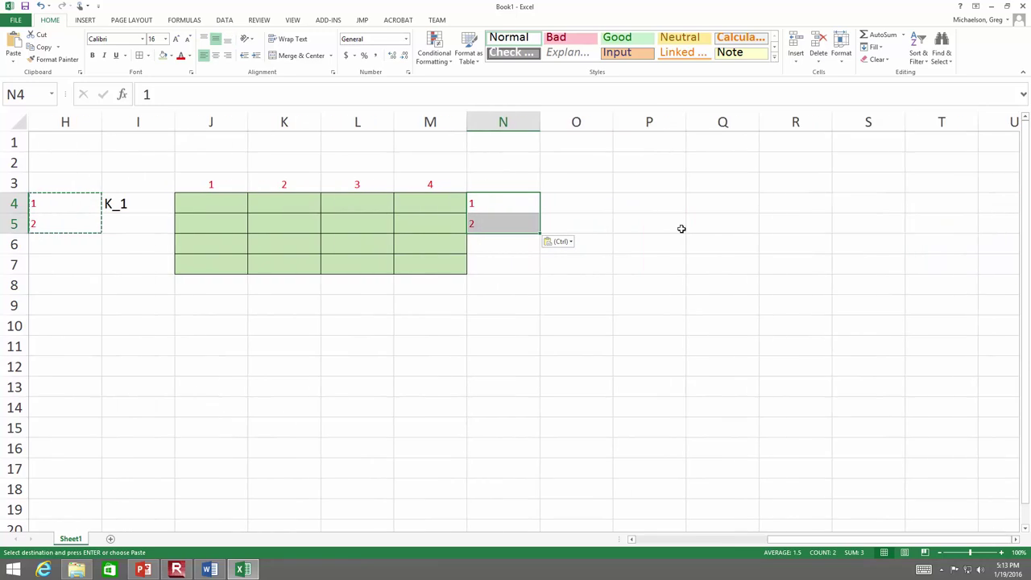
left_click_drag(545, 240, 520, 240)
left_click_drag(511, 204, 541, 271)
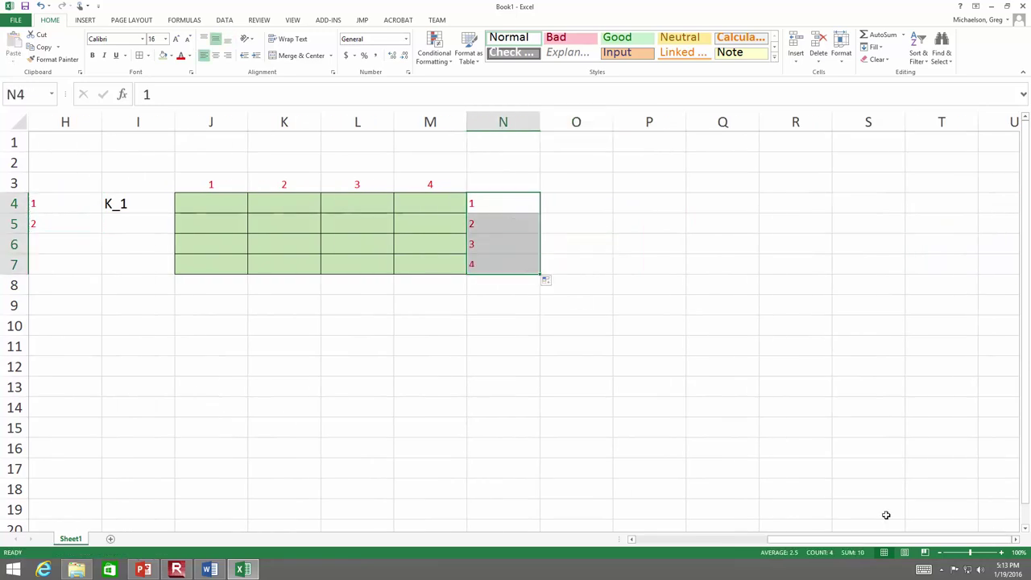
left_click_drag(852, 540, 717, 540)
left_click(706, 352)
left_click(701, 204)
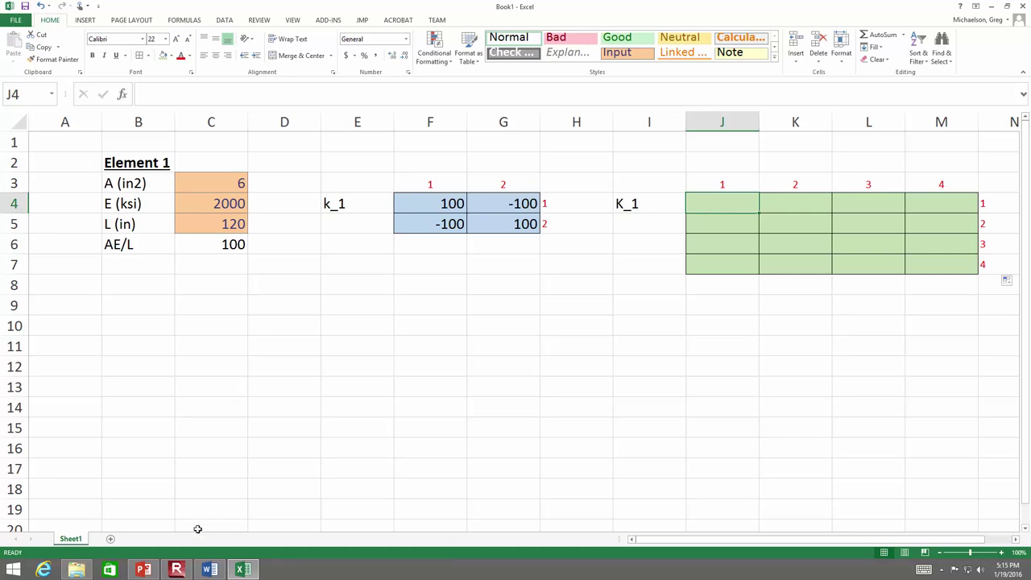
- Present the lecture slides through to slide 94 on element 1's assembly, then exit to Normal view
left_click(143, 569)
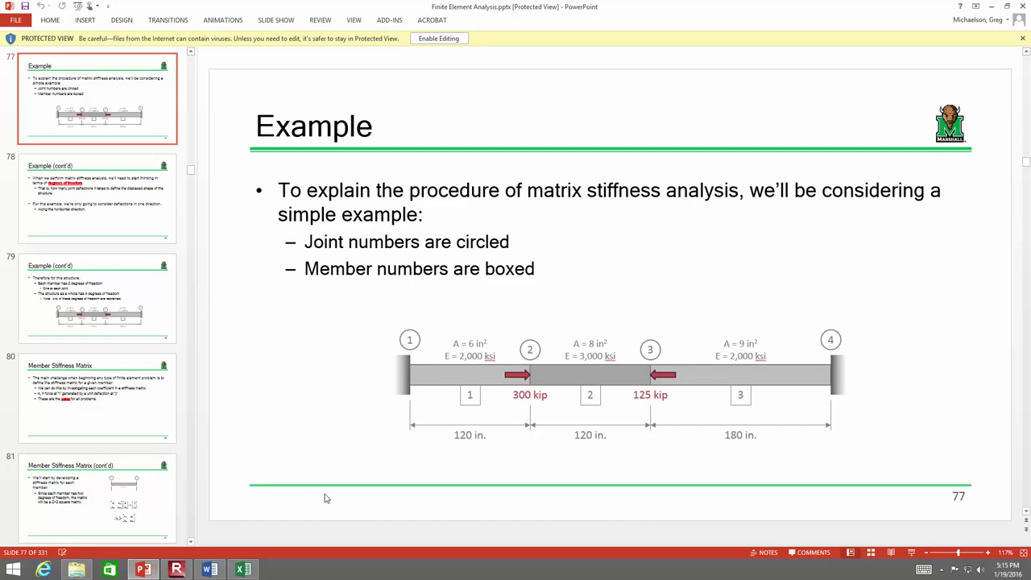
key("shift+F5")
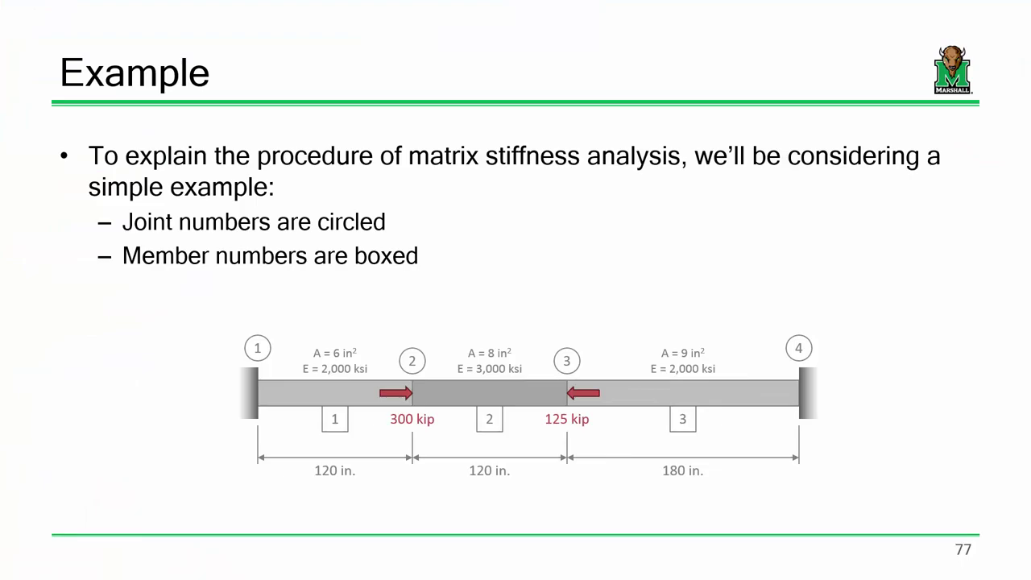
key("Page_Down")
key("Page_Down")
key("Page_Down")
key("Page_Down")
key("Page_Down")
key("Page_Down")
key("Page_Down")
key("Page_Down")
key("Page_Down")
key("Page_Down")
key("Page_Down")
key("Page_Down")
key("Page_Down")
key("Page_Down")
key("Page_Down")
key("Page_Down")
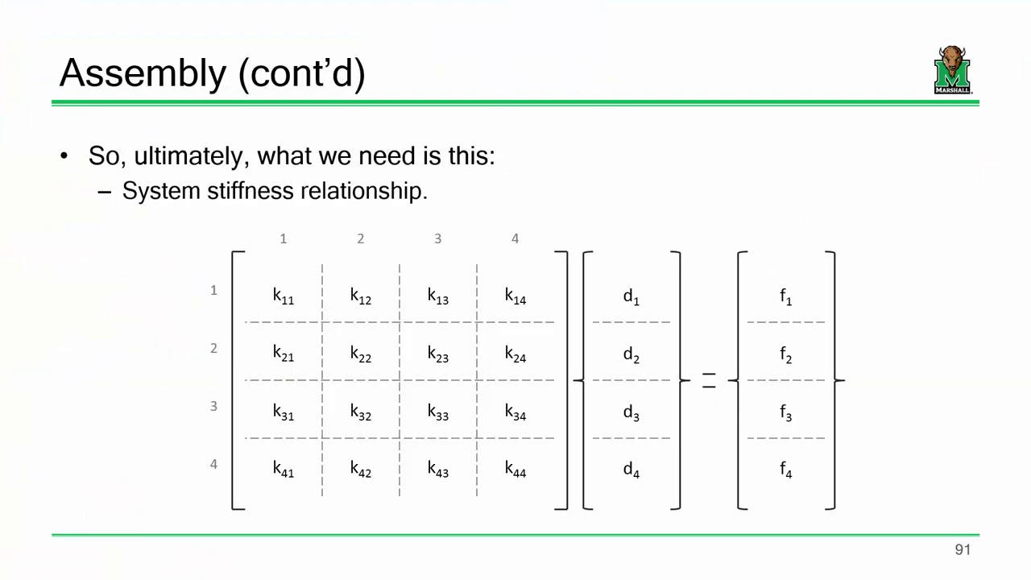
key("Page_Up")
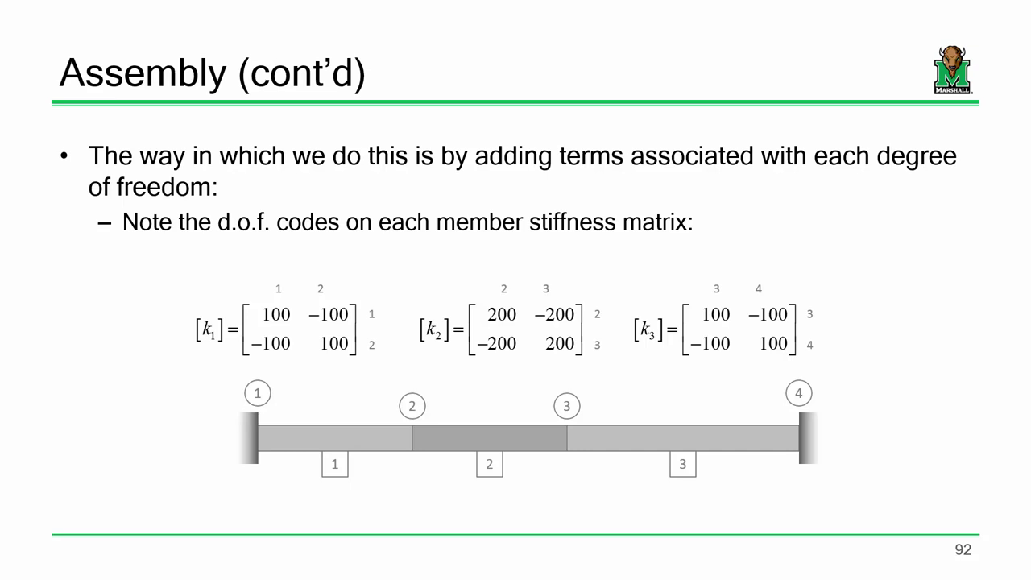
left_click(338, 488)
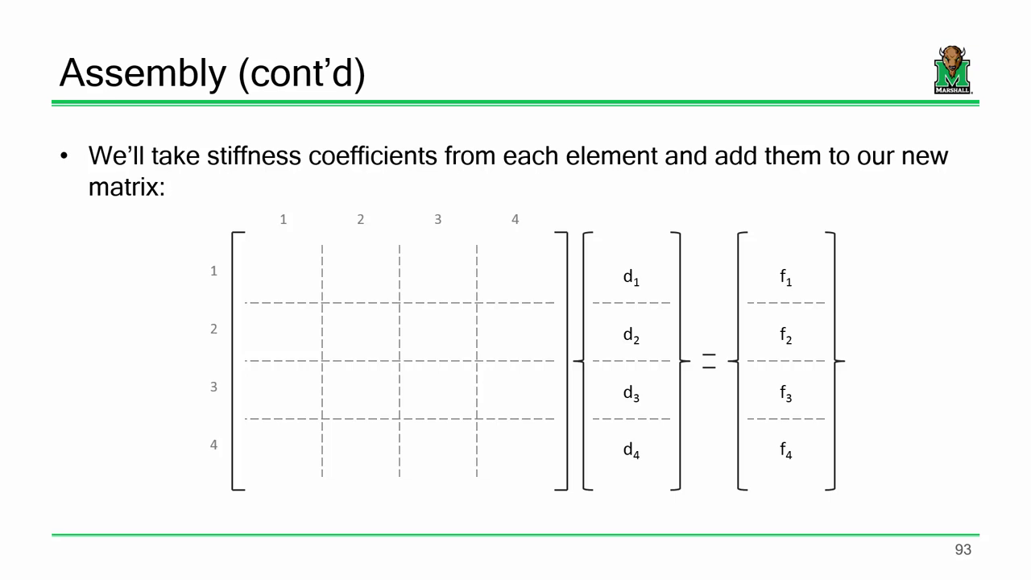
left_click(345, 448)
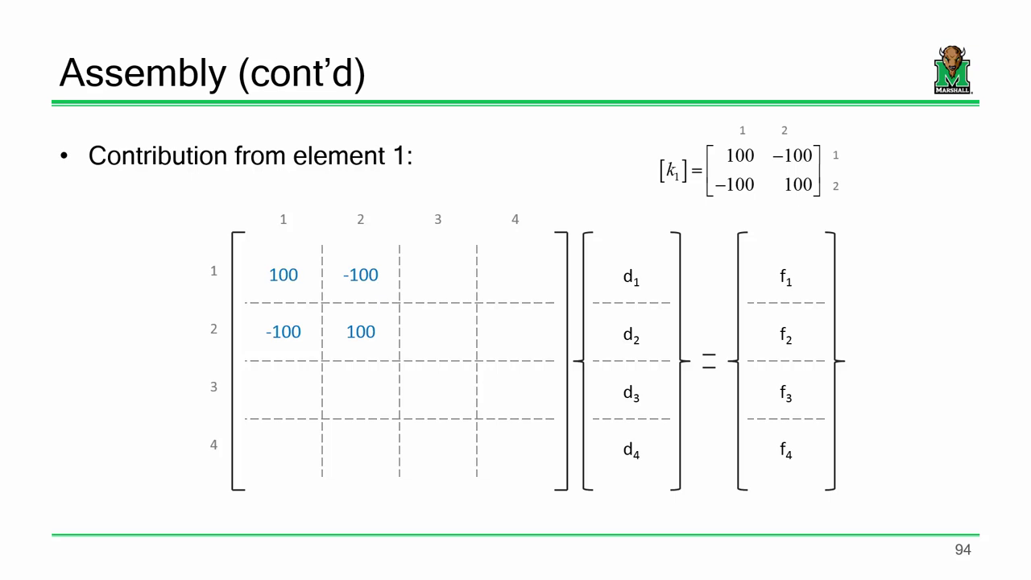
key("Escape")
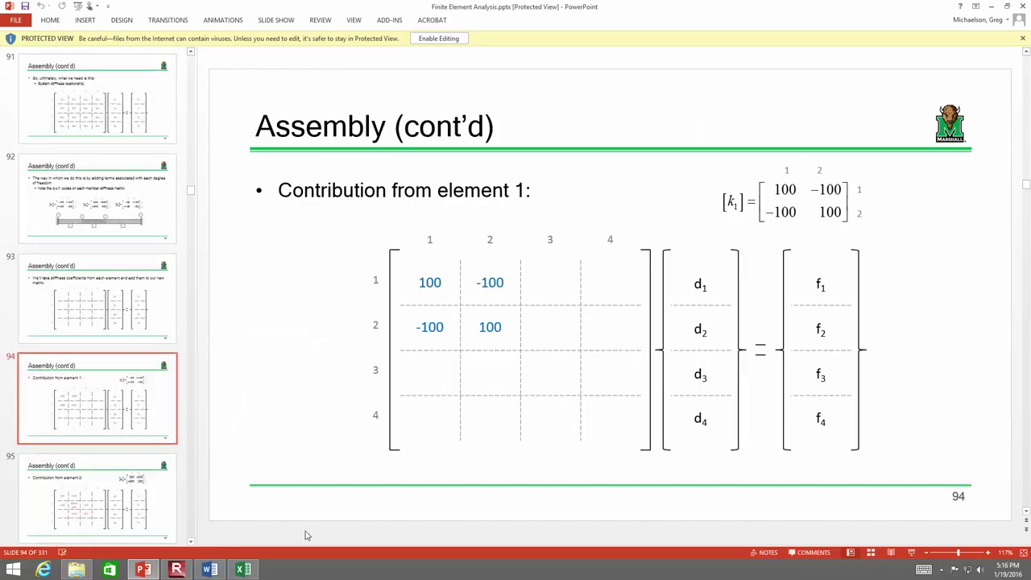
- Enter =F4 in J4 and fill it across J4:K5 to show 100, -100, -100, 100
left_click(243, 569)
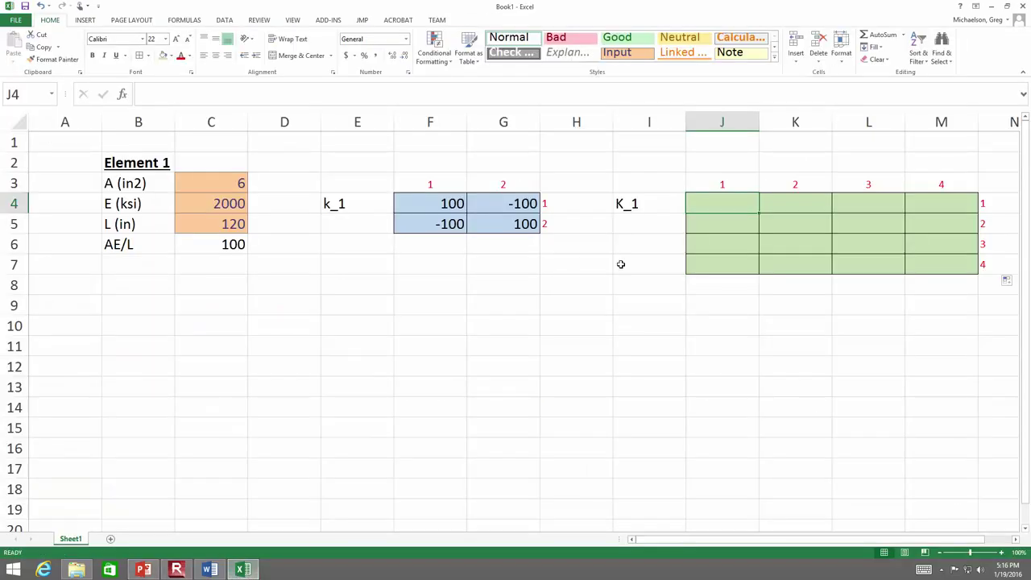
type("=")
left_click(438, 203)
key("Return")
left_click(733, 203)
left_click_drag(758, 212, 797, 238)
left_click(796, 241)
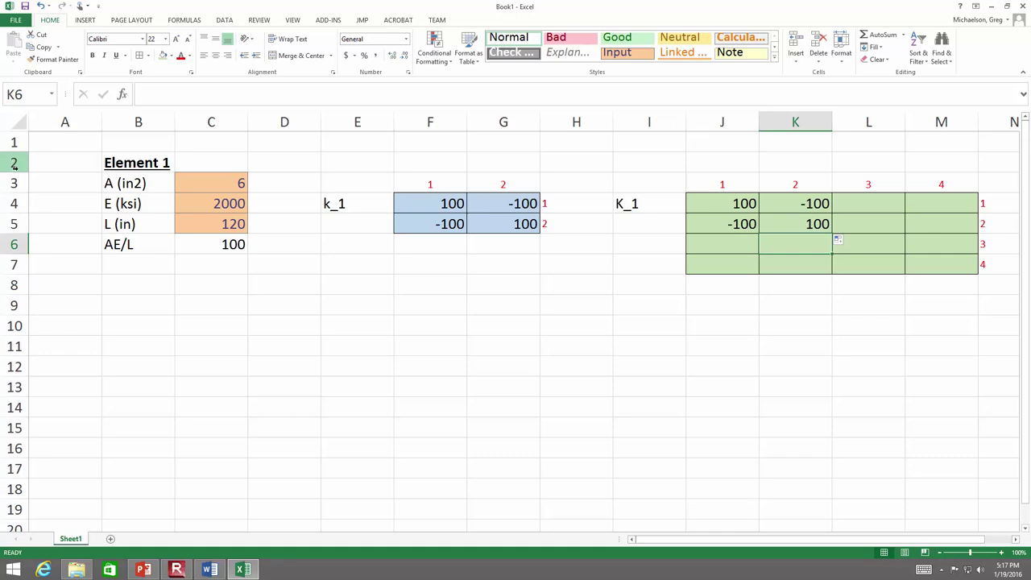
left_click_drag(15, 163, 14, 285)
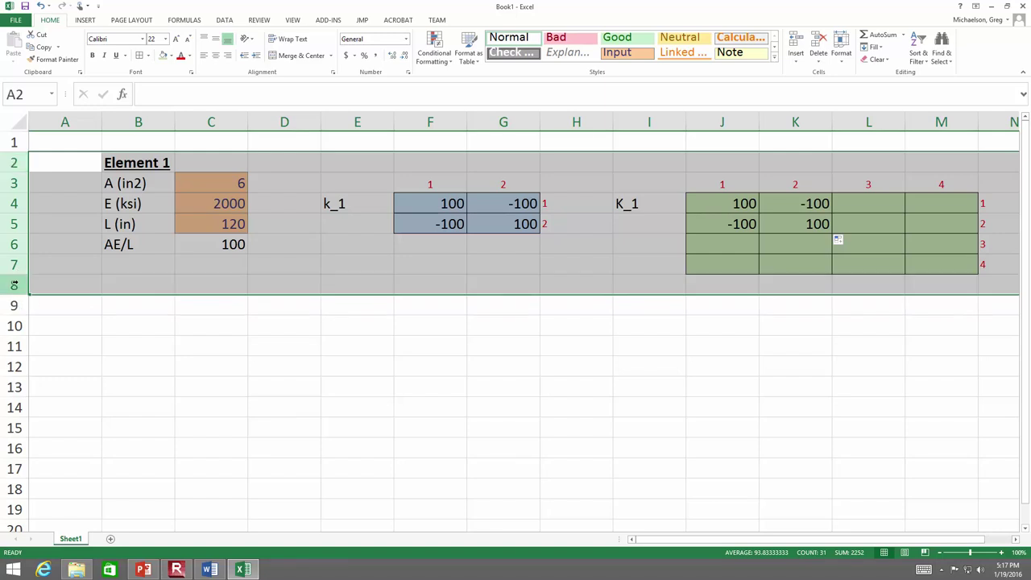
- Copy the Element 1 rows to row 9 and retitle the copy Element 2 in B9
key("ctrl+c")
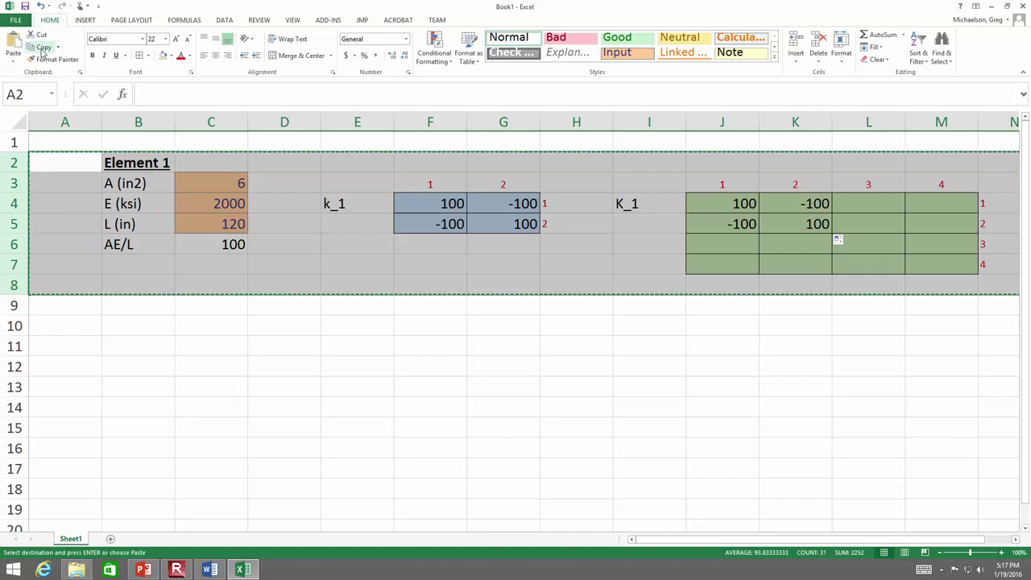
left_click(16, 306)
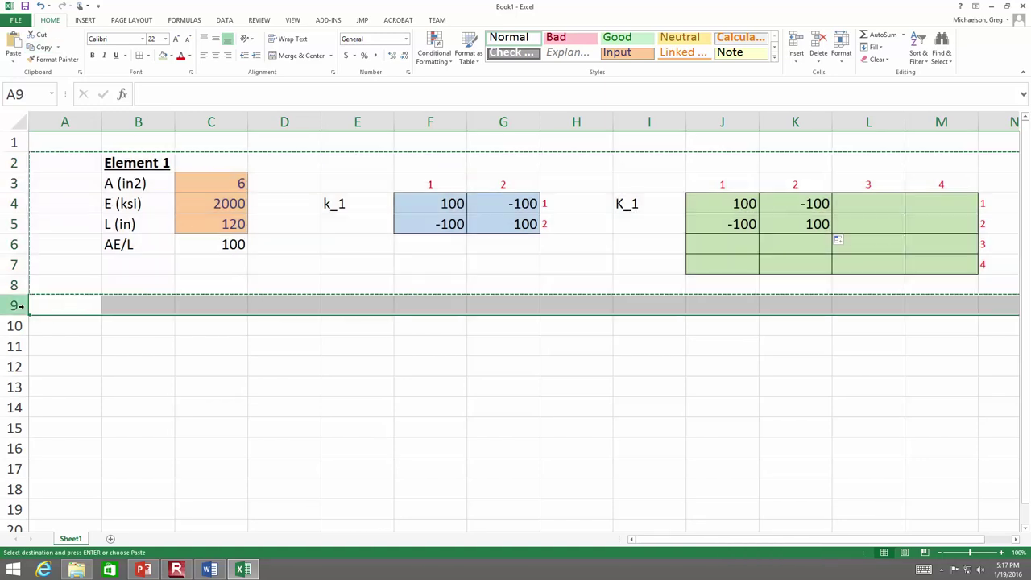
key("ctrl+v")
key("Escape")
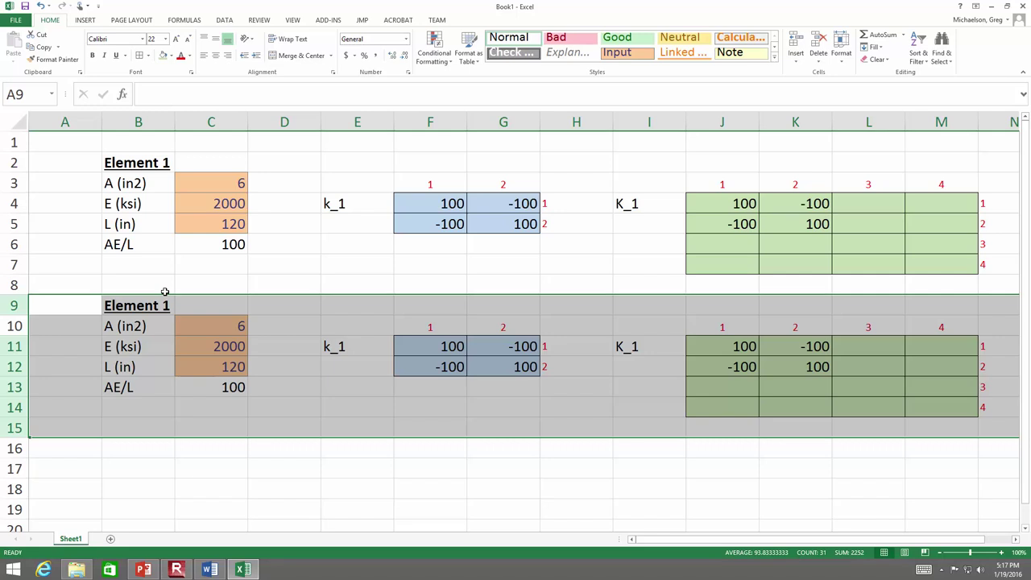
left_click(161, 299)
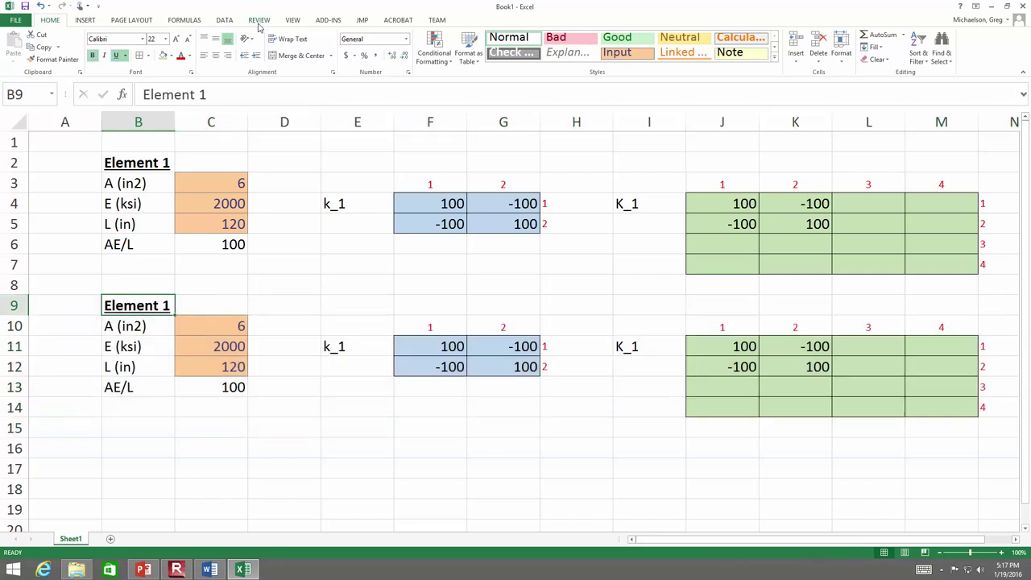
left_click(214, 94)
key("BackSpace")
type("2")
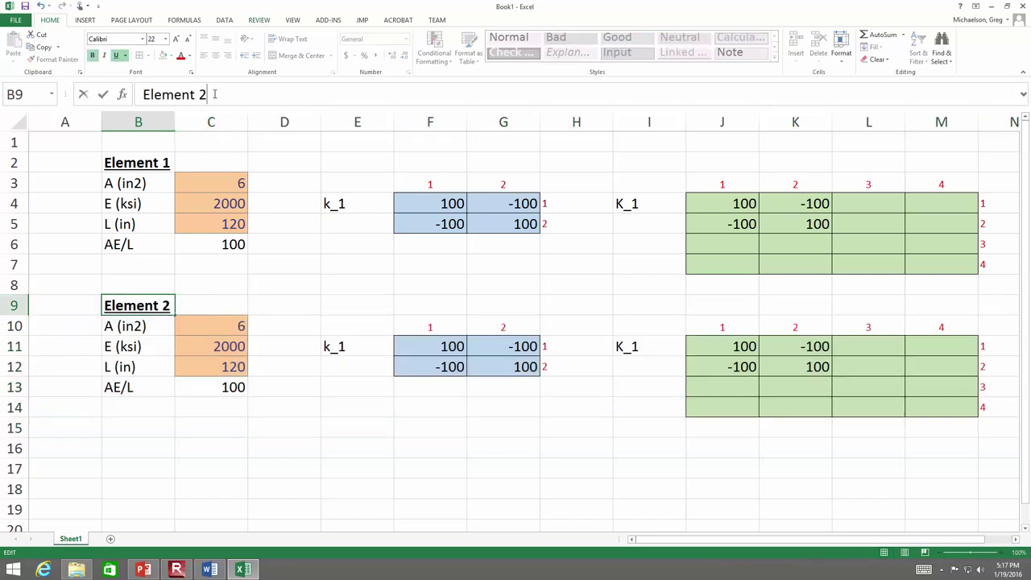
key("Return")
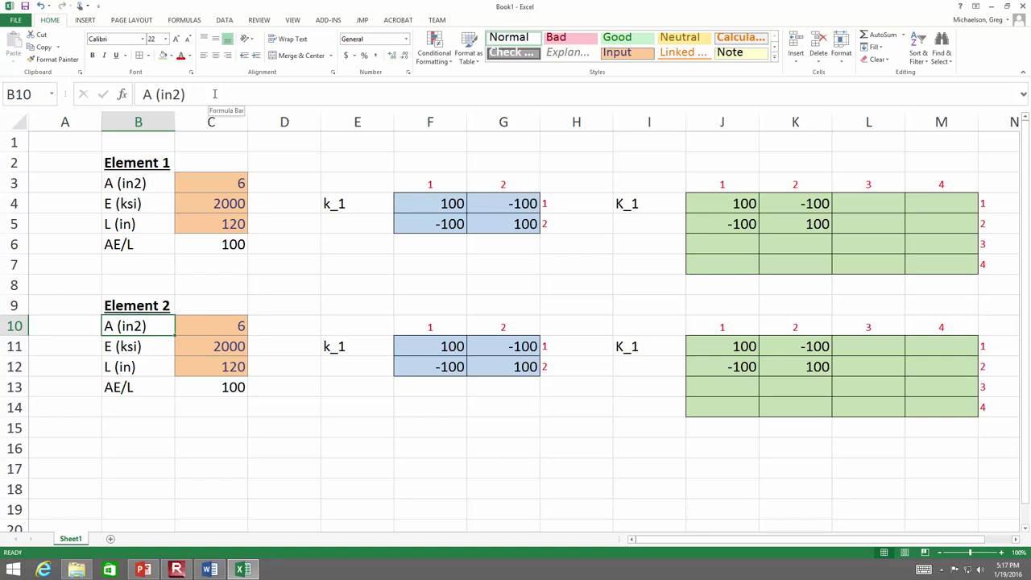
- Set Element 2's area to 8 and E to 3000
key("Right")
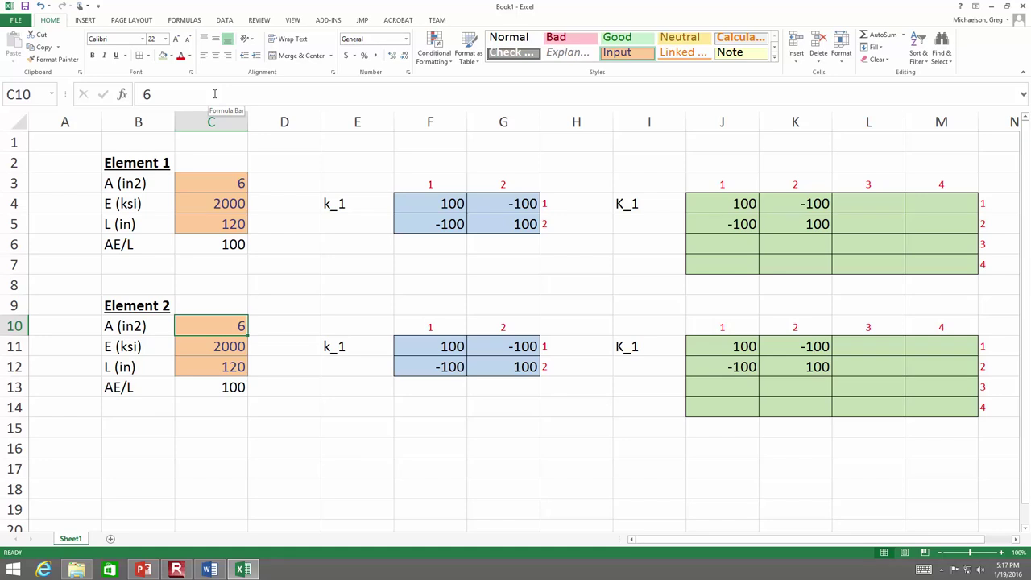
type("8")
key("Return")
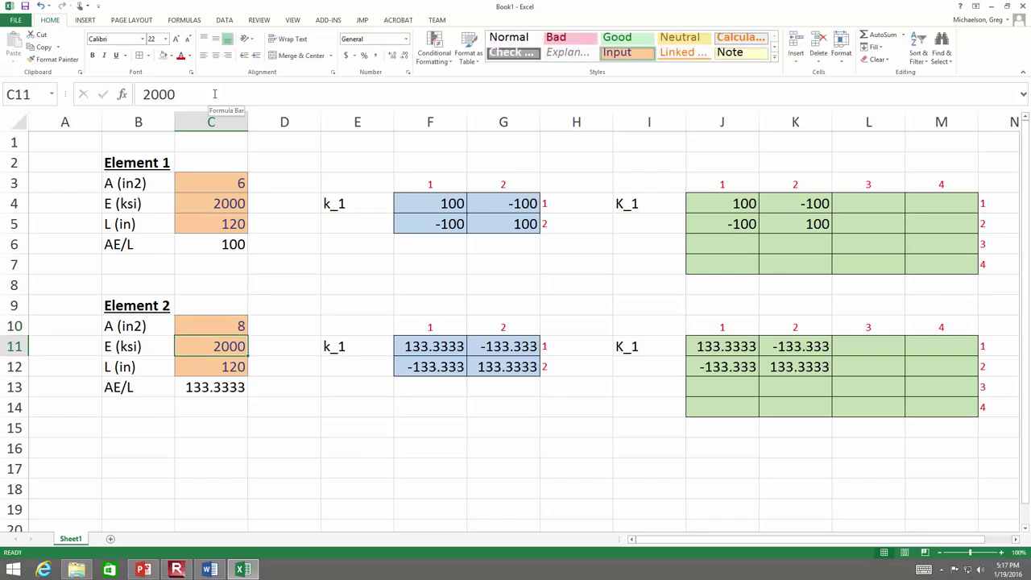
type("3000")
key("Return")
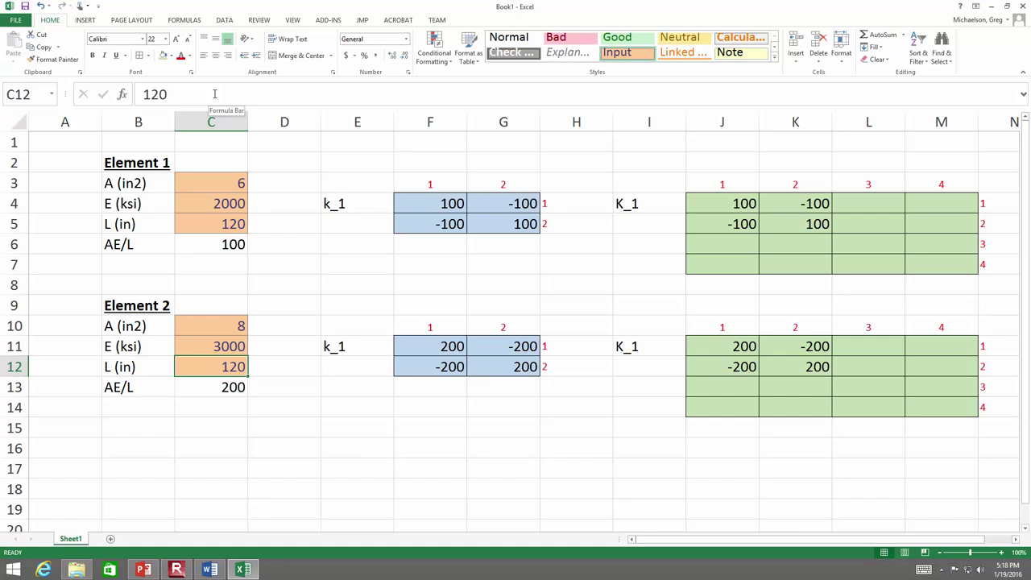
- Rename element 2's matrix labels to k_2 in E11 and K_2 in I11
left_click(355, 355)
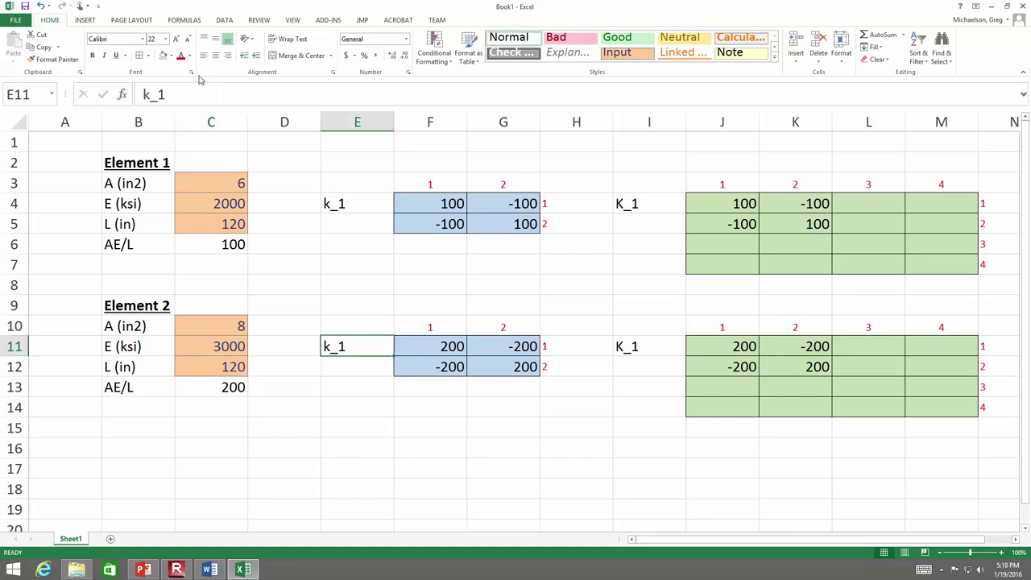
left_click(160, 90)
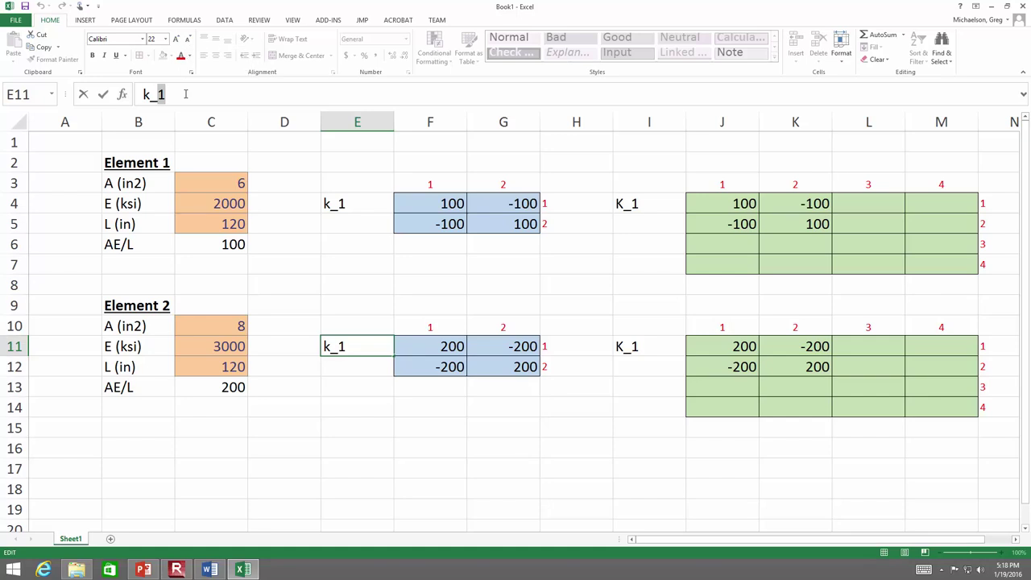
key("BackSpace")
type("2")
key("Tab")
key("Tab")
key("Tab")
key("Tab")
left_click(166, 94)
key("BackSpace")
type("2")
key("Return")
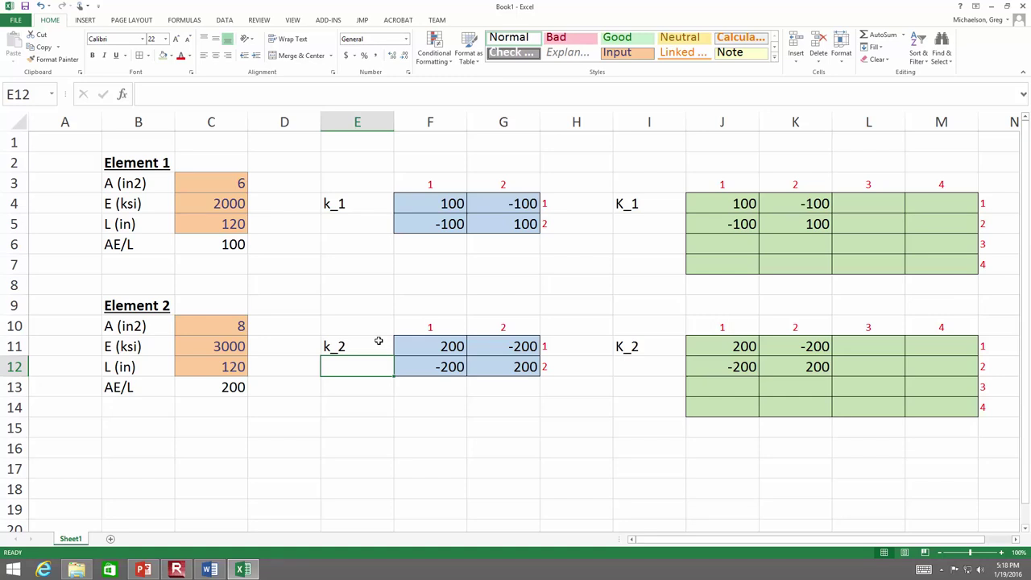
- Number the k_2 matrix's columns F10:G10 and rows H11:H12 as 2 and 3
left_click(438, 338)
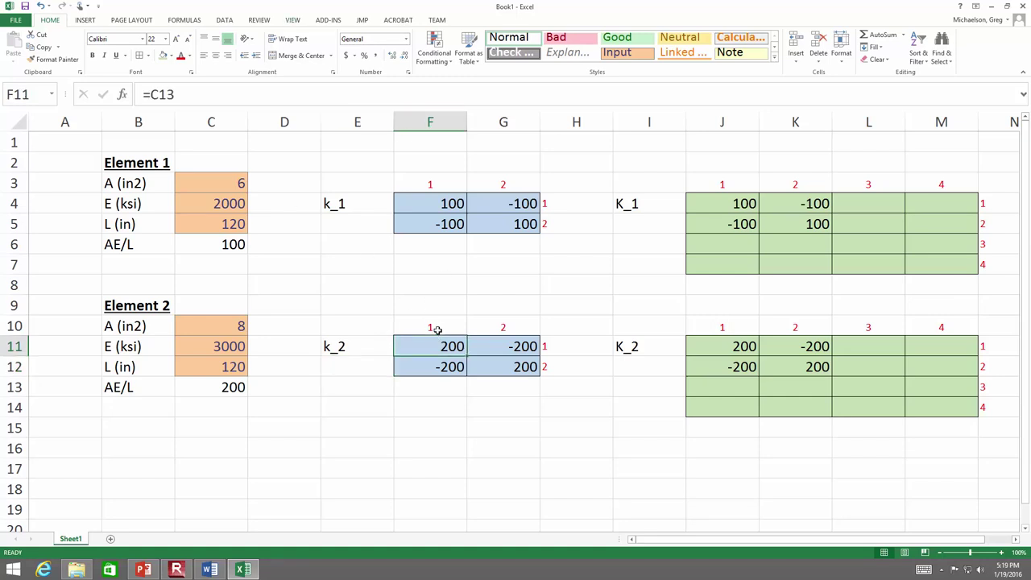
left_click(435, 324)
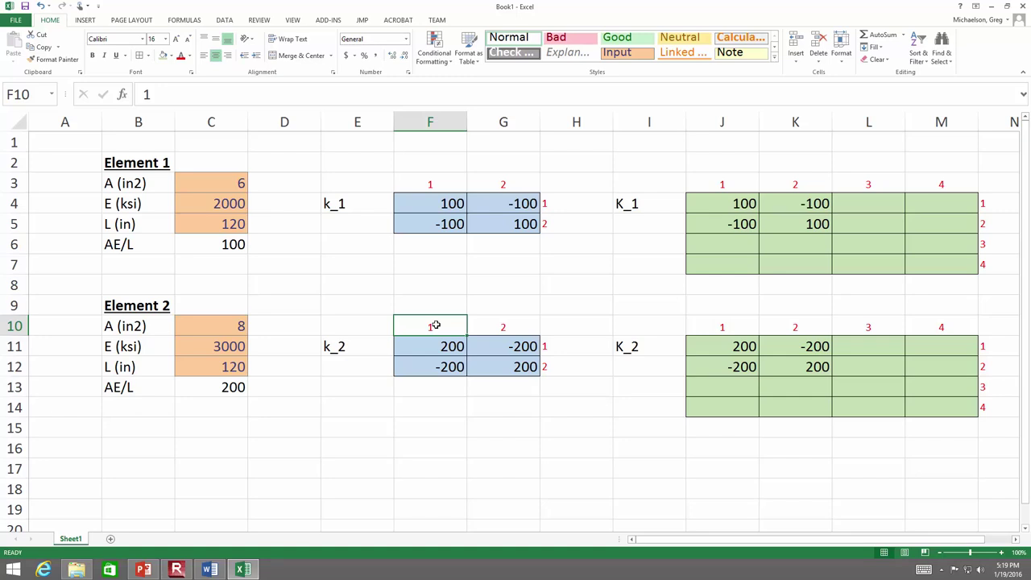
type("2")
key("Tab")
type("3")
key("Tab")
key("Down")
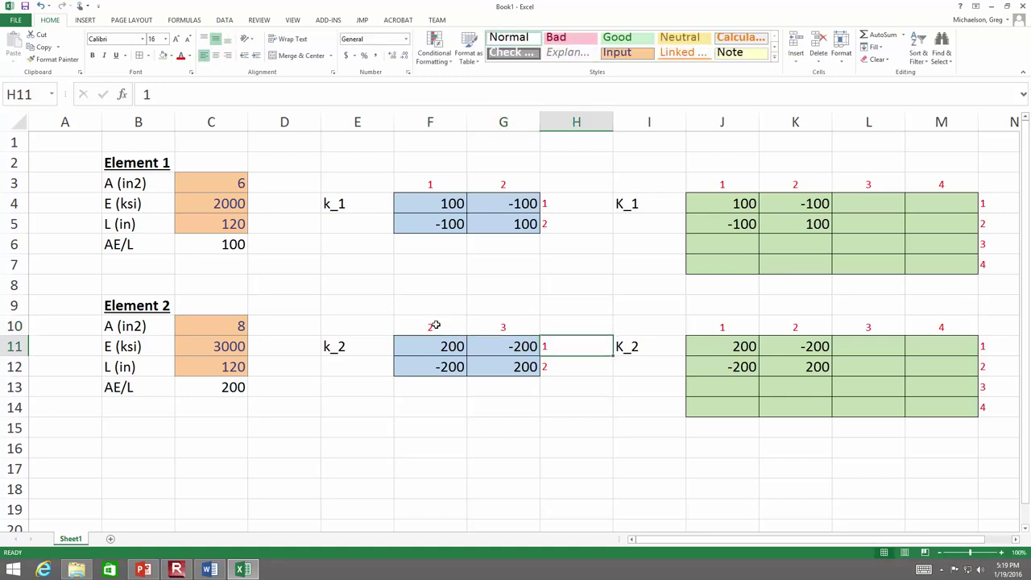
type("2")
key("Return")
type("3")
key("Return")
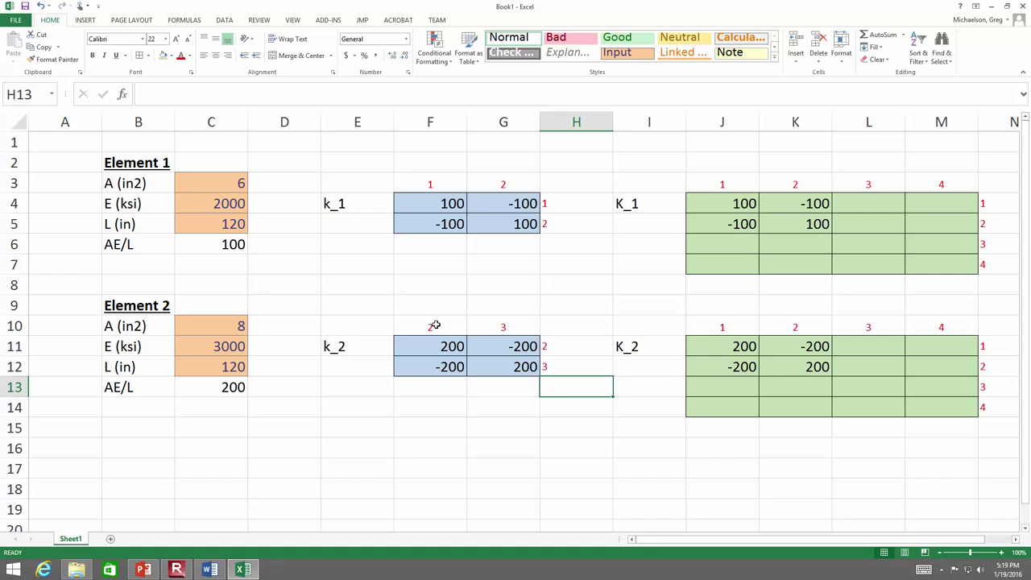
- Clear J11:M14, then enter =F11 in K12 and fill K12:L13 with 200, -200, -200, 200
left_click_drag(740, 344, 946, 411)
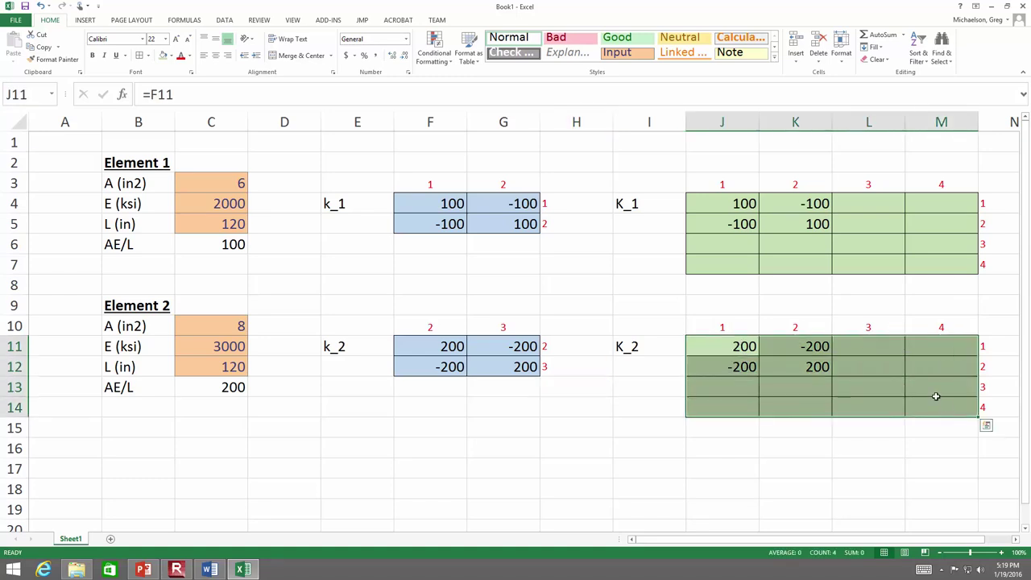
key("Delete")
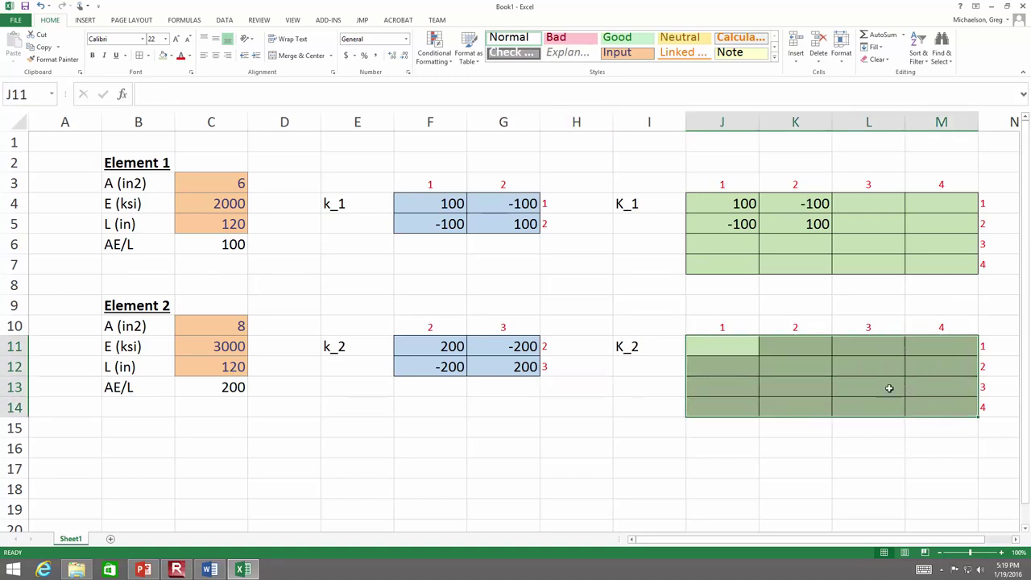
left_click(818, 370)
type("=")
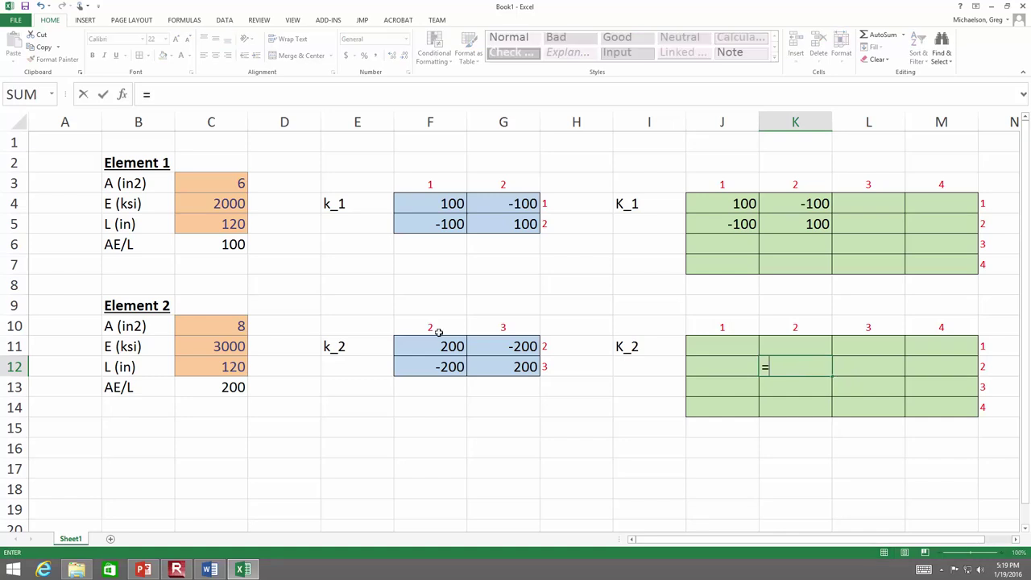
left_click(429, 342)
key("Return")
left_click(796, 366)
left_click_drag(833, 375, 905, 396)
left_click(790, 384)
left_click(773, 359)
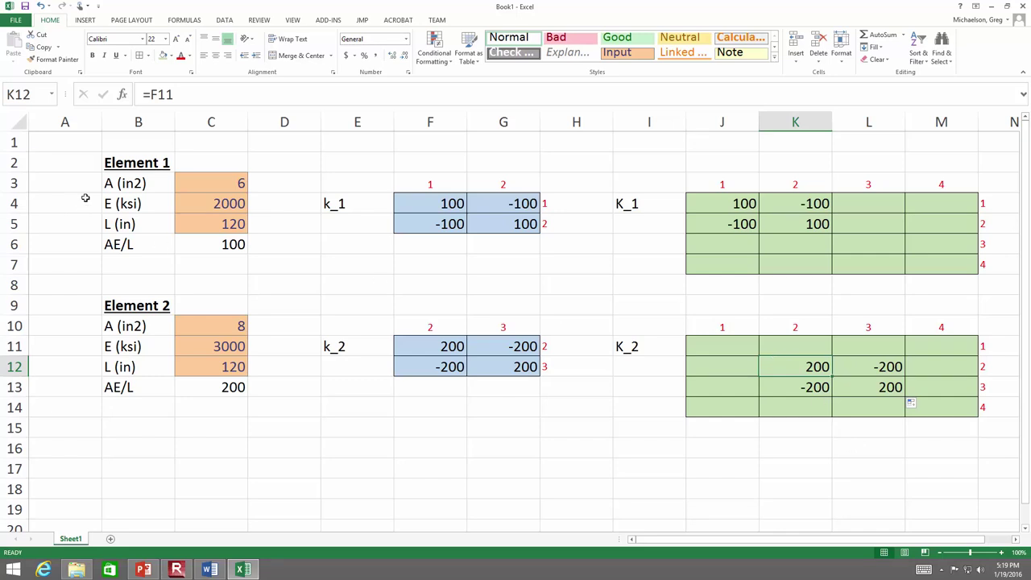
- Set column A's width to 2
left_click(44, 122)
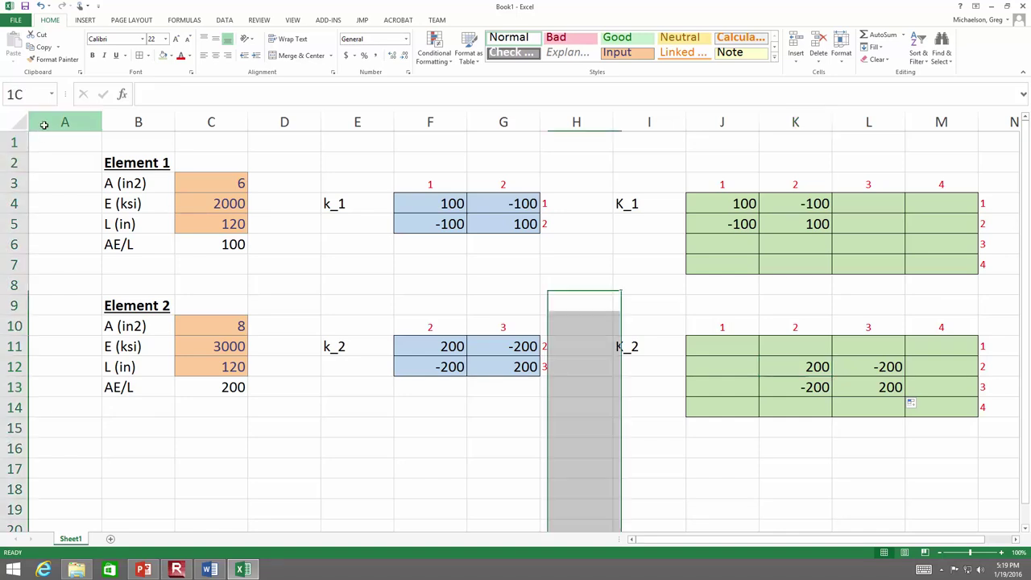
right_click(45, 124)
left_click(85, 253)
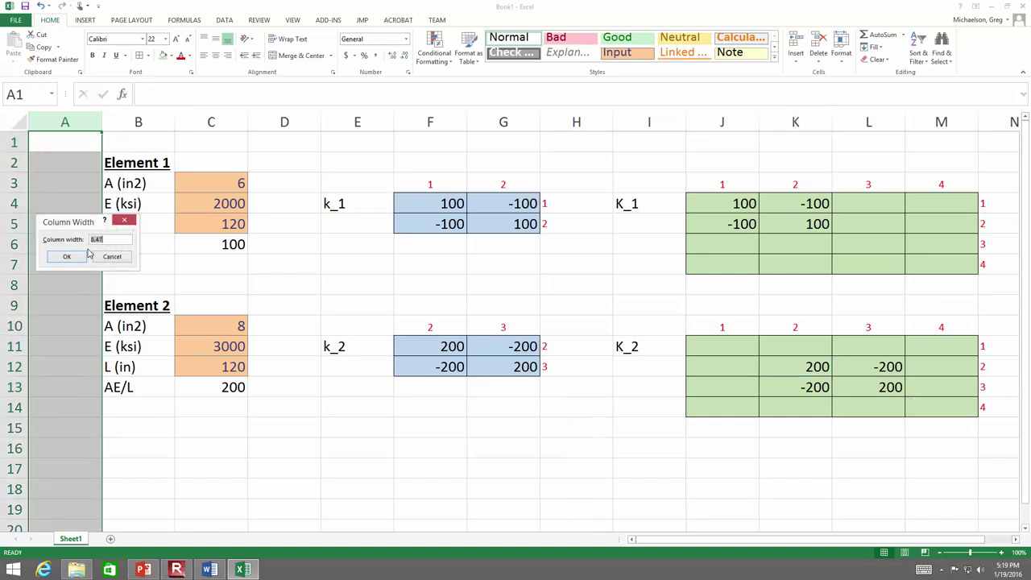
type("2")
key("Return")
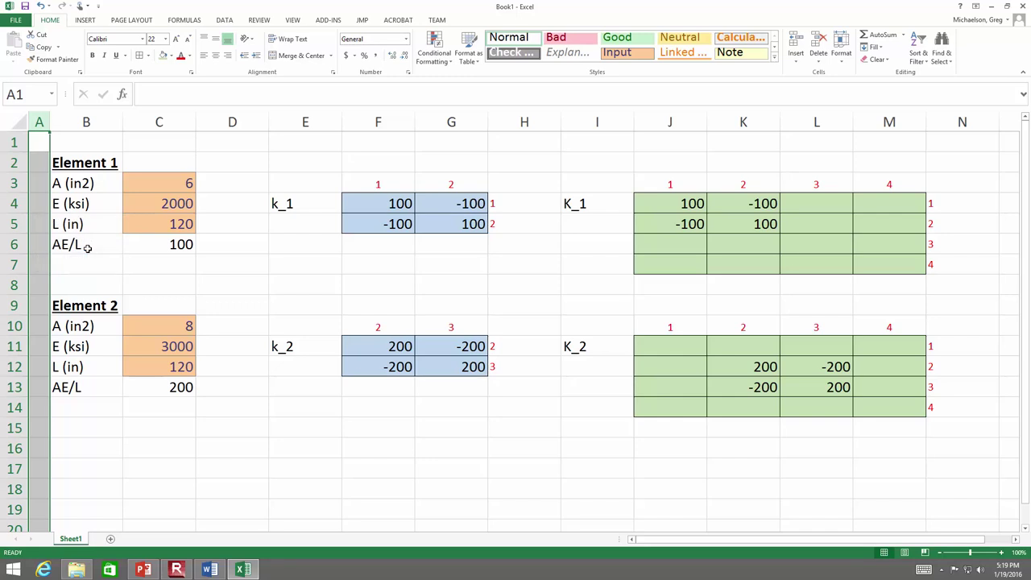
left_click(298, 470)
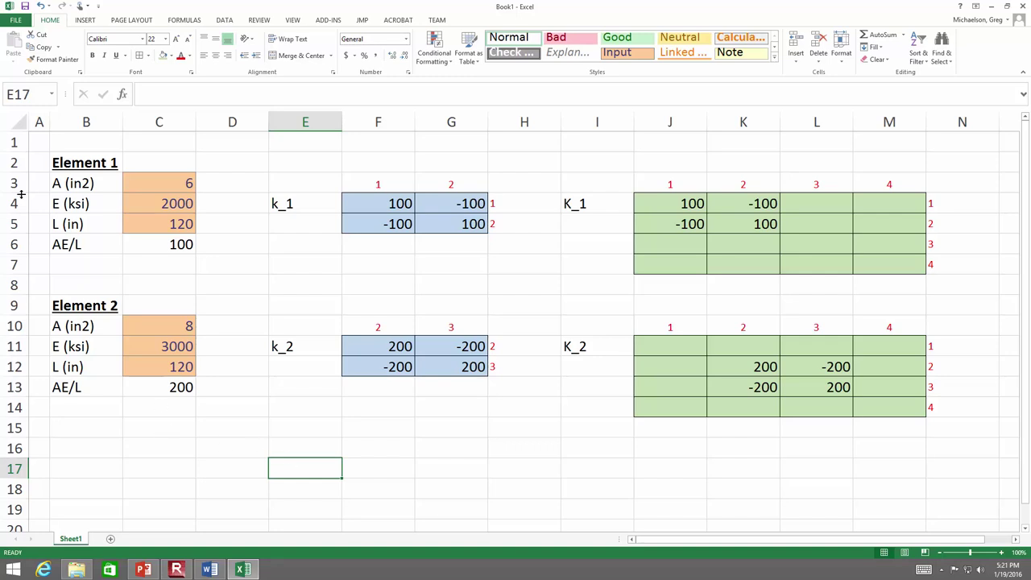
- Copy the Element 2 rows 9–15 to row 16 and retitle the copy Element 3
left_click_drag(13, 306, 9, 434)
key("ctrl+c")
left_click(14, 445)
key("ctrl+v")
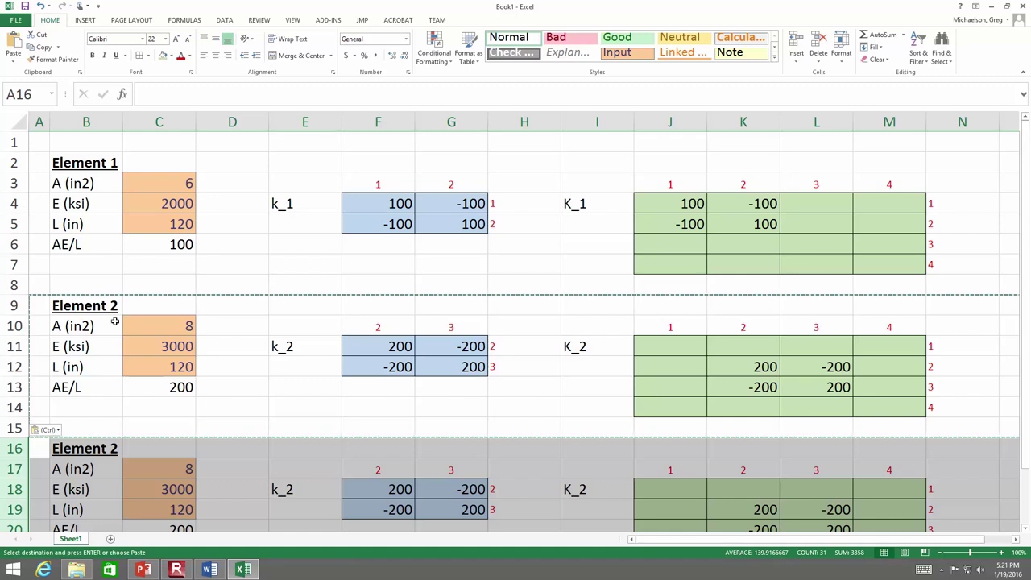
scroll(153, 370, "down", 1)
left_click(86, 387)
double_click(203, 95)
type("3")
key("Return")
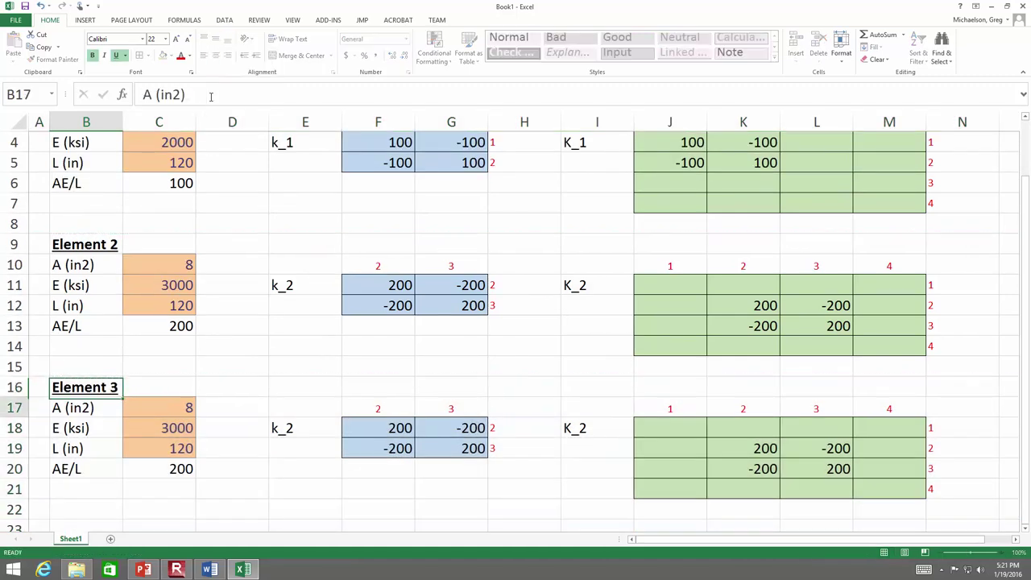
- Check the three-element bar slide in PowerPoint, then return to Element 3's area value in Excel
left_click(143, 570)
scroll(170, 351, "up", 5)
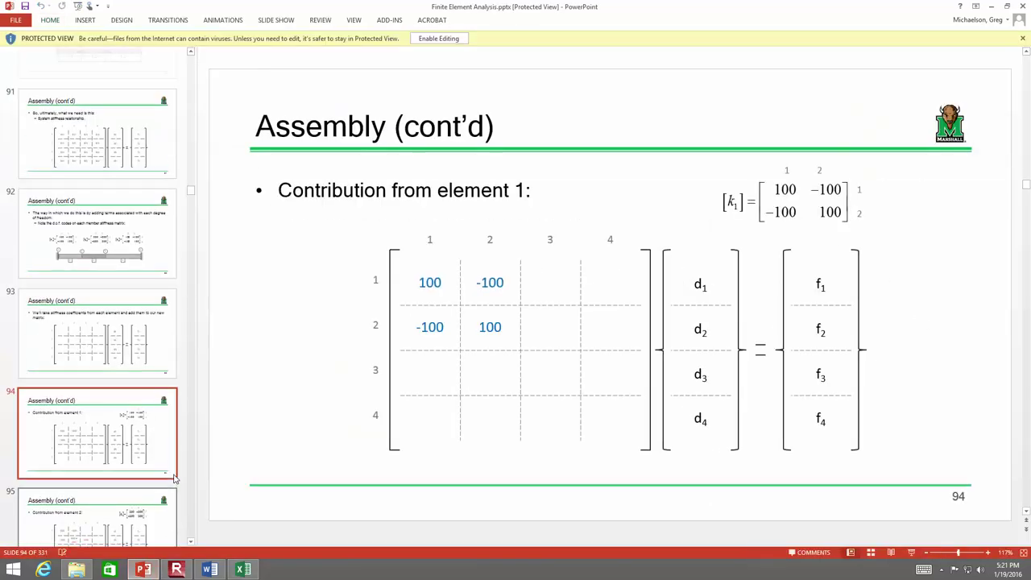
scroll(169, 351, "down", 3)
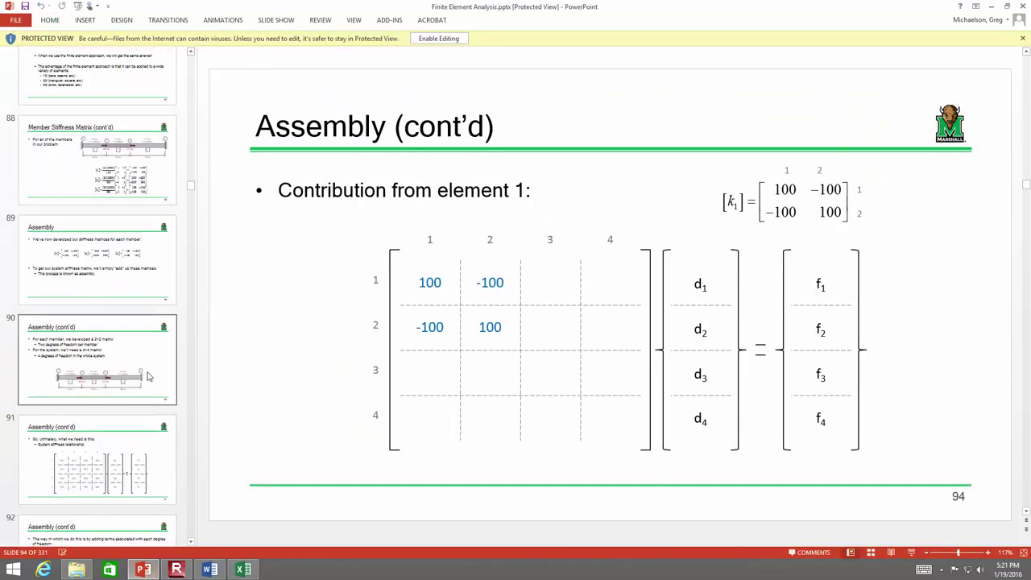
left_click(151, 375)
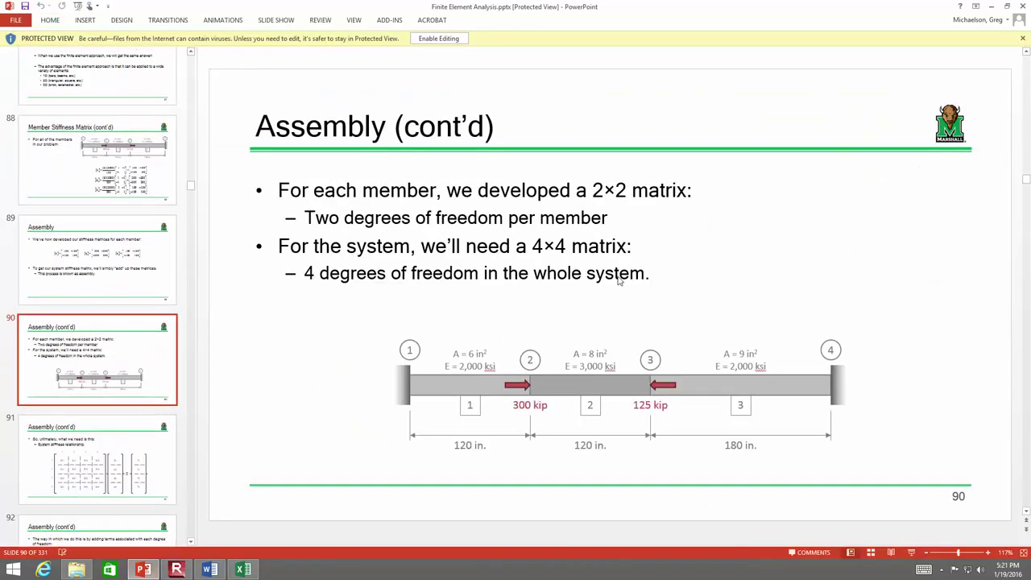
left_click(992, 6)
left_click(172, 406)
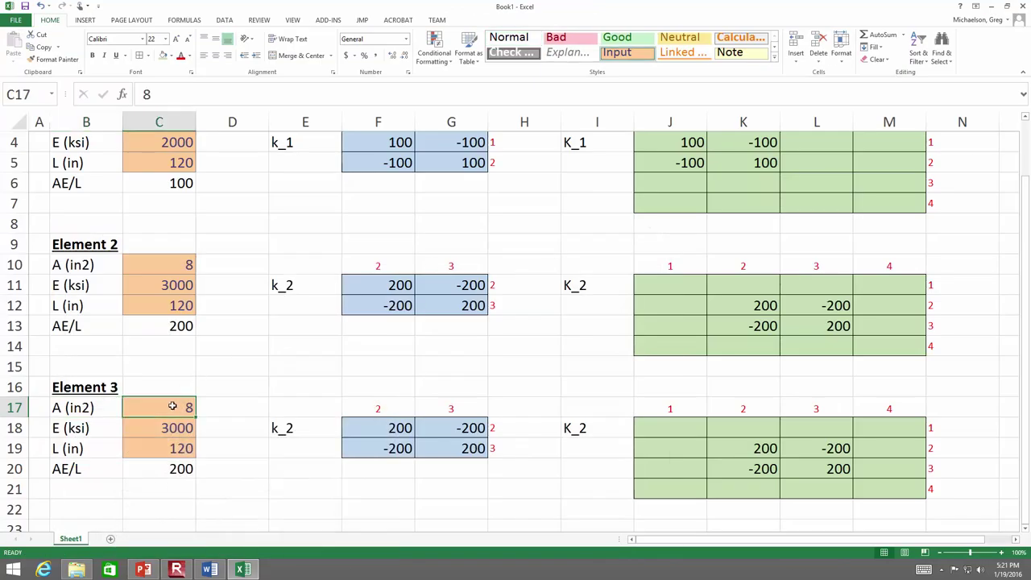
- Enter Element 3's inputs: area 9, modulus 2000 and length 180
type("9")
key("Return")
type("2000")
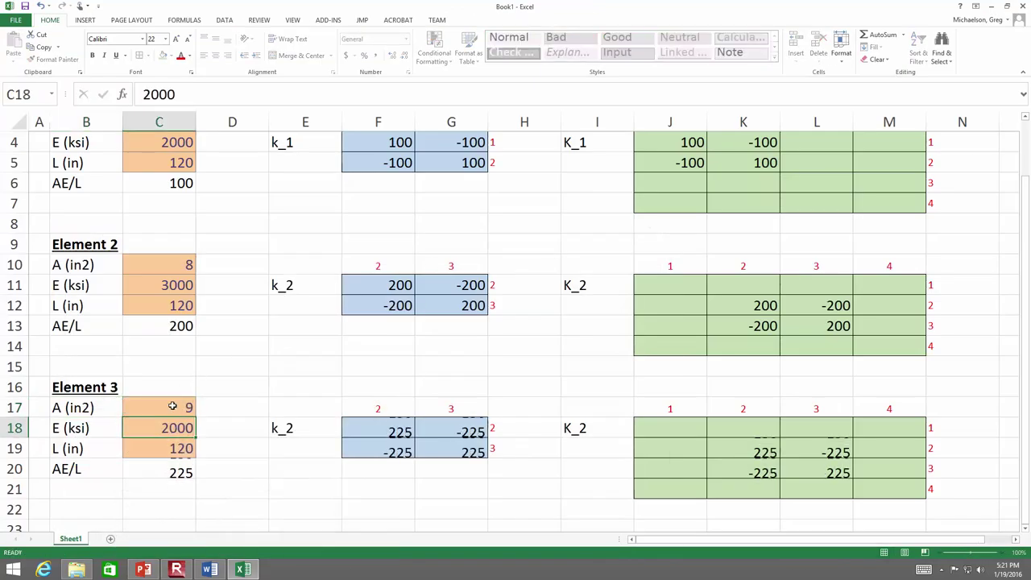
key("Return")
type("180")
key("Return")
- Relabel the local stiffness matrix as k_3
key("Up")
key("Up")
key("Up")
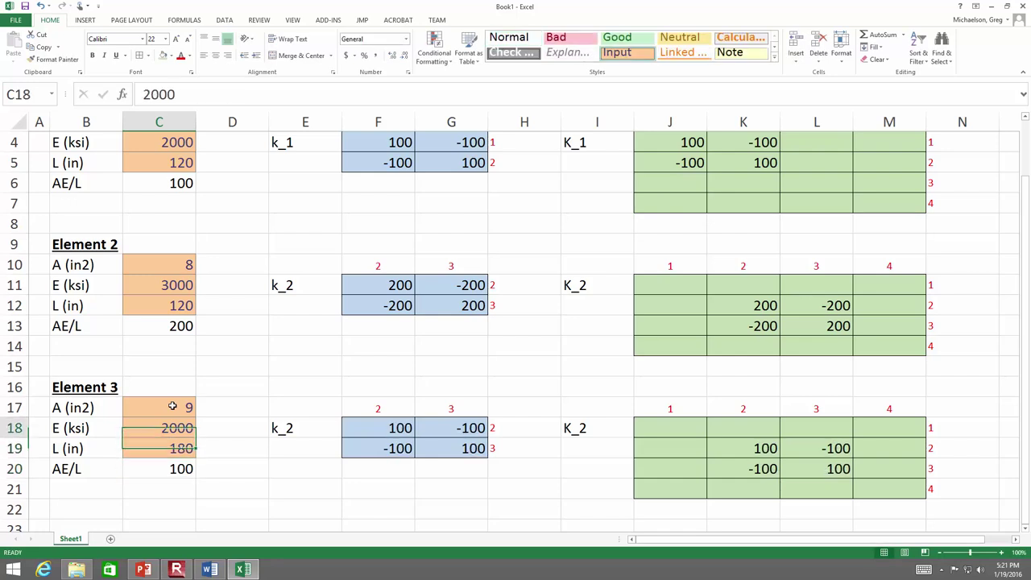
key("Right")
key("Right")
key("Down")
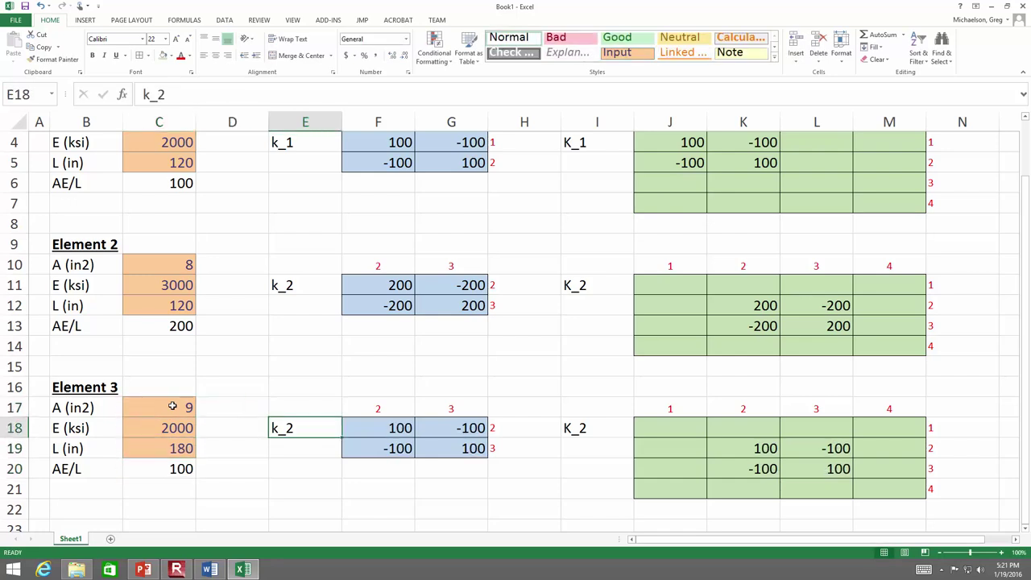
key("F2")
key("BackSpace")
type("3")
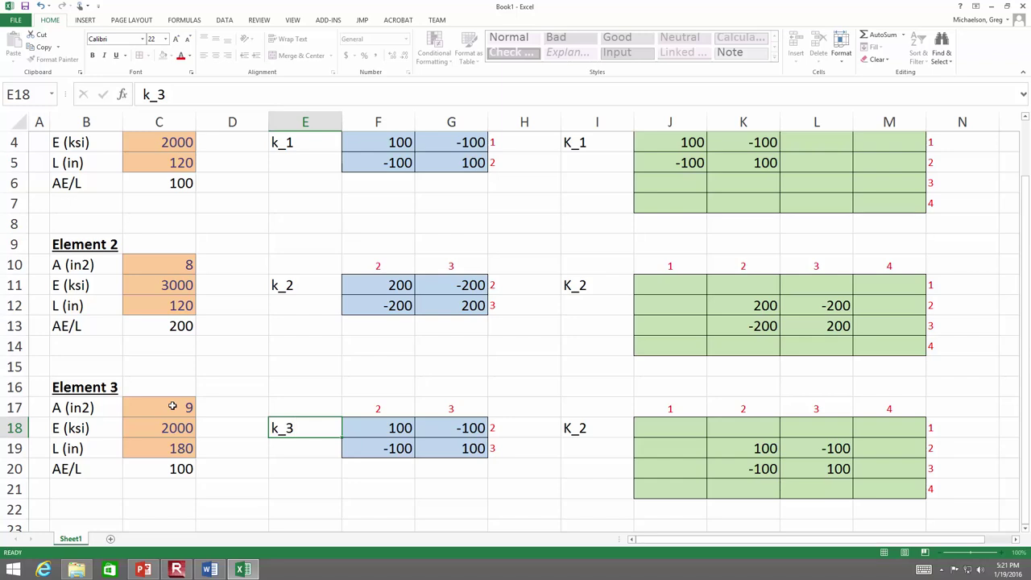
key("ctrl+Return")
- Set k_3's column and row DOF labels to 3 and 4
key("Up")
key("Right")
key("F2")
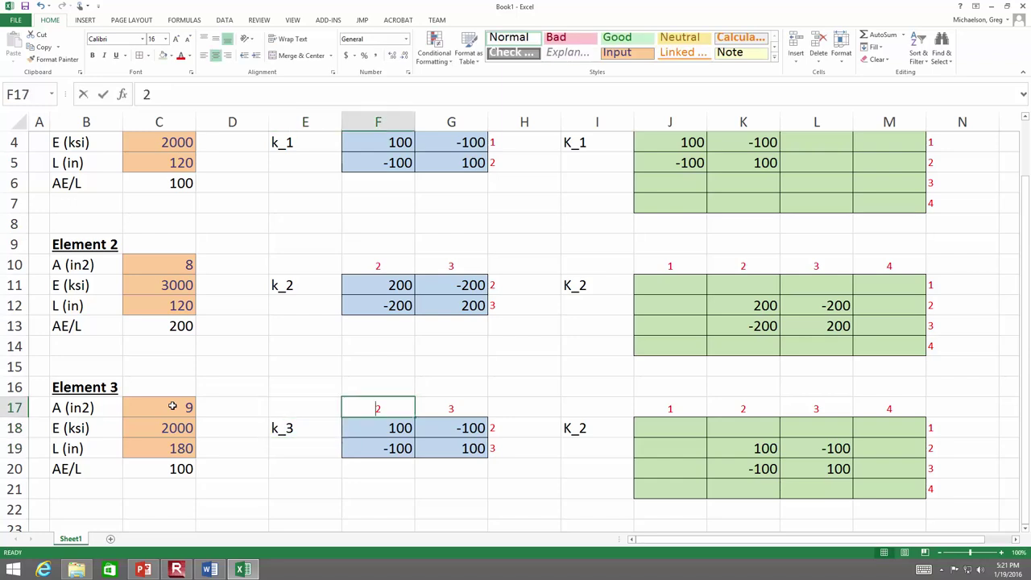
key("BackSpace")
type("3")
key("Tab")
type("4")
key("Tab")
key("Down")
type("3")
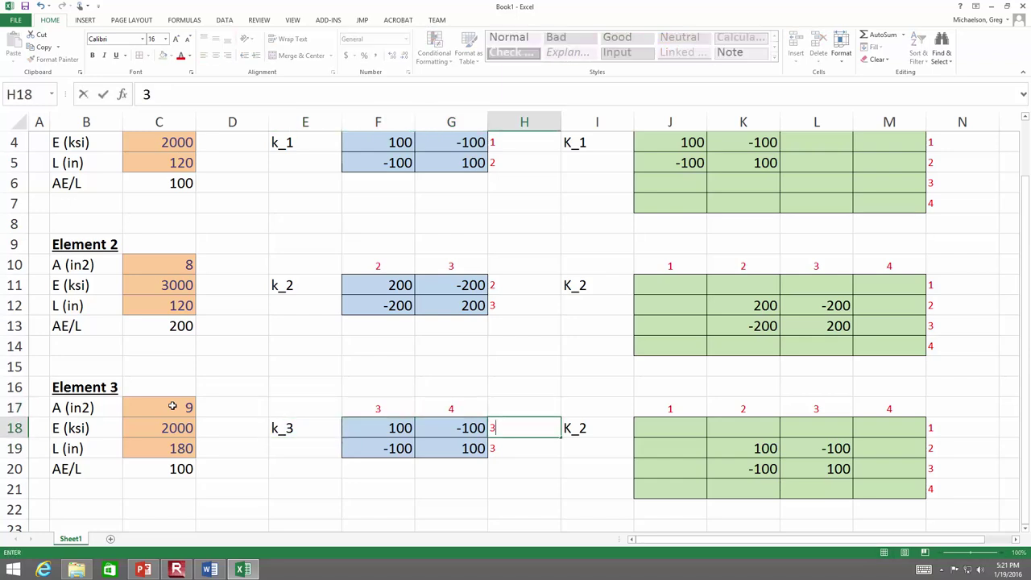
key("Return")
type("4")
key("Up")
- Relabel the global stiffness matrix as K_3
key("Right")
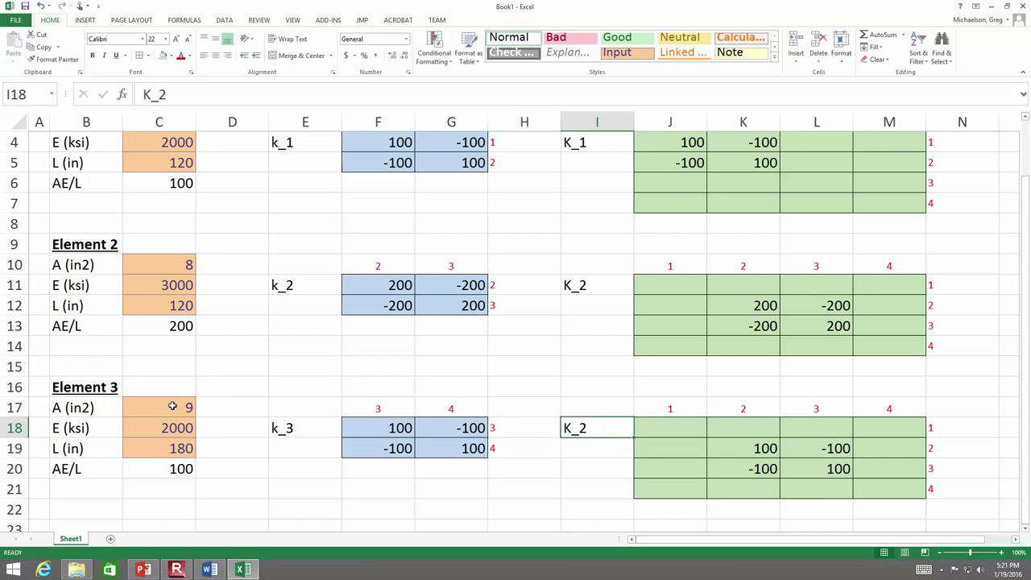
key("F2")
key("BackSpace")
type("3")
key("Return")
- Clear the stale K_3 entries in K19:L20
key("Up")
key("Up")
key("Up")
key("Right")
key("Right")
key("Right")
key("Down")
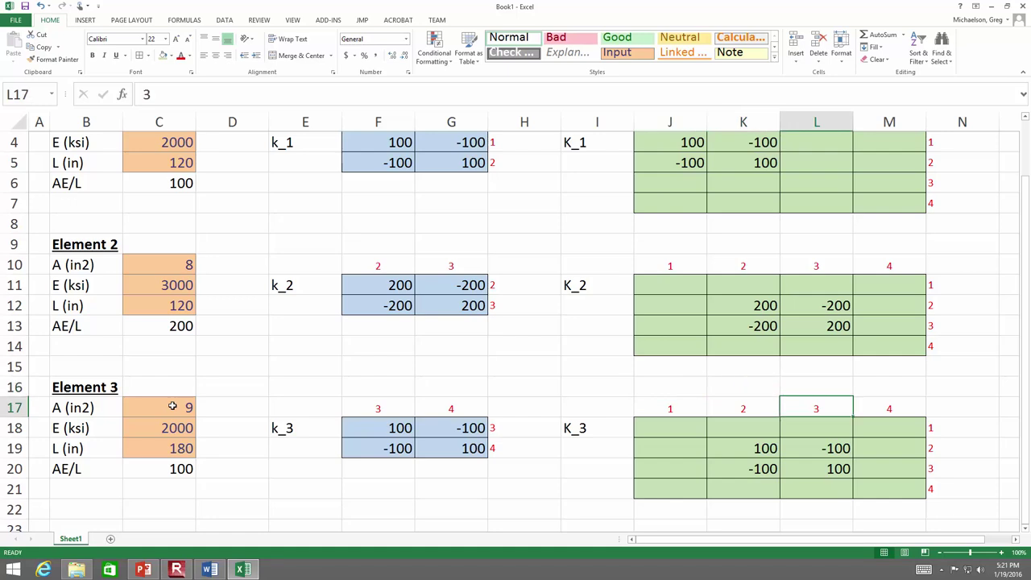
key("Down")
key("Down")
key("Left")
key("Delete")
key("Down")
key("Delete")
key("Right")
key("Delete")
key("Up")
key("Delete")
key("Up")
key("Down")
key("Down")
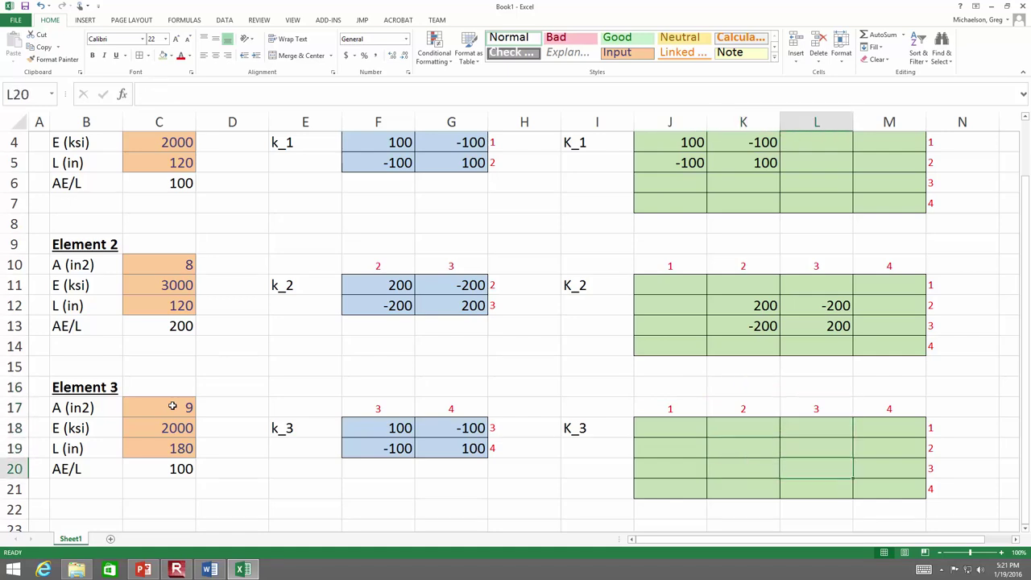
- Link L20 to k_3's first entry (=F18) and fill it across L20:M21
type("=")
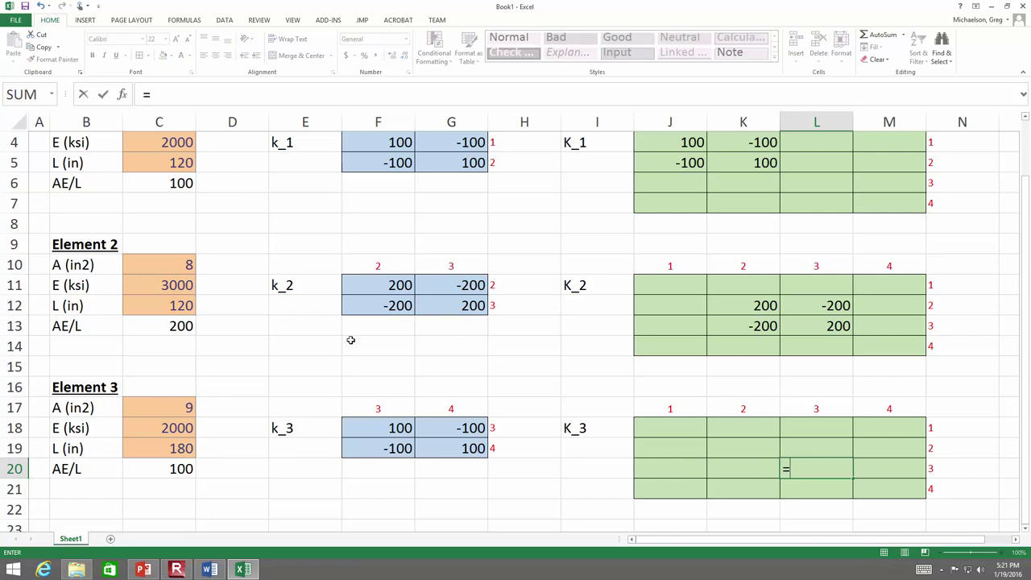
left_click(372, 432)
key("Return")
left_click(808, 474)
left_click_drag(852, 479, 926, 493)
left_click(963, 465)
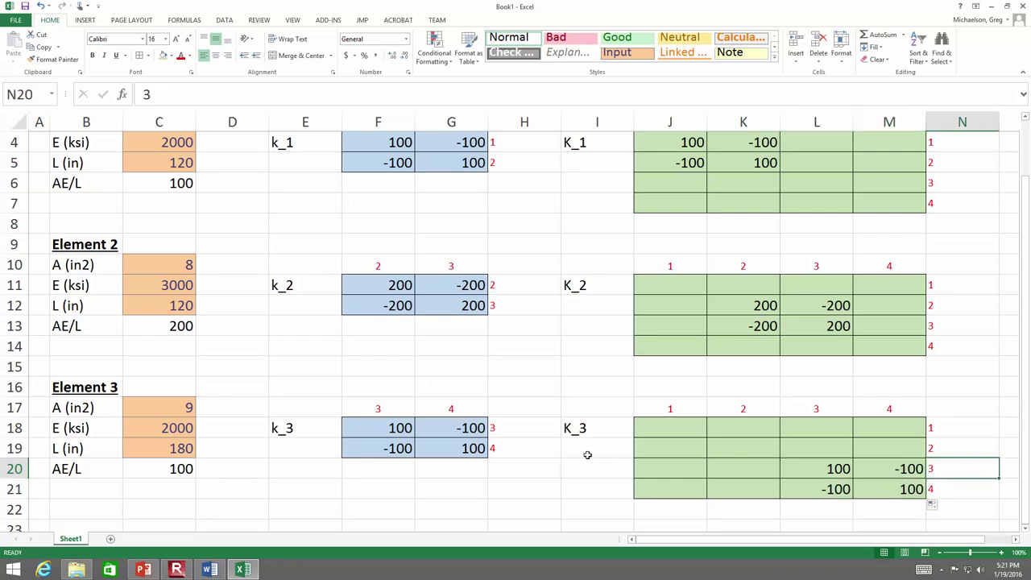
- Set the worksheet zoom to 95%, then adjust it to 90%
scroll(586, 456, "up", 1)
scroll(585, 455, "down", 1)
scroll(585, 453, "up", 1)
scroll(586, 452, "up", 1)
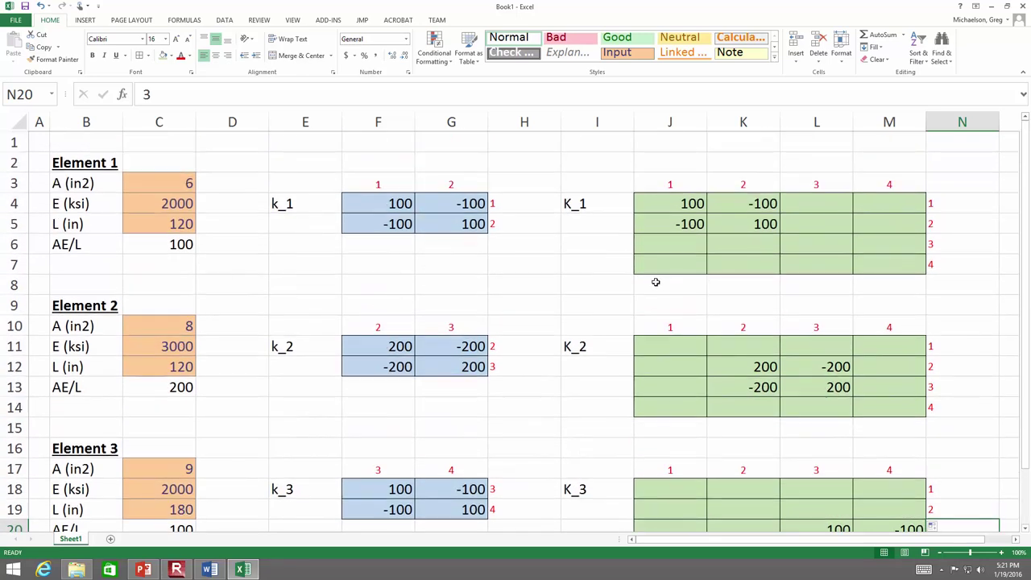
left_click(1018, 552)
double_click(208, 284)
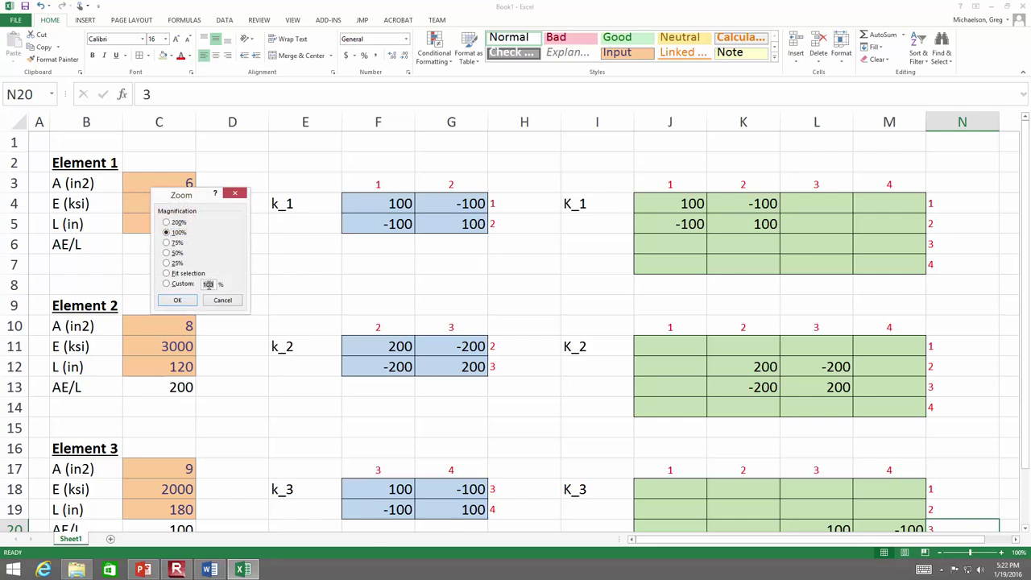
type("95")
key("Return")
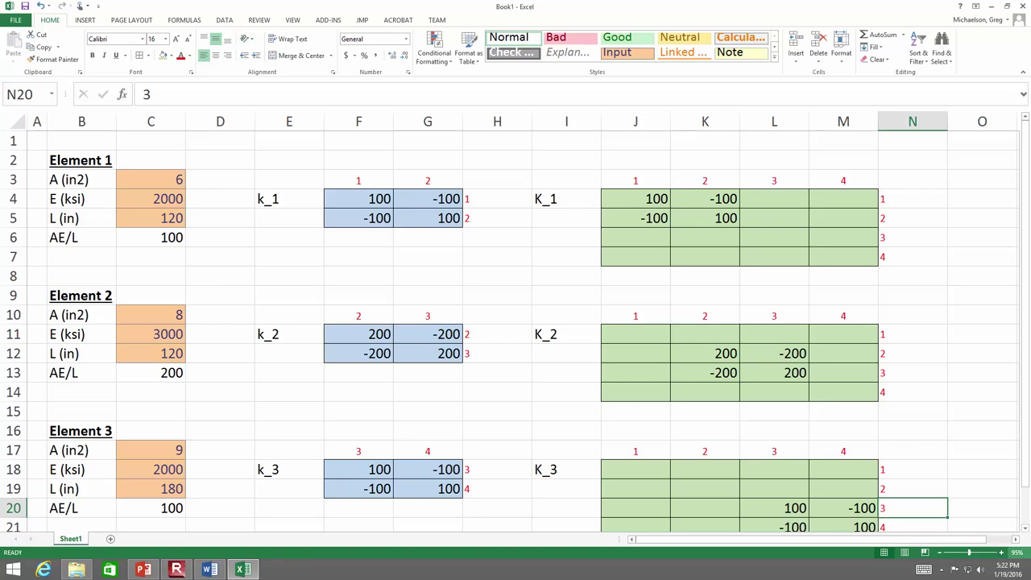
left_click(1017, 553)
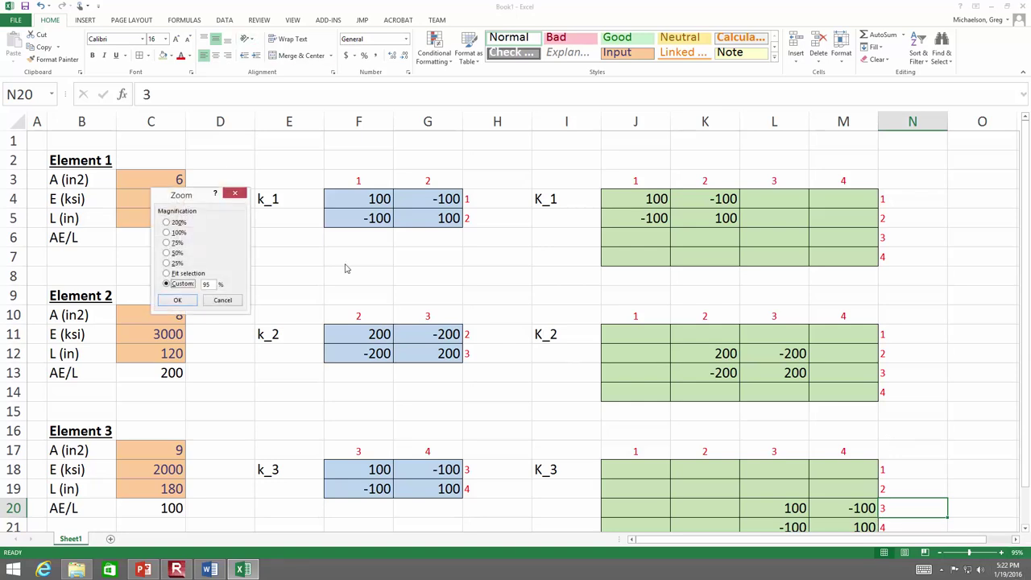
double_click(207, 285)
type("90")
key("Return")
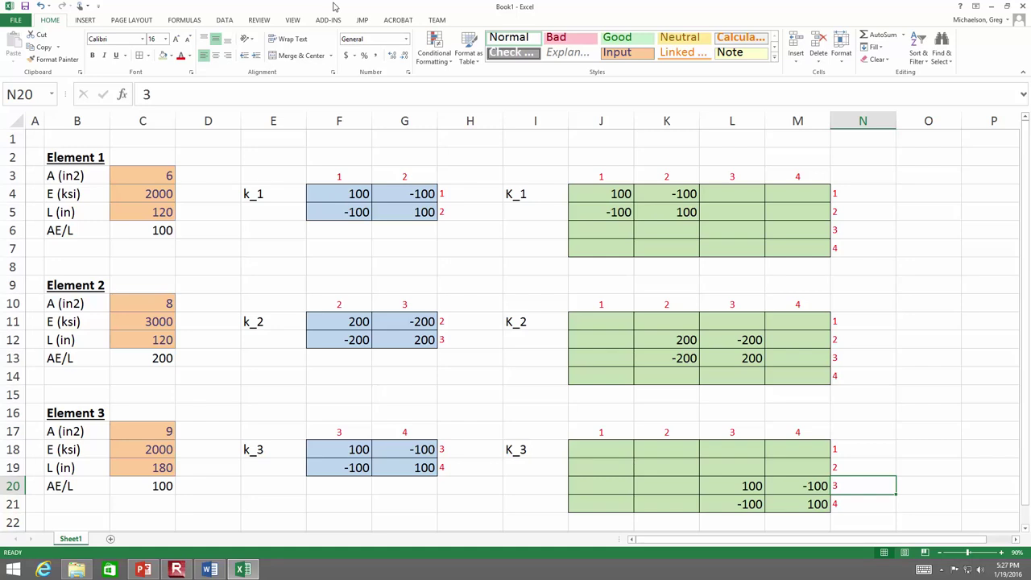
- Copy the K_3 table with its headers (I17:N21) into cell I24
scroll(340, 24, "down", 2)
scroll(346, 26, "up", 2)
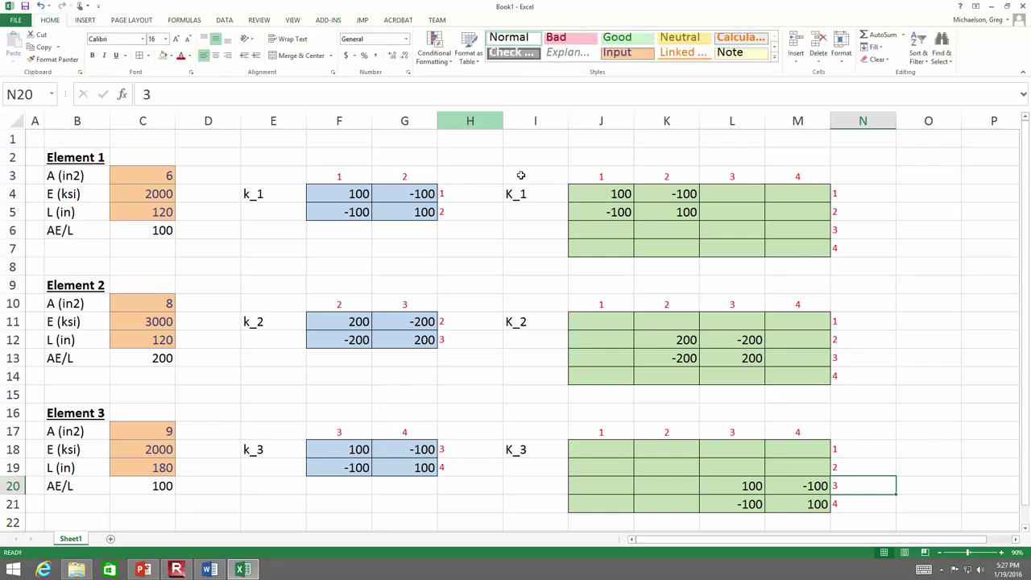
scroll(520, 174, "down", 3)
left_click_drag(564, 267, 838, 343)
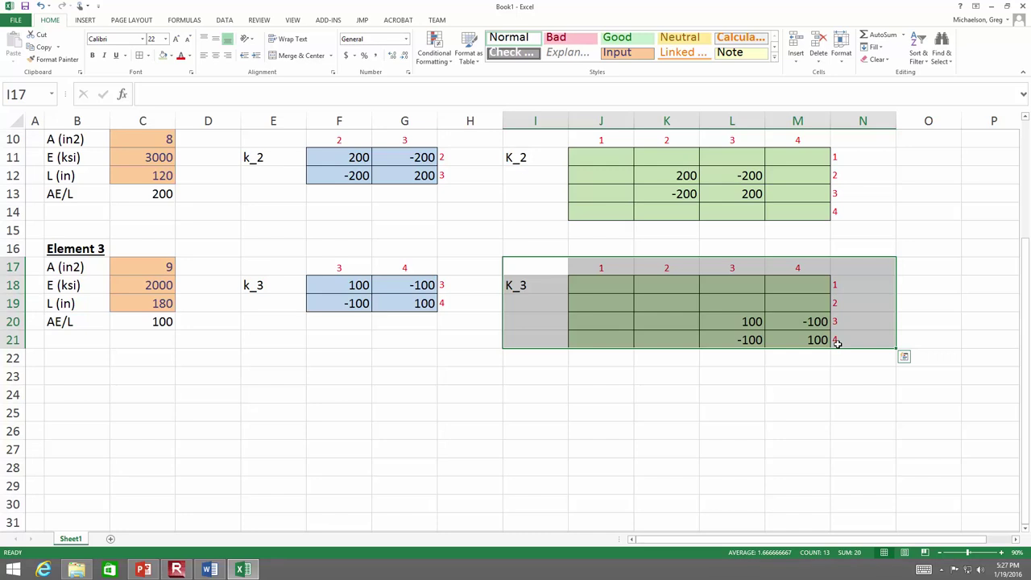
key("ctrl+c")
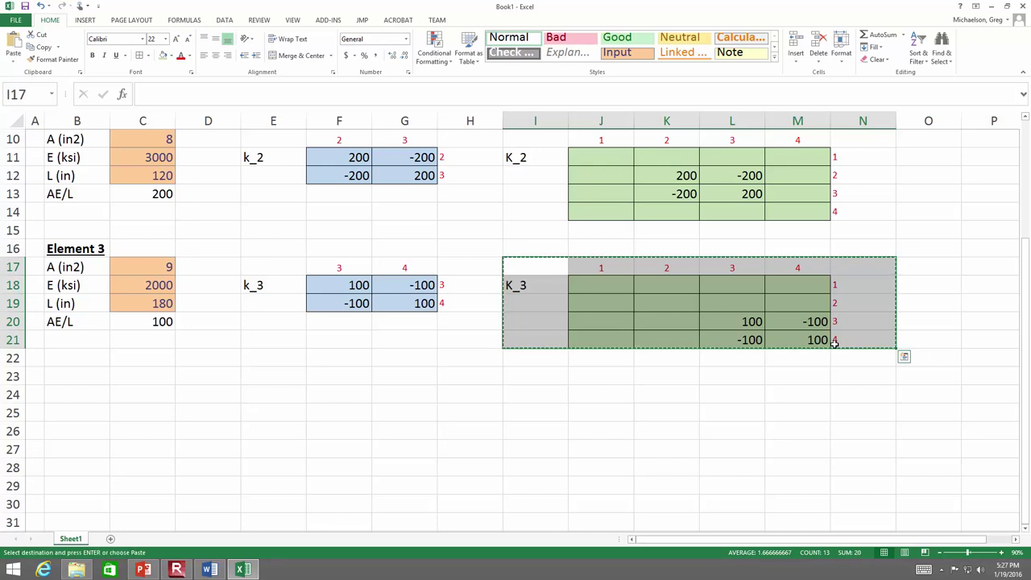
left_click(527, 395)
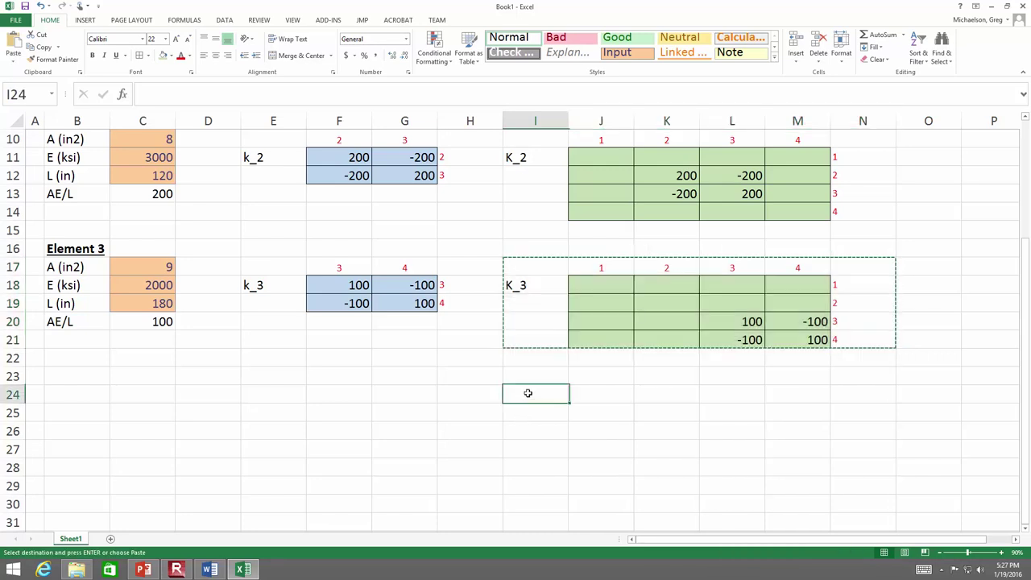
key("ctrl+v")
- Clear the copied numbers in J25:M28 and relabel the table from K_3 to K
left_click_drag(617, 414, 783, 468)
key("Delete")
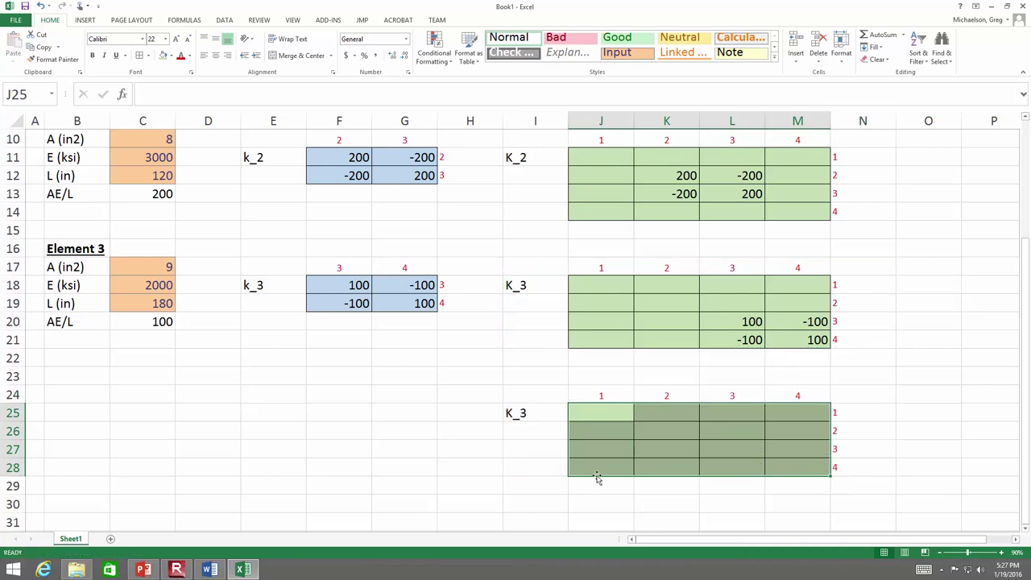
left_click(538, 420)
left_click_drag(149, 95, 187, 100)
key("BackSpace")
key("Return")
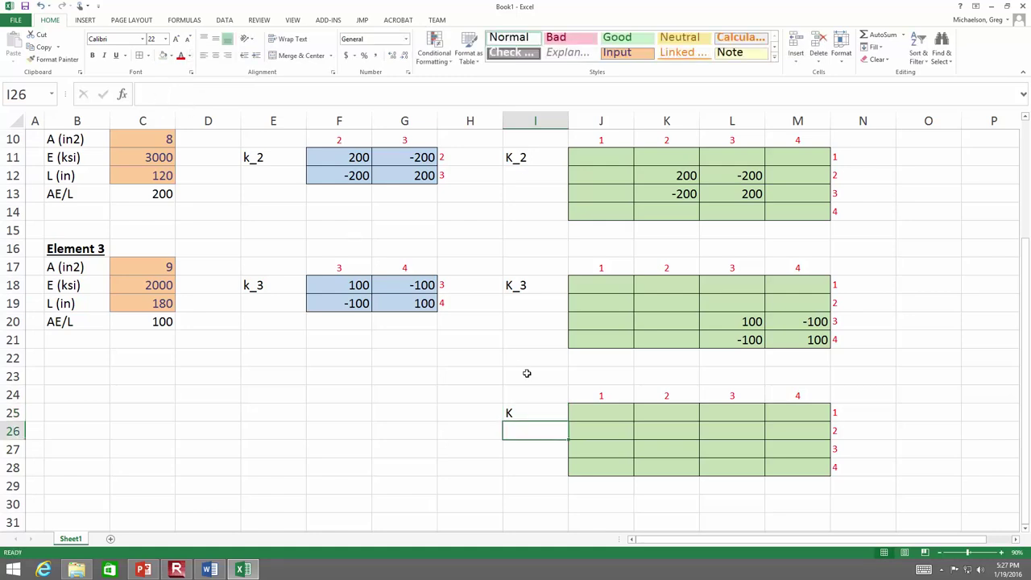
mouse_move(602, 419)
left_mouse_down()
mouse_move(681, 458)
mouse_move(772, 469)
left_mouse_up()
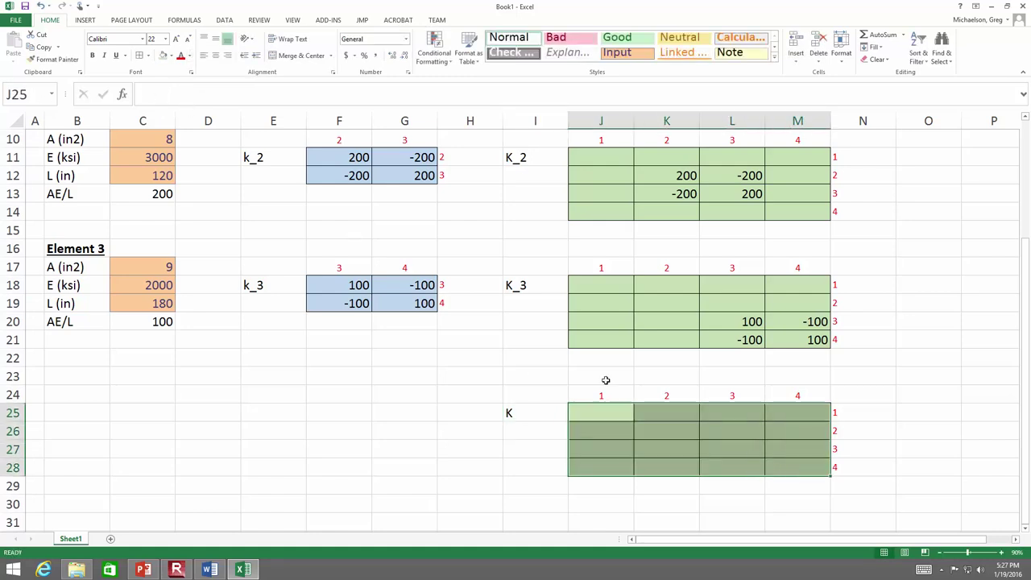
- Fill the empty K cells J25:M28 with a light gold colour
left_click(170, 56)
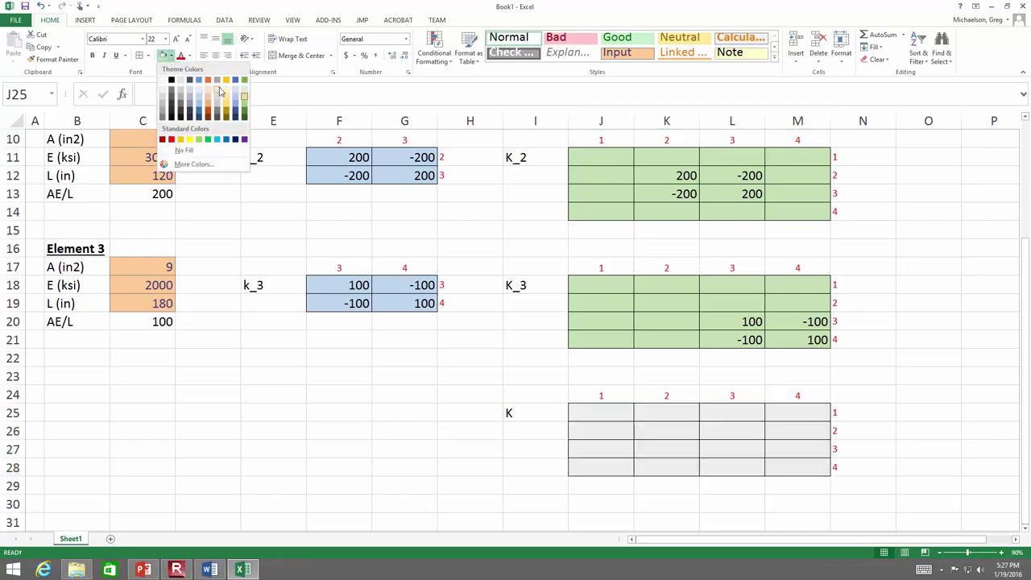
left_click(225, 98)
left_click(410, 456)
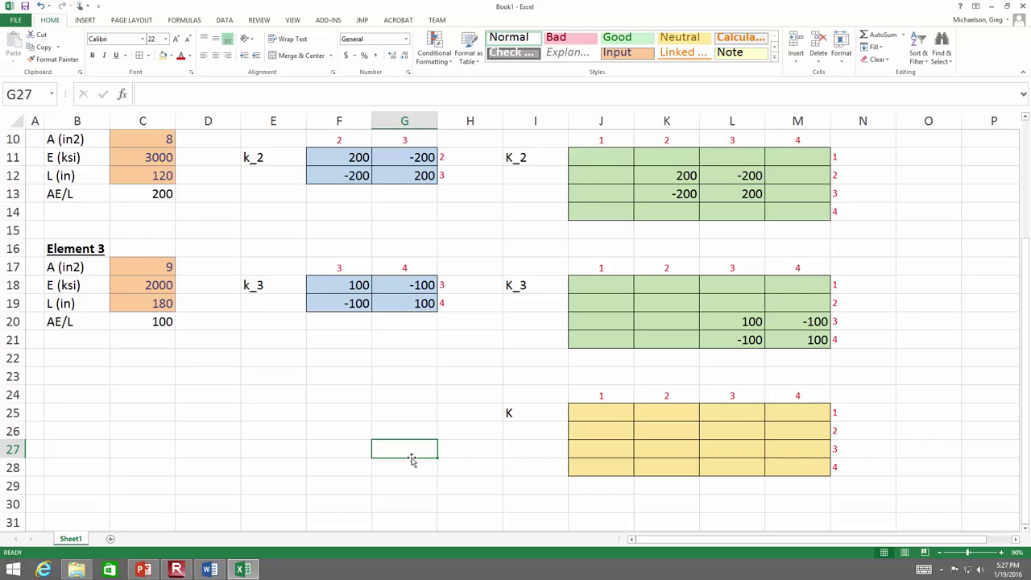
left_click(588, 412)
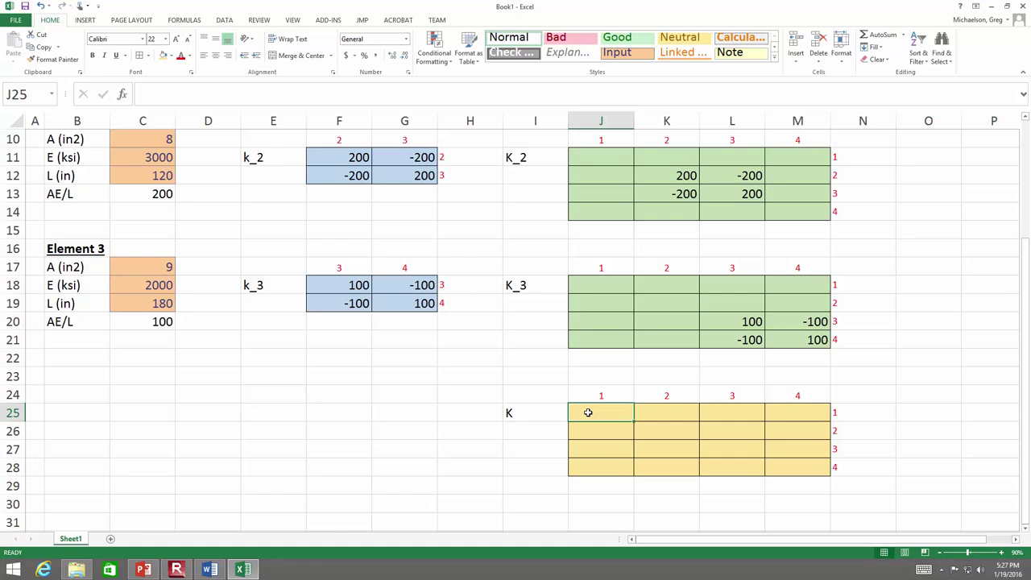
- Enter =SUM(J4,J11,J18) in J25 to add the matching K_1, K_2 and K_3 cells
type("=")
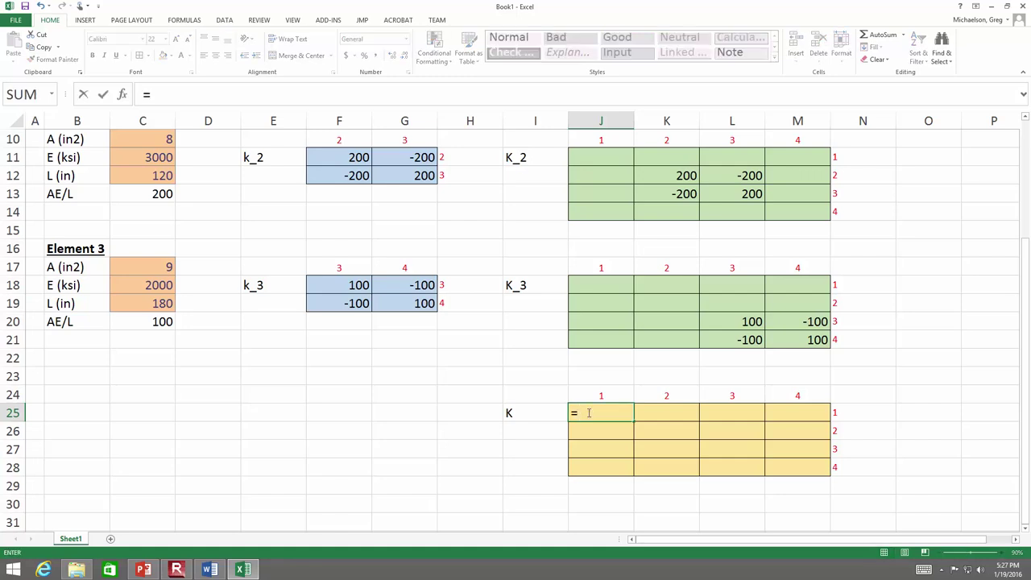
type("sum(")
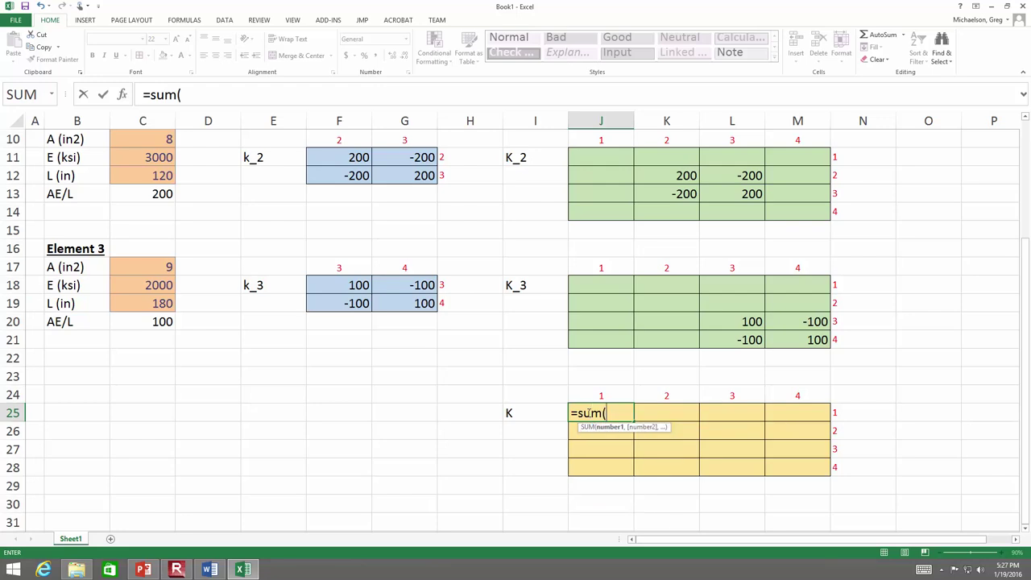
scroll(589, 401, "up", 3)
left_click(604, 195)
type(",")
left_click(615, 326)
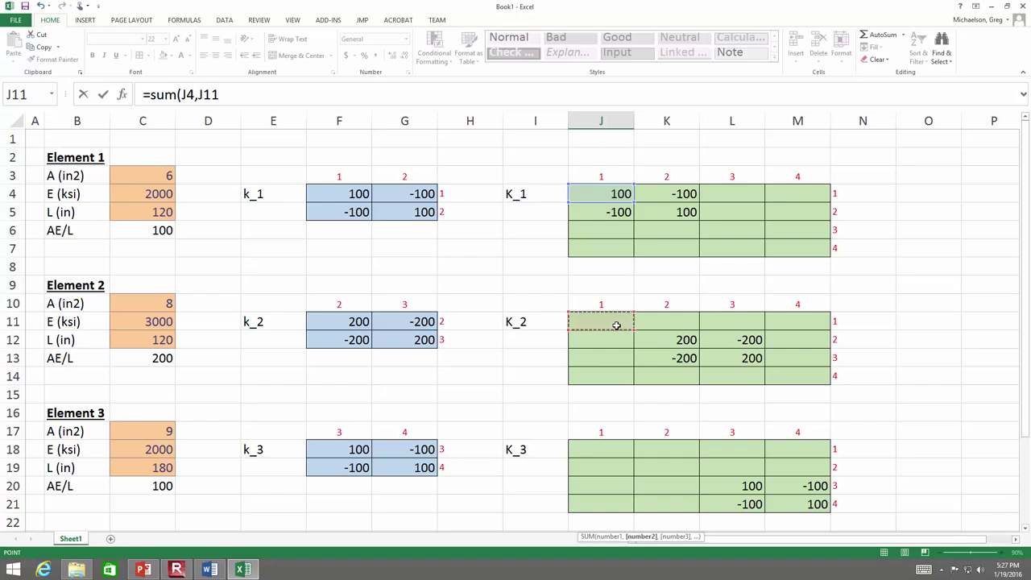
type(",")
left_click(617, 444)
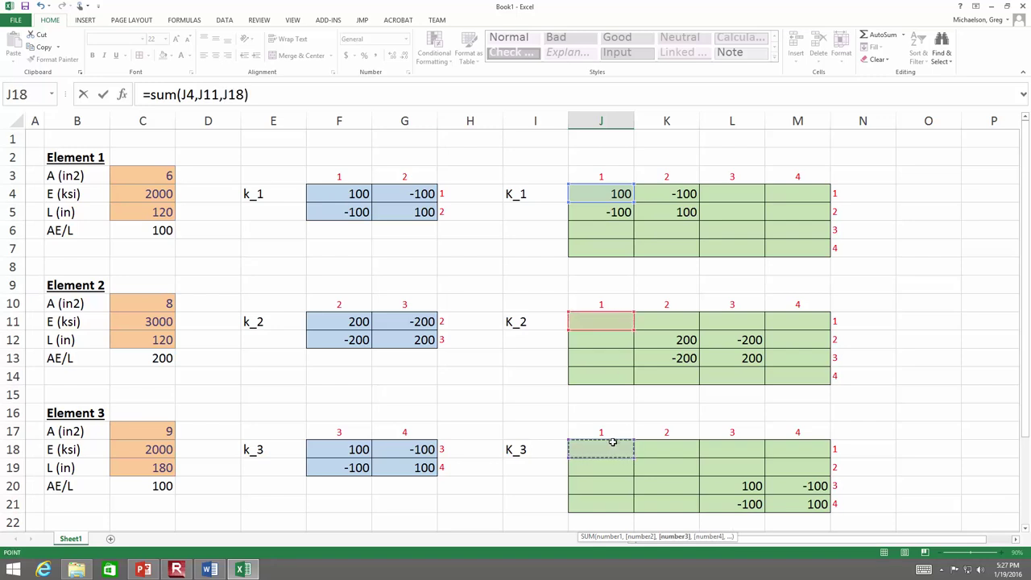
type(")")
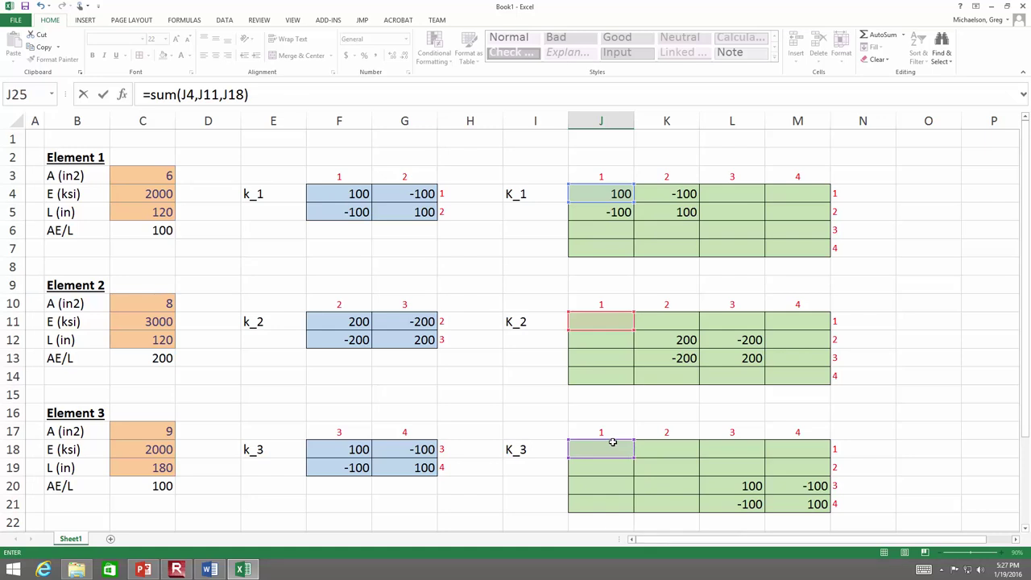
key("Return")
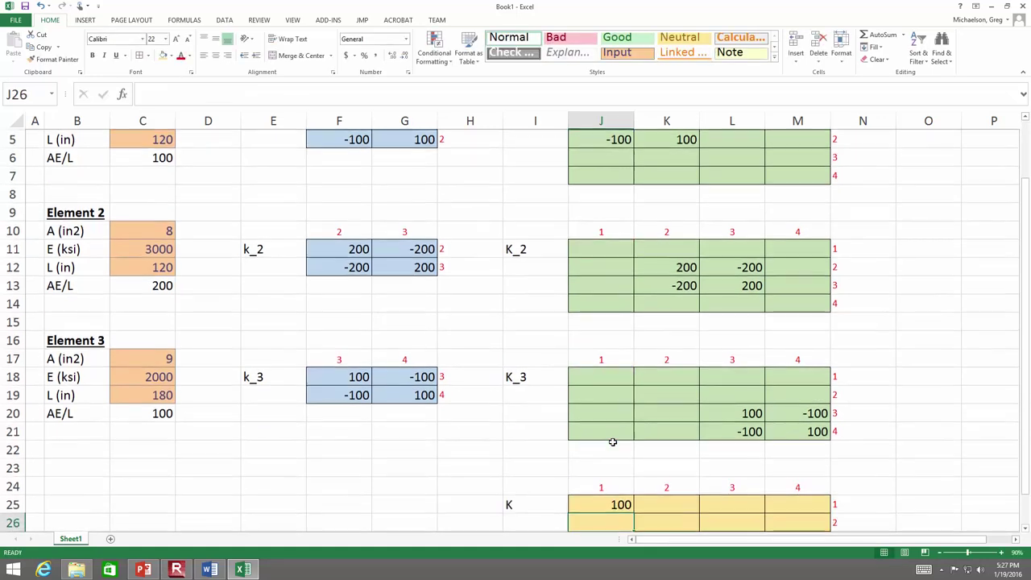
- Copy the J25 sum formula into K25:M25 and J26:M28 to complete K
scroll(612, 419, "down", 3)
left_click(606, 337)
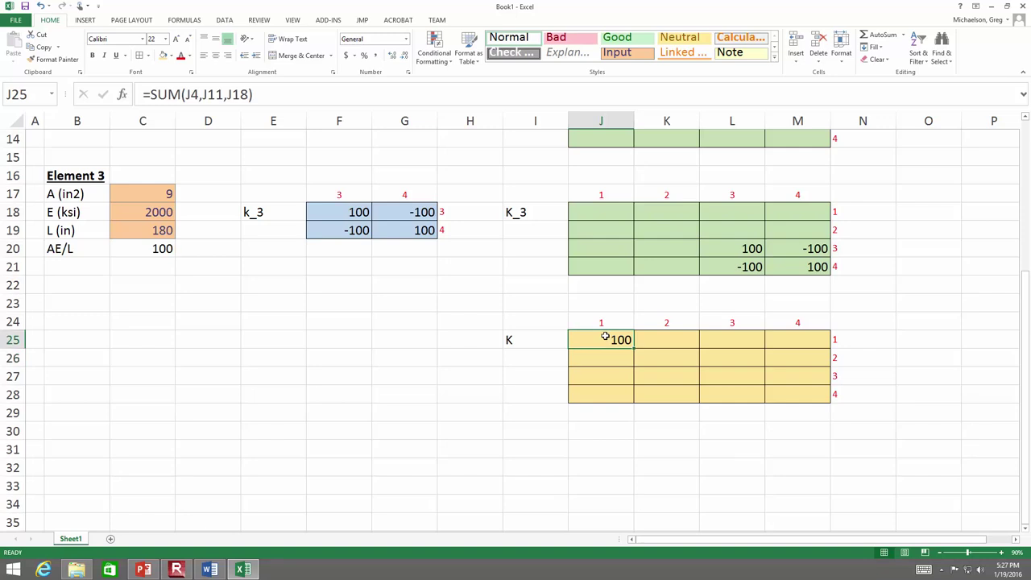
key("ctrl+c")
left_click_drag(681, 334, 762, 346)
key("ctrl+v")
left_click(580, 363)
left_click_drag(618, 373, 808, 396)
key("ctrl+v")
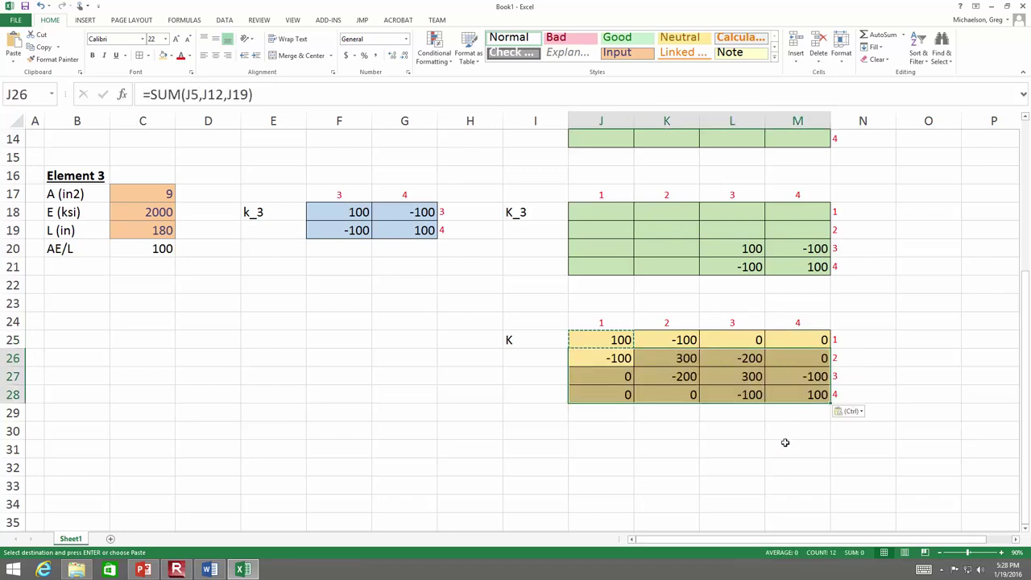
left_click(783, 441)
key("Escape")
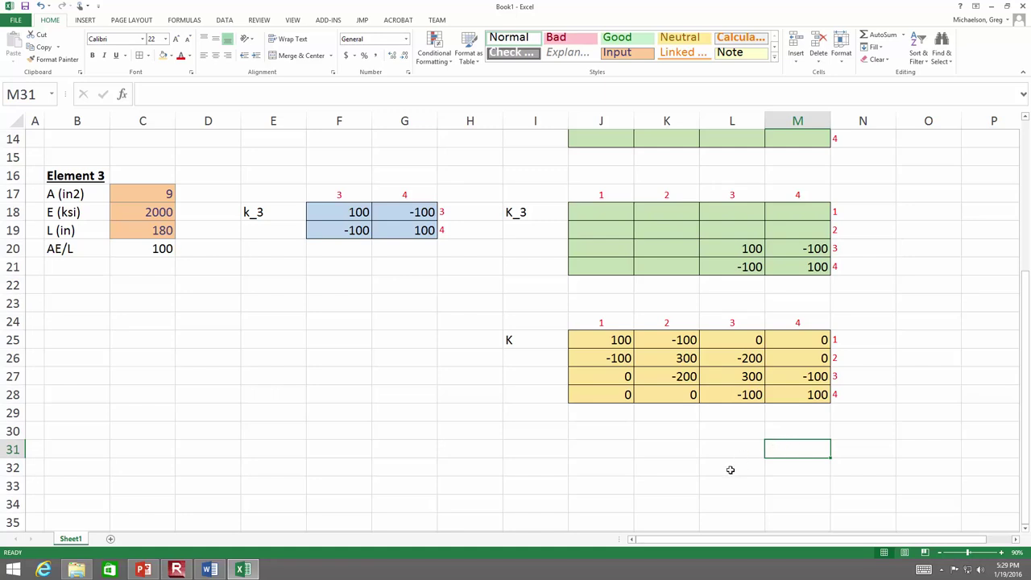
- Shade K's columns J and M and rows 25 and 28 dark grey
left_click_drag(613, 335, 617, 394)
left_click_drag(816, 343, 814, 390, "ctrl")
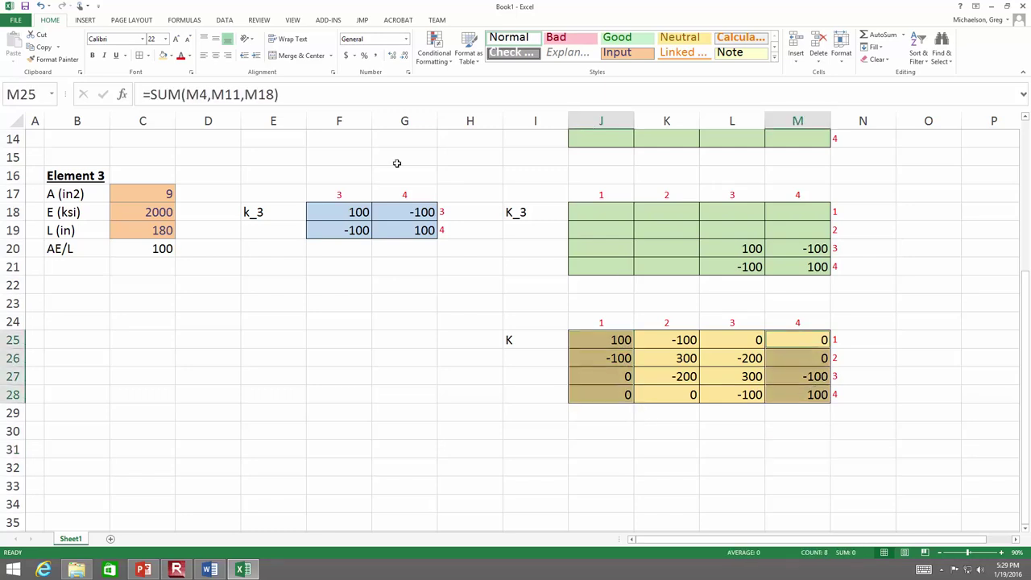
left_click(171, 56)
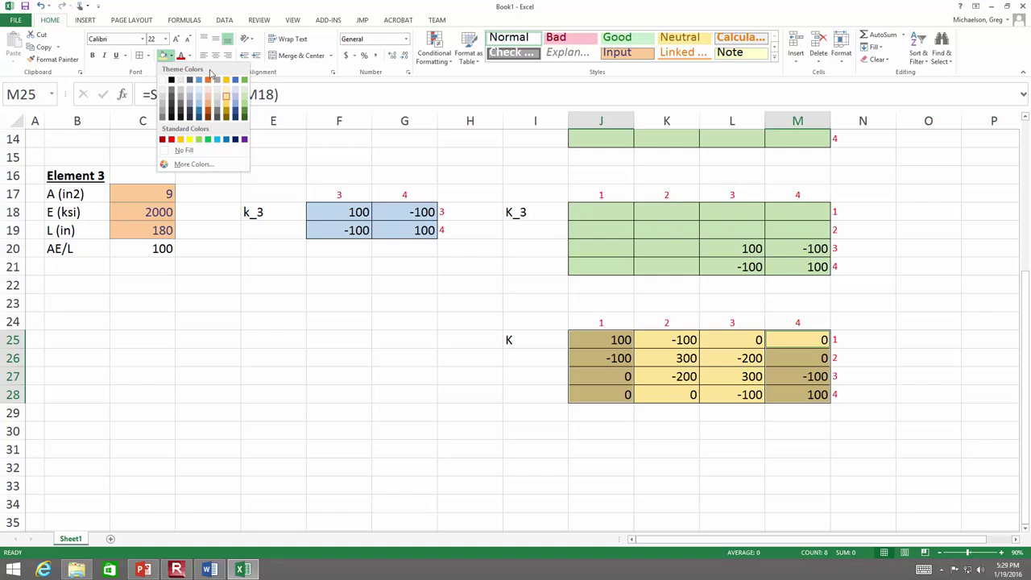
left_click(176, 110)
left_click_drag(621, 337, 802, 339)
left_click_drag(790, 394, 612, 387)
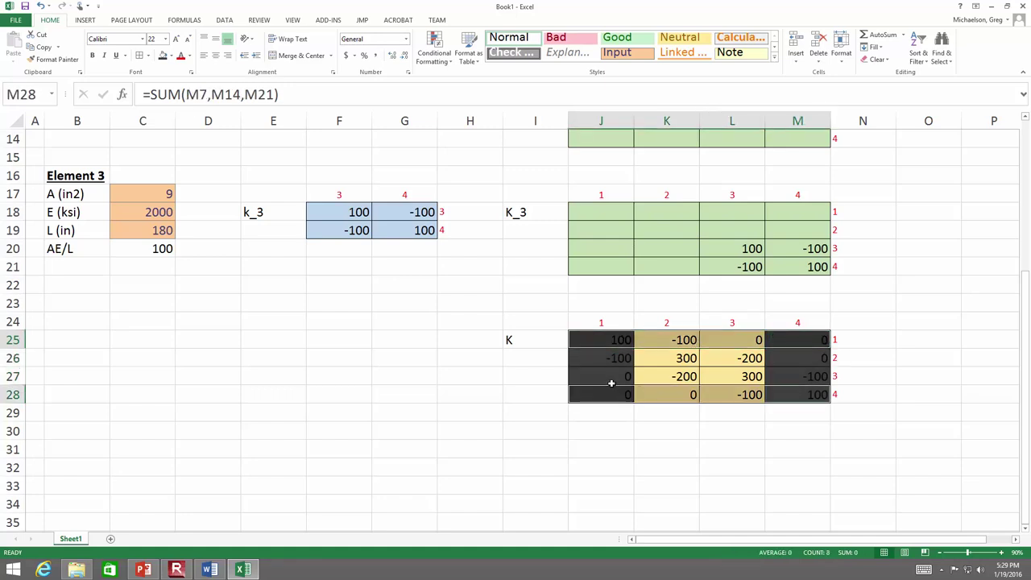
left_click(162, 55)
left_click(575, 427)
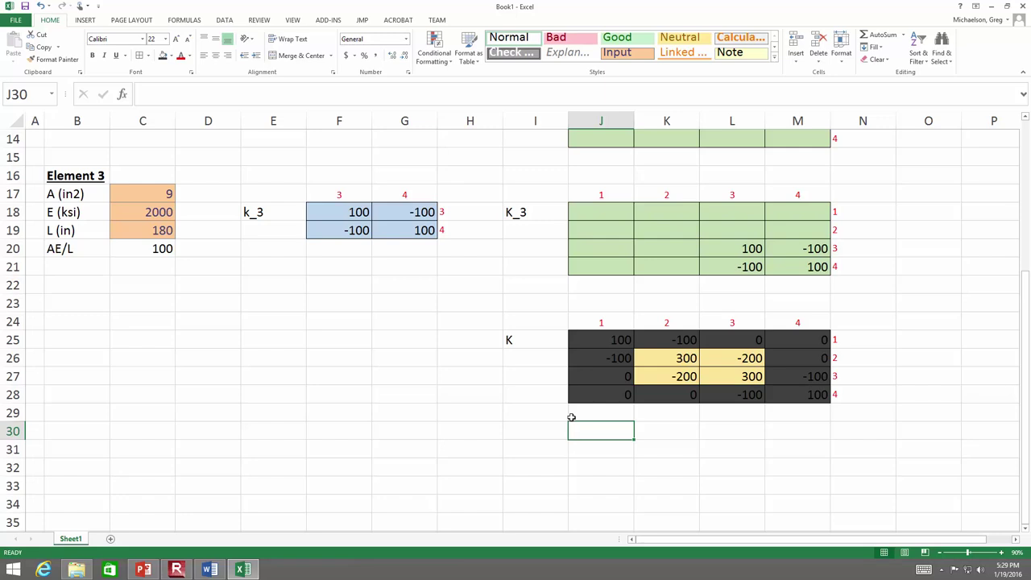
- Make a K_R label from the K label and place it in I32
scroll(571, 417, "up", 1)
scroll(548, 379, "down", 2)
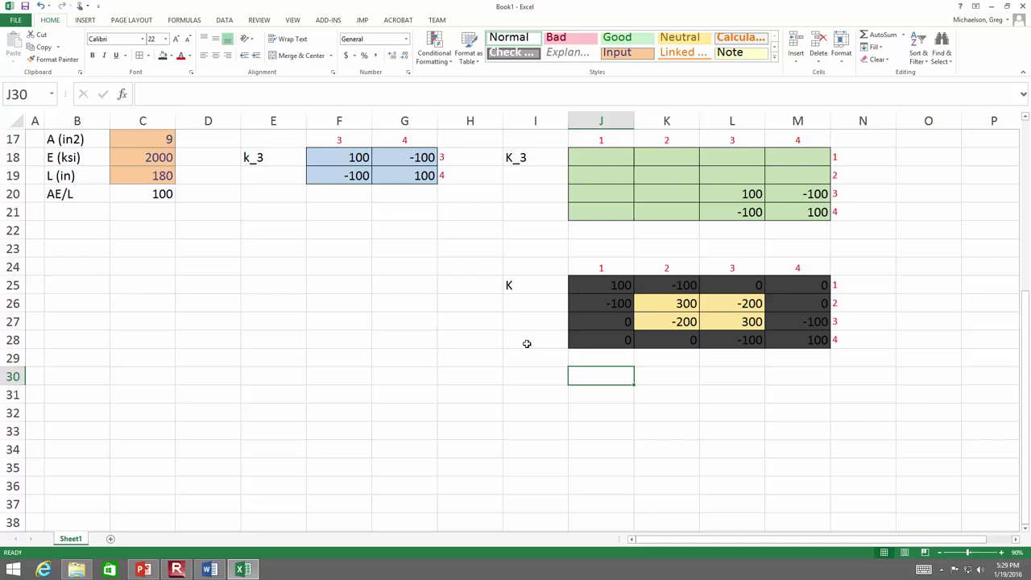
left_click(531, 288)
key("ctrl+c")
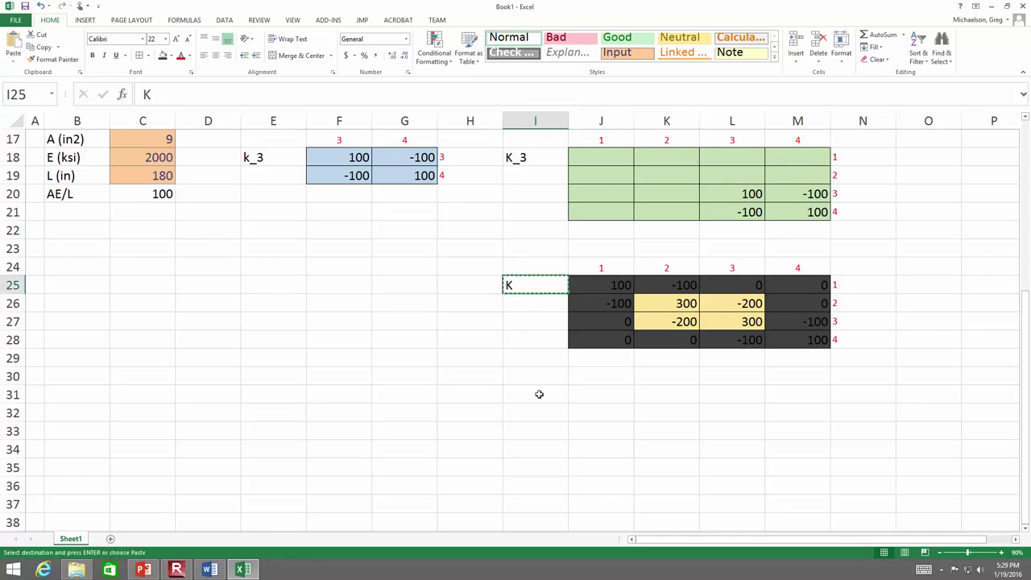
left_click(535, 396)
key("ctrl+v")
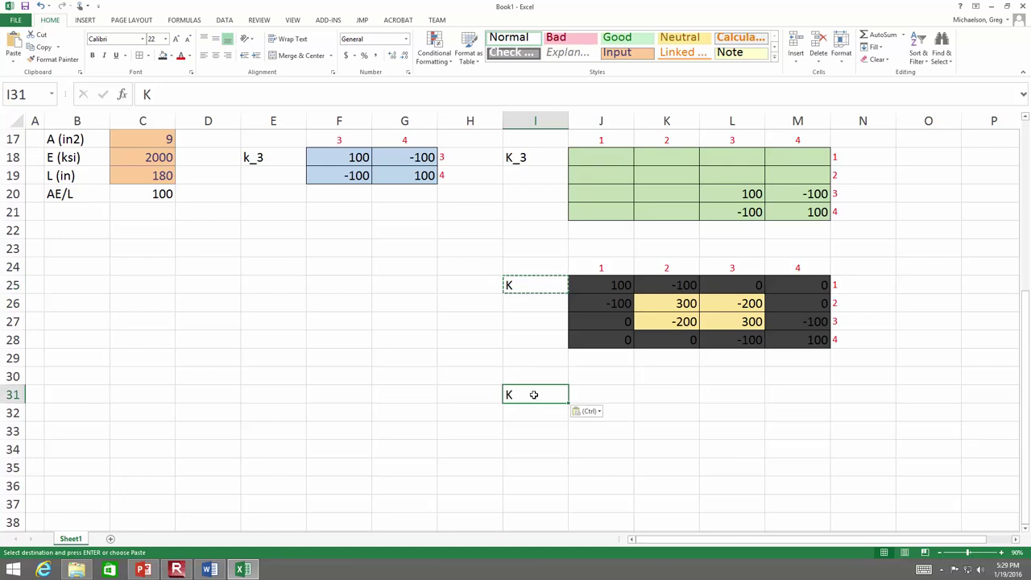
type("K_R")
key("Return")
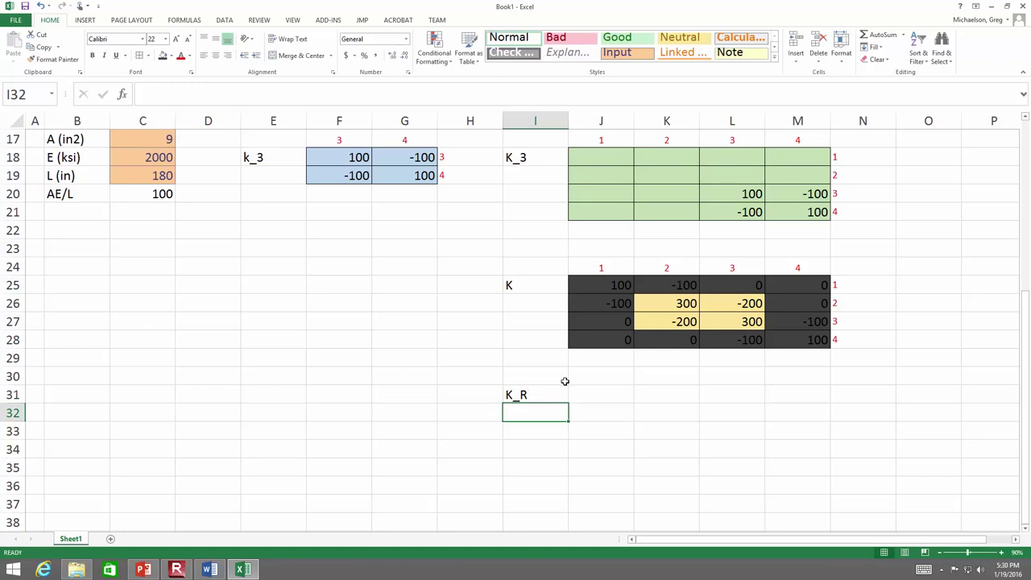
left_click(694, 267)
left_click_drag(694, 266, 705, 268)
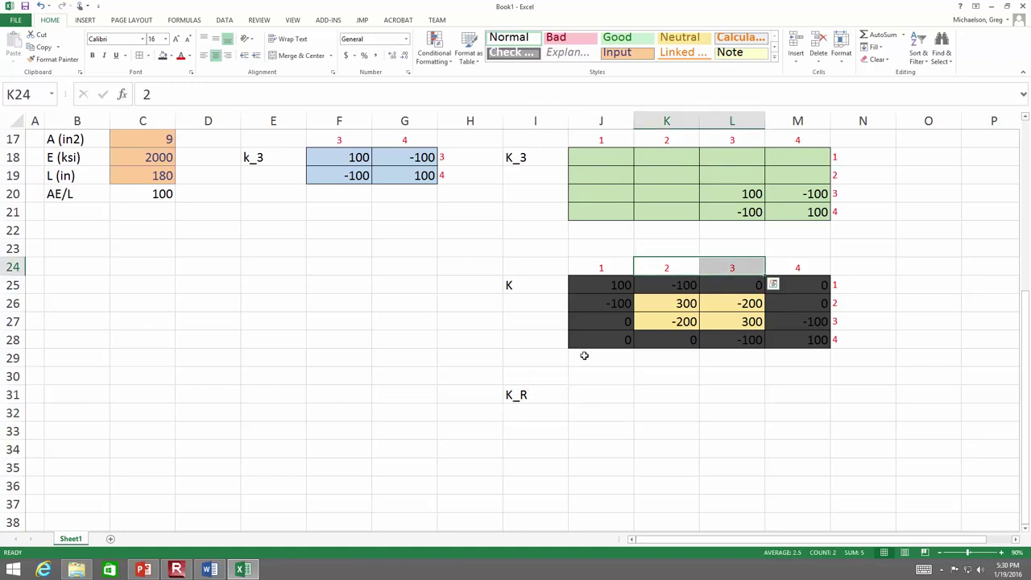
left_click(531, 401)
left_click_drag(531, 406, 533, 424)
- Copy the gold K26:L27 block into J32:K33 and clear its values, keeping the formatting
left_click(694, 271)
left_click_drag(694, 270, 726, 269)
left_click_drag(679, 308, 737, 323)
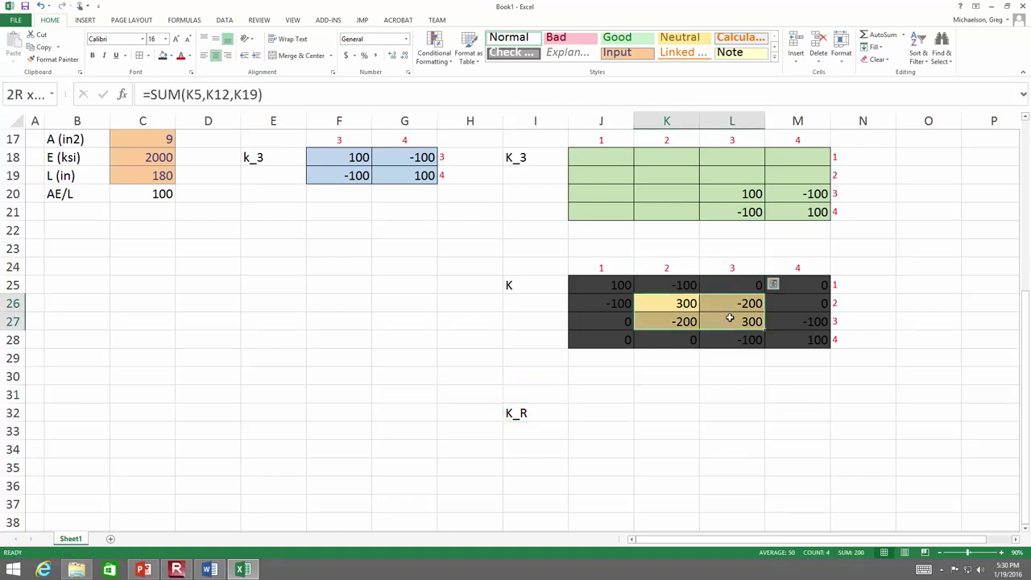
key("ctrl+c")
left_click(610, 411)
key("ctrl+v")
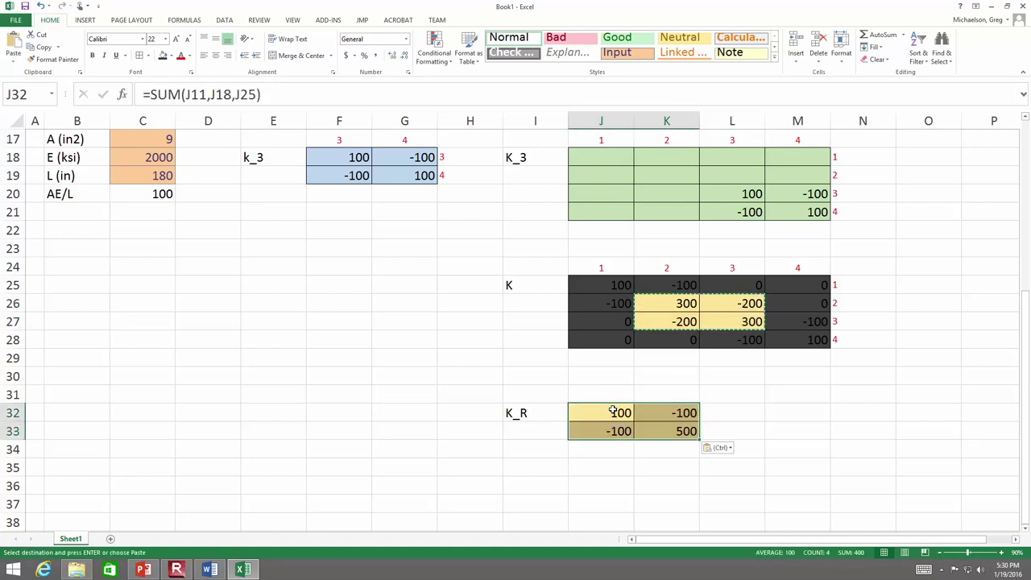
key("Delete")
- Link J32 to K26 with =K26 and fill it across the 2×2 K_R block
left_click(606, 412)
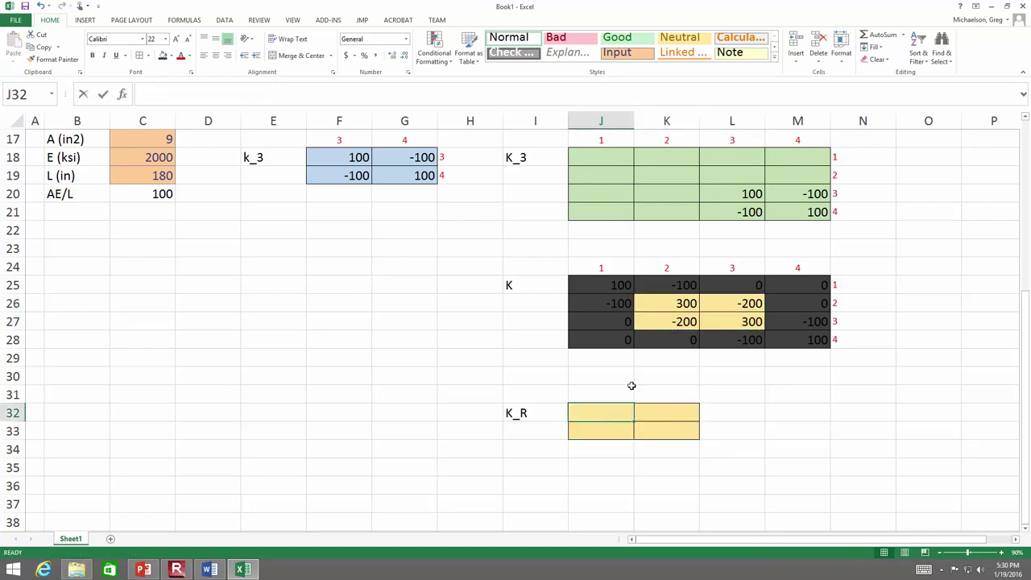
type("=")
left_click(677, 306)
key("Return")
left_click(621, 412)
left_click_drag(634, 422, 701, 440)
- Label K_R with column headers 2, 3 above and row labels 2, 3 beside it
left_click_drag(680, 268, 727, 267)
key("ctrl+c")
left_click(607, 397)
key("ctrl+v")
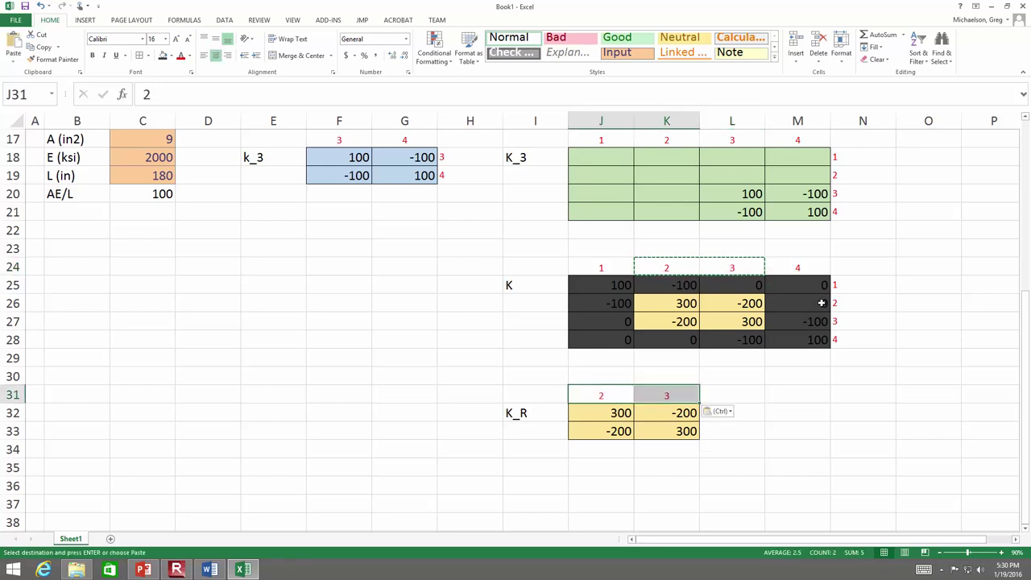
left_click_drag(851, 304, 851, 317)
key("ctrl+c")
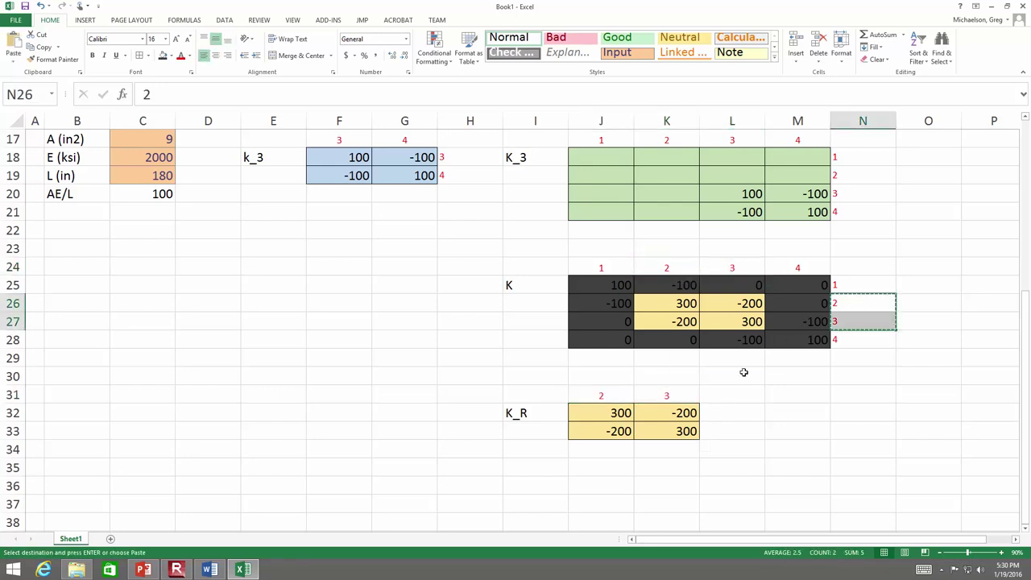
left_click(736, 412)
key("ctrl+v")
left_click(711, 466)
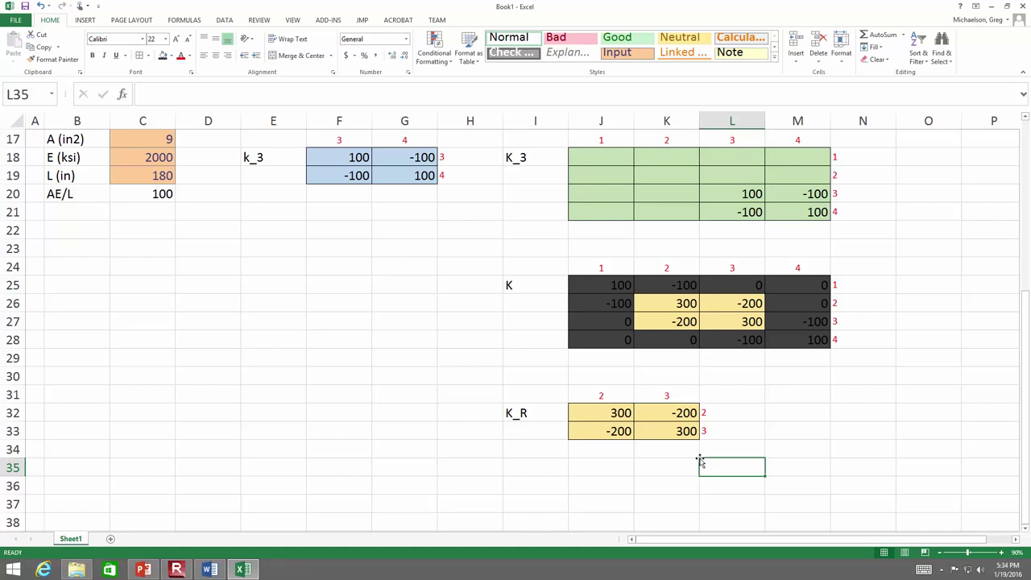
- Type the label F in I35 below K_R and move it down to I36
scroll(688, 453, "down", 2)
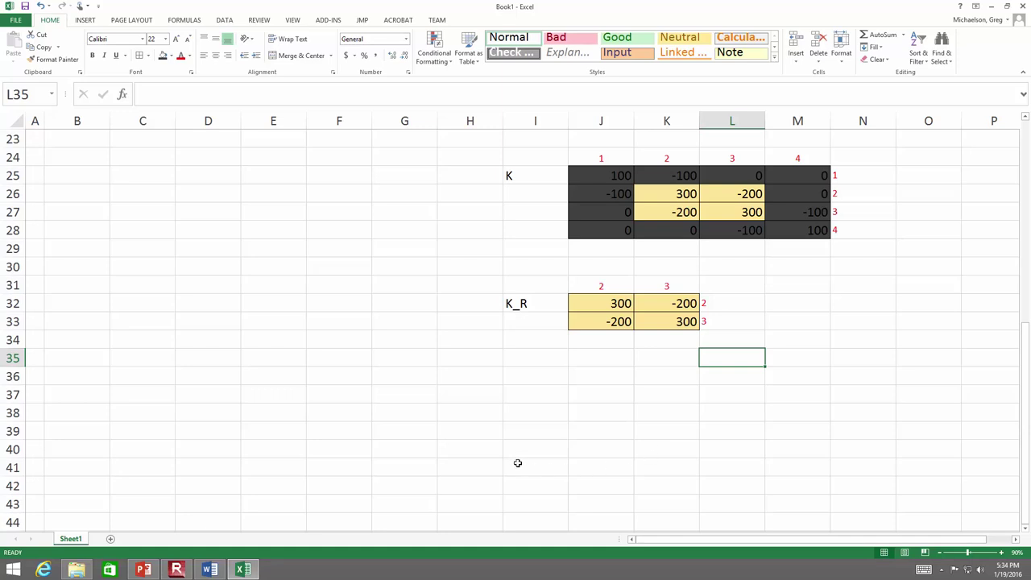
scroll(523, 458, "up", 3)
scroll(523, 458, "down", 3)
key("ctrl+minus")
scroll(522, 459, "down", 1)
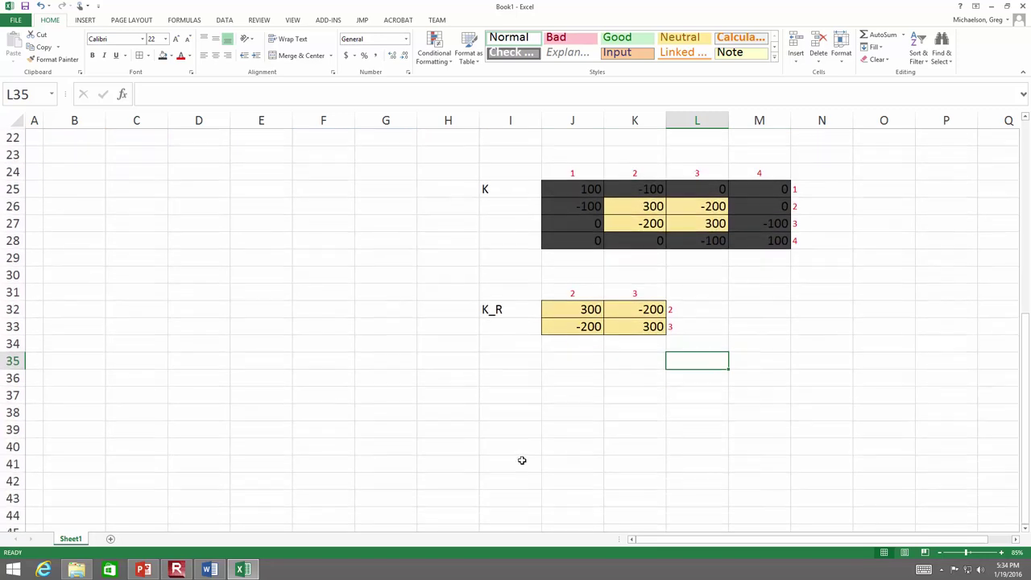
left_click(506, 363)
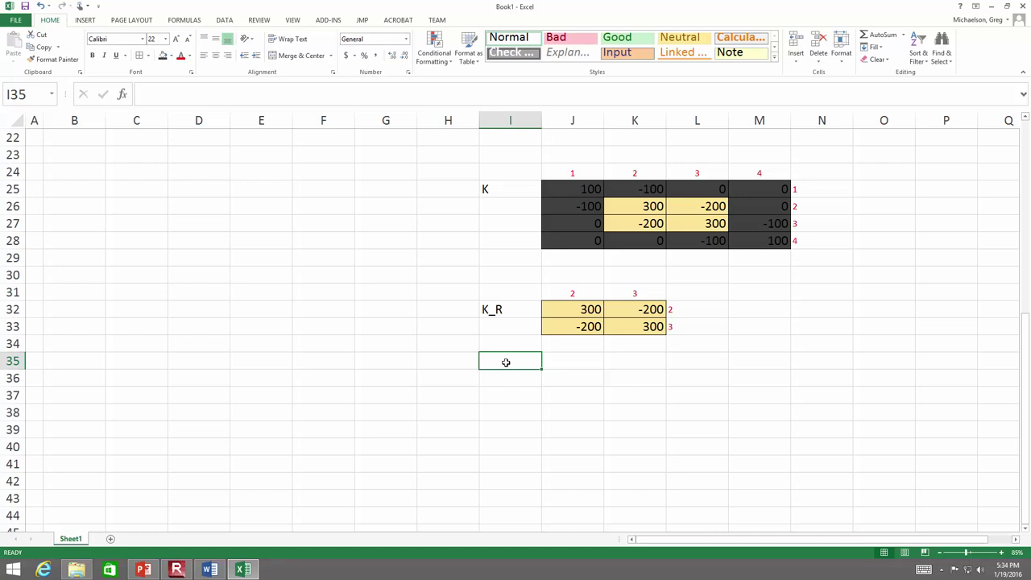
double_click(506, 363)
type("F")
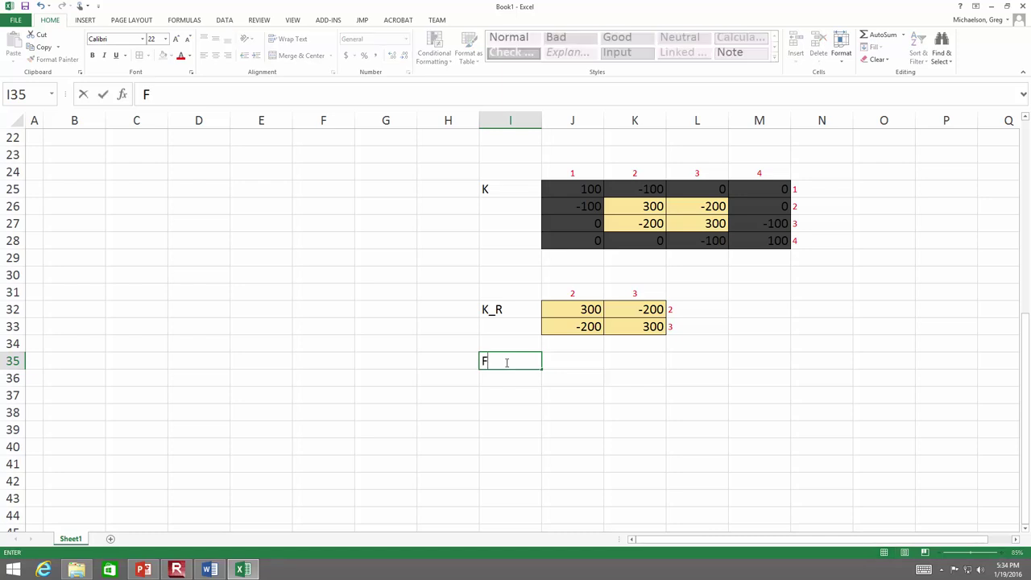
key("Return")
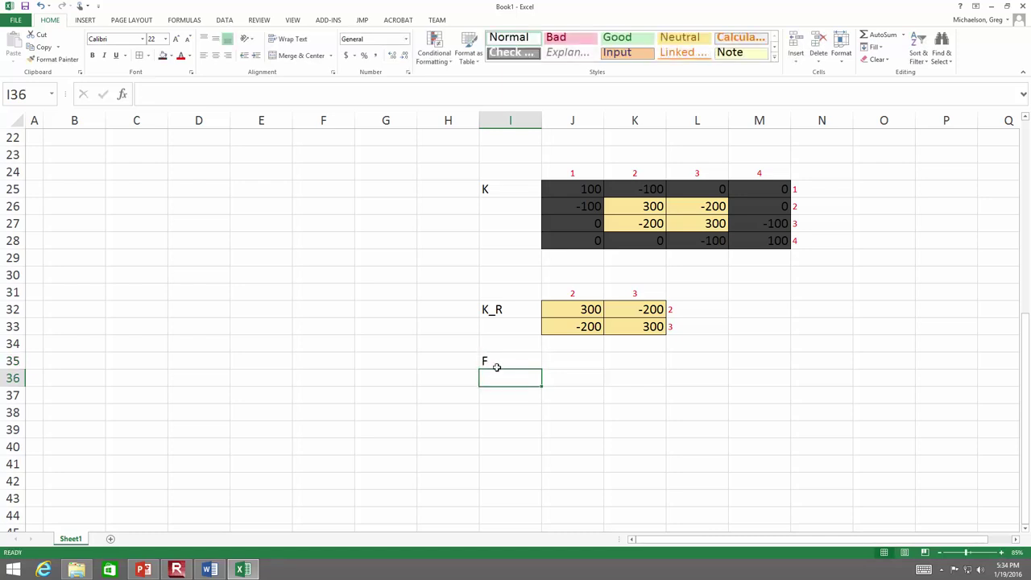
left_click(497, 366)
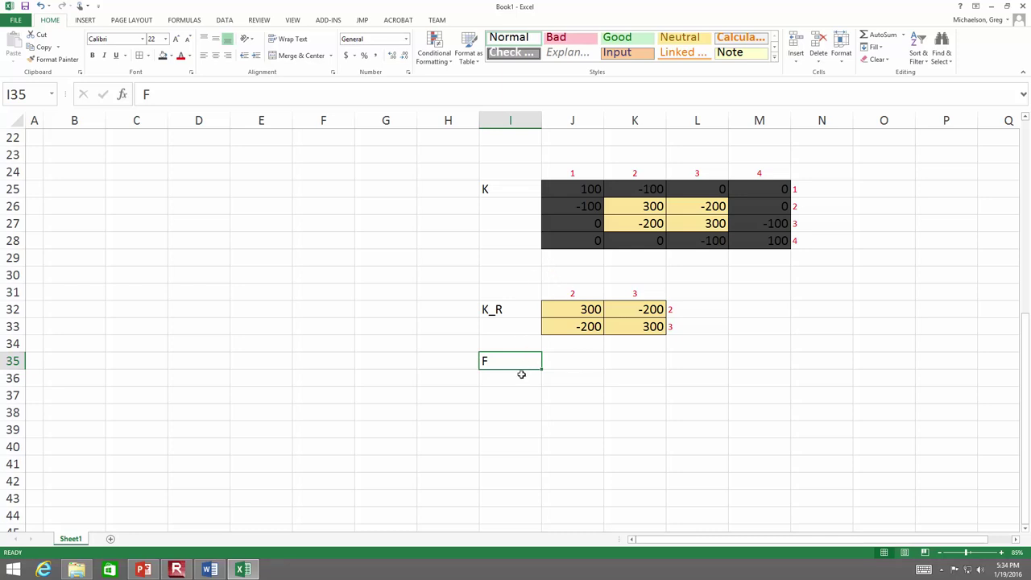
mouse_move(524, 369)
left_mouse_down()
mouse_move(524, 395)
mouse_move(524, 384)
left_mouse_up()
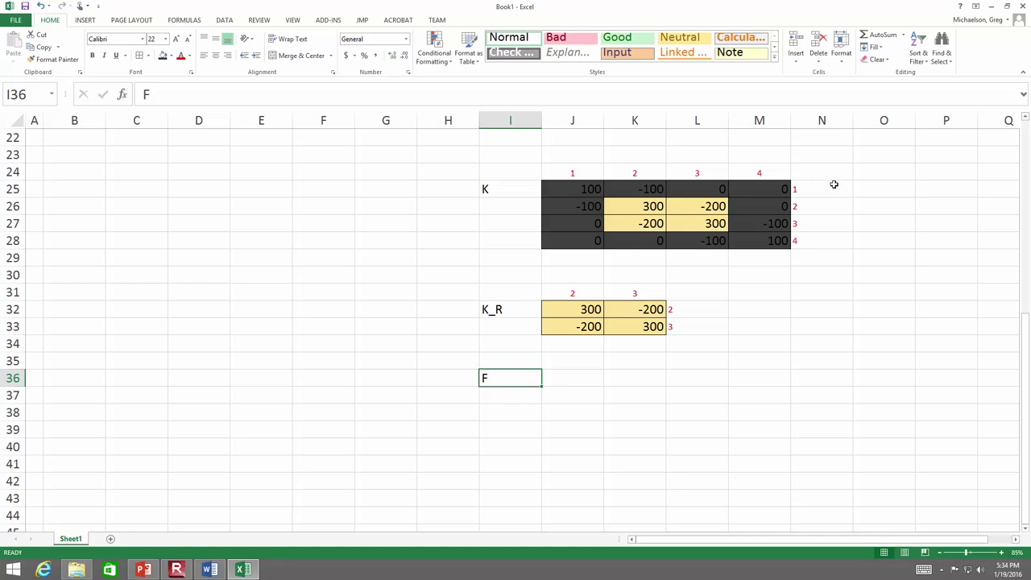
- Copy the row labels 1–4 beside the F label and shift them down a row with F
left_click_drag(833, 184, 843, 239)
key("ctrl+c")
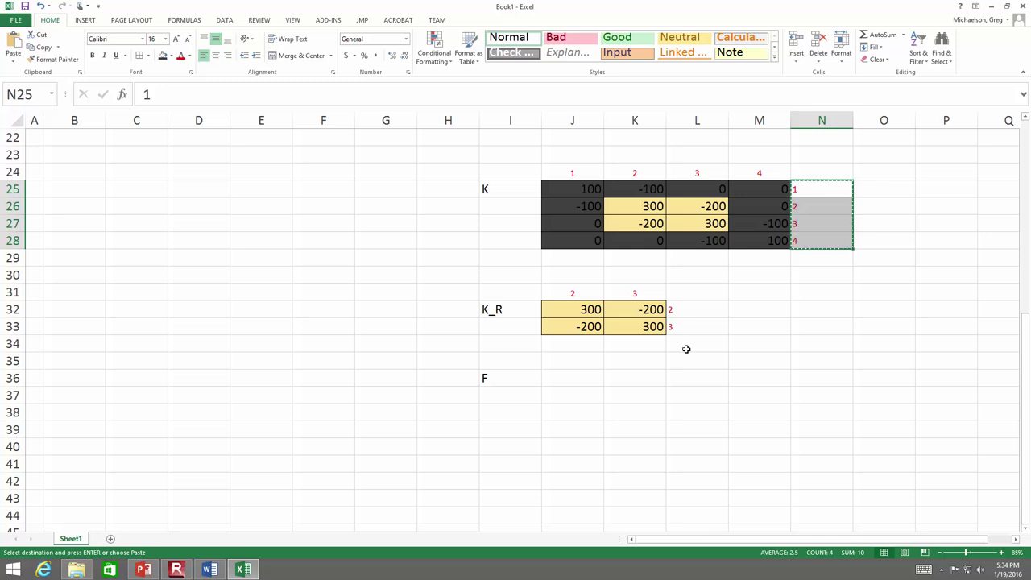
left_click(642, 378)
key("ctrl+v")
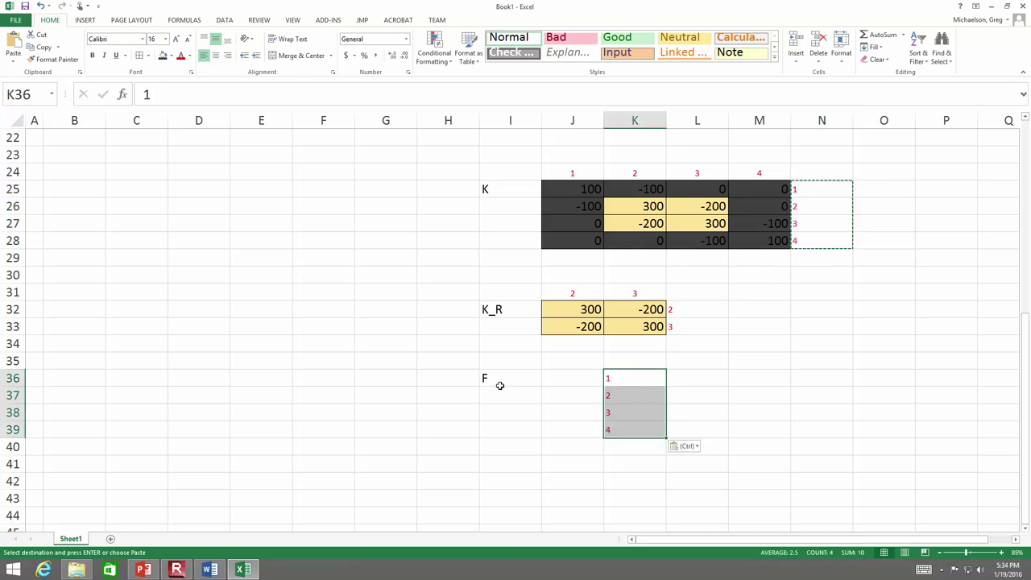
left_click(566, 264)
left_click_drag(502, 383, 621, 453)
- Give F cells J37:J40 borders and a light blue fill, then show the PowerPoint Assembly slide
left_click_drag(572, 396, 571, 447)
left_click(140, 55)
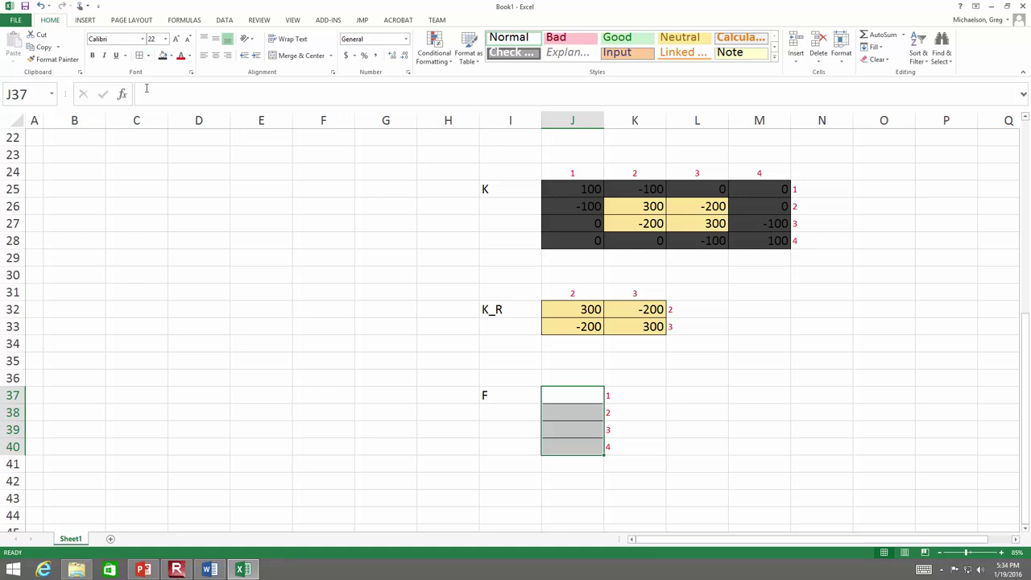
left_click(171, 56)
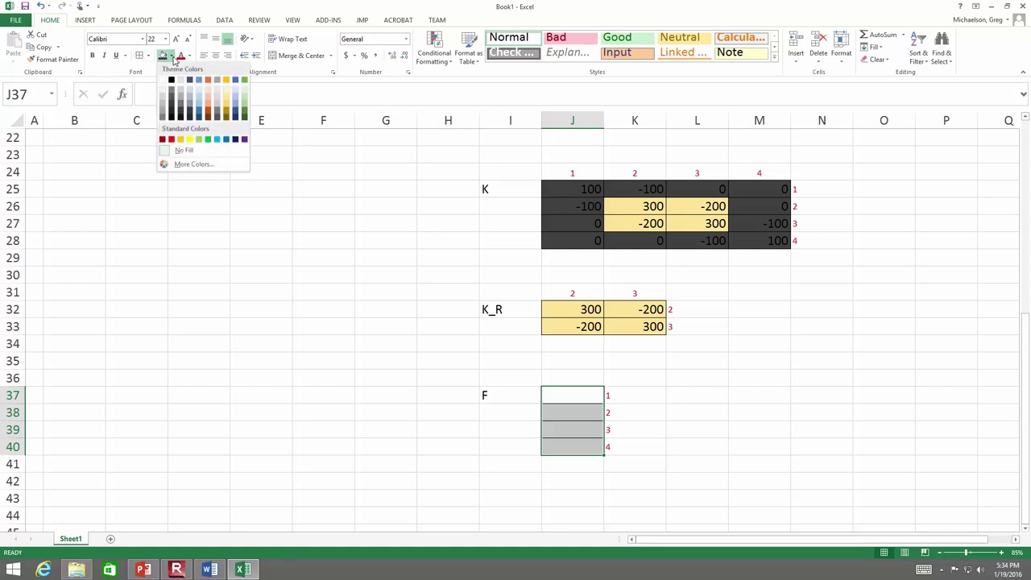
left_click(235, 95)
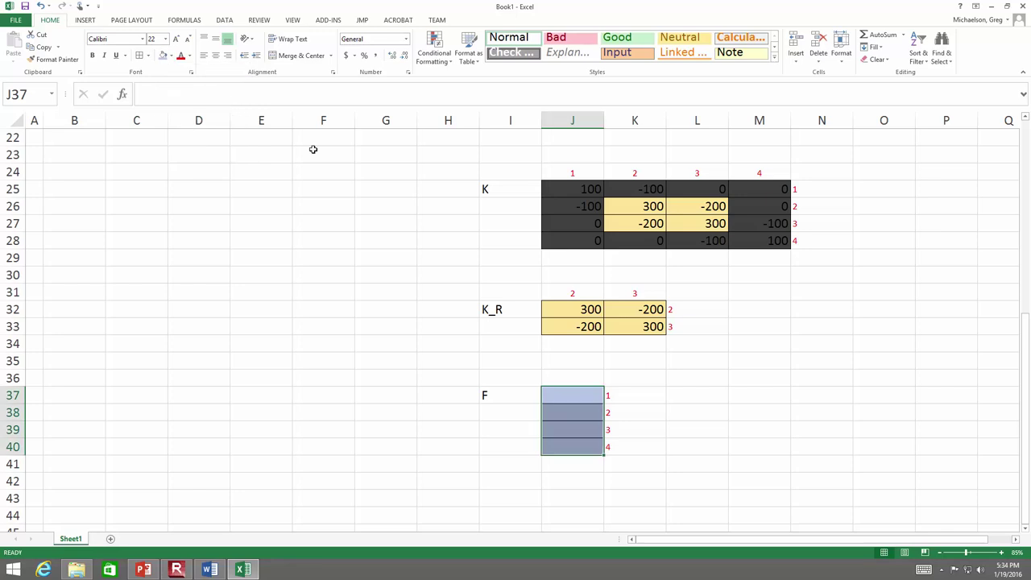
left_click(570, 398)
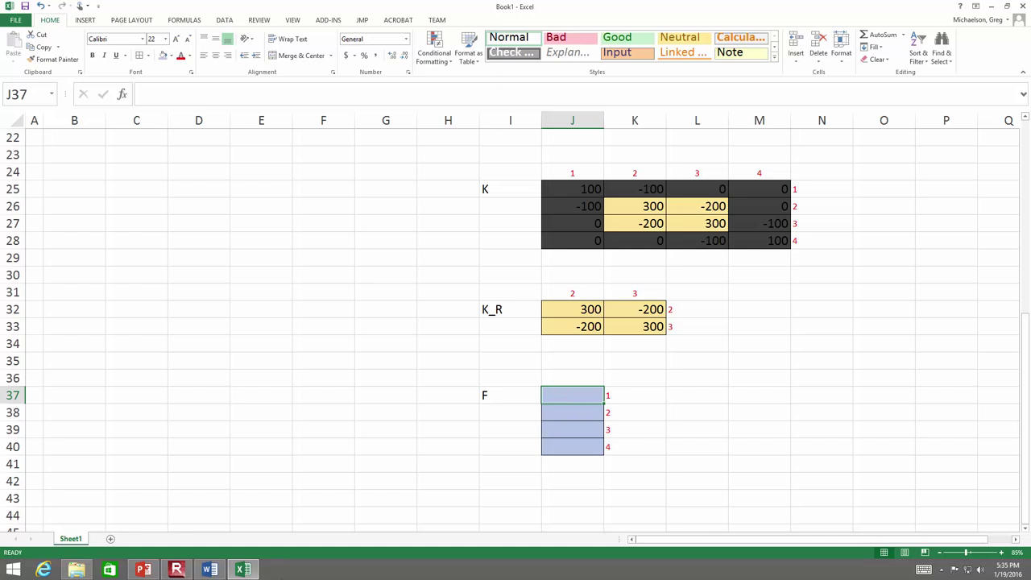
left_click(142, 569)
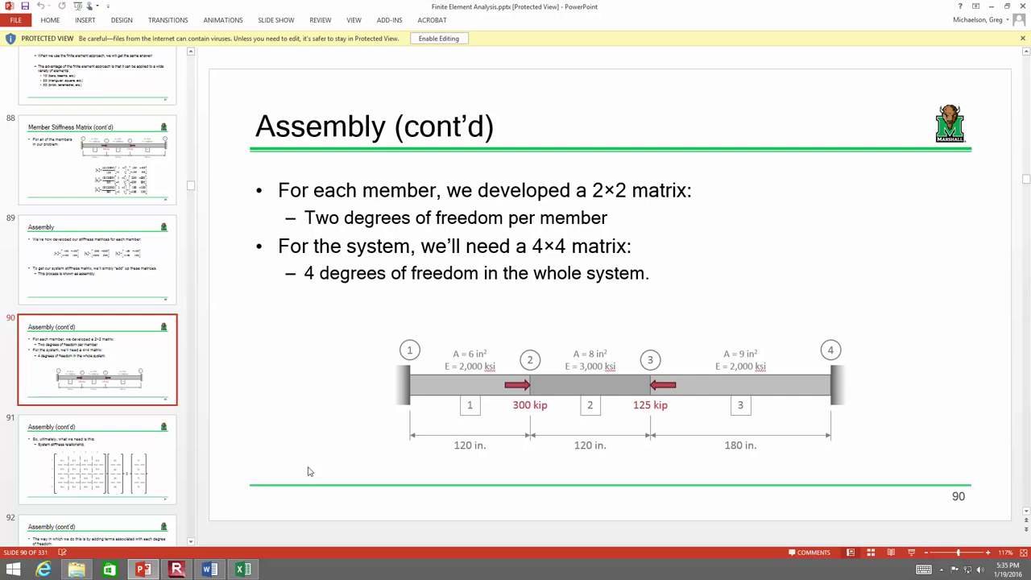
- Switch from the PowerPoint Assembly slide back to the Excel workbook
left_click(243, 569)
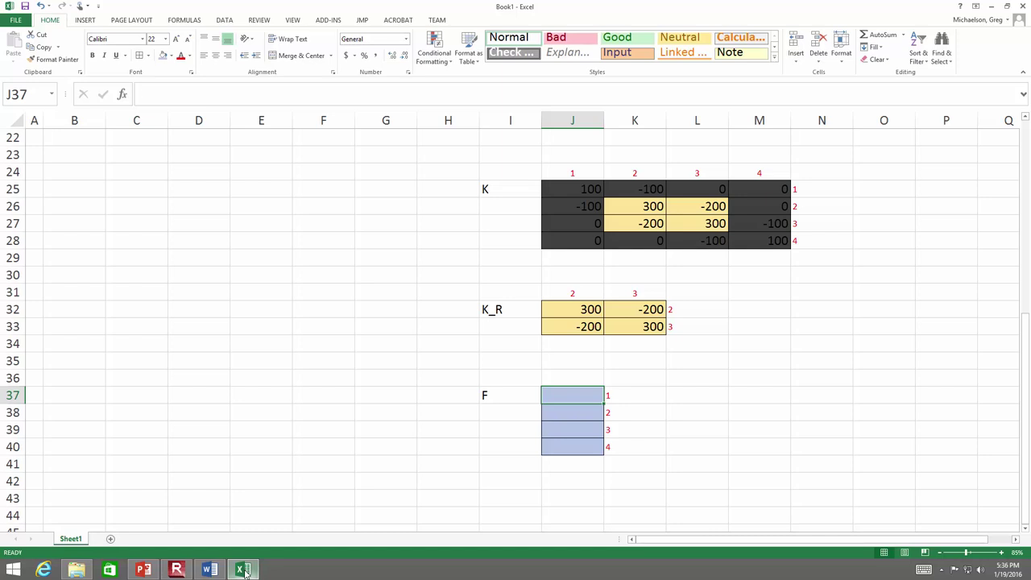
- Enter R1, 300, -125 and R4 into the F cells J37 to J40
type("R1")
key("Return")
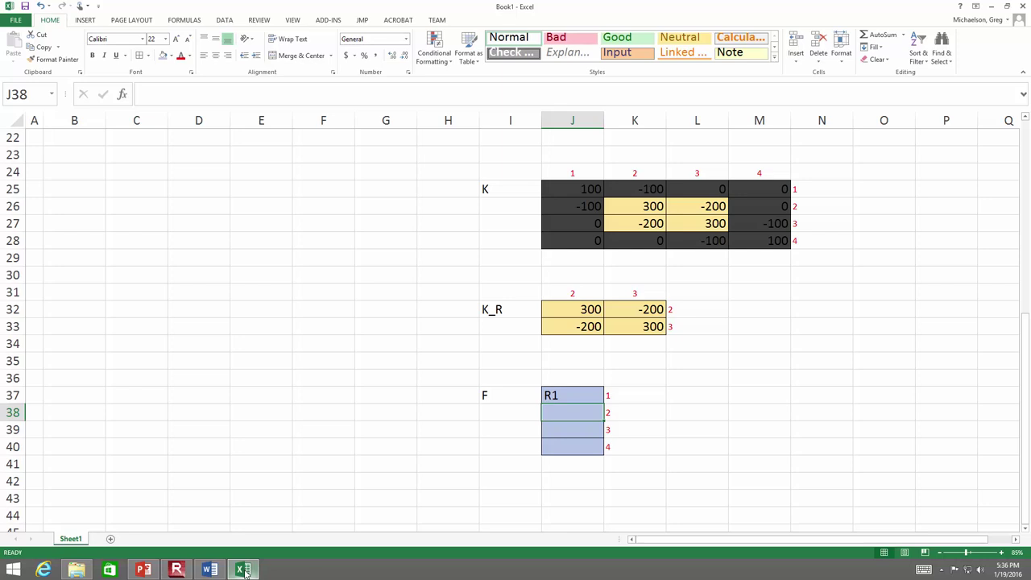
type("300")
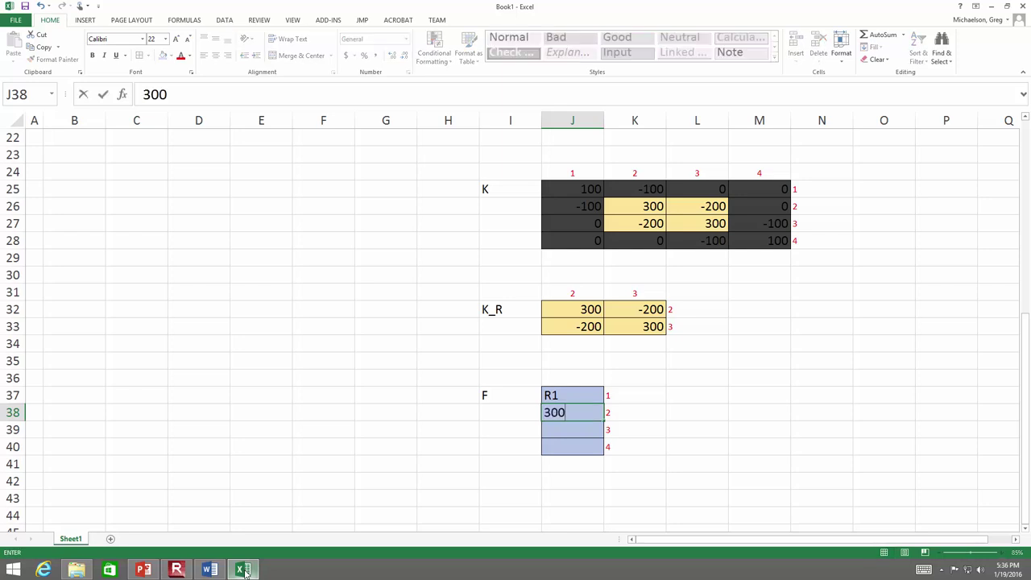
key("Return")
type("-125")
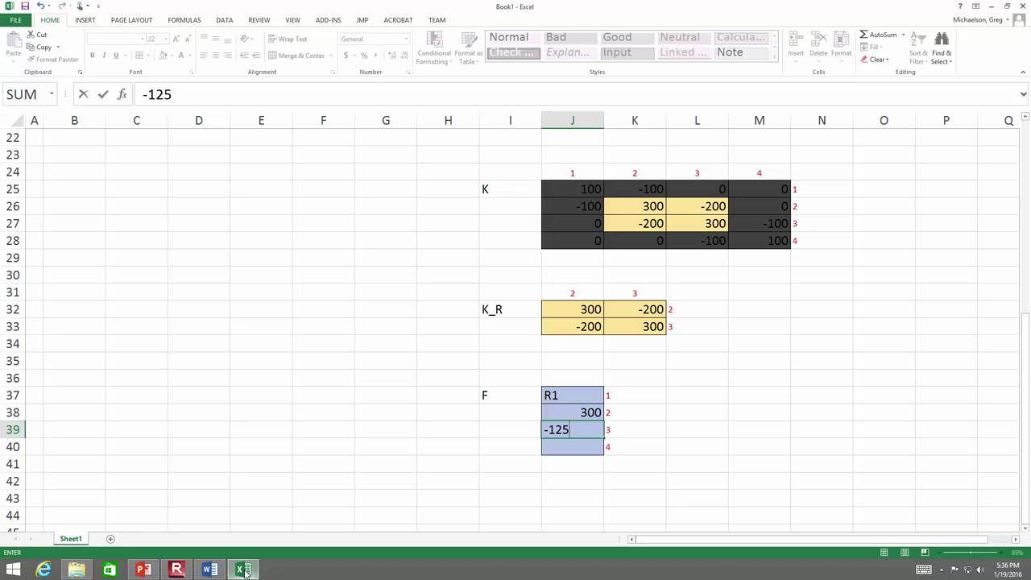
key("Return")
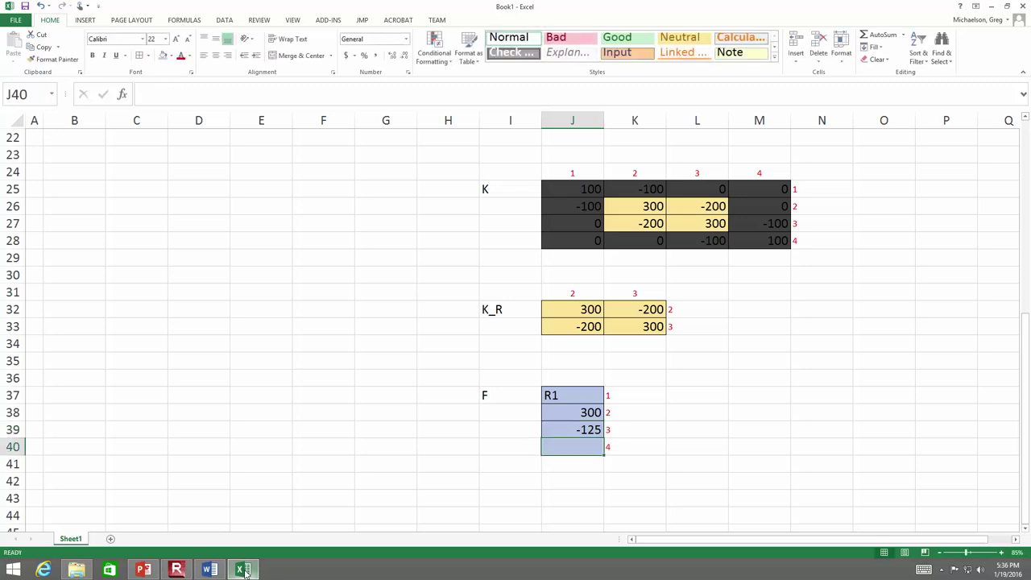
type("R4")
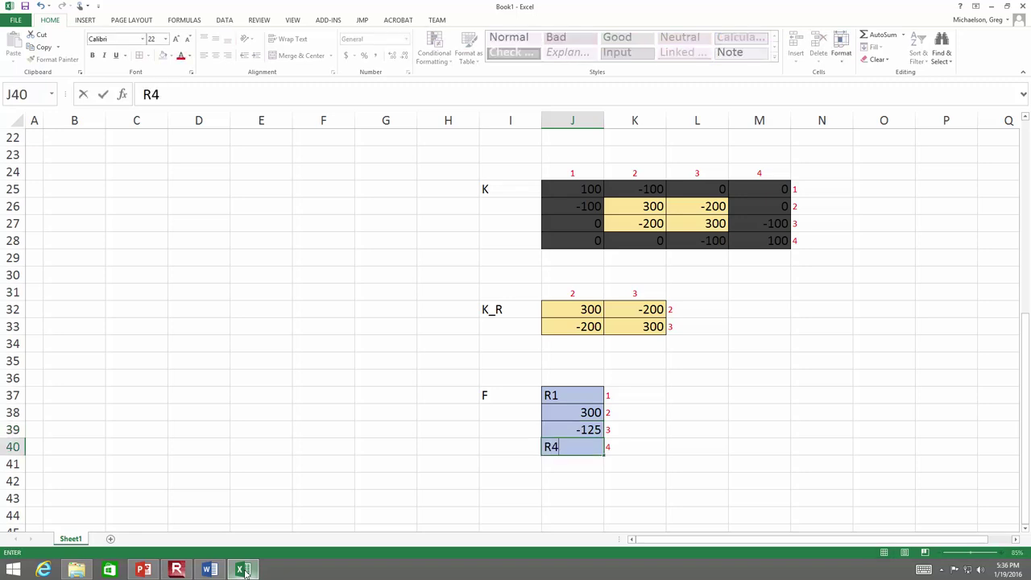
key("Return")
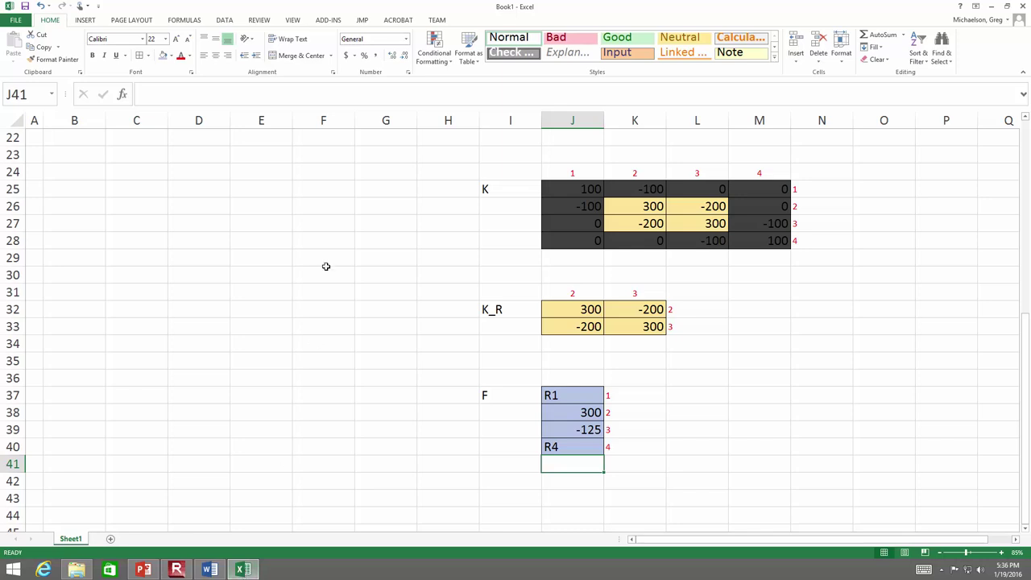
- Paint J25's dark grey format onto the R1 and R4 cells J37 and J40 with Format Painter
left_click(560, 193)
left_click(57, 60)
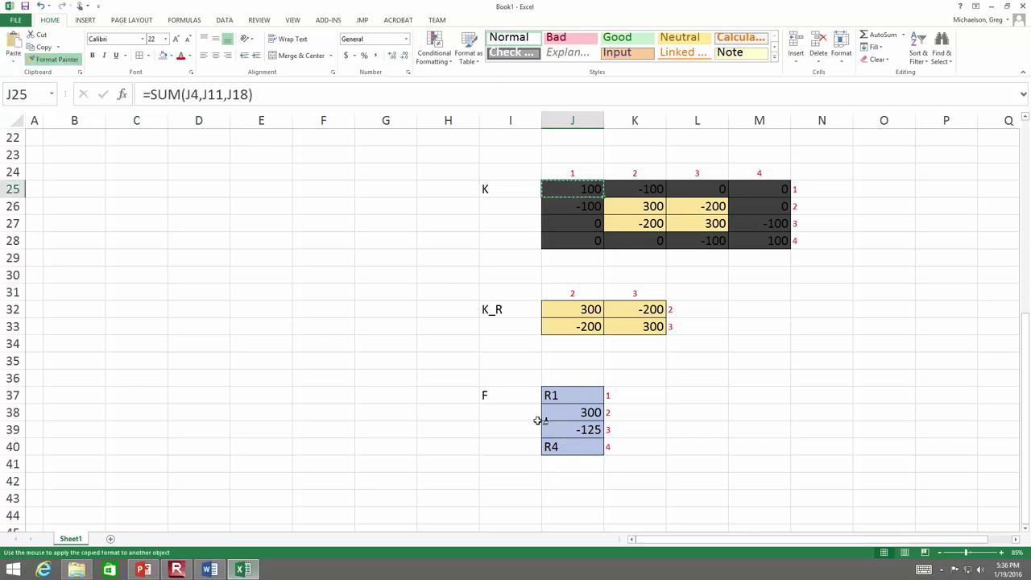
left_click(573, 394)
left_click(57, 60)
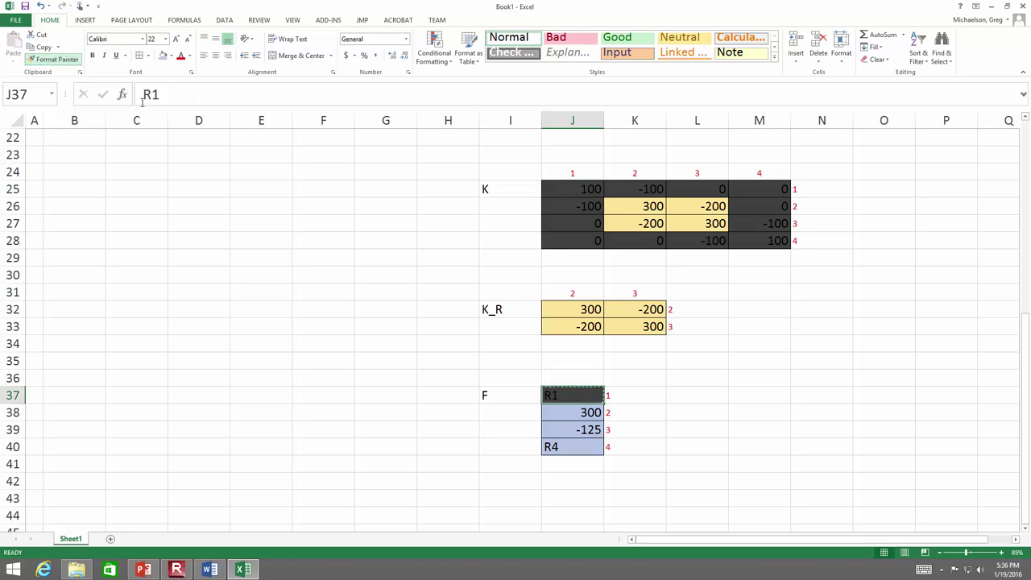
left_click(572, 446)
left_click(637, 507)
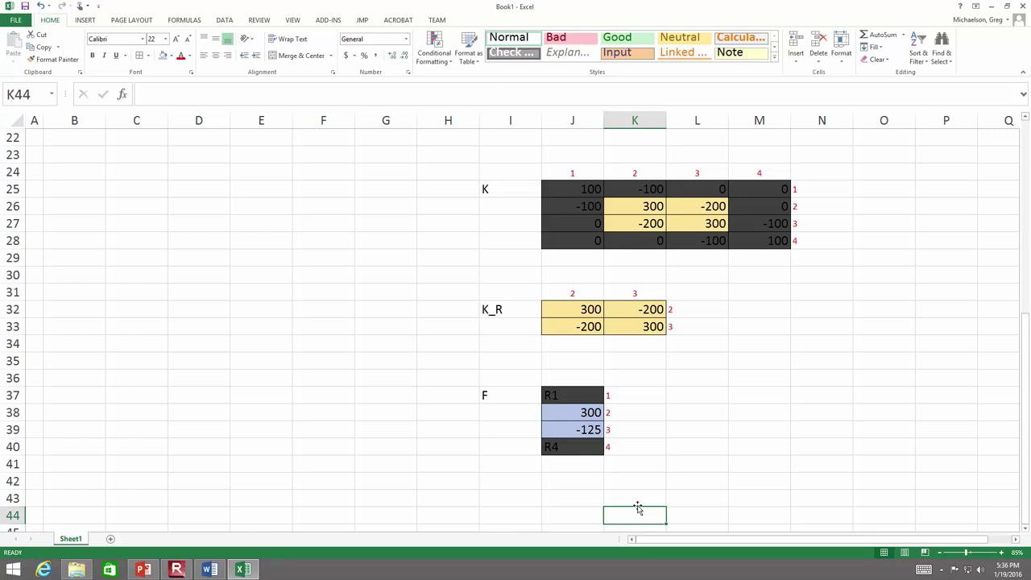
- Label I44 as F_R and paste F's 300 and -125 entries with their DOF labels beside it
scroll(637, 508, "down", 2)
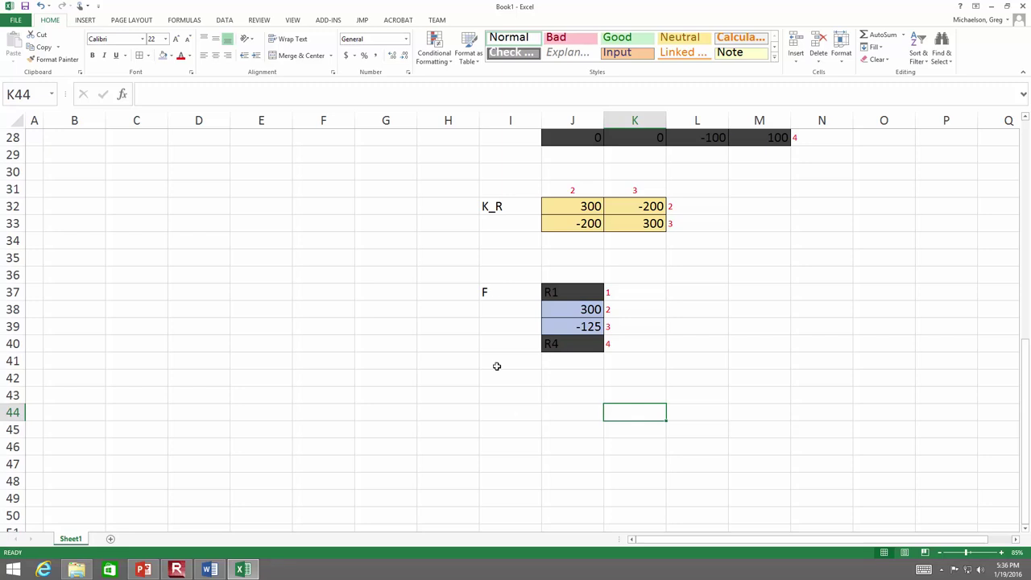
left_click(511, 407)
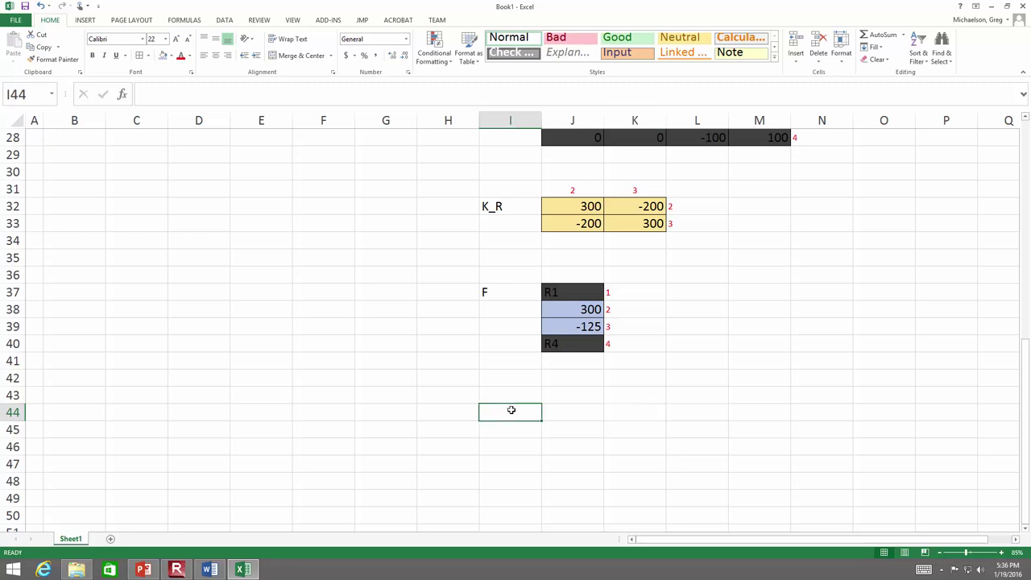
type("F_R")
key("Return")
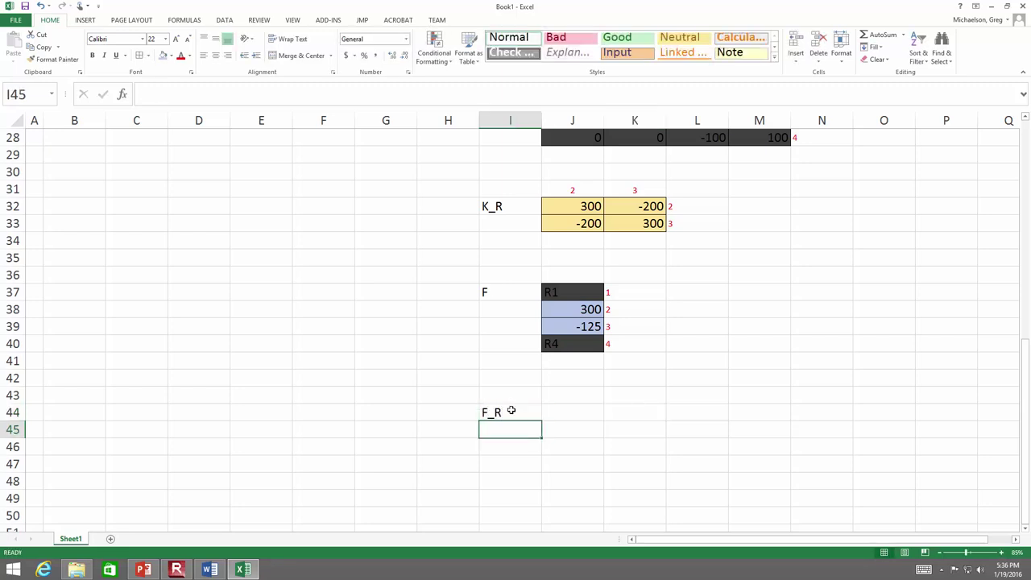
left_click_drag(593, 313, 627, 322)
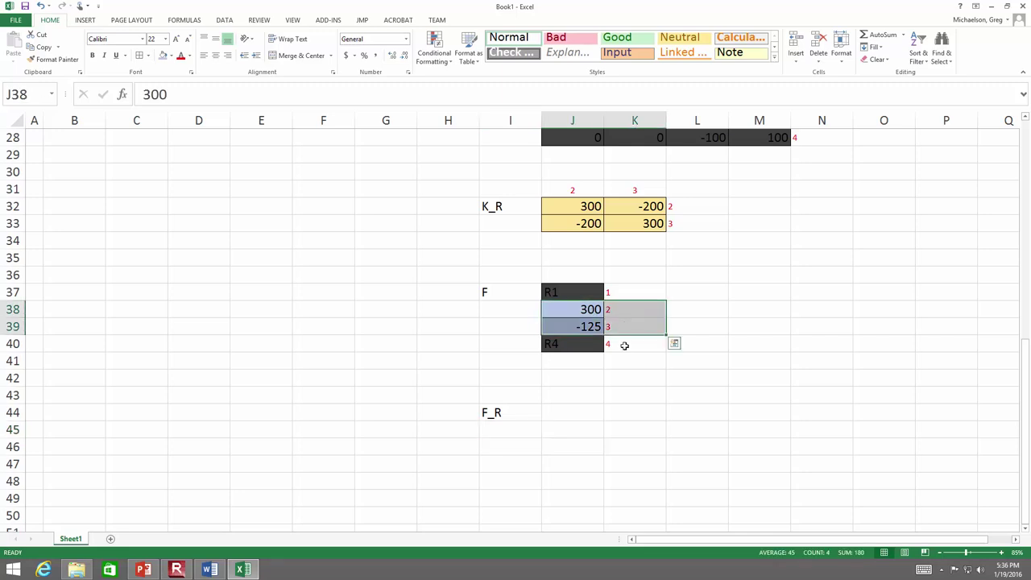
key("ctrl+c")
left_click(575, 409)
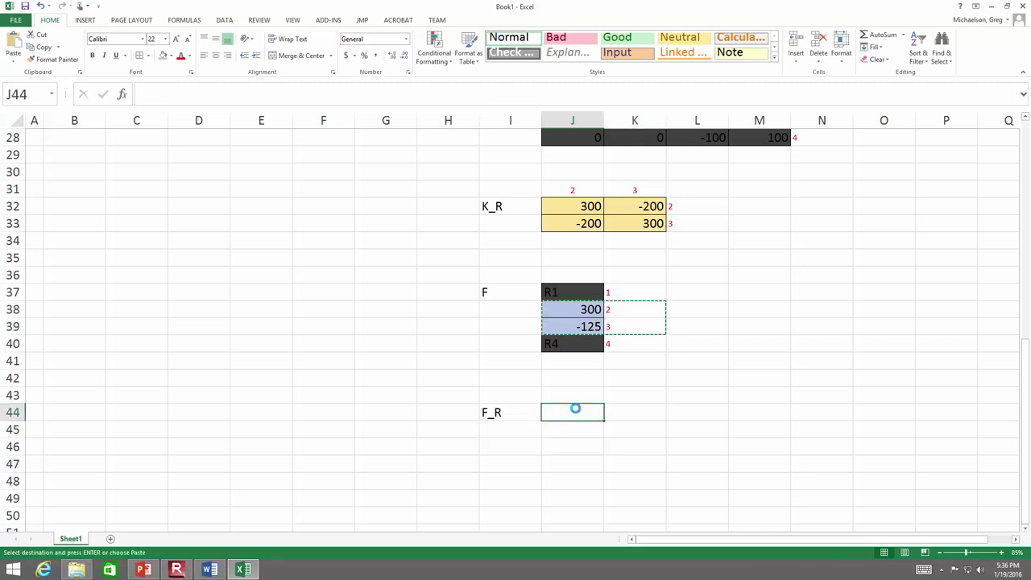
key("ctrl+v")
- Link J44 to F's 300 with =J38 and fill the link down to J45
type("=")
left_click(580, 308)
key("Return")
left_click(581, 408)
left_click_drag(606, 418, 606, 435)
left_click(607, 384)
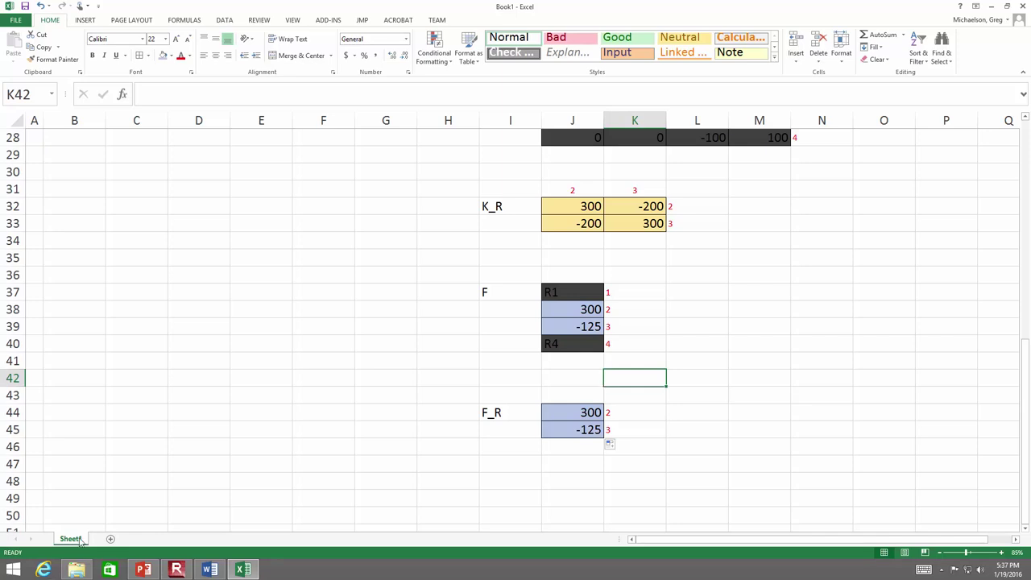
left_click(133, 569)
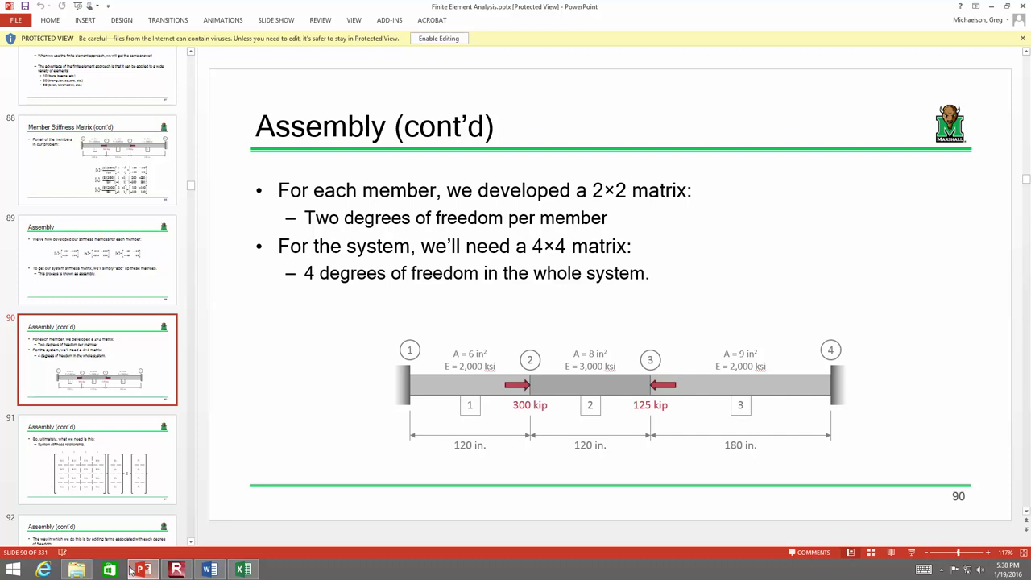
left_click(242, 569)
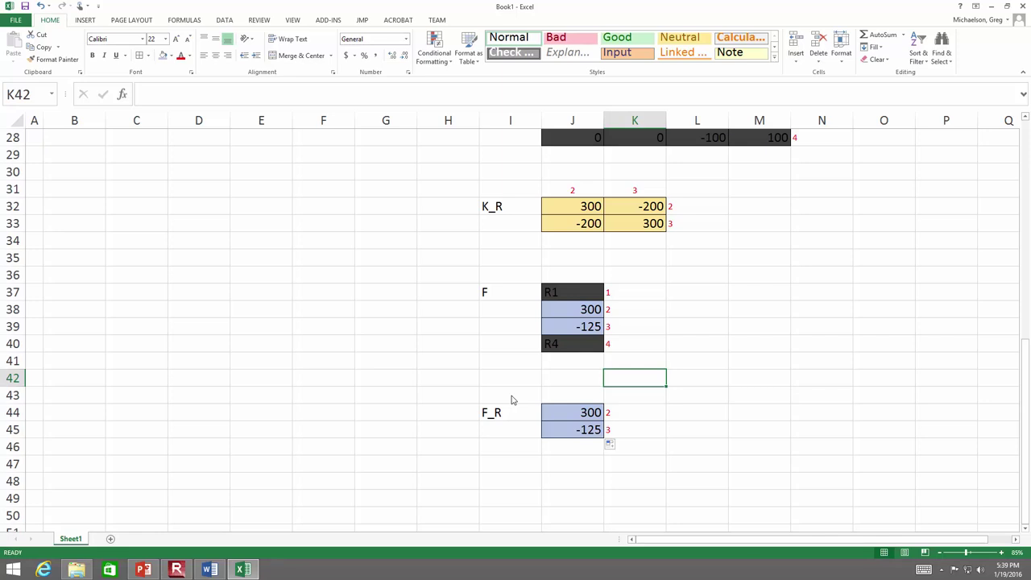
scroll(511, 397, "up", 1)
scroll(511, 403, "down", 1)
- Copy the F_R block two rows below into rows 47–48
left_click_drag(511, 411, 617, 425)
key("ctrl+c")
left_click(513, 463)
key("ctrl+v")
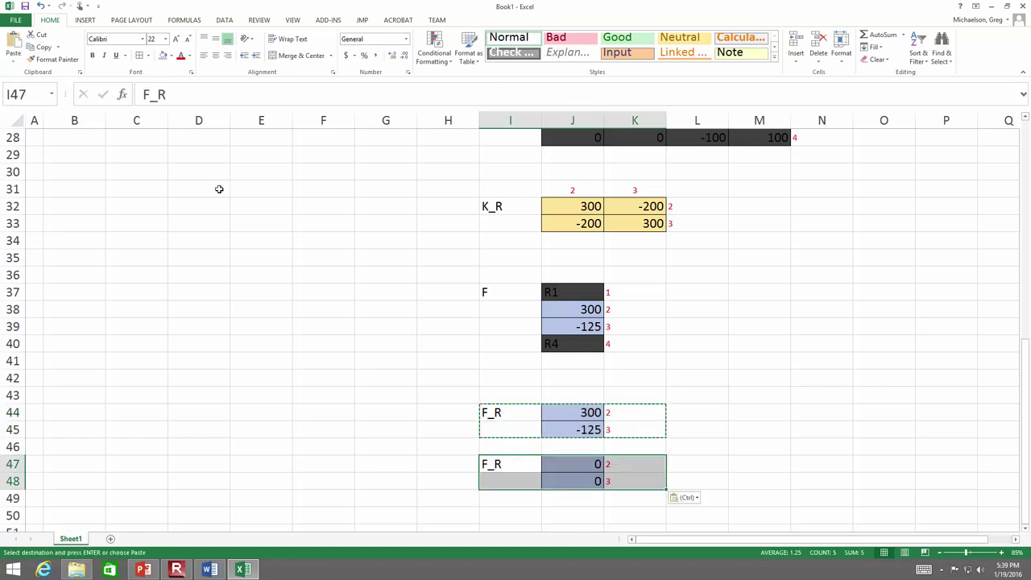
- Rename the copied label to D_R and clear the zeros from J47:J48
scroll(603, 396, "up", 1, "ctrl")
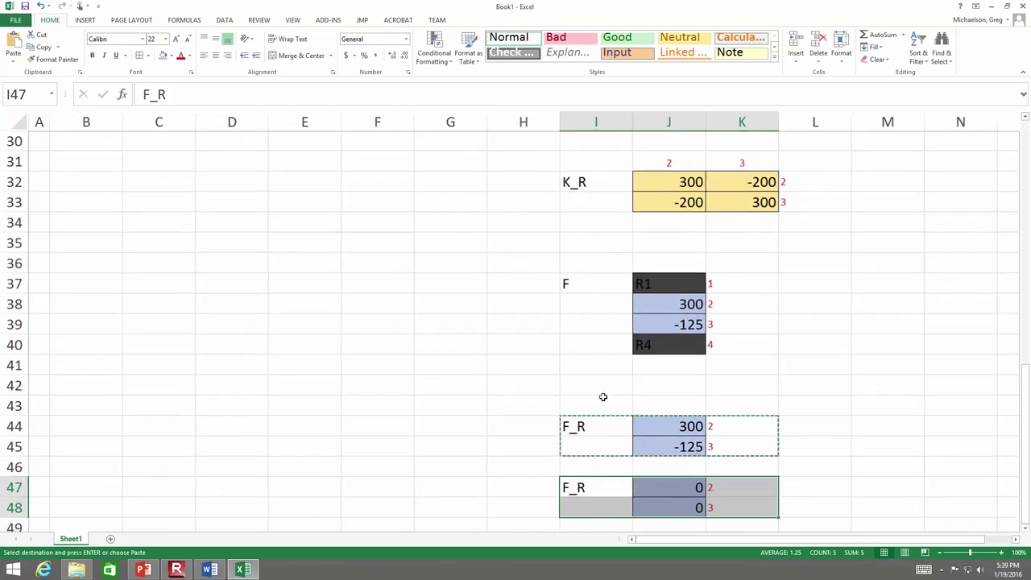
left_click(598, 488)
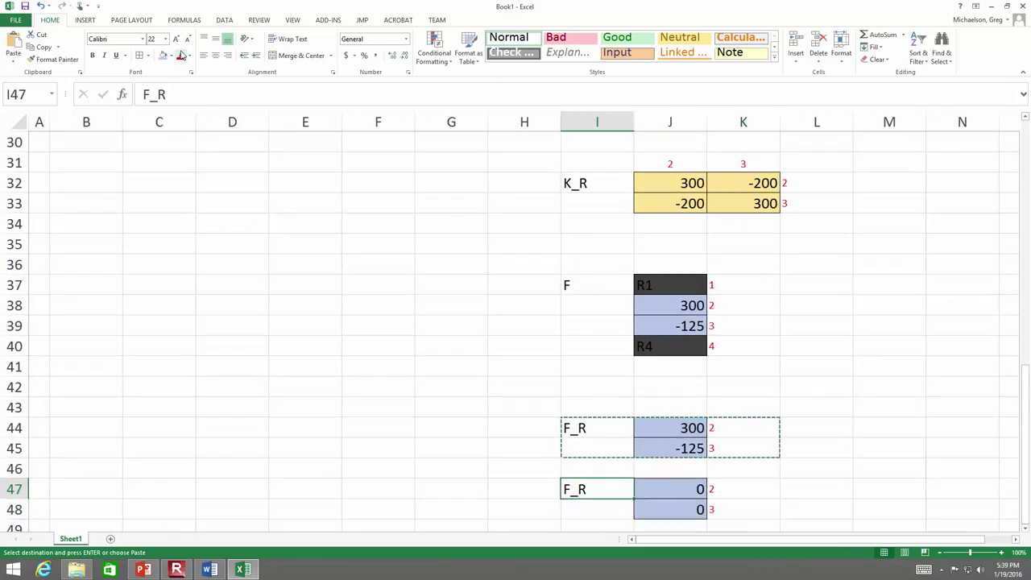
left_click_drag(149, 94, 143, 94)
type("D")
key("Return")
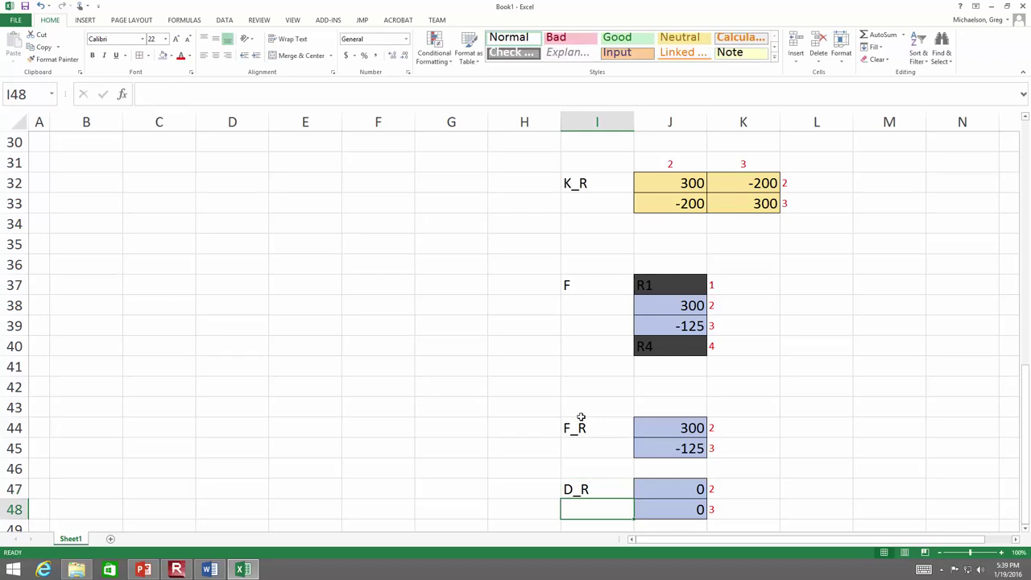
left_click_drag(680, 490, 676, 503)
key("Delete")
- Fill the empty cells J47:J48 light green
left_click(680, 490)
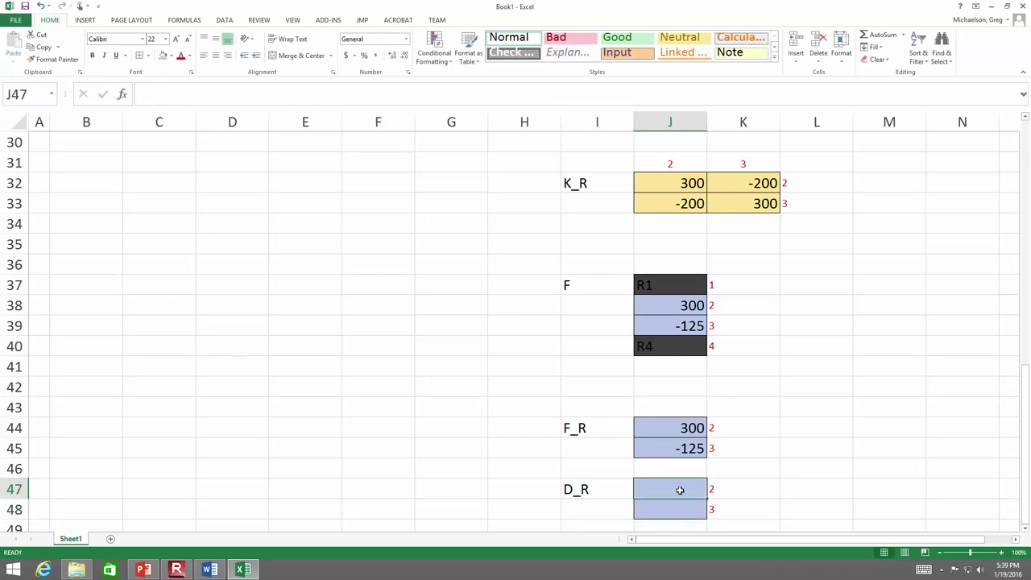
left_click_drag(682, 495, 682, 509)
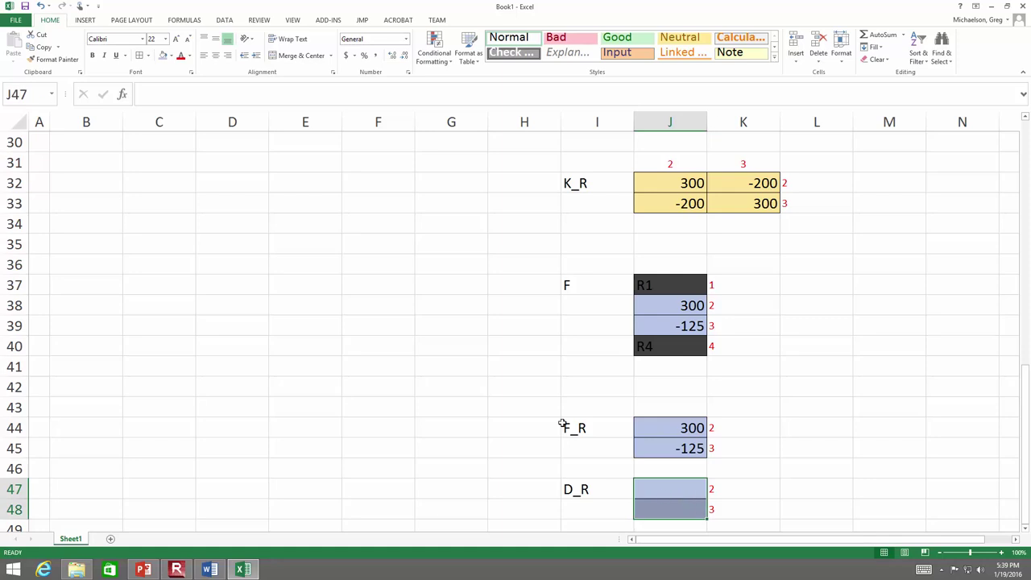
left_click(170, 56)
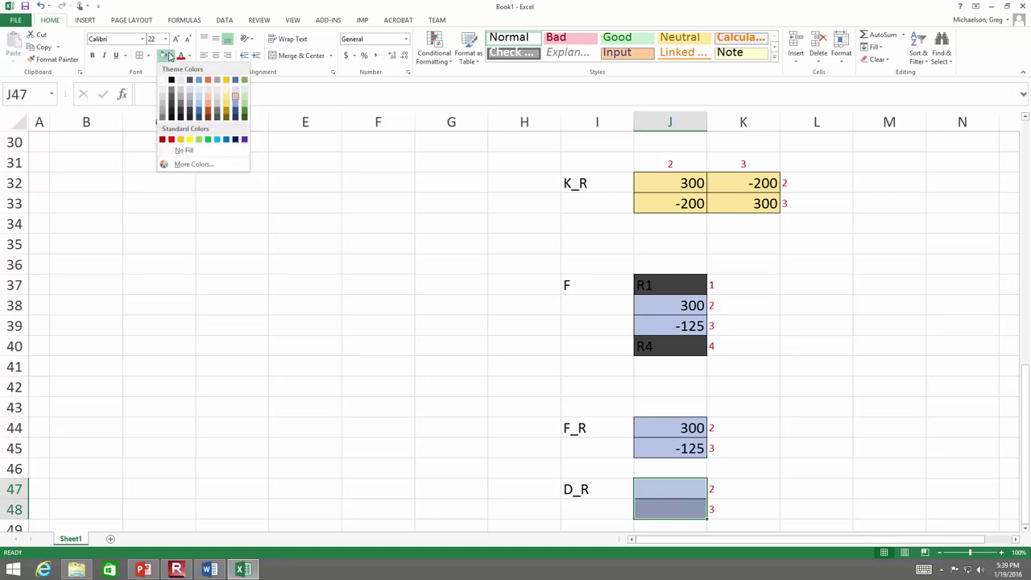
left_click(202, 140)
left_click(428, 398)
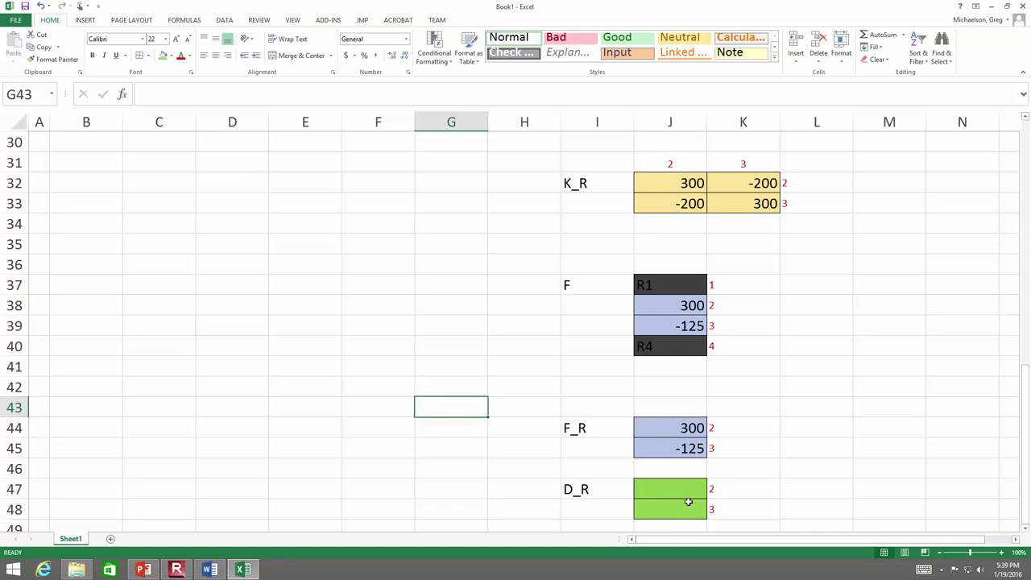
left_click_drag(688, 488, 681, 504)
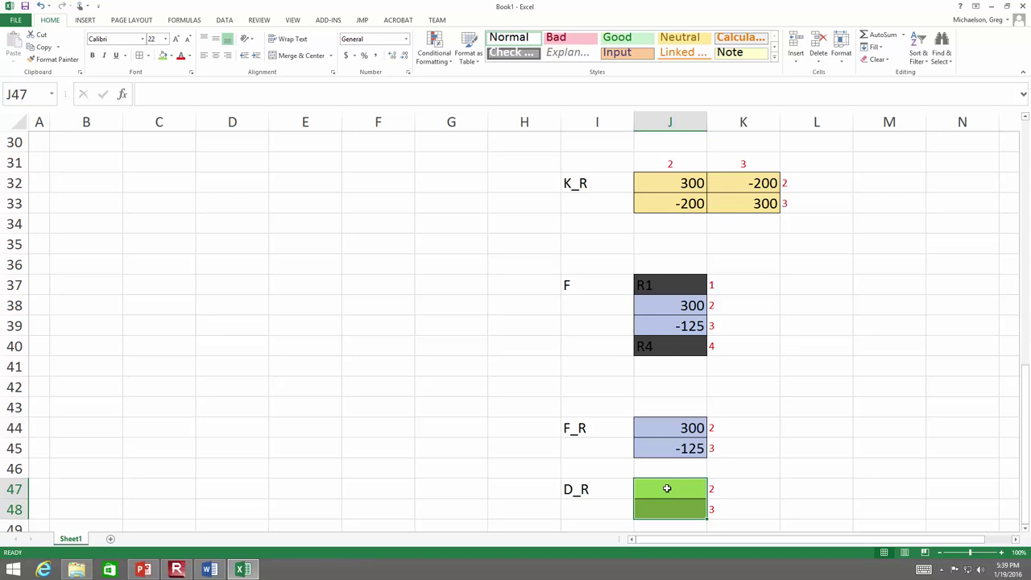
left_click(862, 390)
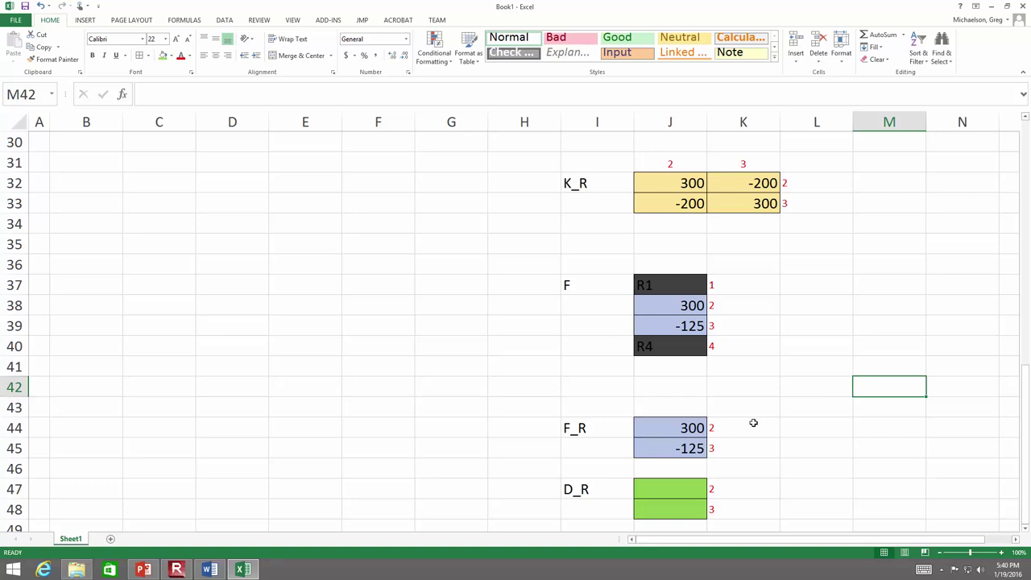
- Enter =MMULT(MINVERSE(J32:K33),J44:J45) as an array formula over J47:J48, giving 1.3 and 0.45
left_click(656, 501)
left_click(653, 492)
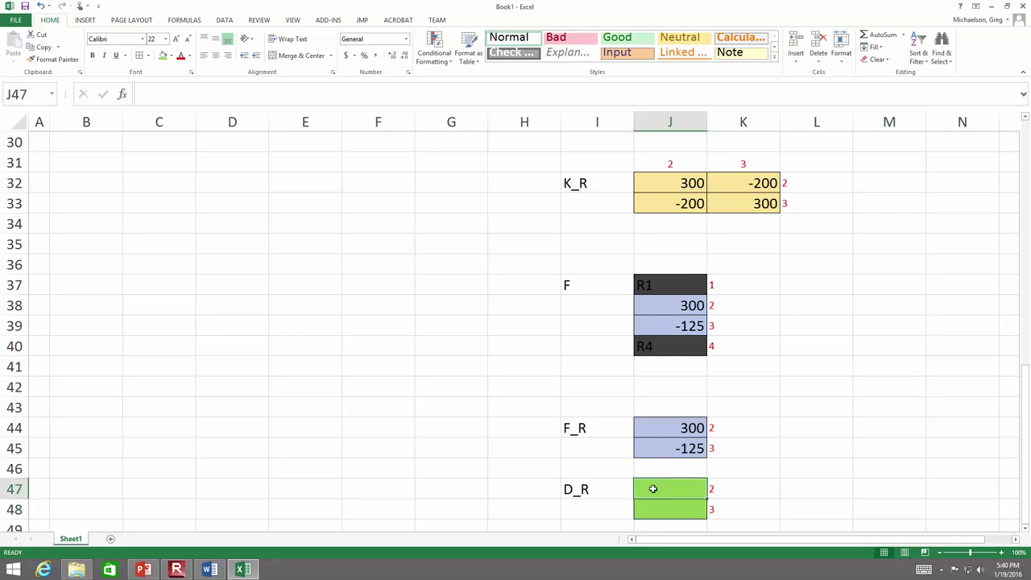
type("=for")
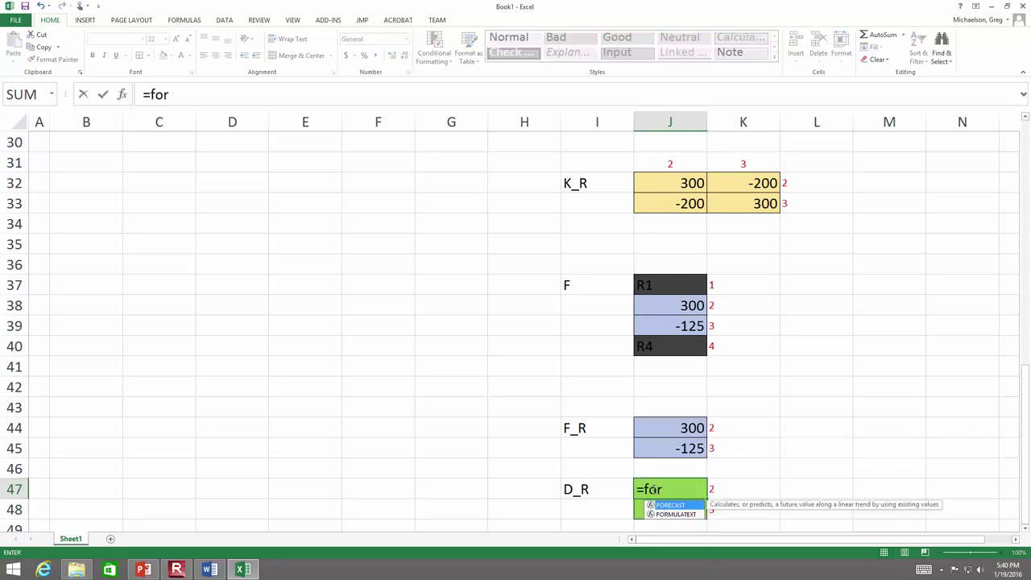
type("mu")
key("Escape")
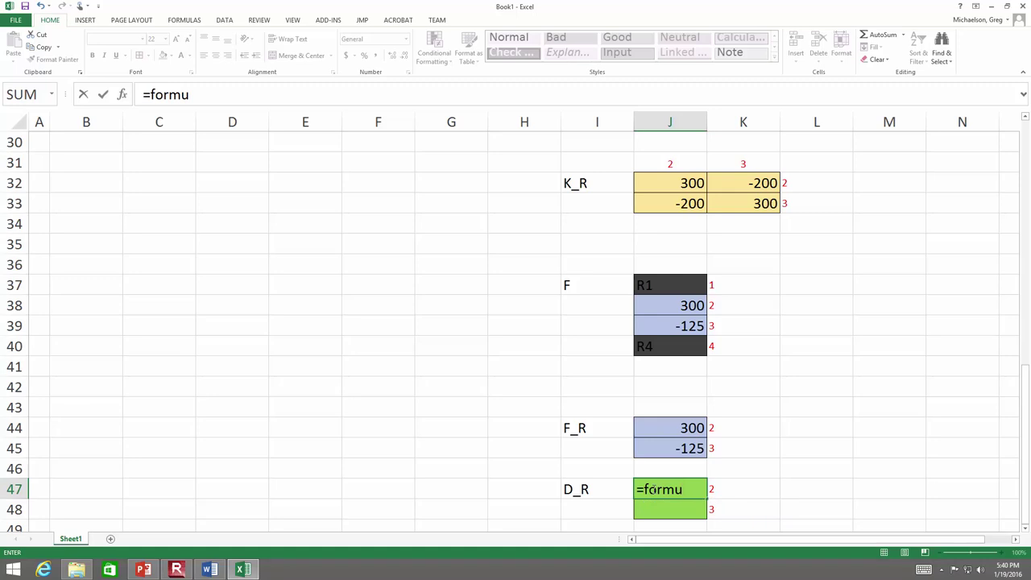
key("Escape")
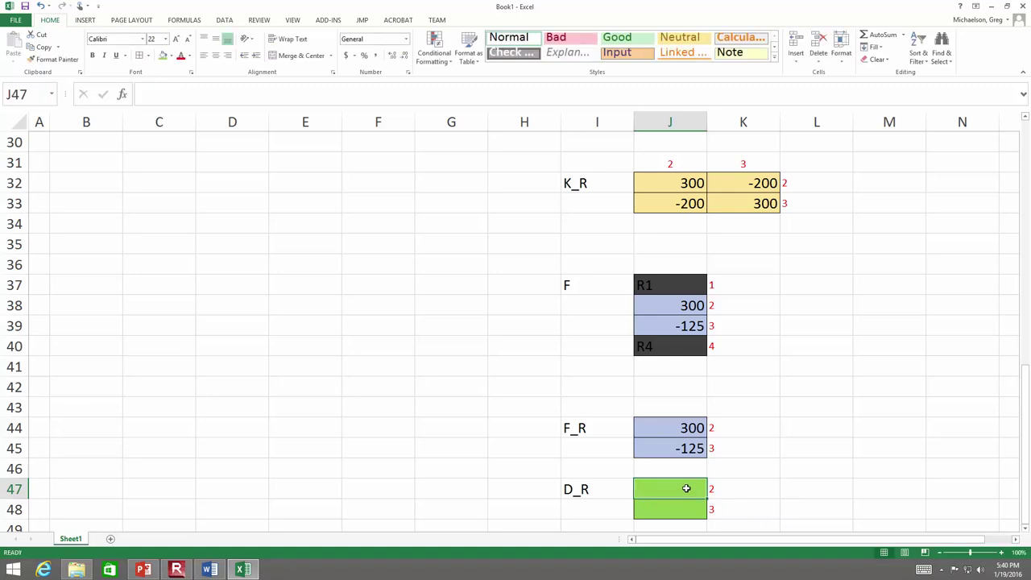
left_click_drag(686, 484, 686, 510)
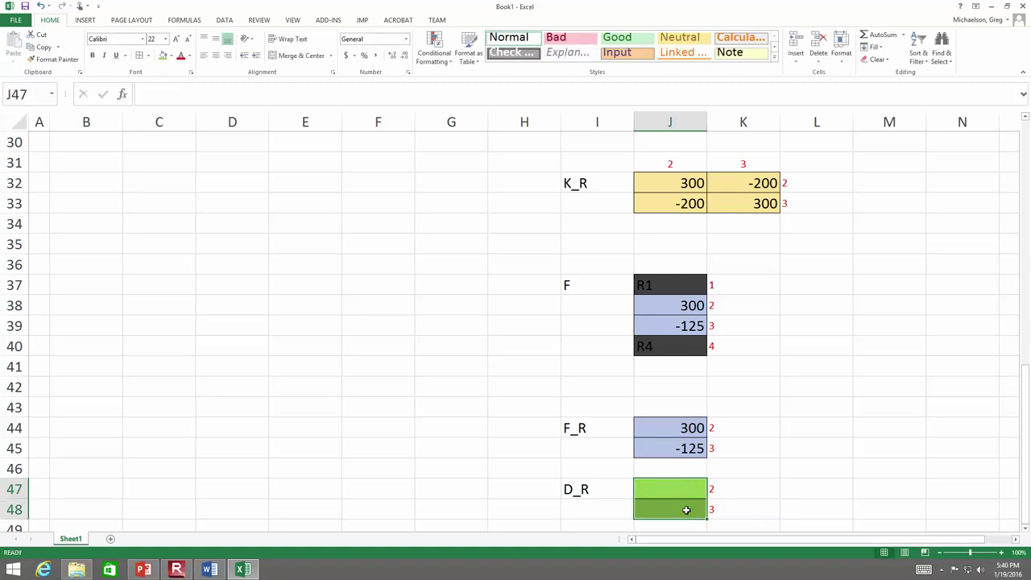
type("=")
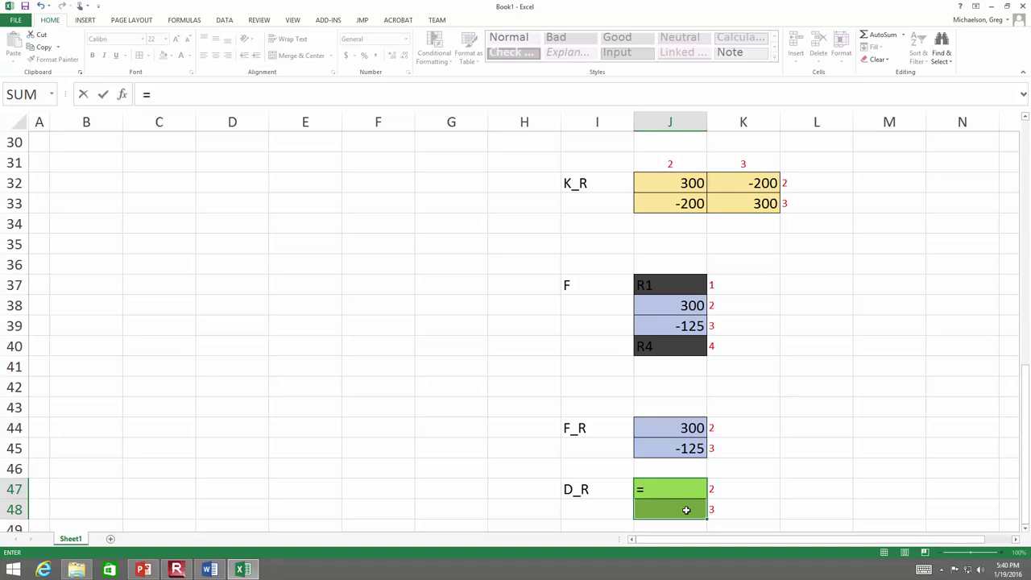
type("mmult(")
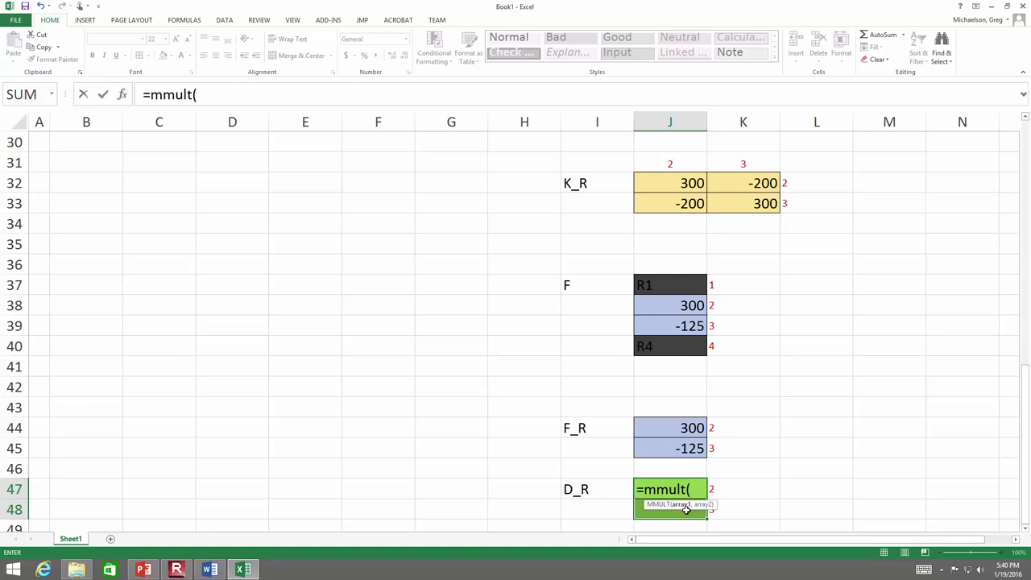
type("minverse")
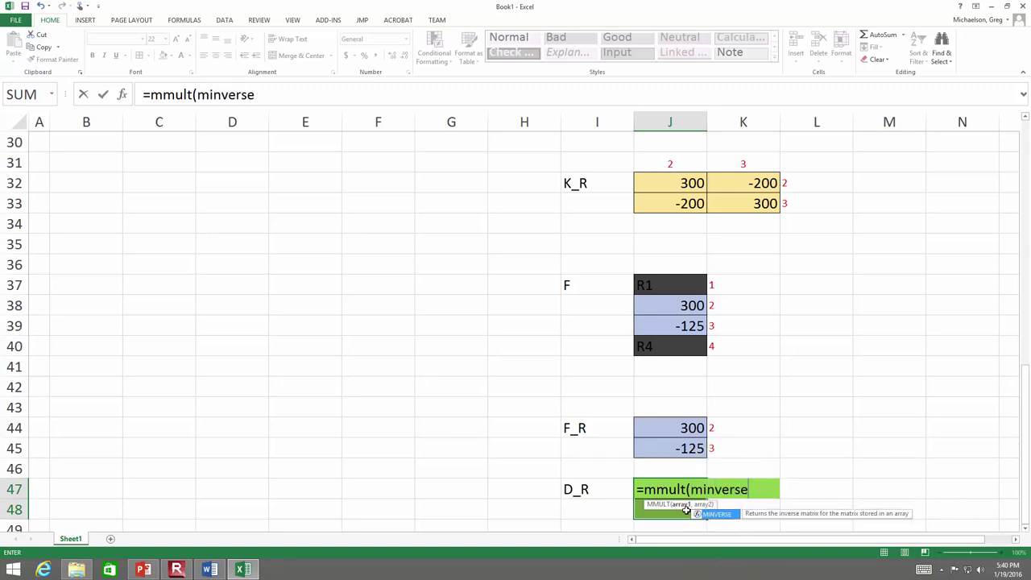
type("(")
left_click_drag(678, 192, 752, 214)
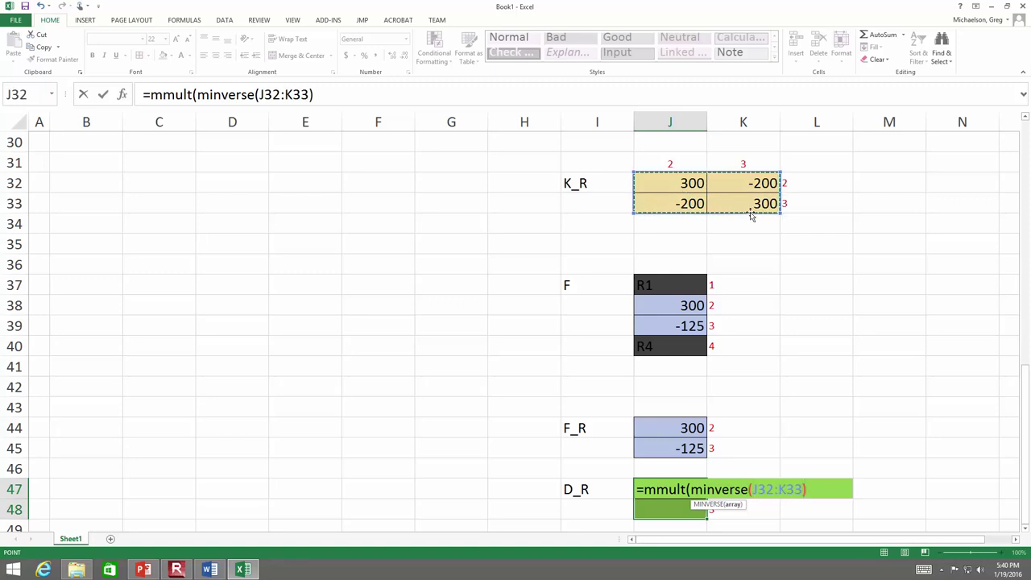
type("),")
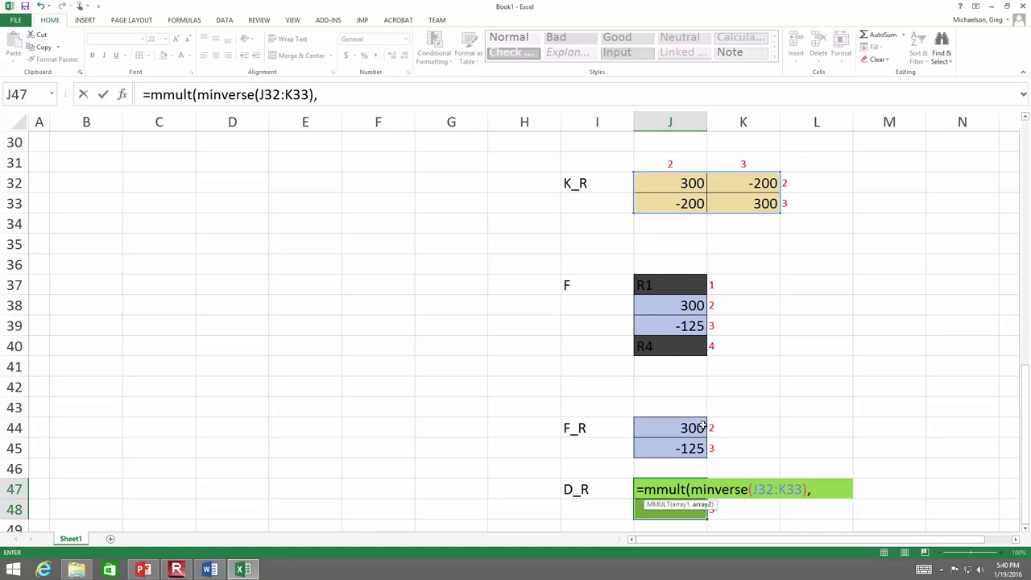
left_click_drag(698, 427, 698, 449)
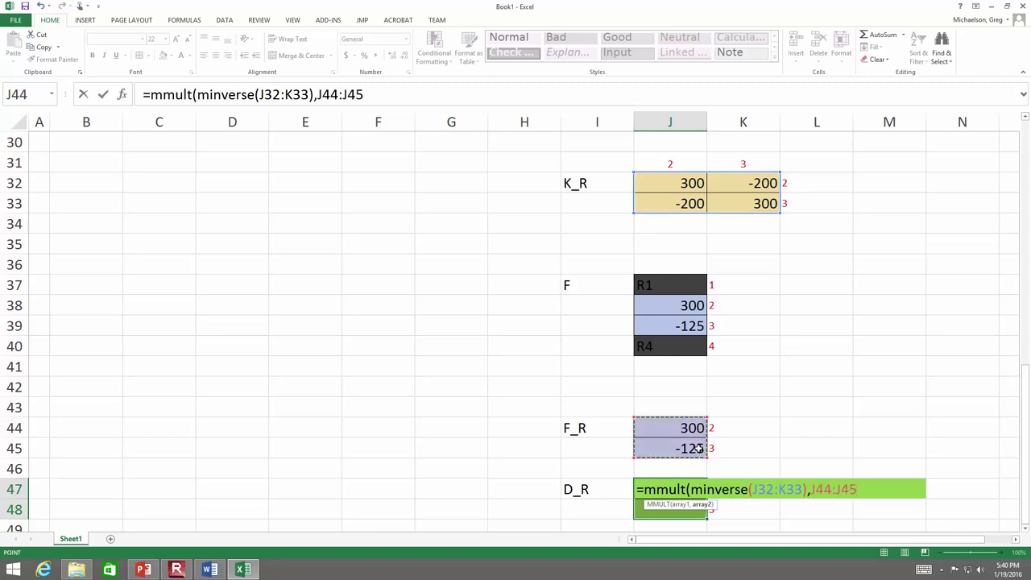
type(")")
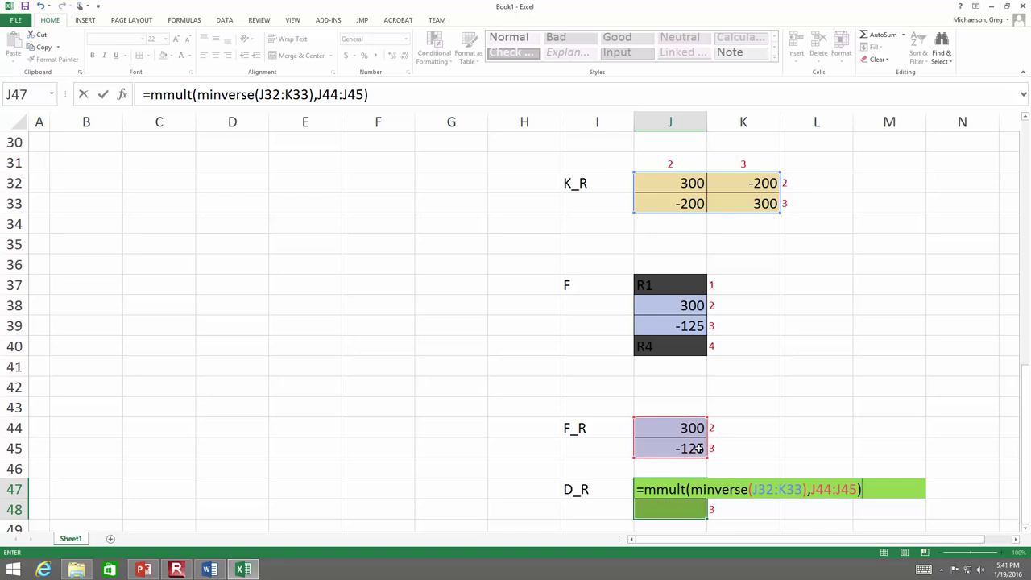
key("ctrl+shift+Return")
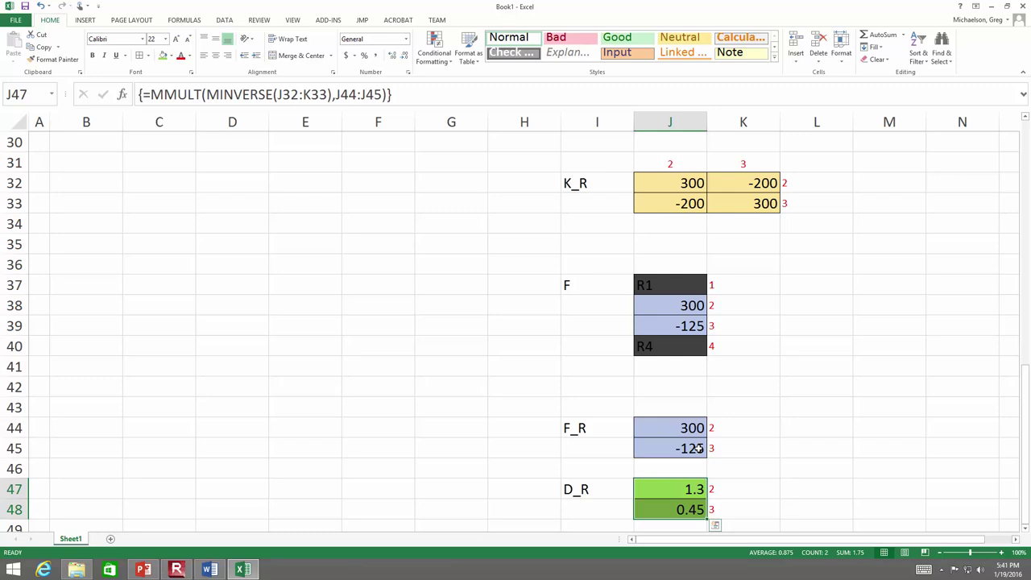
- Open the D_R array formula =MMULT(MINVERSE(J32:K33),J44:J45) in the formula bar for editing
left_click(440, 95)
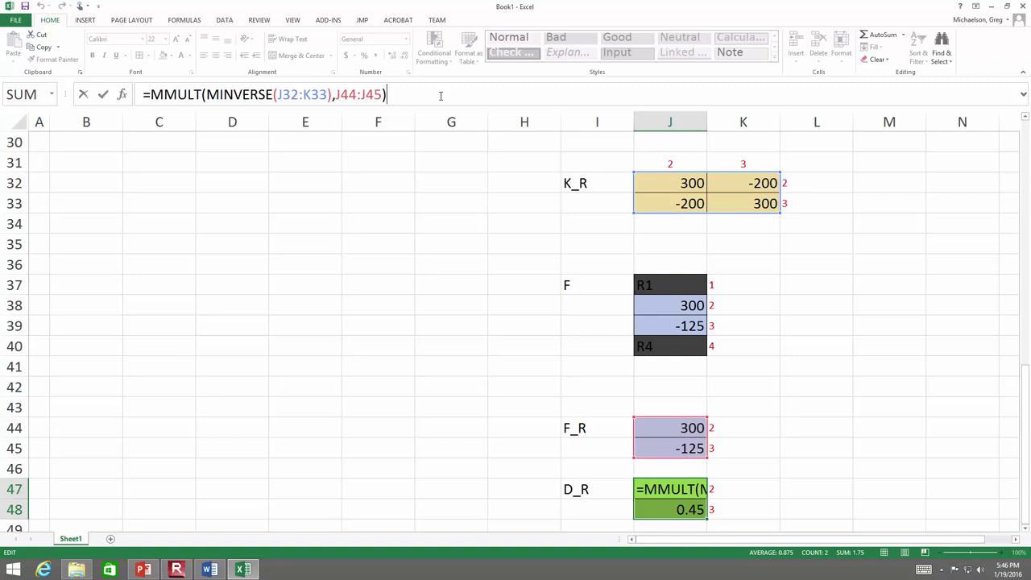
- Re-commit the MMULT formula as an array across J47:J48, showing 1.3 and 0.45
key("ctrl+shift+Return")
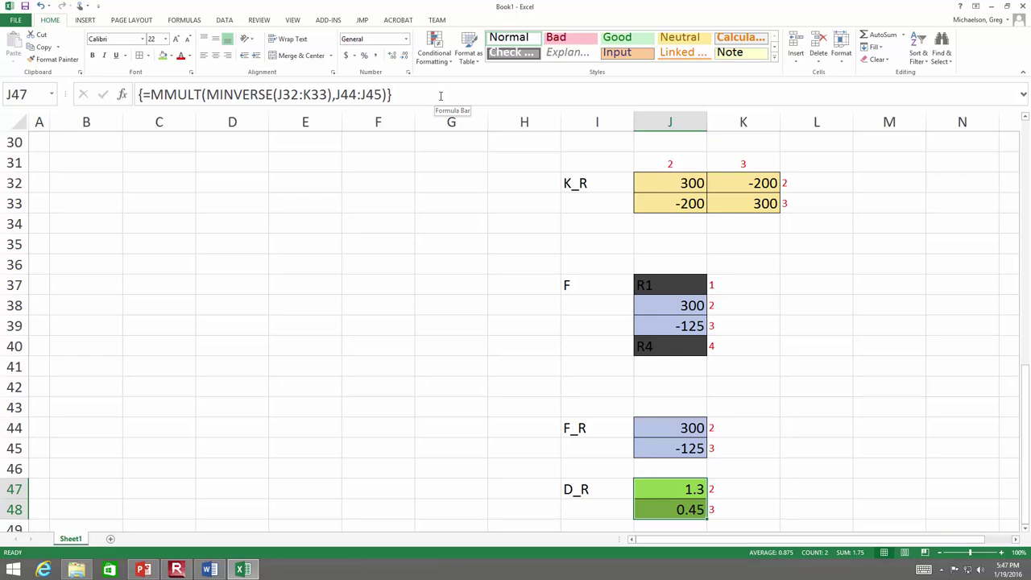
- Switch to the PowerPoint lecture and scroll through the boundary-conditions slides toward System Solution
left_click(145, 569)
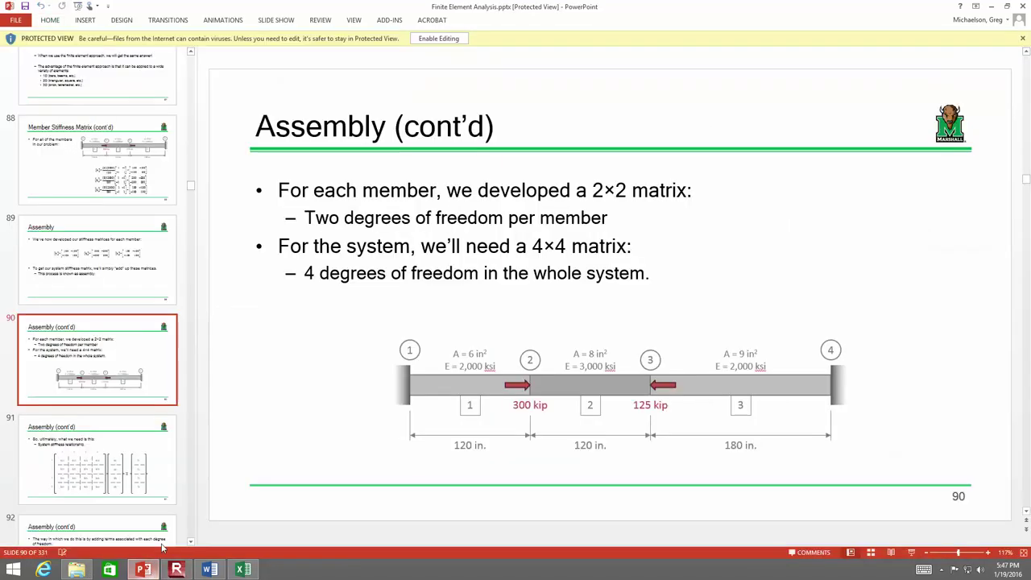
scroll(270, 500, "down", 14)
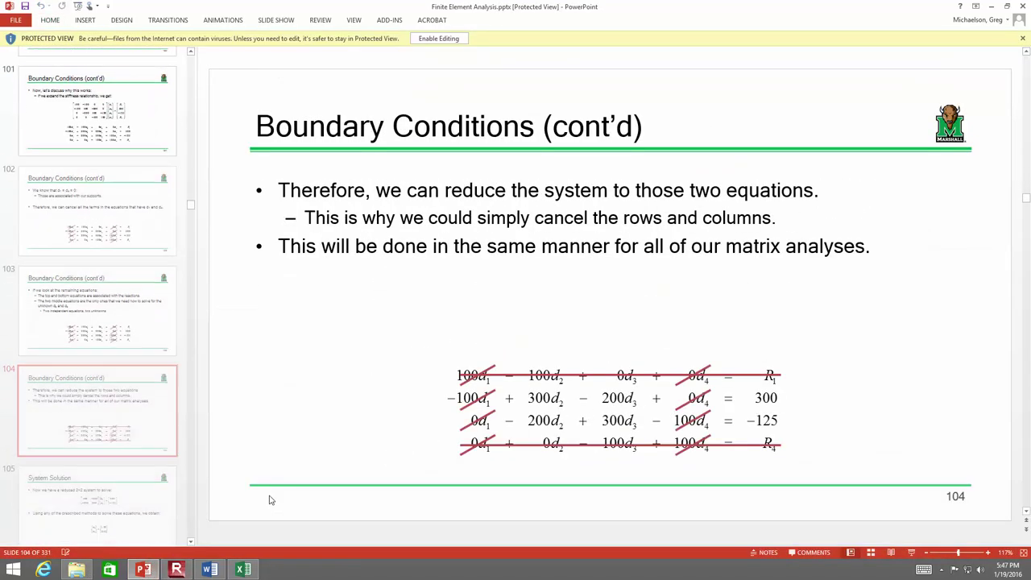
scroll(269, 501, "up", 1)
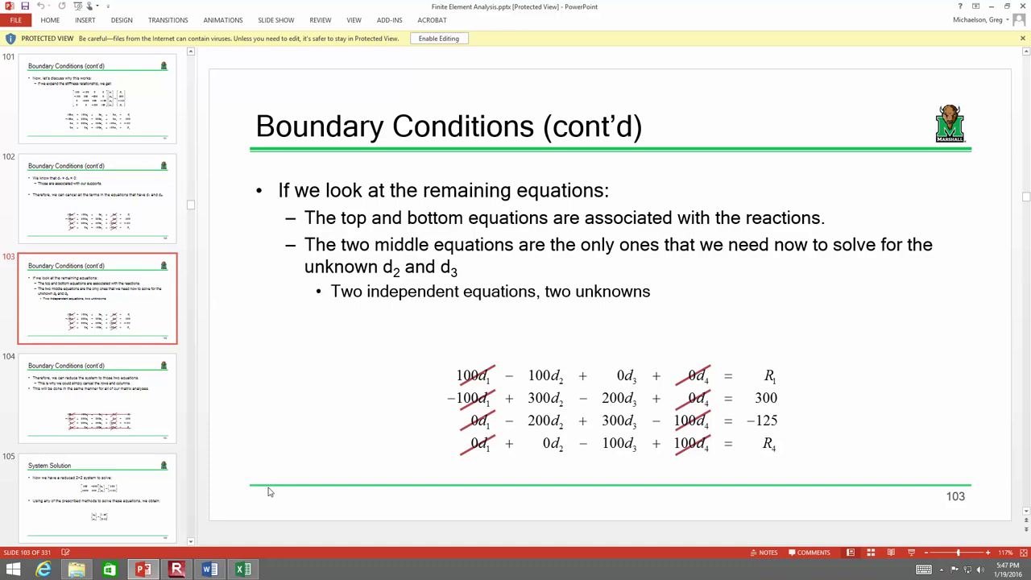
scroll(270, 492, "down", 2)
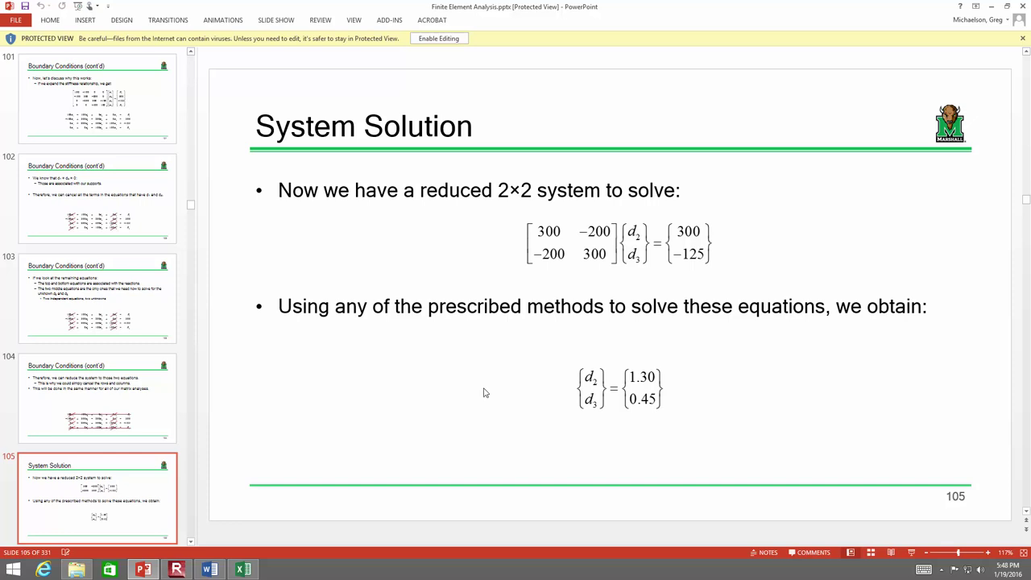
- Scroll forward to slide 107, Member Forces/Reactions (cont'd), showing member vectors d1, d2, d3
scroll(484, 393, "down", 1)
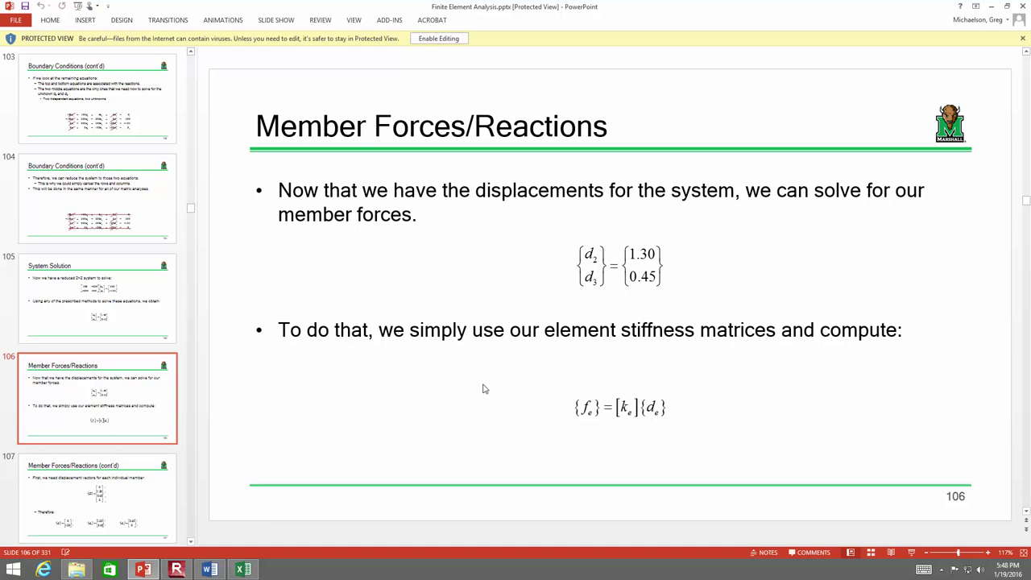
scroll(484, 389, "down", 1)
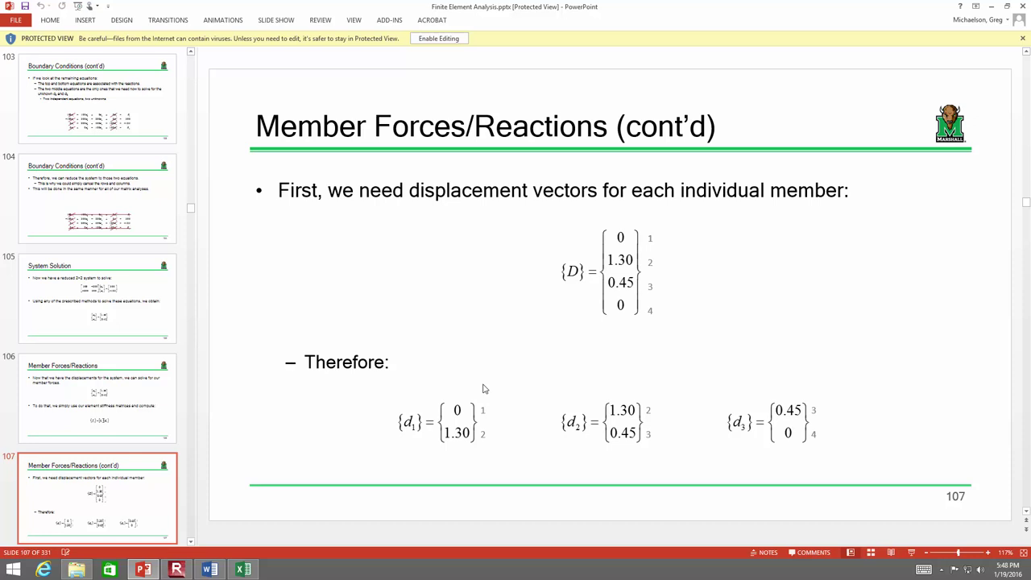
- Back in Excel, drag the D_R block (1.3, 0.45) down into rows 49–50 and reselect I49:K50
left_click(251, 572)
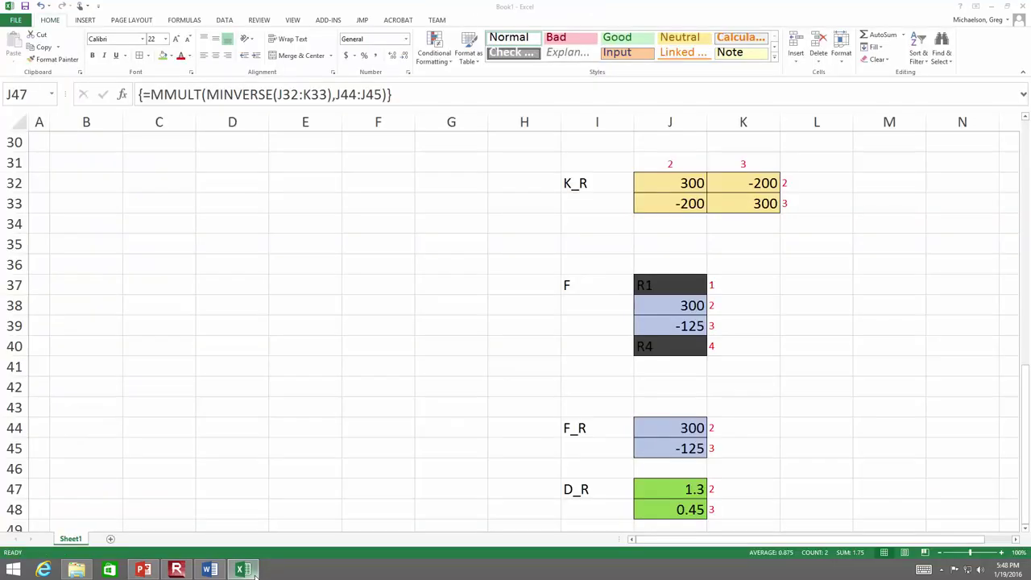
scroll(617, 499, "down", 1)
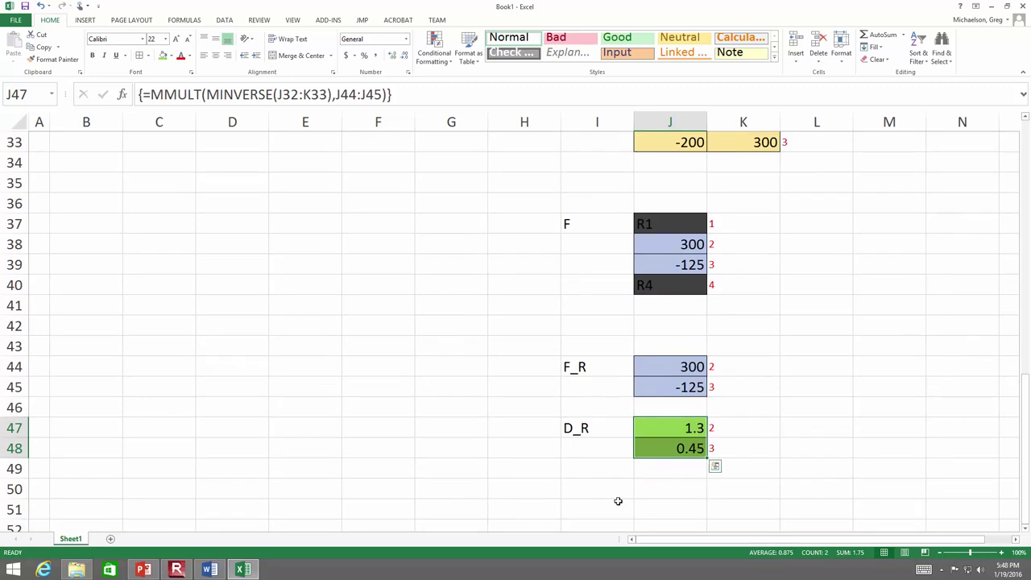
scroll(591, 488, "down", 3)
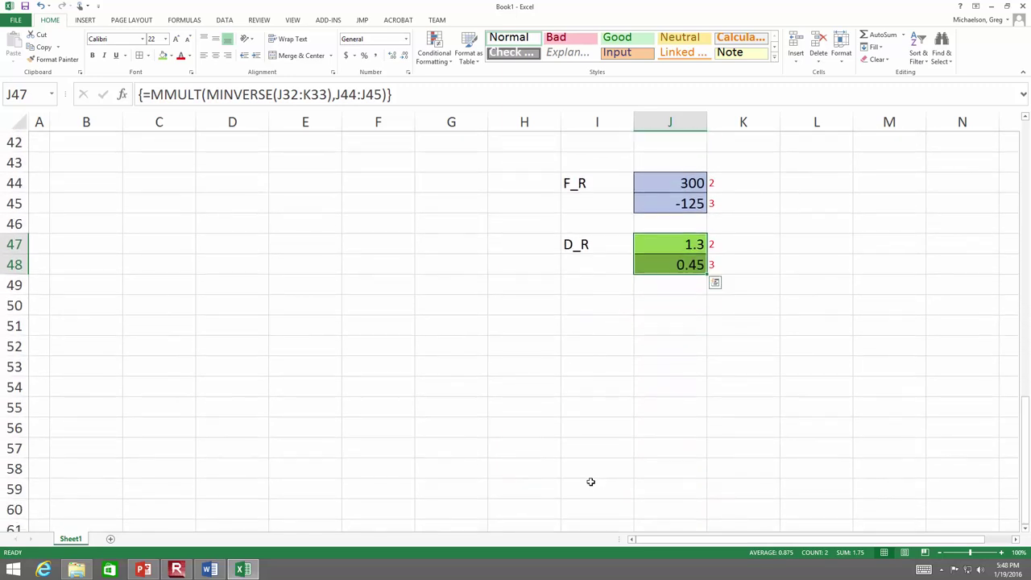
left_click_drag(590, 235, 719, 308)
left_click(713, 368)
scroll(701, 370, "up", 2)
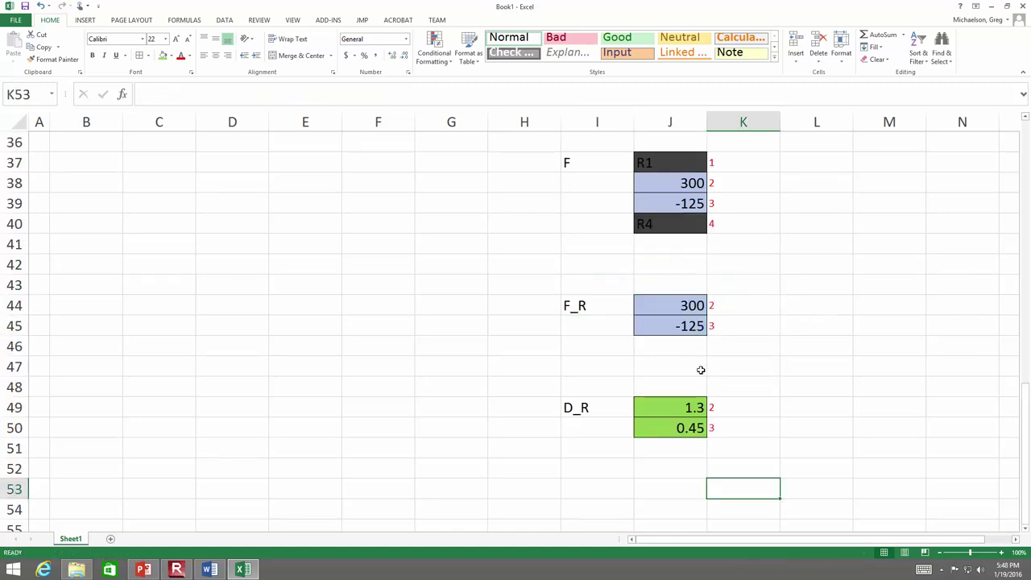
scroll(695, 368, "down", 2)
scroll(674, 382, "up", 14)
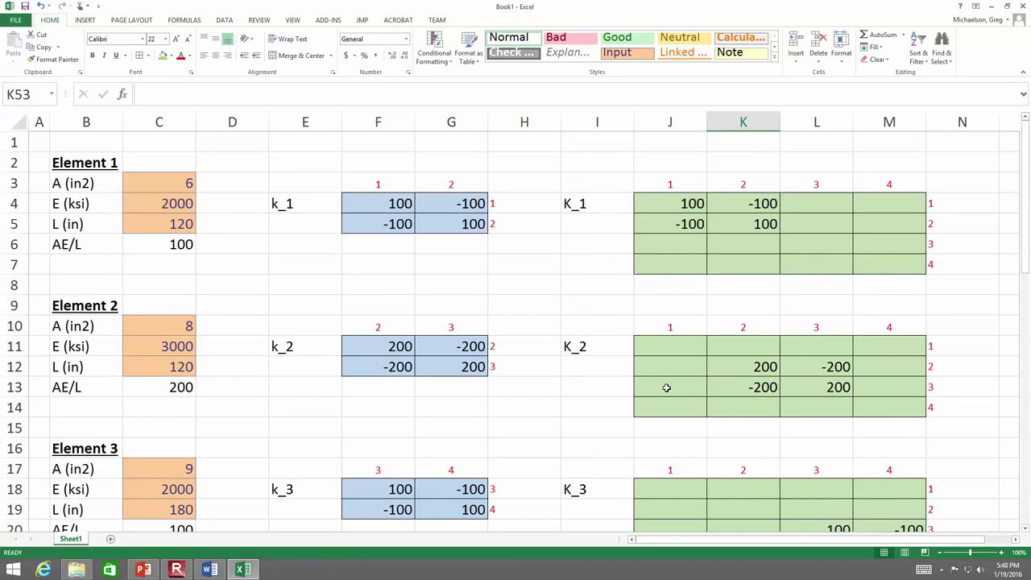
scroll(666, 387, "down", 17)
scroll(663, 389, "up", 17)
scroll(654, 392, "down", 17)
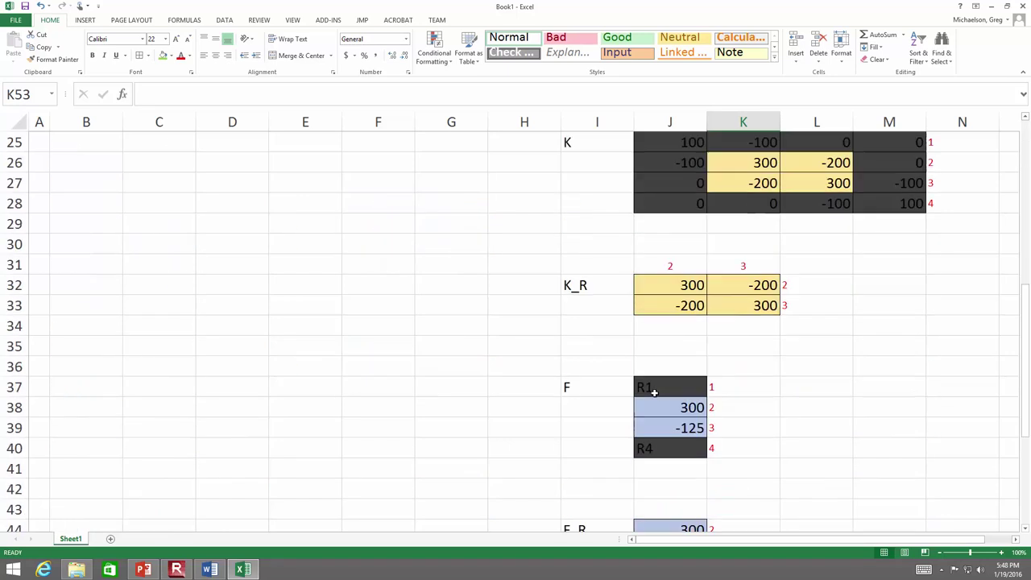
scroll(654, 392, "up", 3)
left_click_drag(601, 269, 733, 275)
- Paste a copy of the D_R block at I54 and relabel it d_1
key("ctrl+c")
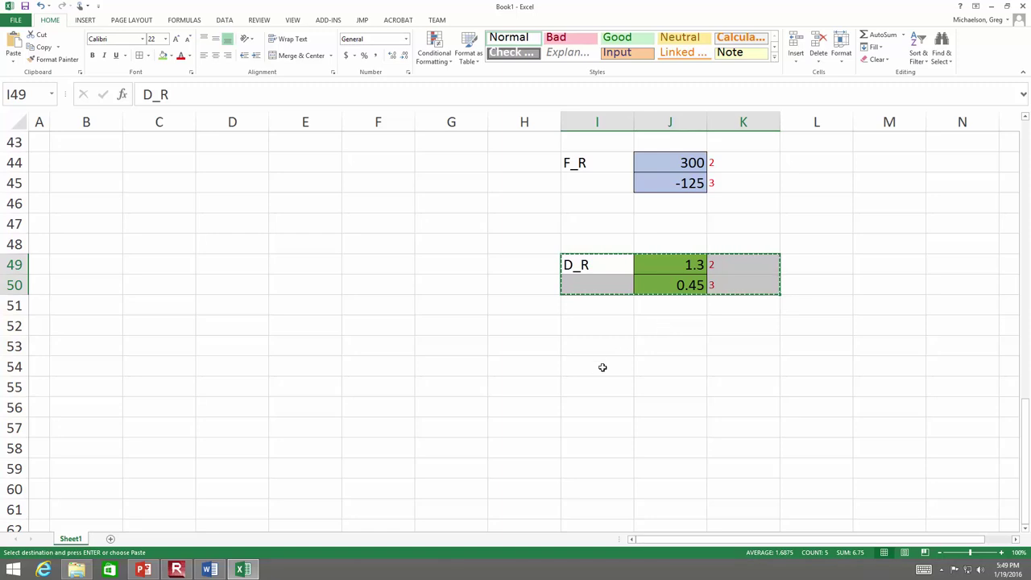
left_click(603, 366)
key("ctrl+v")
left_click(615, 367)
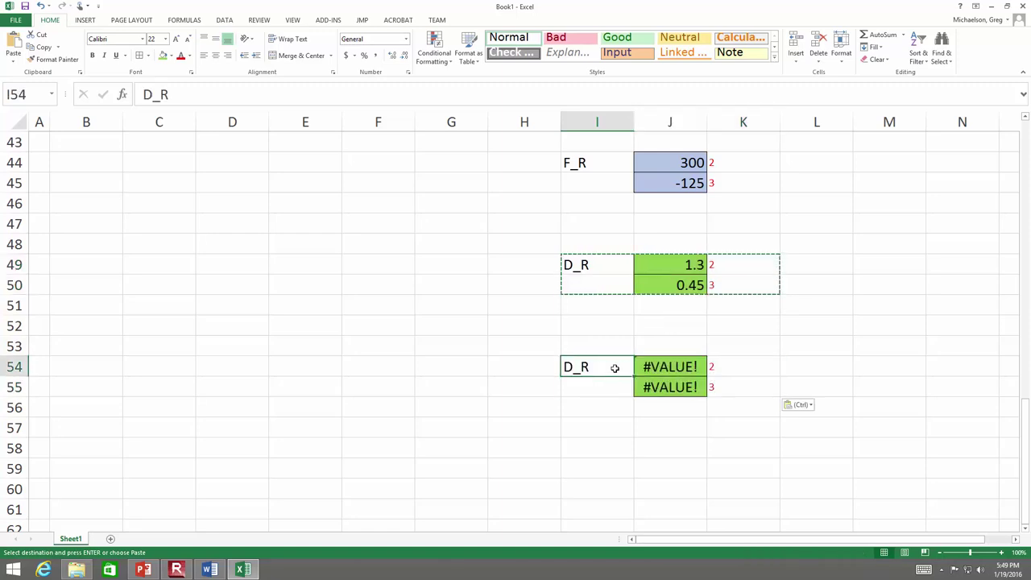
type("d_1")
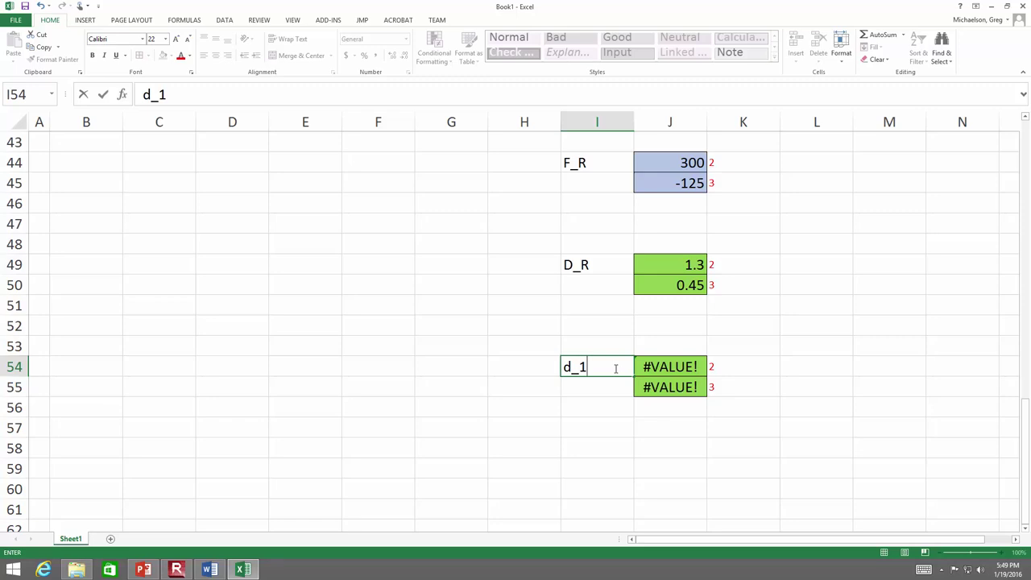
key("Tab")
- Clear the copied array values from J54:J55
key("Delete")
key("Return")
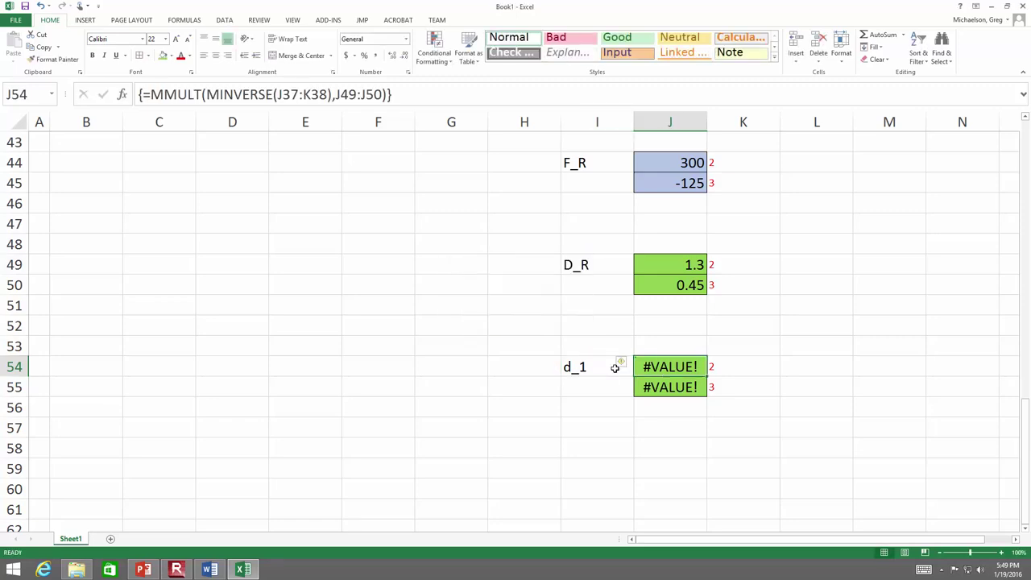
key("shift+Down")
key("Delete")
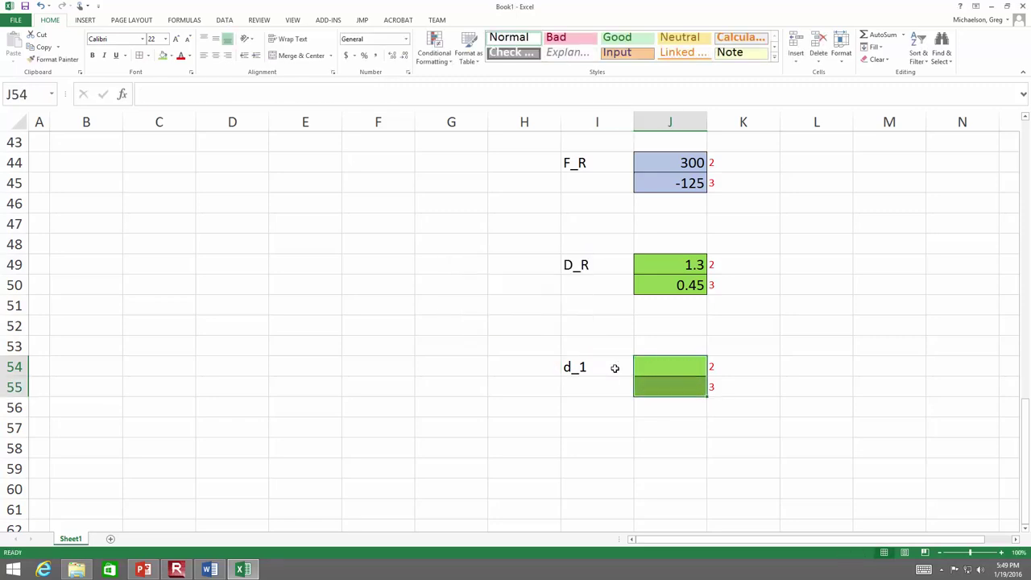
key("Right")
left_click_drag(647, 372, 647, 378)
- Fill d_1's empty value cells grey and paste copies of the d_1 block at I59 and I64
left_click(172, 56)
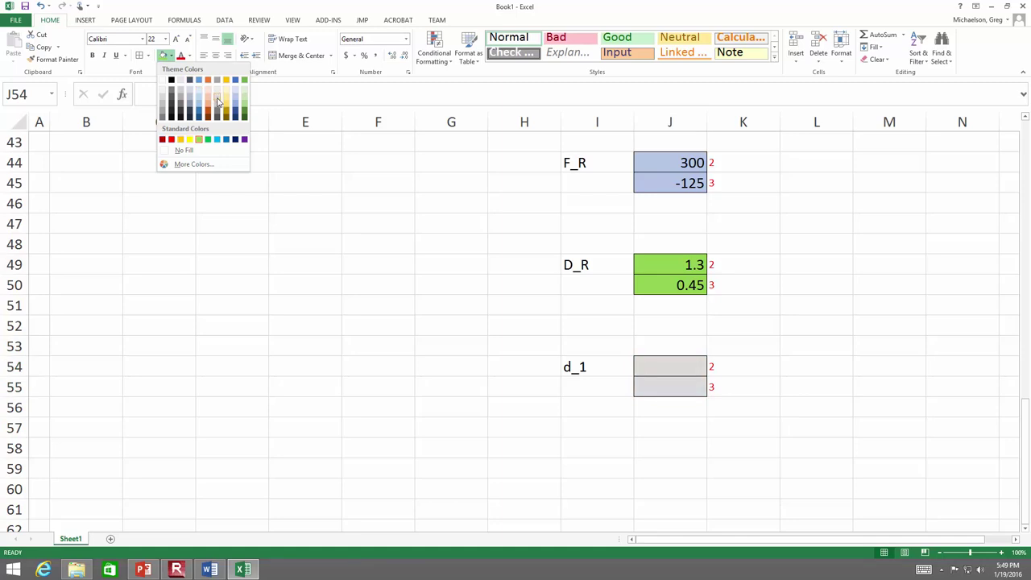
left_click(217, 102)
left_click_drag(612, 366, 738, 378)
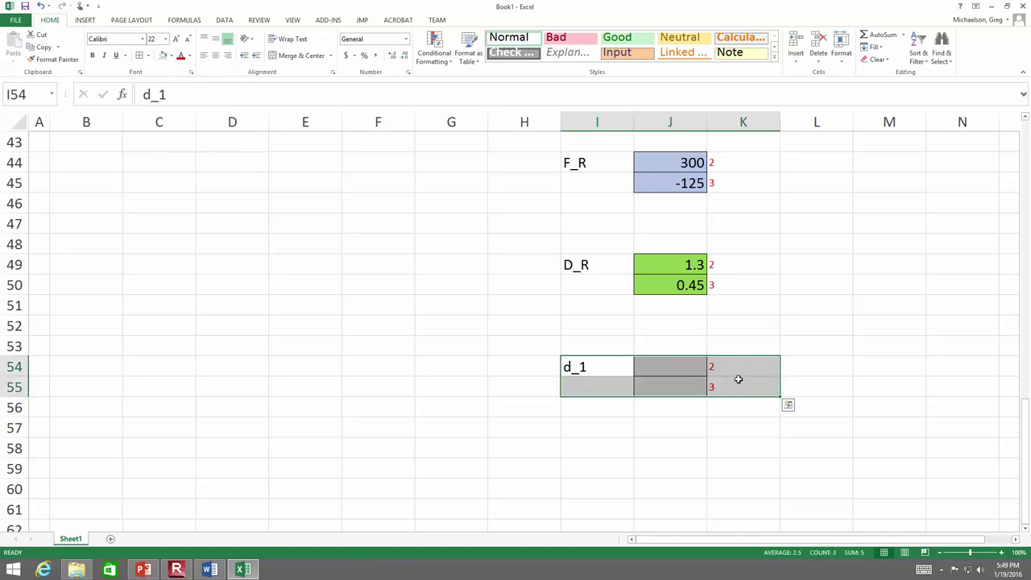
key("ctrl+c")
left_click(610, 451)
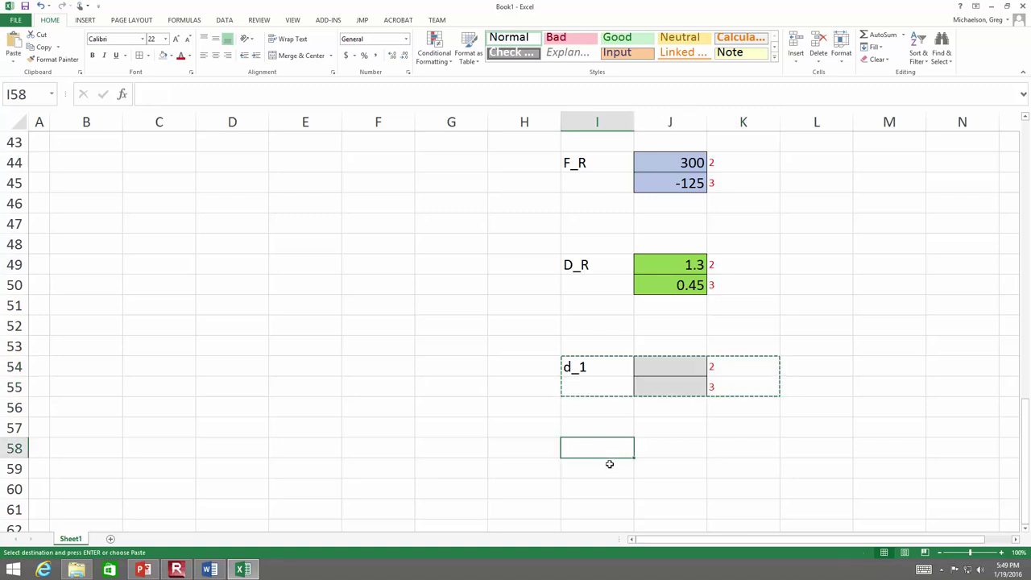
left_click(610, 464)
key("ctrl+v")
scroll(604, 451, "down", 2)
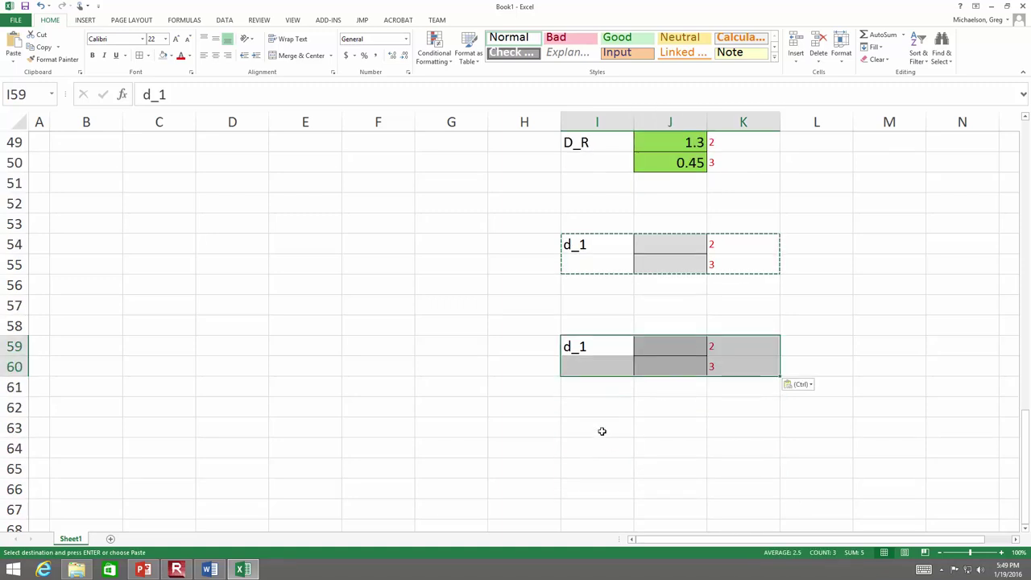
left_click(598, 445)
key("ctrl+v")
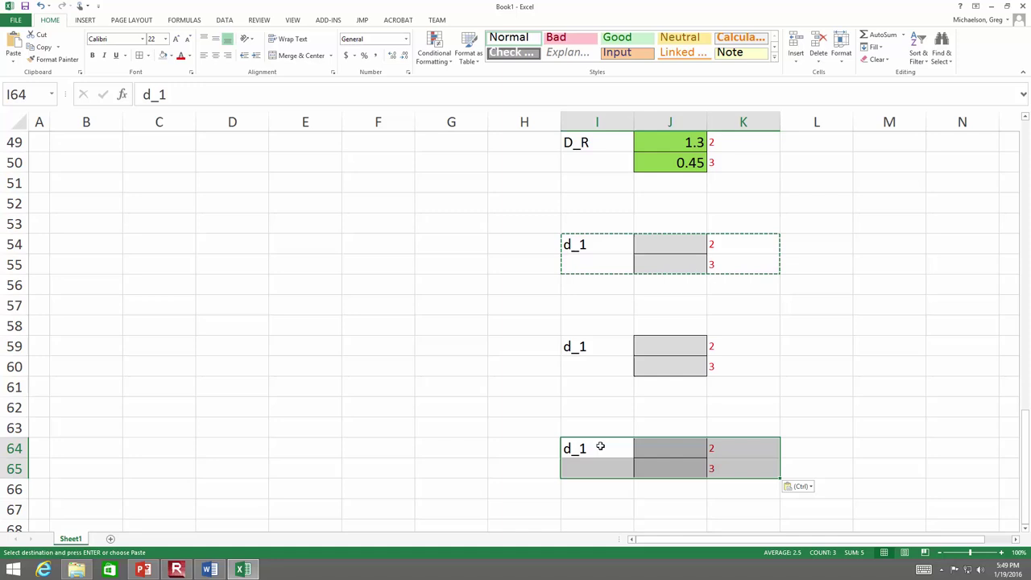
- Relabel the two copied blocks d_2 and d_3
left_click(586, 355)
double_click(174, 94)
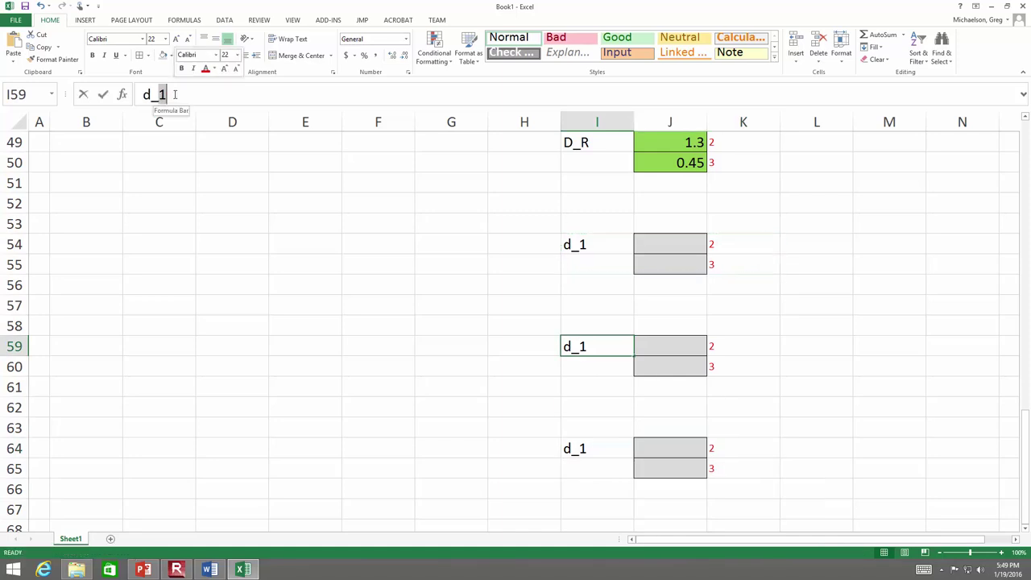
type("2")
key("Return")
key("Down")
key("Down")
key("Down")
left_click(174, 94)
key("BackSpace")
type("3")
key("Return")
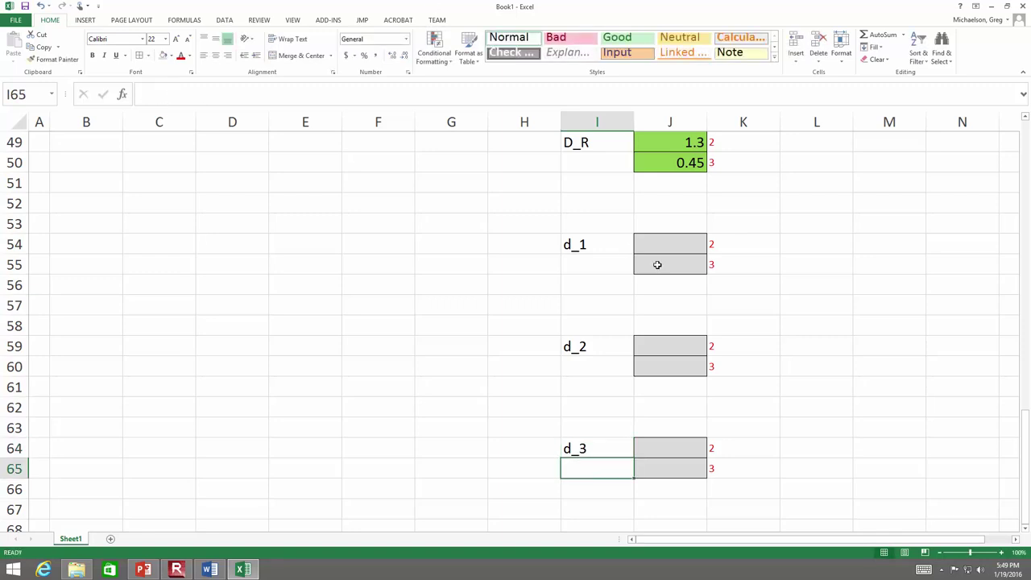
- Renumber the DOF tags to 1, 2 for d_1 and 3, 4 for d_3
left_click(735, 241)
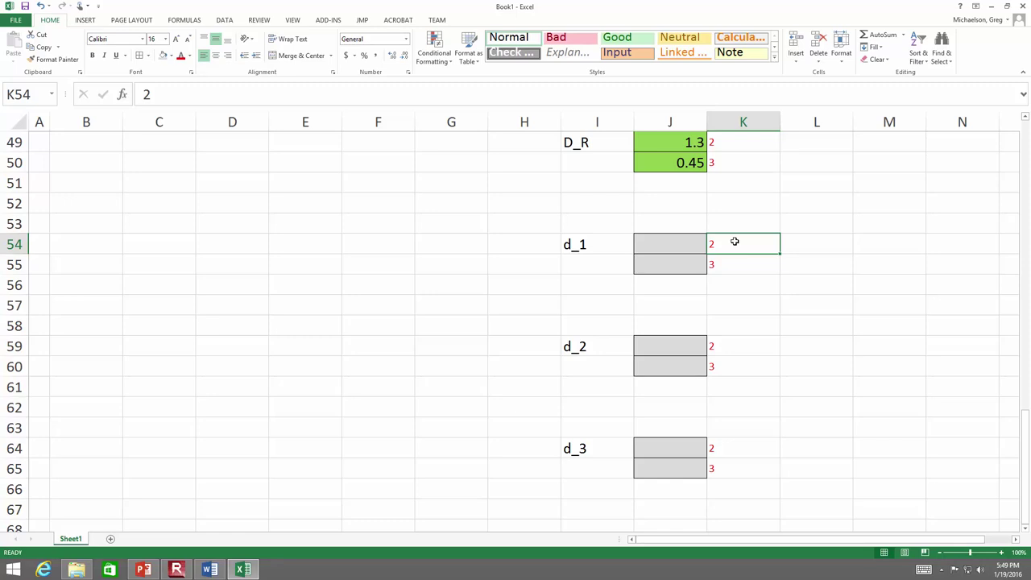
type("1")
key("Return")
type("2")
key("Return")
key("Down")
key("Down")
key("Down")
key("Down")
key("Up")
key("Down")
key("Down")
key("Down")
key("Down")
key("Down")
type("3")
key("Return")
type("4")
key("Return")
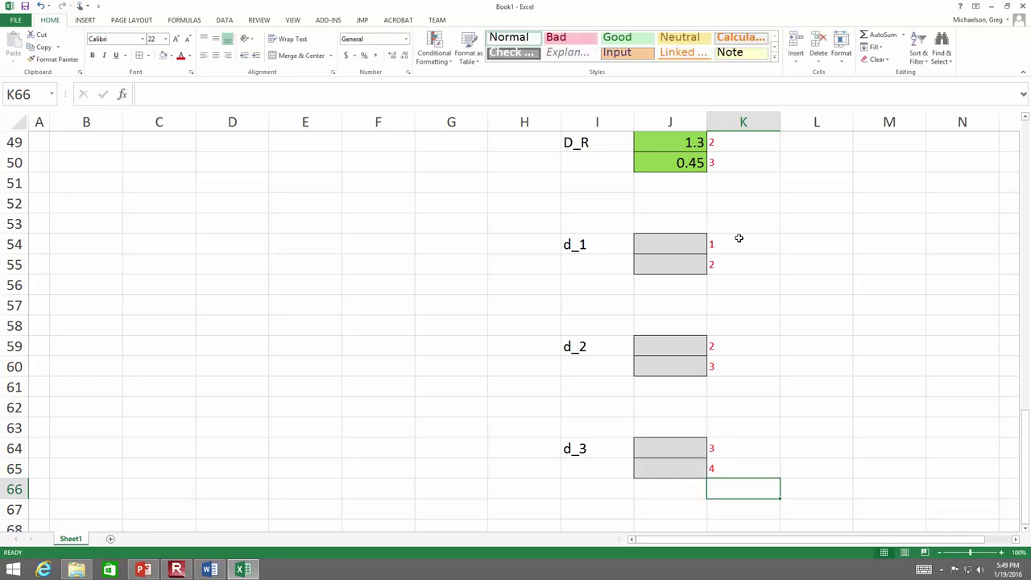
scroll(740, 236, "up", 1)
scroll(751, 251, "down", 1)
scroll(753, 253, "down", 1)
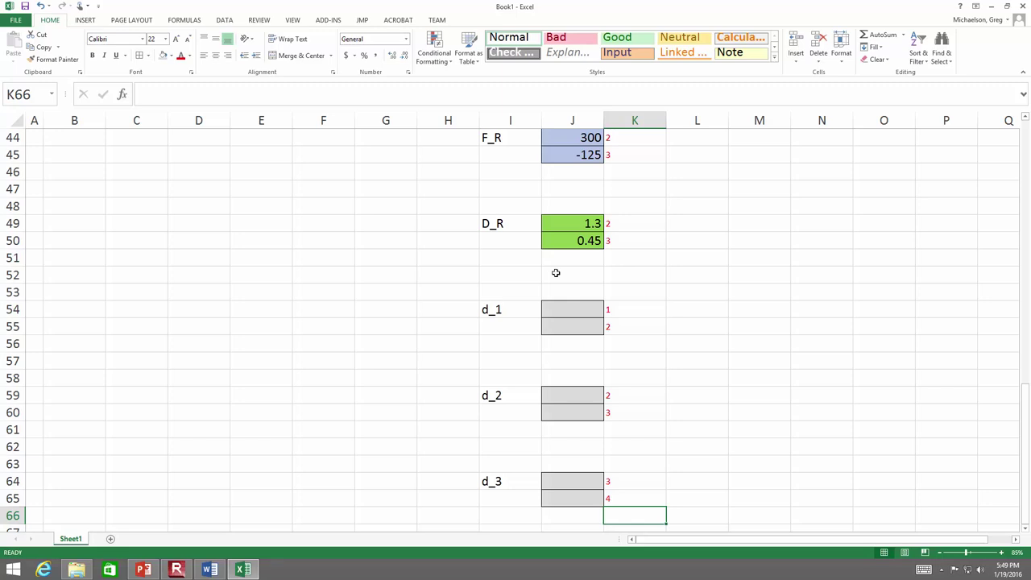
- Enter d_1 as 0 and a link to D_R's 1.3
left_click(580, 304)
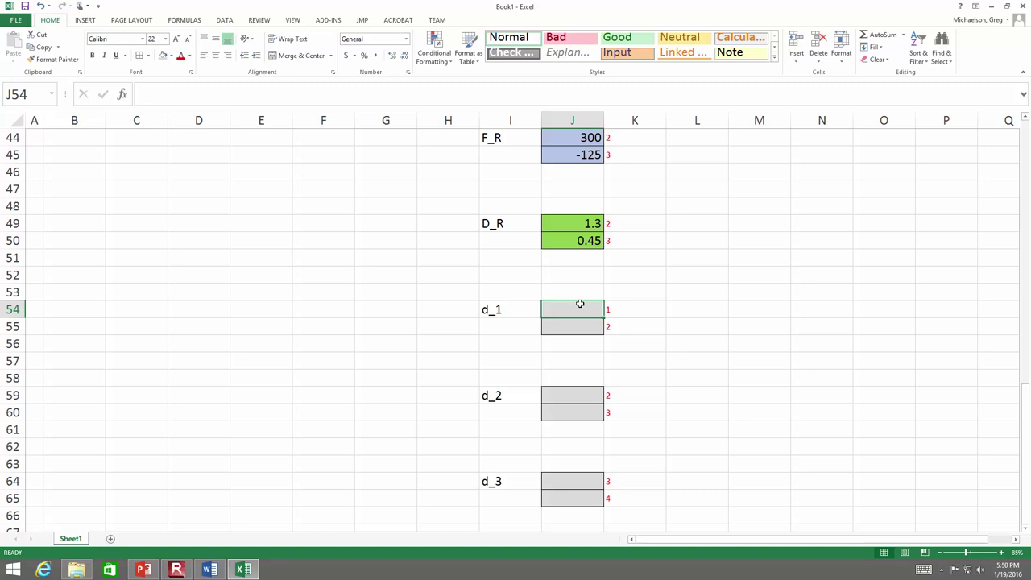
type("0")
key("Return")
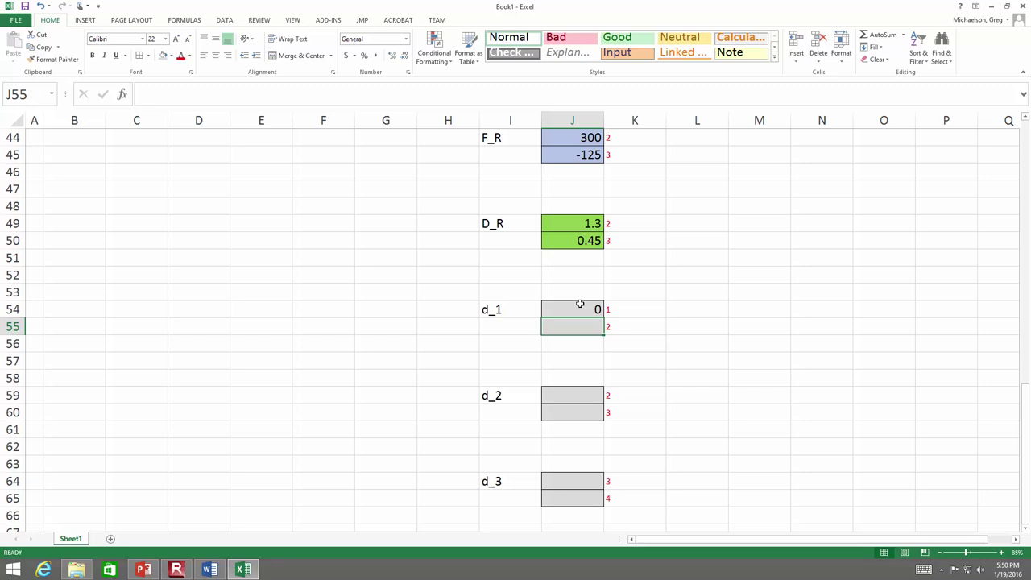
type("=")
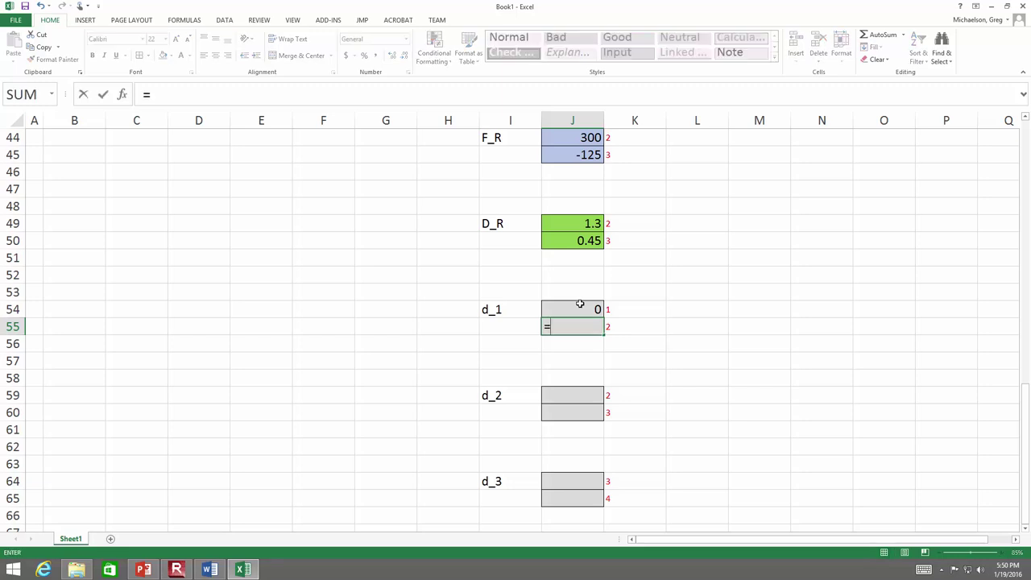
left_click(577, 226)
key("Return")
key("Return")
key("Return")
- Fill d_2 with links to D_R's 1.3 and 0.45
key("Return")
type("=")
left_click(577, 228)
key("Return")
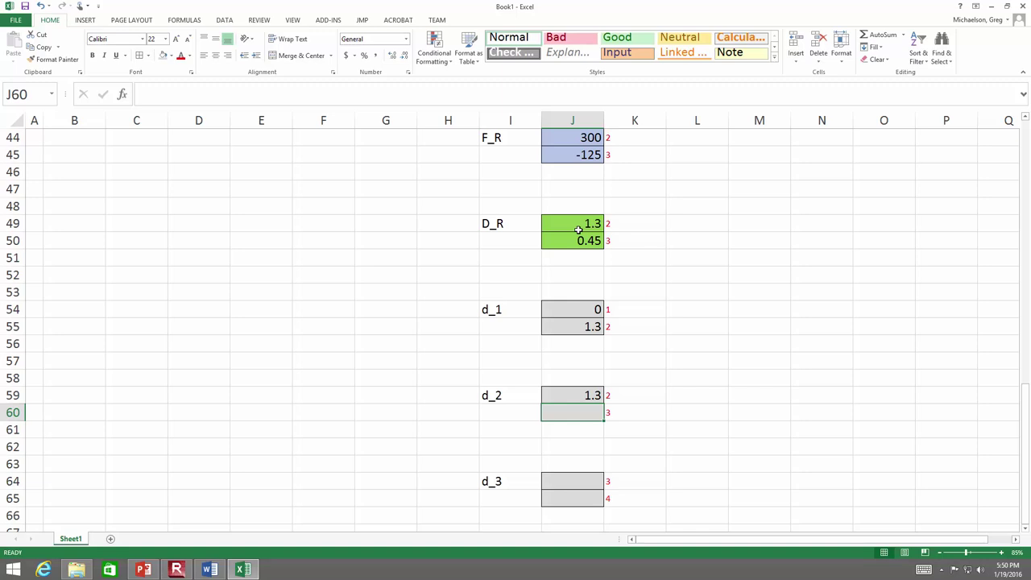
type("=")
left_click(582, 241)
key("Return")
key("Return")
key("Return")
- Fill d_3 with a link to D_R's 0.45 followed by 0
key("Return")
type("=")
left_click(581, 241)
key("Return")
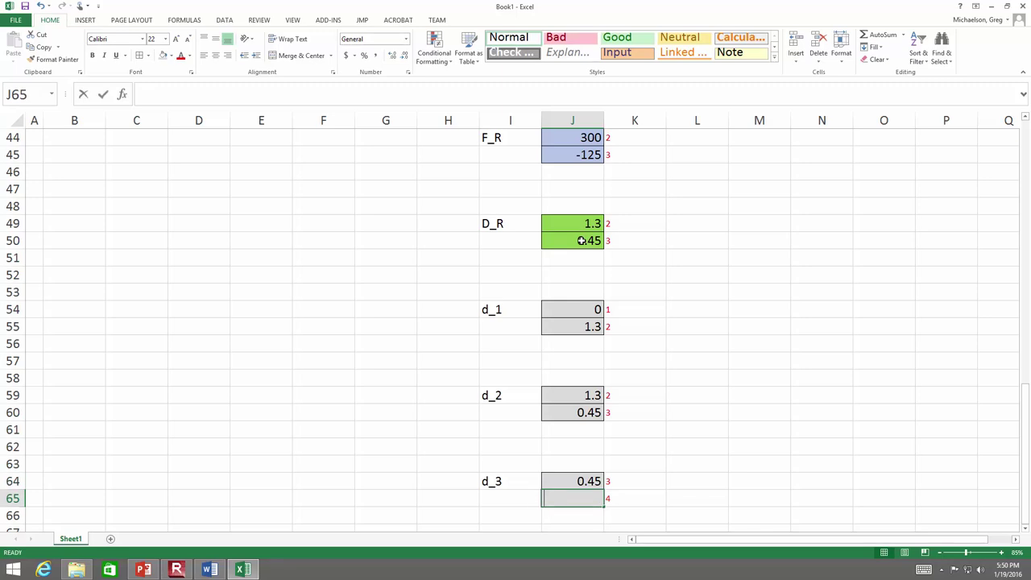
type("0")
key("Return")
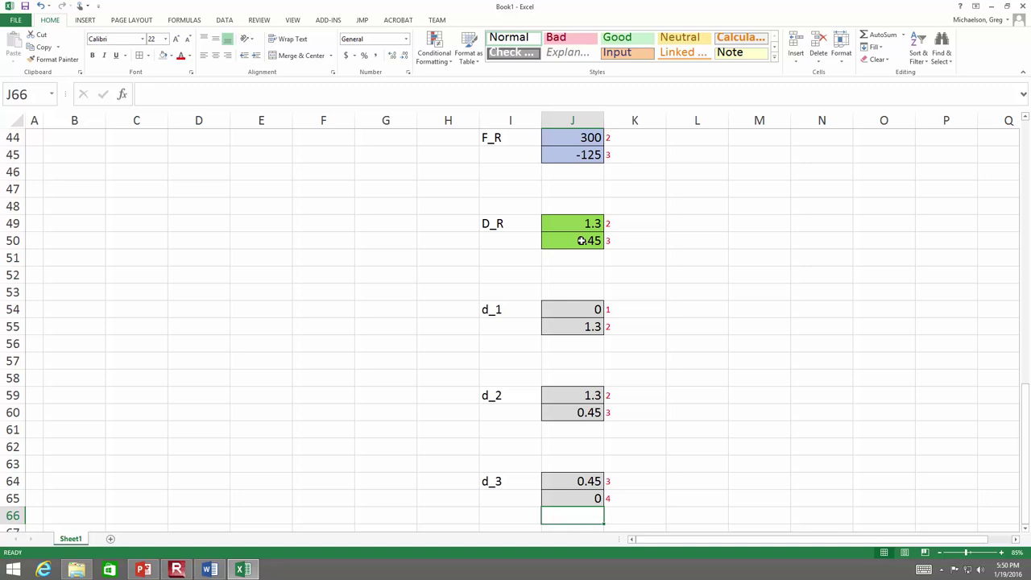
- Copy the k_1–k_3 stiffness blocks (E3:H19) and paste them at E53 beside the d vectors
scroll(580, 240, "up", 14)
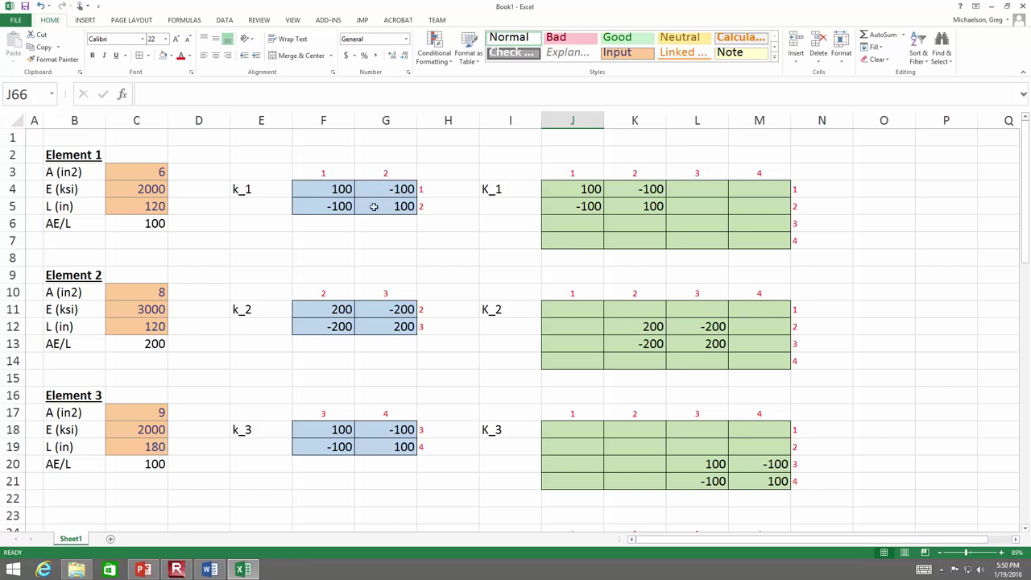
left_click_drag(249, 173, 376, 259)
left_click_drag(456, 498, 446, 453)
key("ctrl+c")
scroll(422, 449, "down", 13)
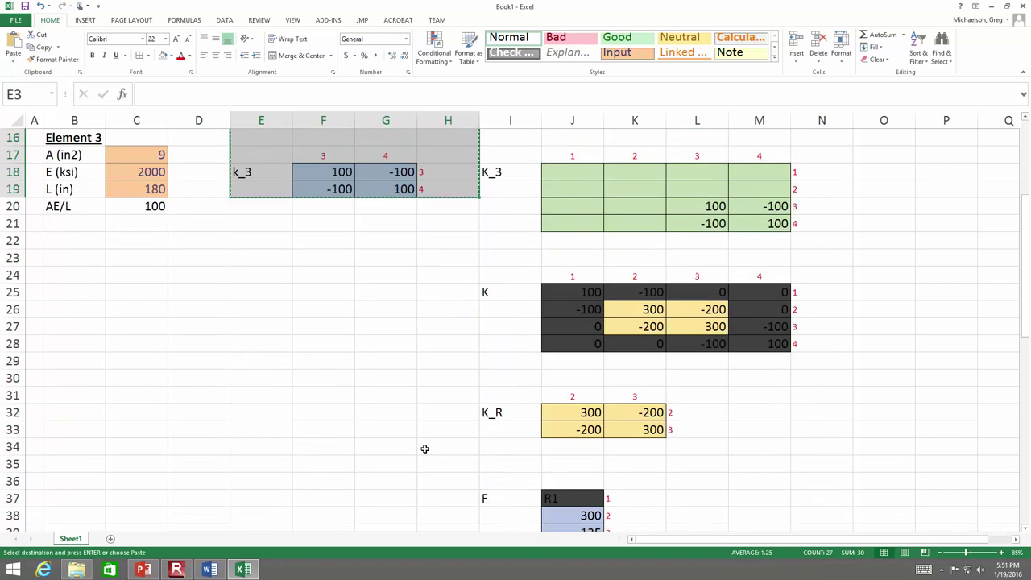
left_click(426, 378)
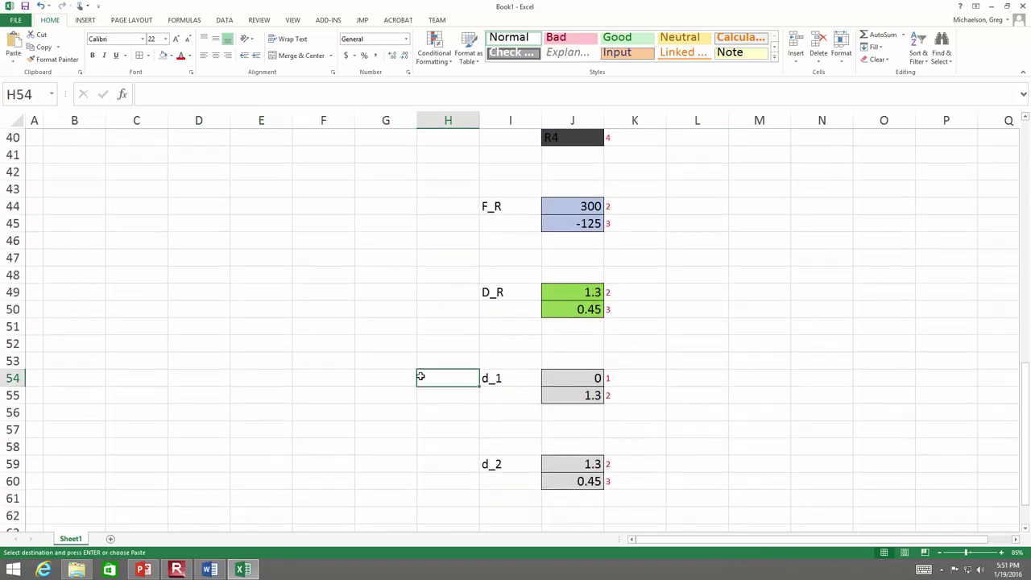
left_click(247, 380)
left_click(255, 362)
key("ctrl+v")
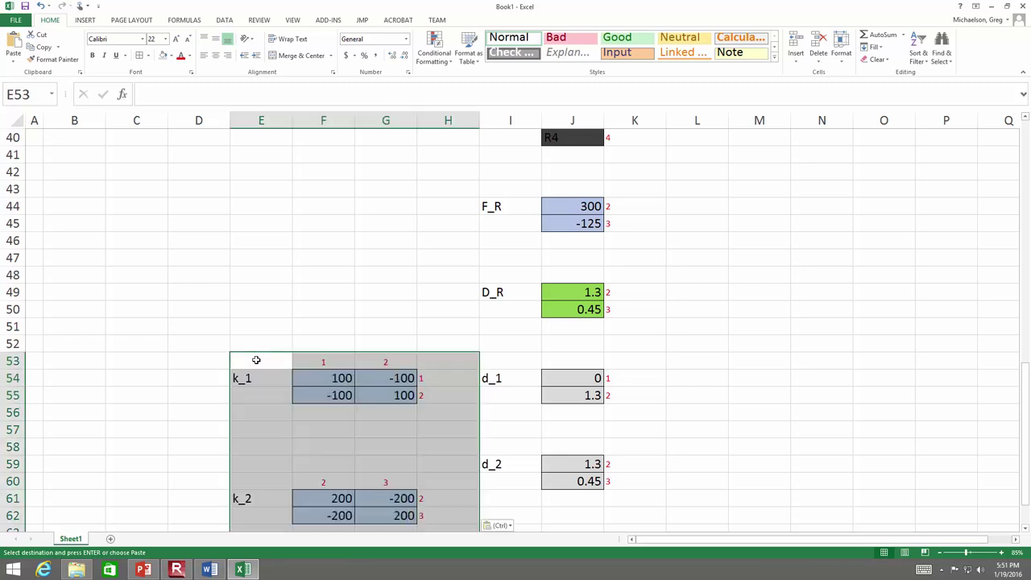
- Link the pasted k_1 cell to the original with =F4 and extend it across the block
scroll(257, 359, "down", 3)
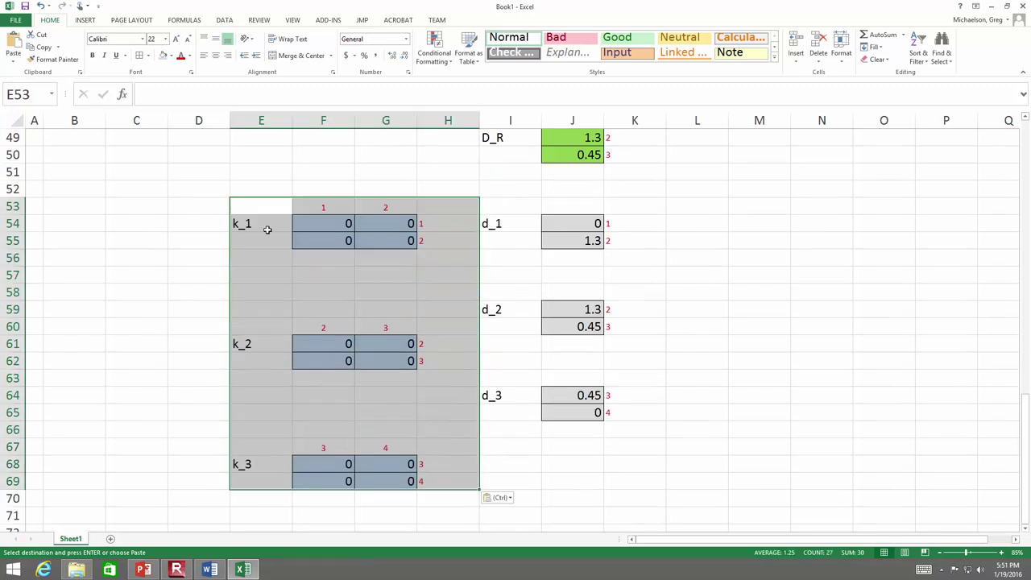
left_click(322, 225)
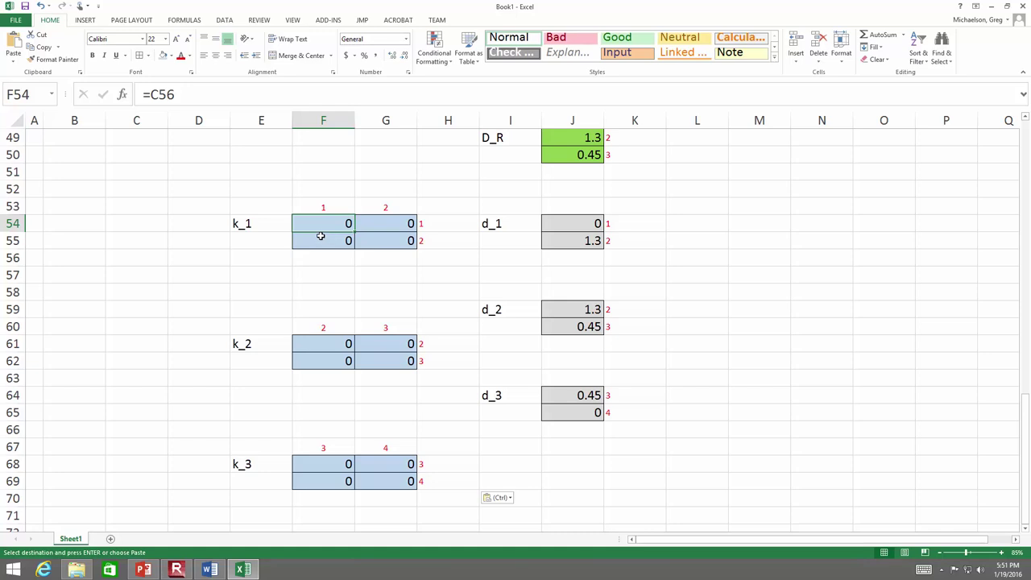
type("=")
scroll(319, 234, "up", 16)
left_click(319, 190)
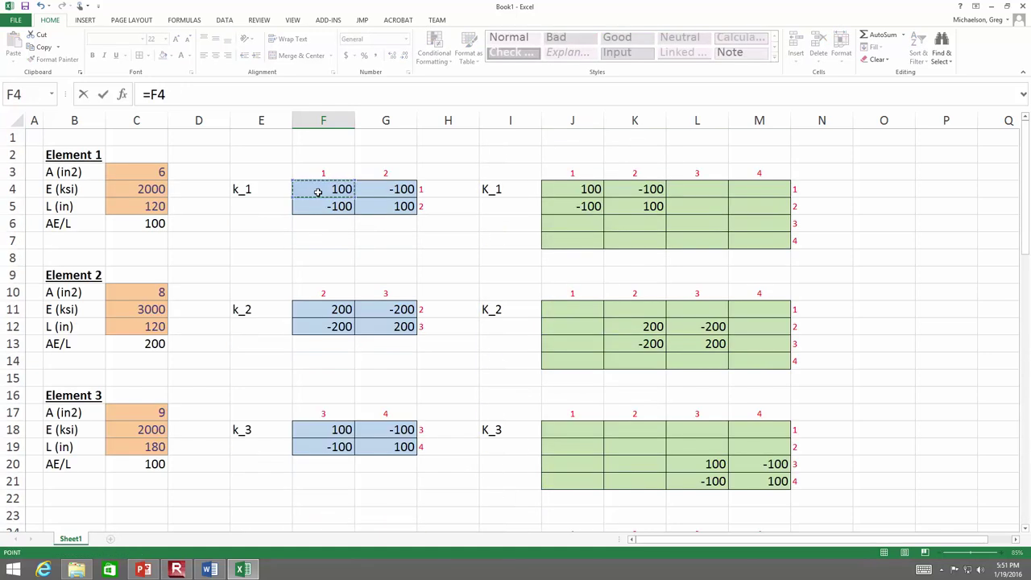
key("Return")
scroll(362, 295, "down", 4)
left_click(345, 292)
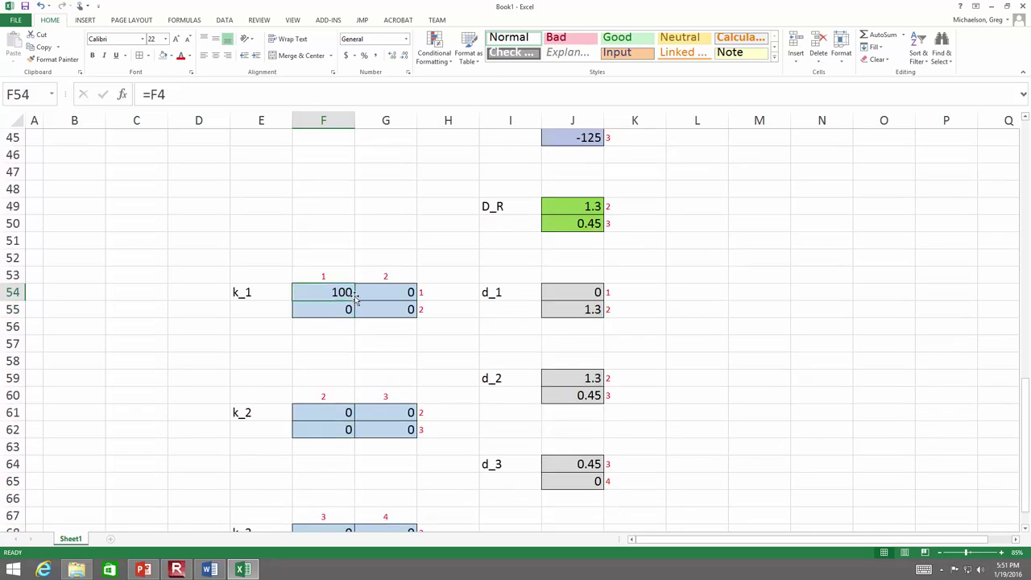
left_click_drag(355, 298, 419, 319)
- Paste the linked k_1 cells into the k_2 and k_3 blocks and align them with d vectors
key("ctrl+c")
left_click(335, 410)
key("ctrl+v")
scroll(348, 403, "down", 4)
left_click(336, 326)
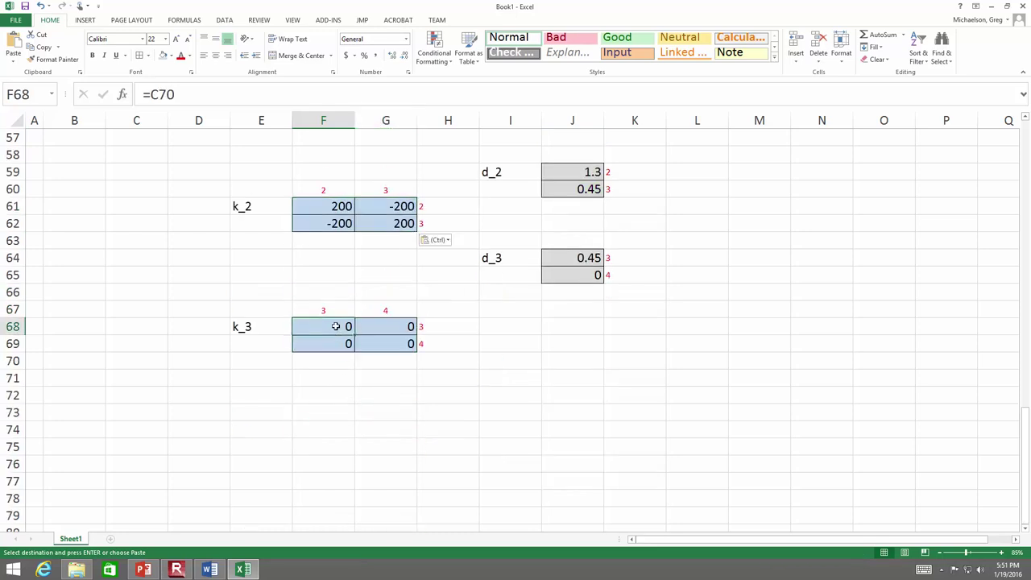
key("ctrl+v")
scroll(370, 334, "up", 2)
left_click_drag(288, 296, 429, 296)
left_click_drag(266, 414, 454, 385)
left_click(453, 412)
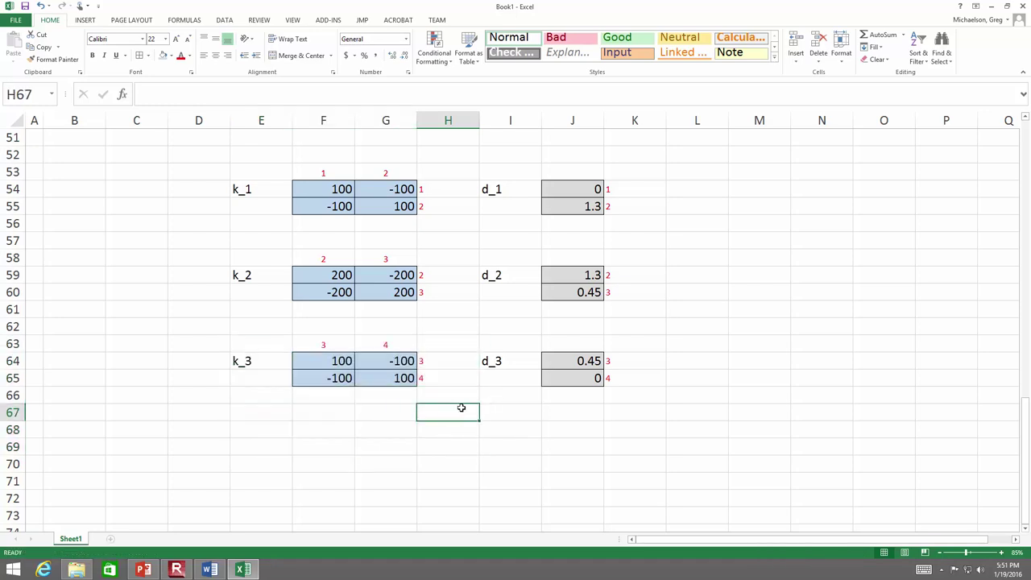
scroll(461, 408, "up", 1, "ctrl")
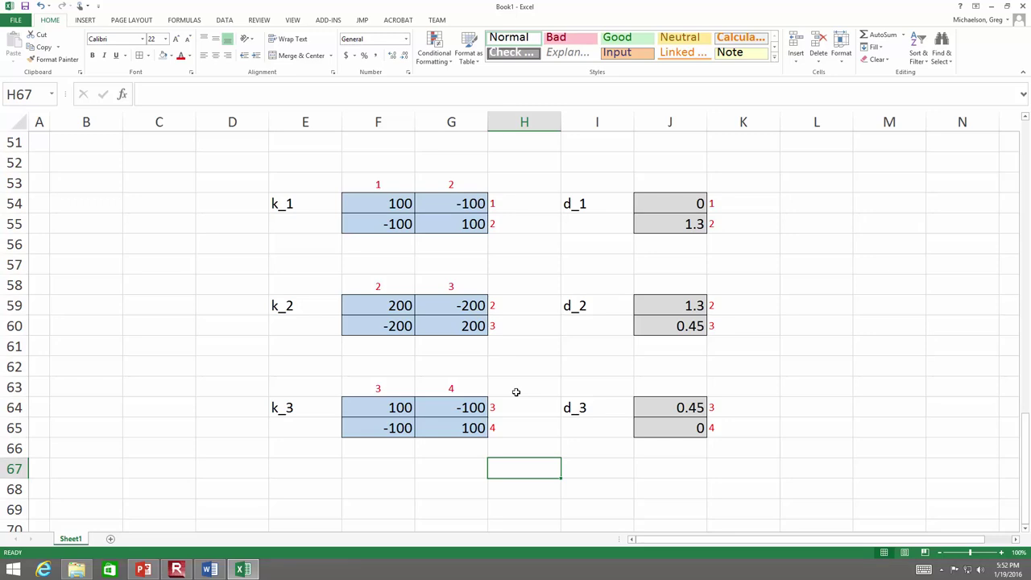
- Copy the d_1 block alongside itself and relabel the copy f_1
left_click_drag(596, 211, 714, 225)
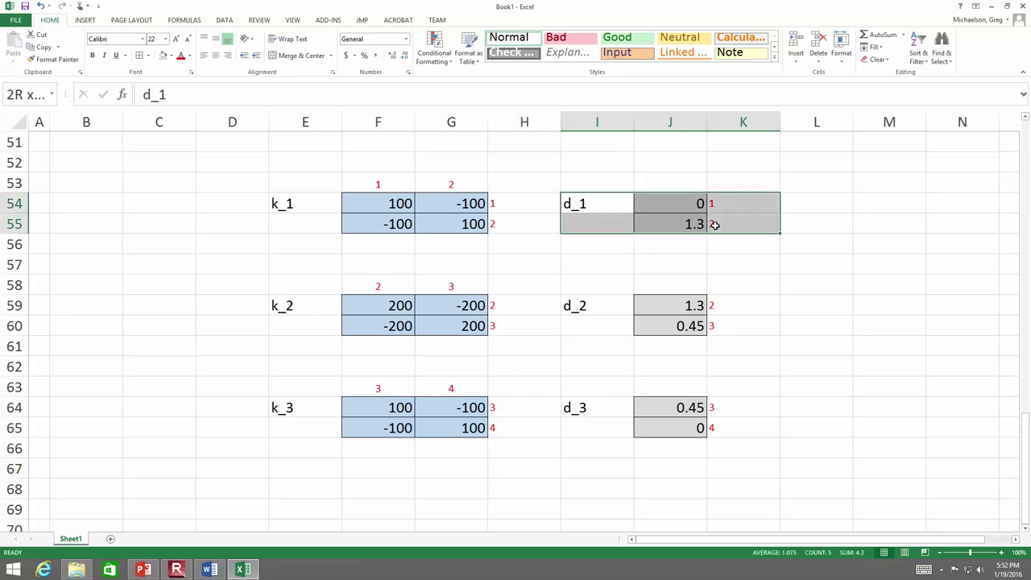
key("ctrl+c")
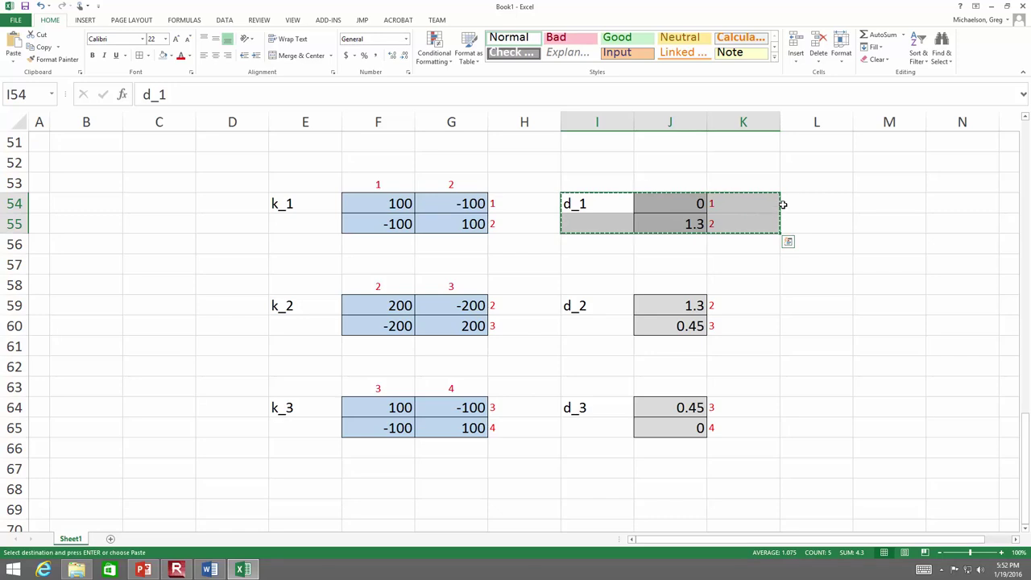
left_click(811, 202)
key("Return")
key("Down")
key("Down")
key("Down")
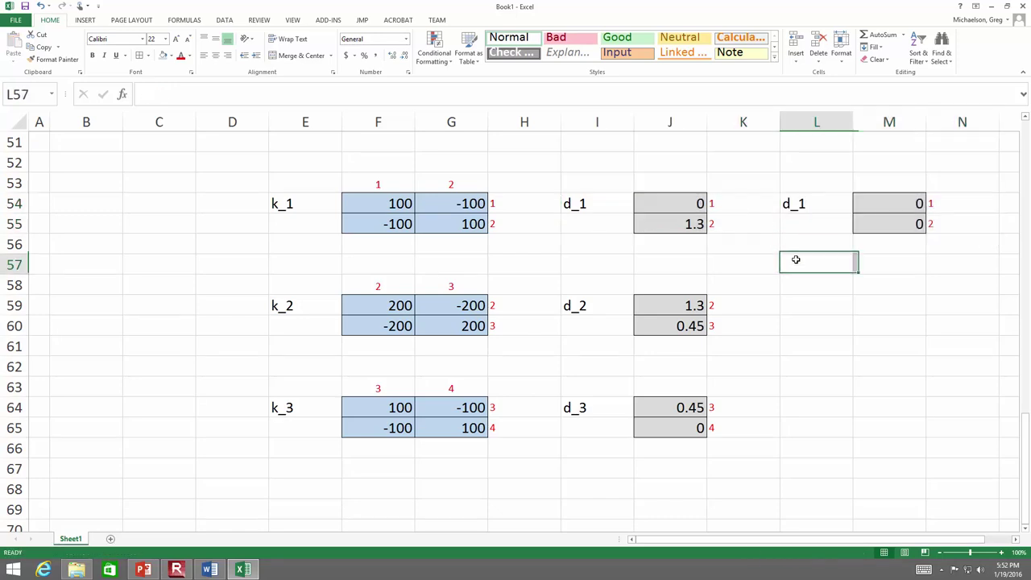
left_click(797, 201)
left_click(145, 94)
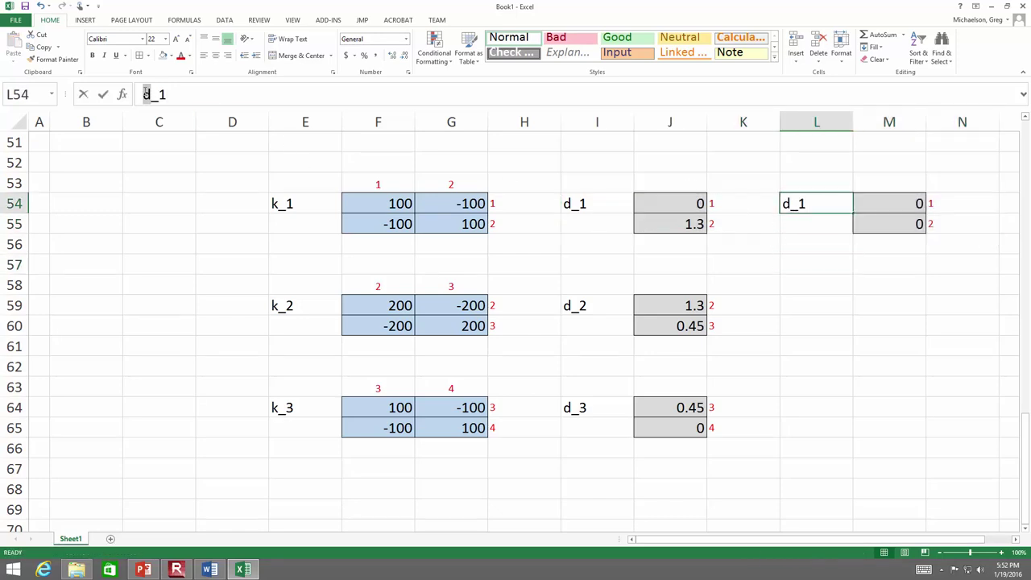
key("Delete")
type("f")
key("Tab")
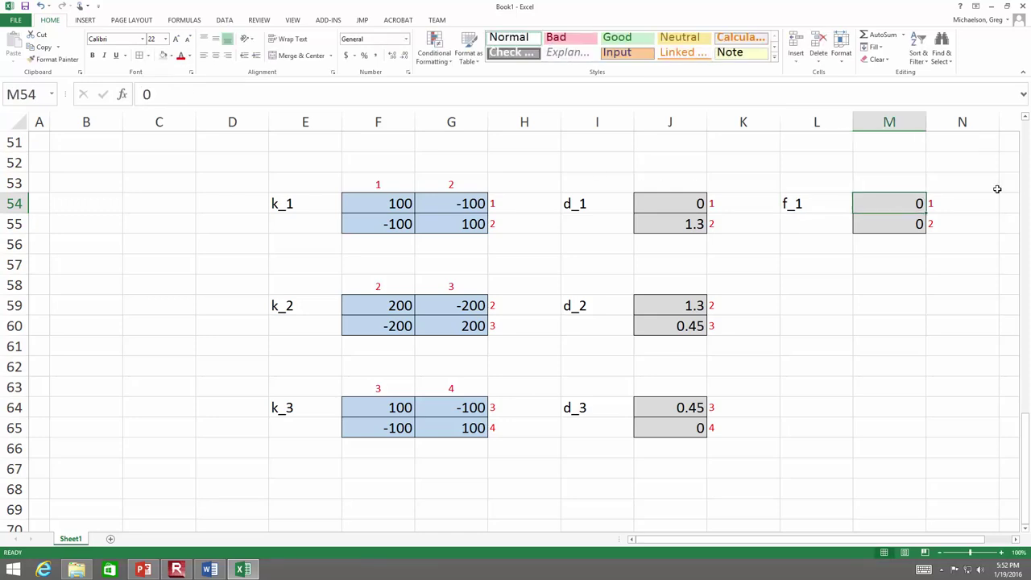
- Clear f_1's copied values and fill those cells light blue
left_click_drag(822, 205, 893, 220)
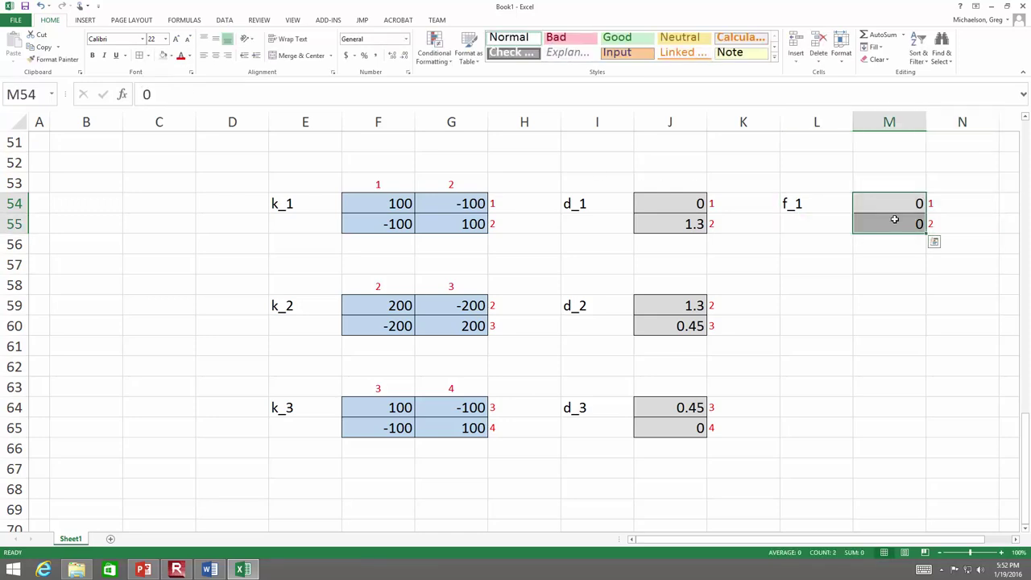
key("Delete")
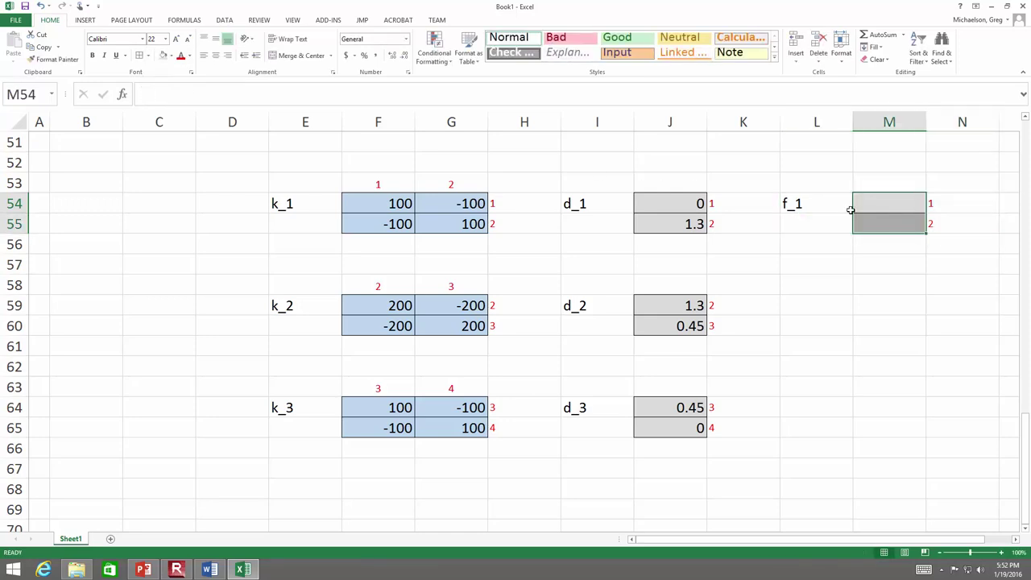
left_click(171, 56)
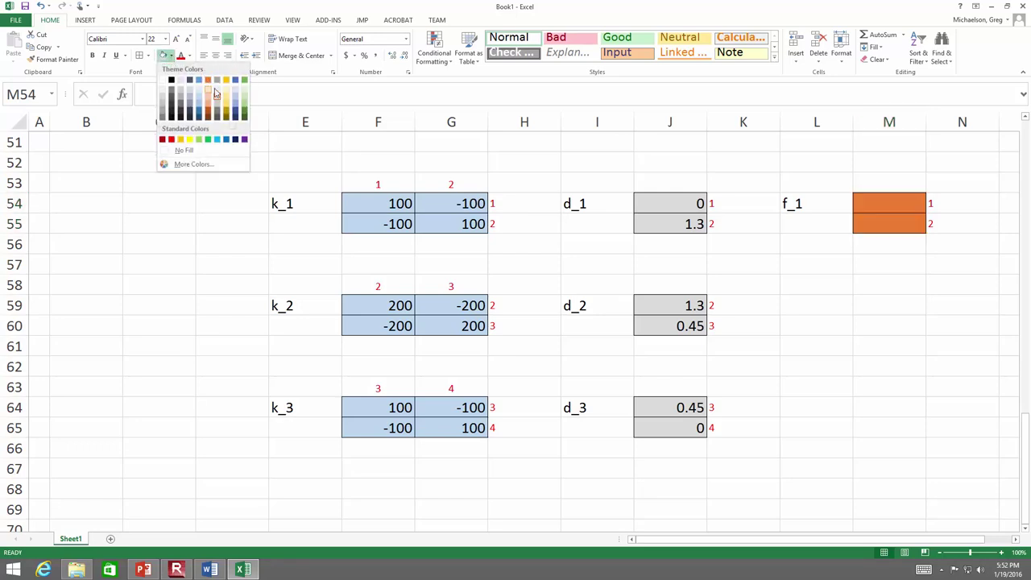
left_click(216, 140)
- Copy the f_1 block beside d_2 and d_3, numbering them 2/3 and 3/4
left_click_drag(815, 209, 969, 228)
key("ctrl+c")
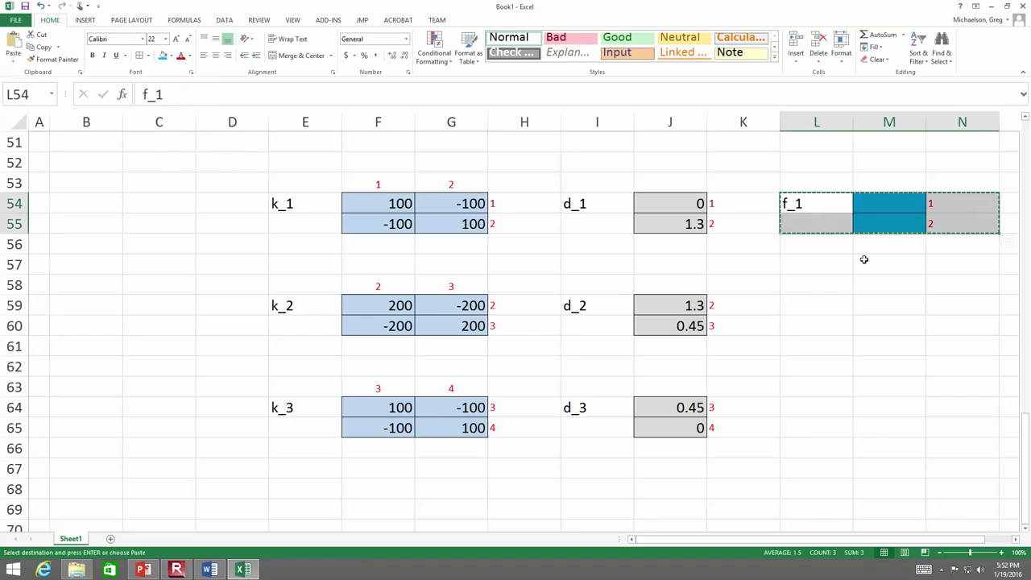
left_click(815, 303)
key("ctrl+v")
left_click(822, 406)
key("ctrl+v")
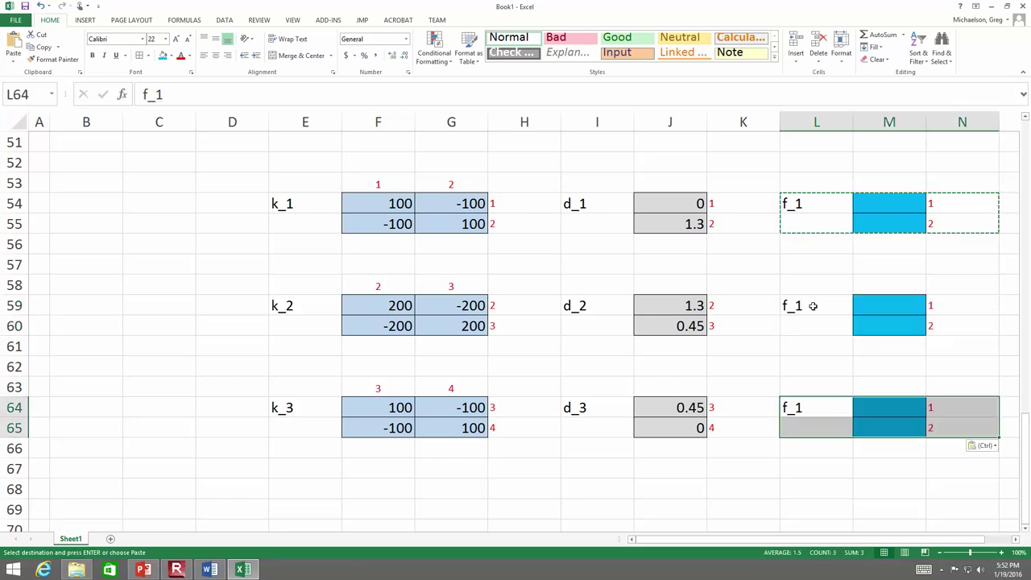
left_click_drag(733, 309, 750, 427)
key("ctrl+c")
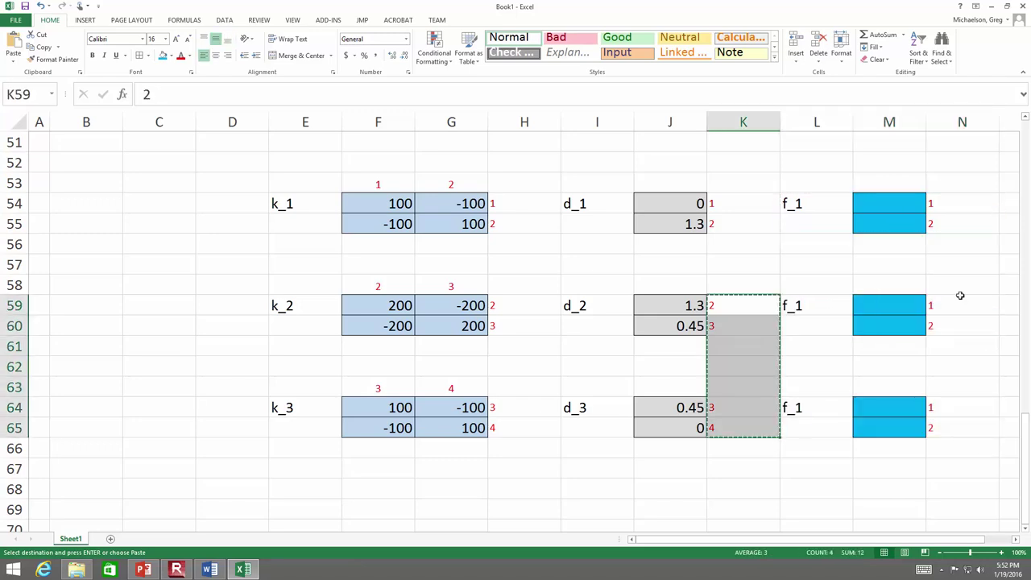
left_click(960, 300)
key("ctrl+v")
- Rename the second and third force vectors to f_2 and f_3
left_click(833, 305)
left_click(163, 94)
key("BackSpace")
type("2")
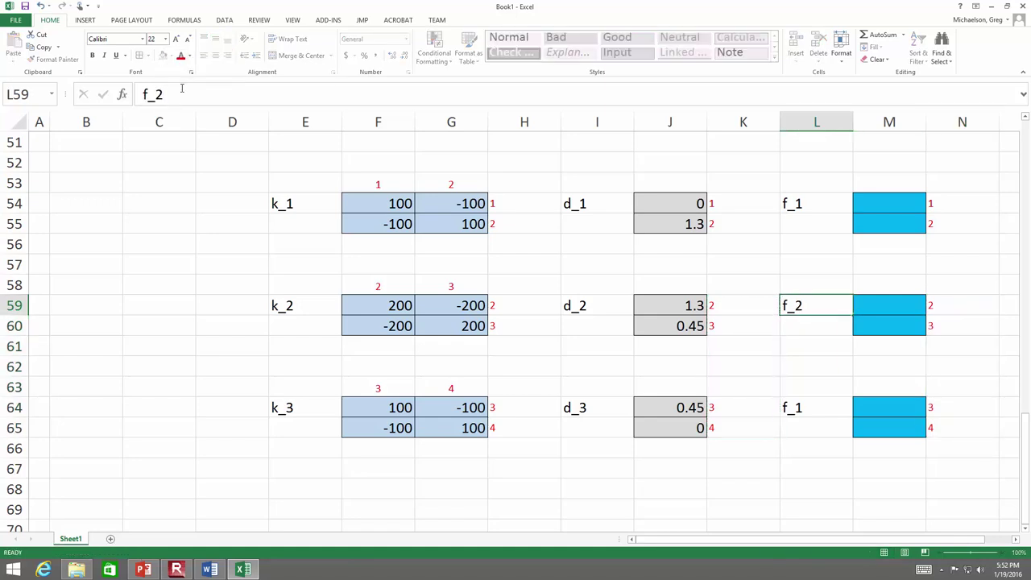
key("Return")
key("Return")
key("Return")
key("Down")
key("Down")
left_click(182, 89)
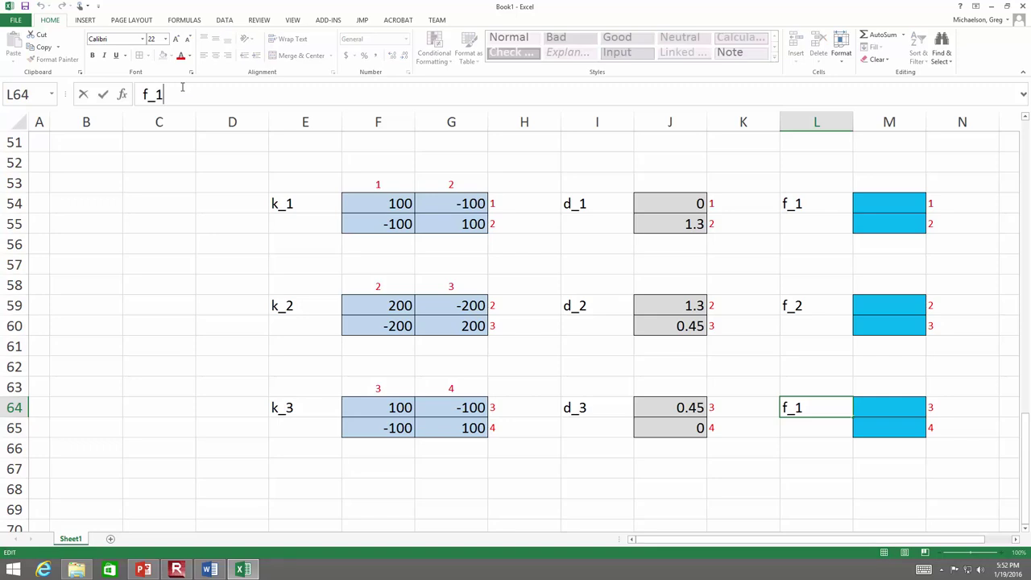
key("BackSpace")
type("3")
key("Return")
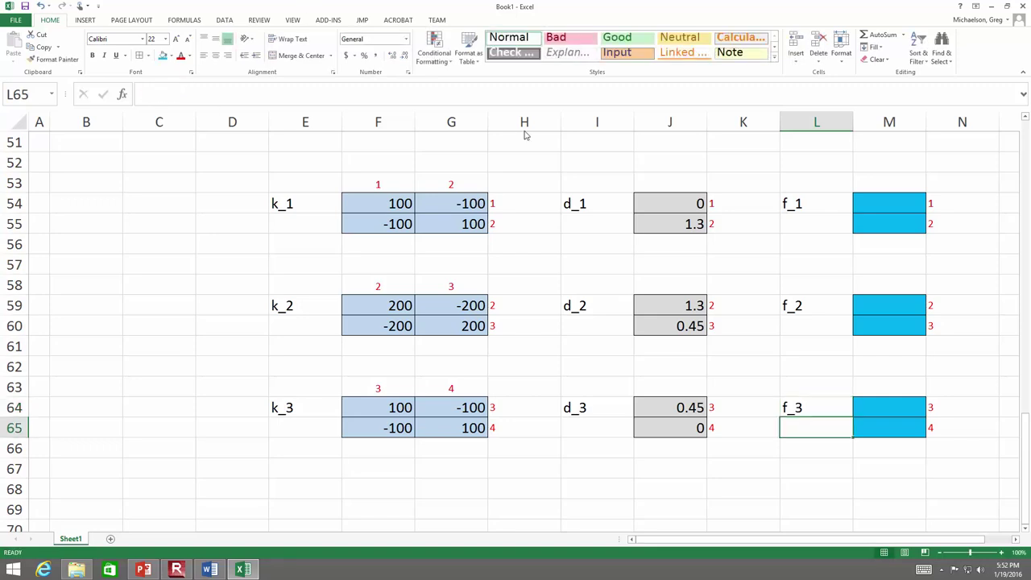
left_click_drag(883, 211, 884, 213)
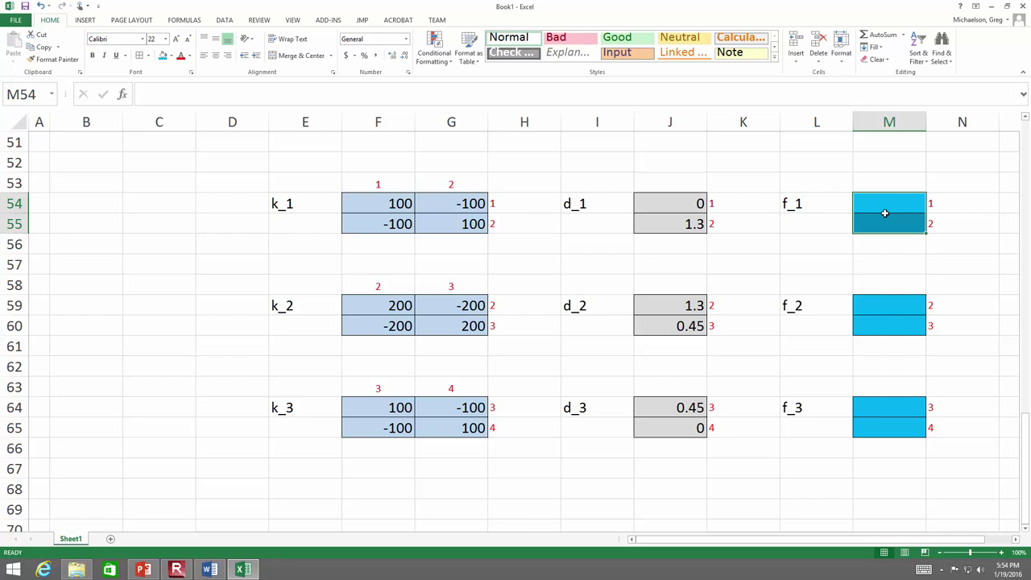
- Enter =MMULT(F54:G55,J54:J55) as an array formula for f_1, giving -130 and 130, and copy it
type("=")
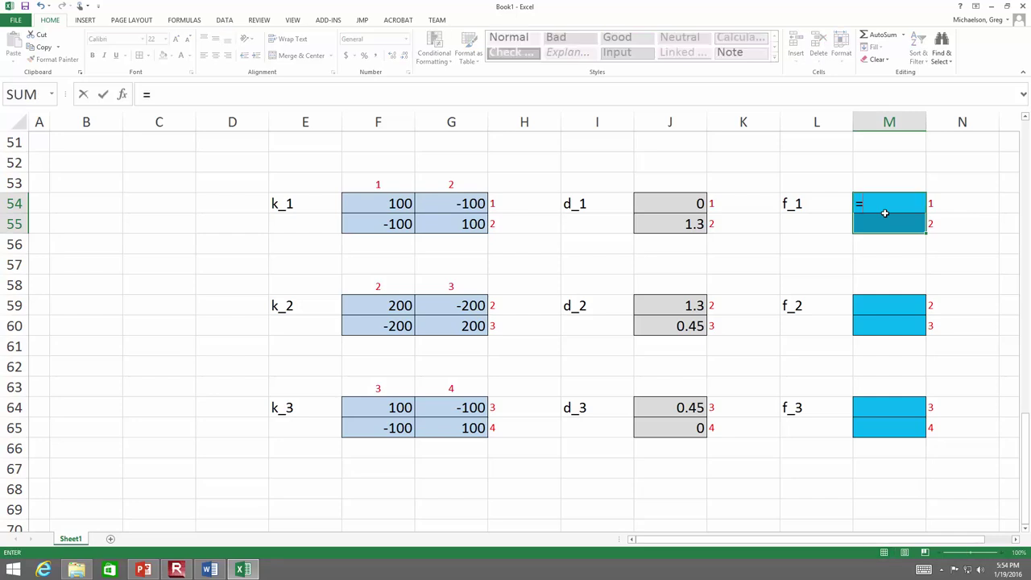
type("mmult(")
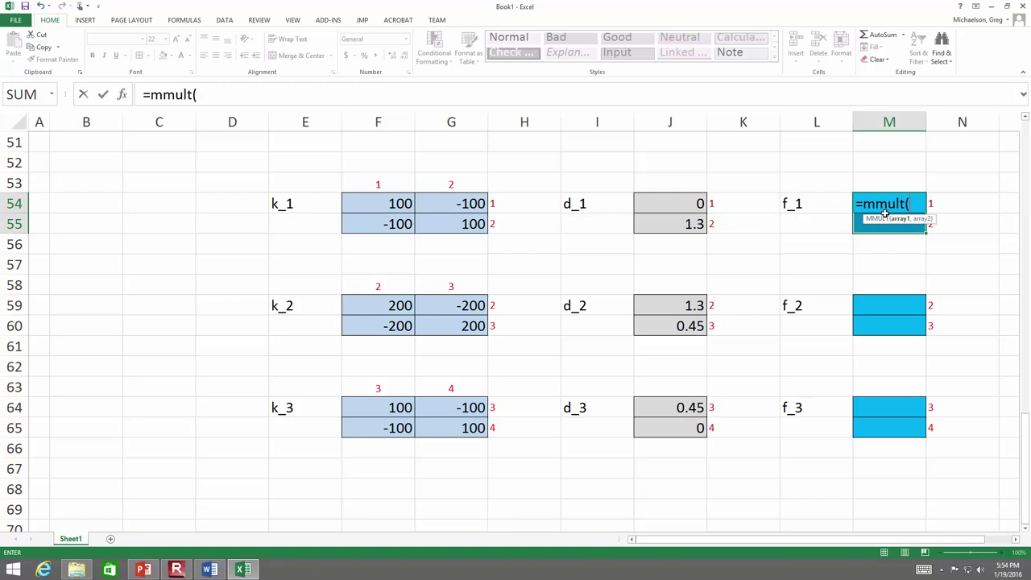
left_click_drag(368, 198, 481, 230)
type(",")
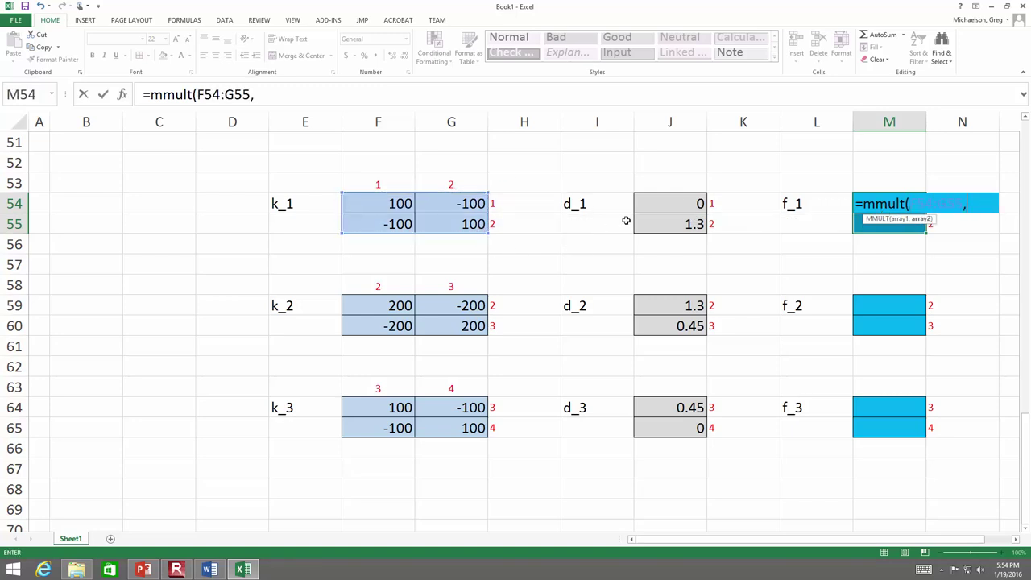
left_click_drag(672, 204, 669, 224)
type(")")
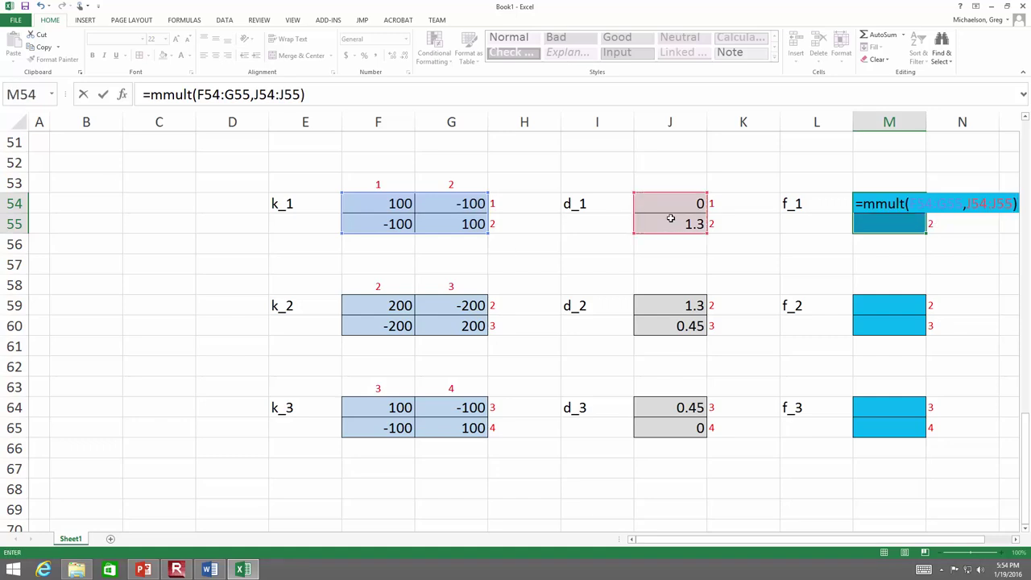
key("ctrl+shift+Return")
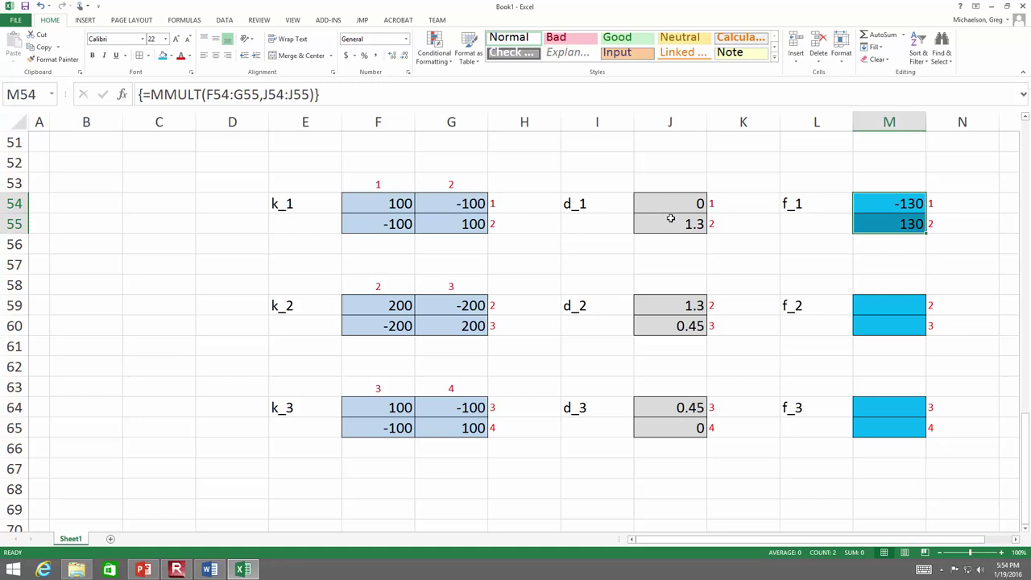
key("ctrl+c")
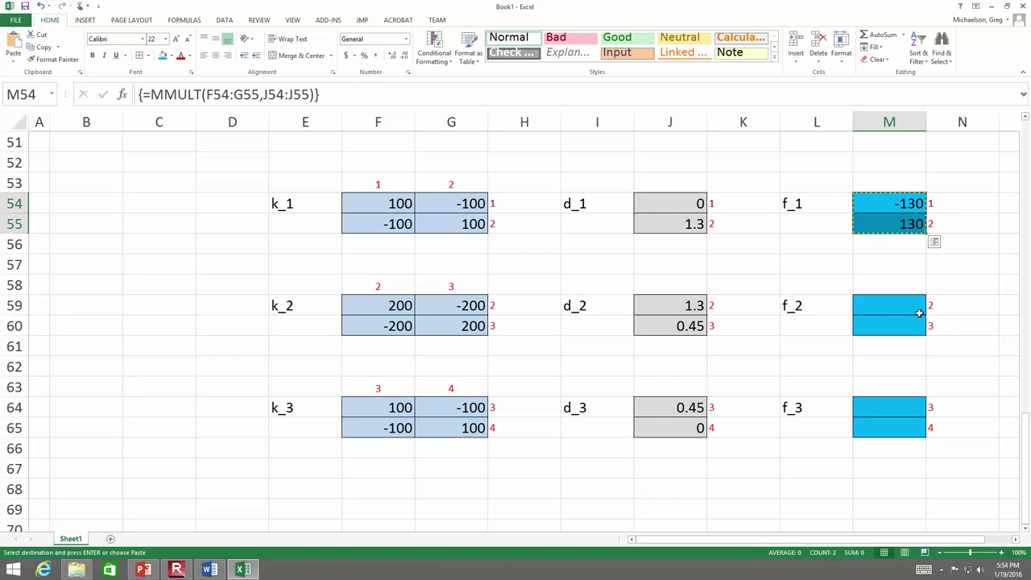
- Paste the MMULT formula into f_2 (170, -170) and f_3 (45, -45), then review f_1's formula
left_click(915, 308)
key("ctrl+v")
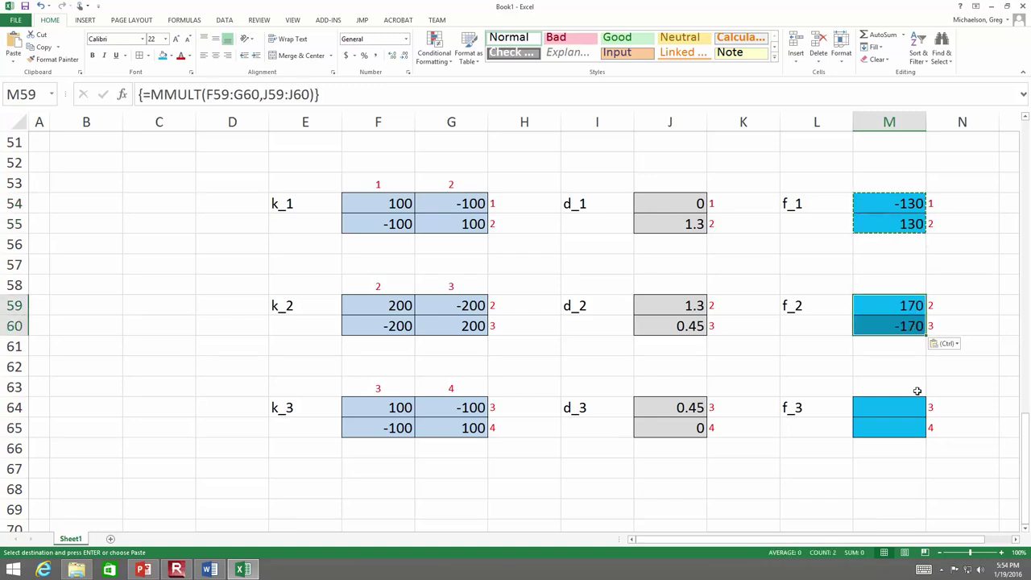
left_click(905, 406)
key("ctrl+v")
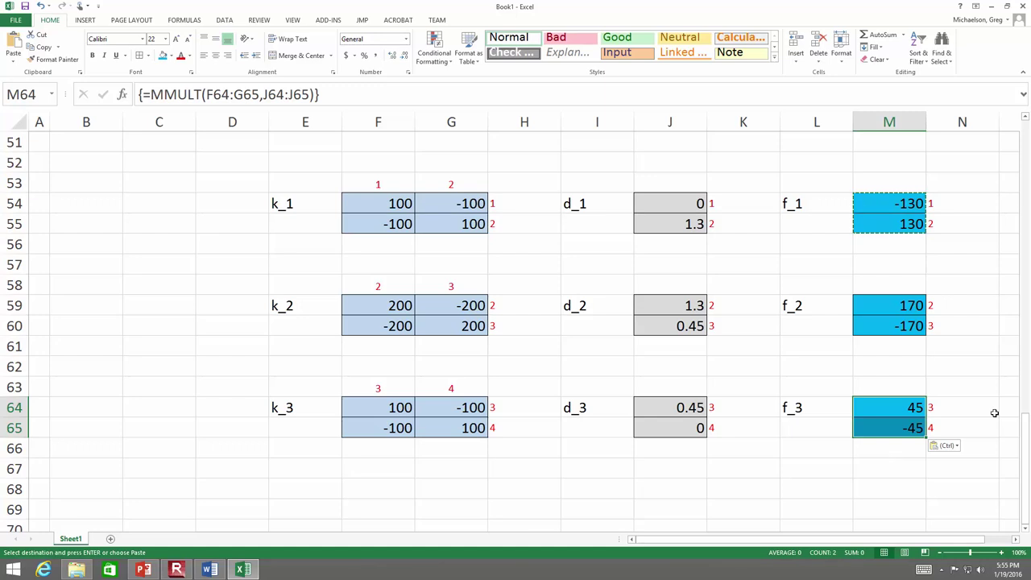
left_click_drag(869, 196, 863, 214)
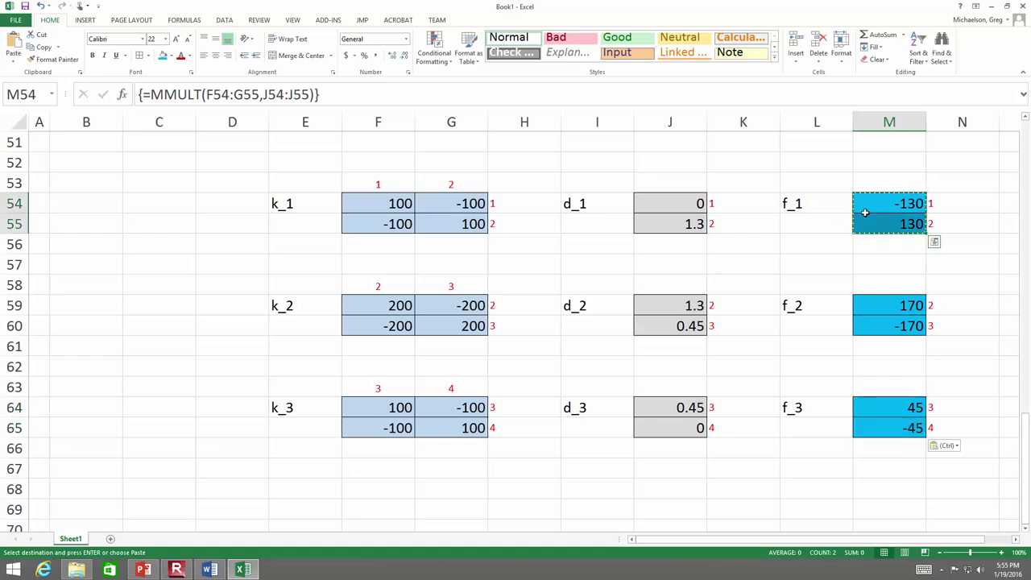
left_click(375, 93)
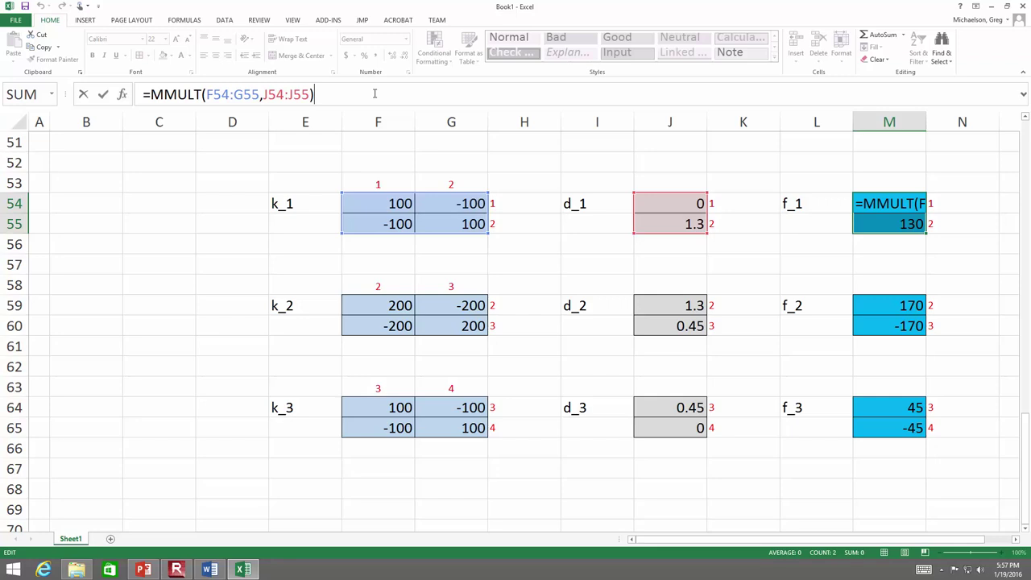
- Enter =MMULT(F54:G55,J54:J55) in M54:M55 as an array formula, giving element-1 forces -130 and 130
key("ctrl+shift+Return")
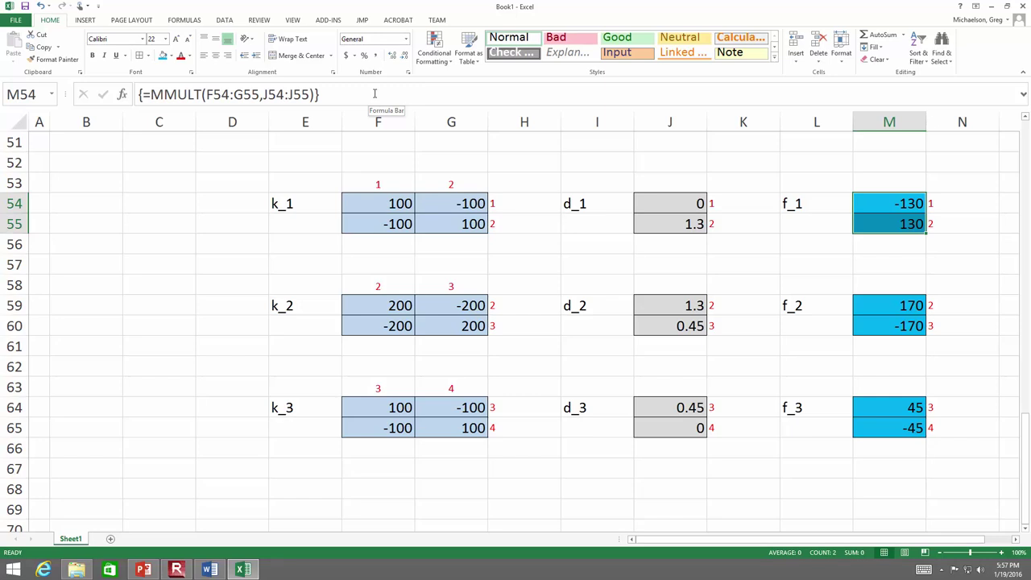
- Label cell I70 'D' below the element blocks
scroll(519, 223, "up", 3)
scroll(520, 223, "down", 2)
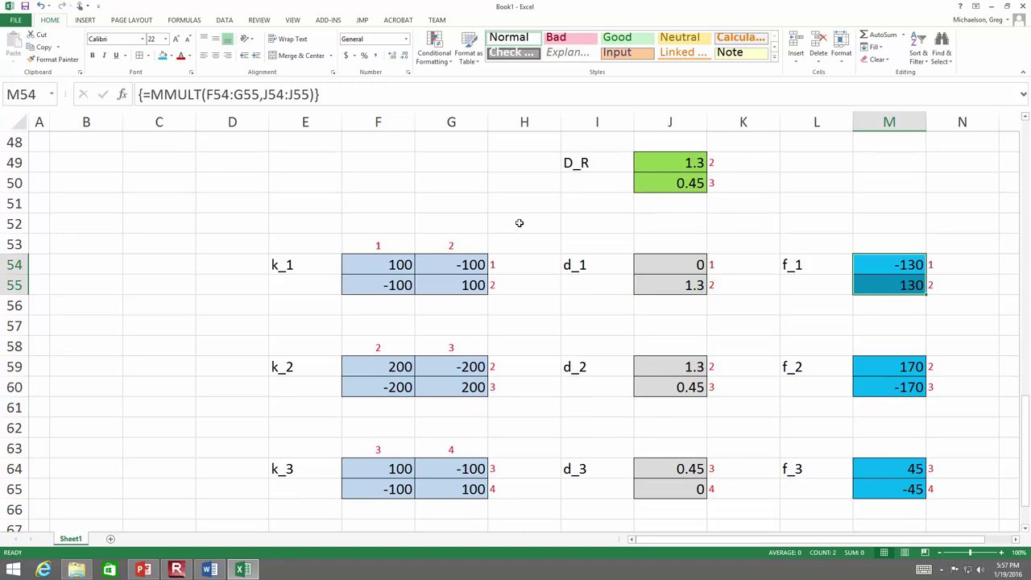
scroll(524, 229, "down", 2)
scroll(594, 325, "down", 1)
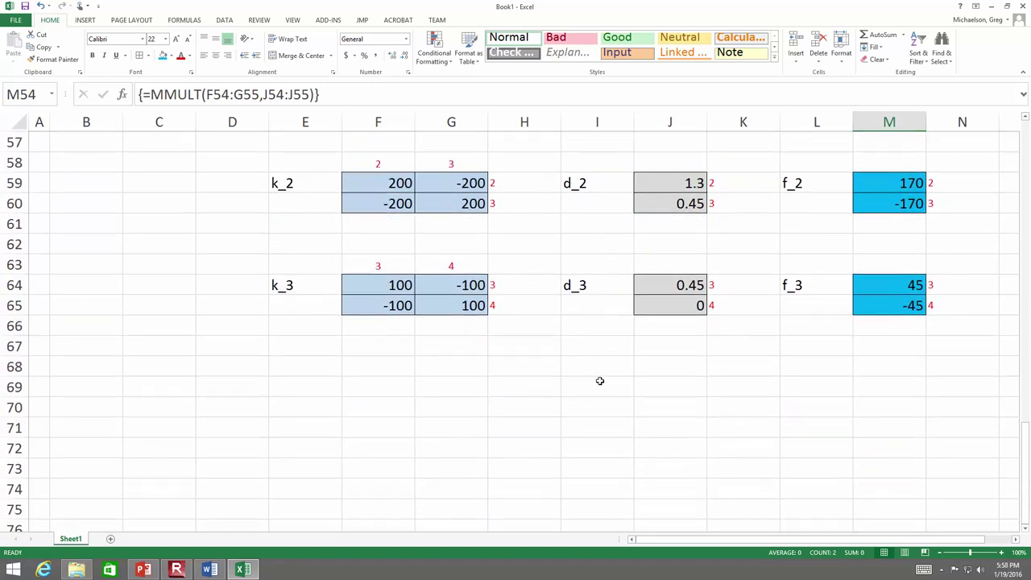
left_click(596, 384)
scroll(592, 400, "down", 1)
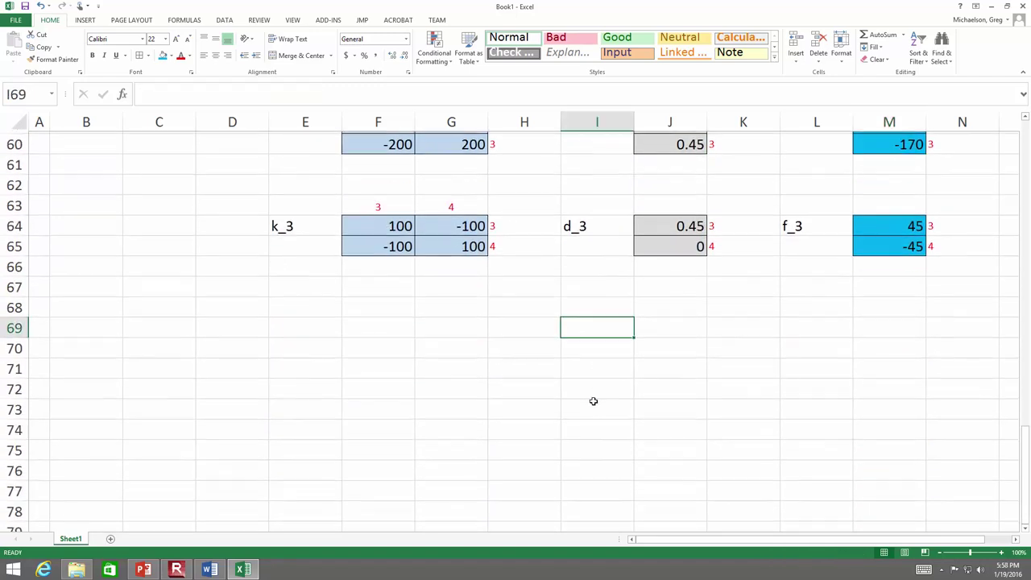
left_click(594, 352)
type("D")
key("Tab")
- Copy the D_R displacement cells into J71:J72
scroll(649, 283, "up", 6)
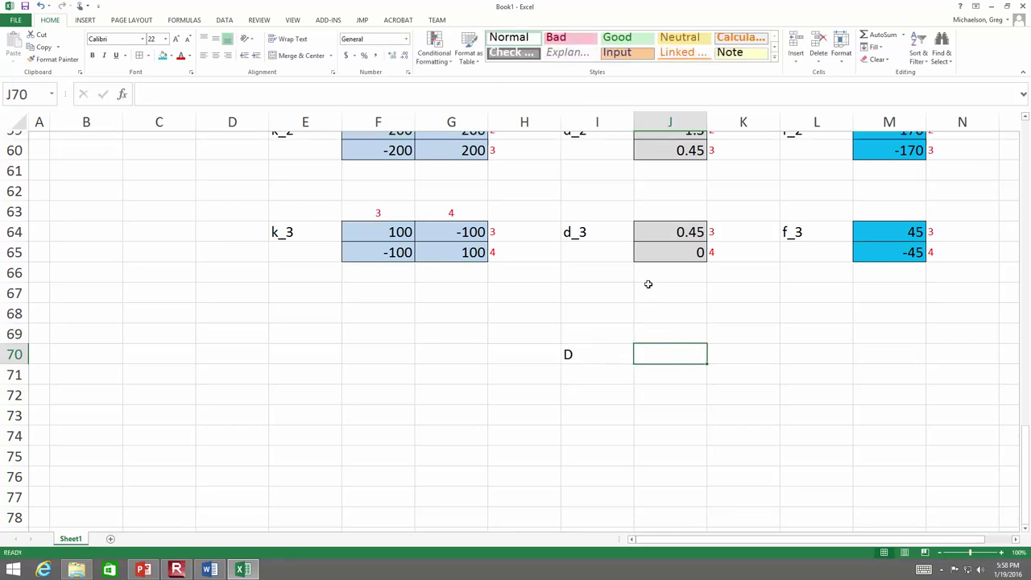
left_click_drag(682, 285, 681, 309)
key("ctrl+c")
scroll(679, 355, "down", 5)
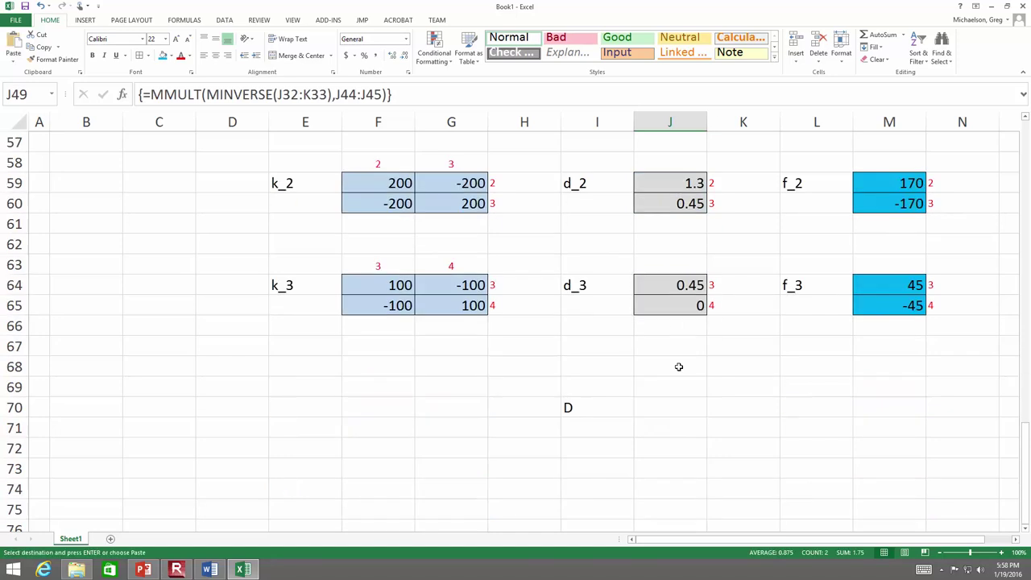
left_click(669, 430)
key("ctrl+v")
- Number the D vector's nodes 1 to 4 in K70:K73
scroll(667, 379, "up", 4)
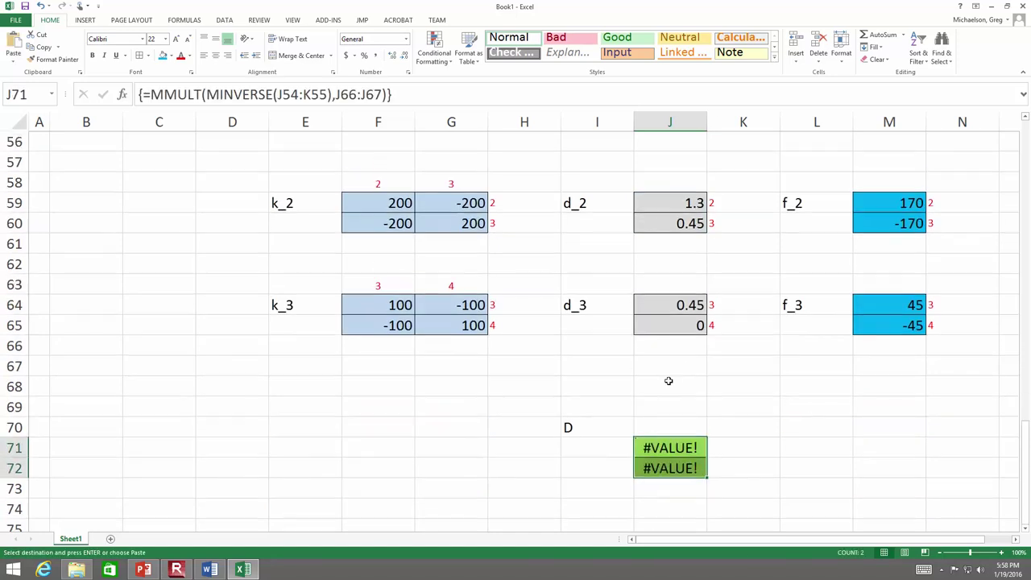
left_click_drag(730, 223, 730, 243)
scroll(725, 300, "down", 6)
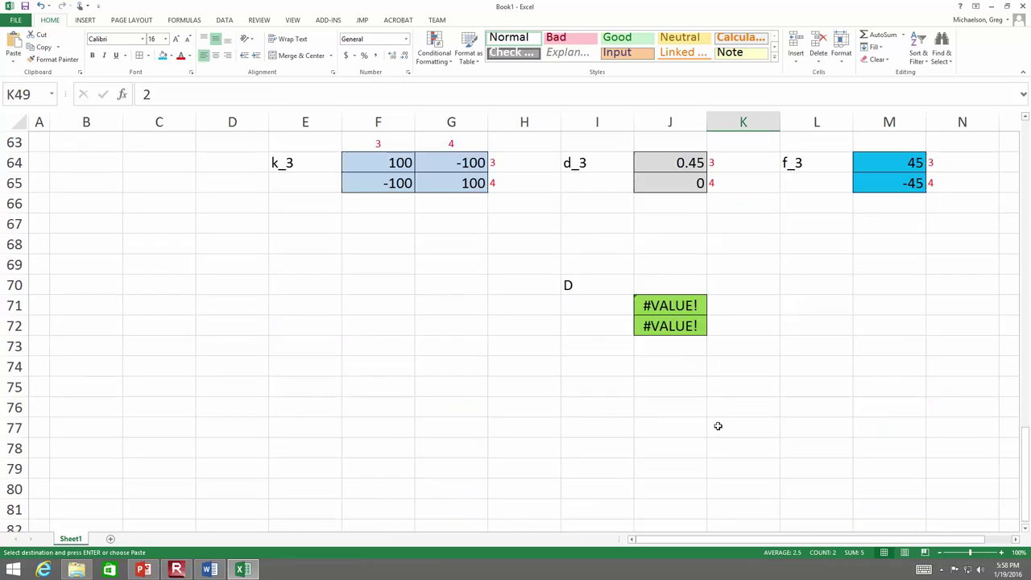
left_click(732, 306)
key("ctrl+v")
left_click(780, 338)
left_click_drag(781, 336, 782, 358)
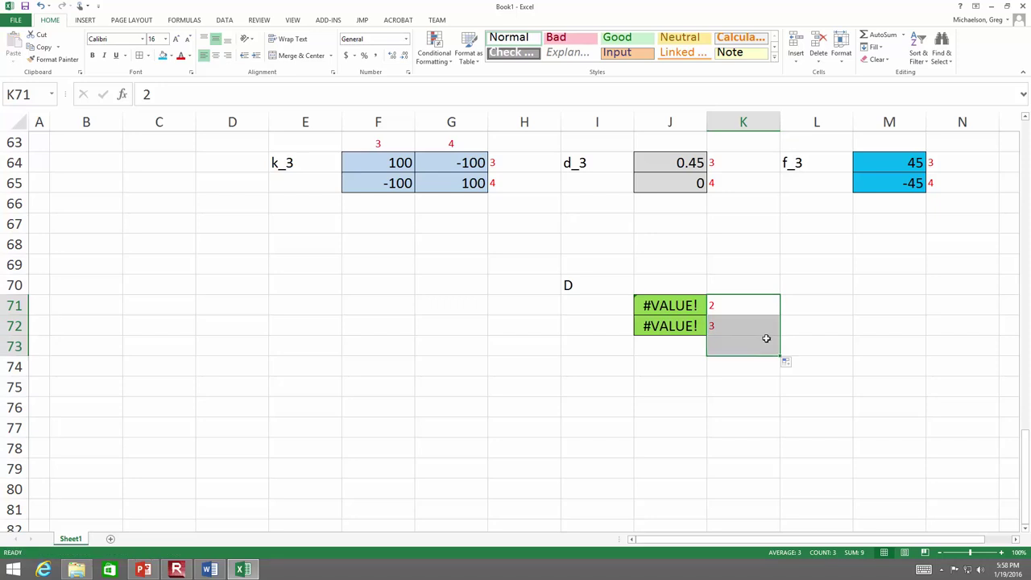
left_click(759, 306)
left_click_drag(779, 315, 776, 282)
left_click(730, 288)
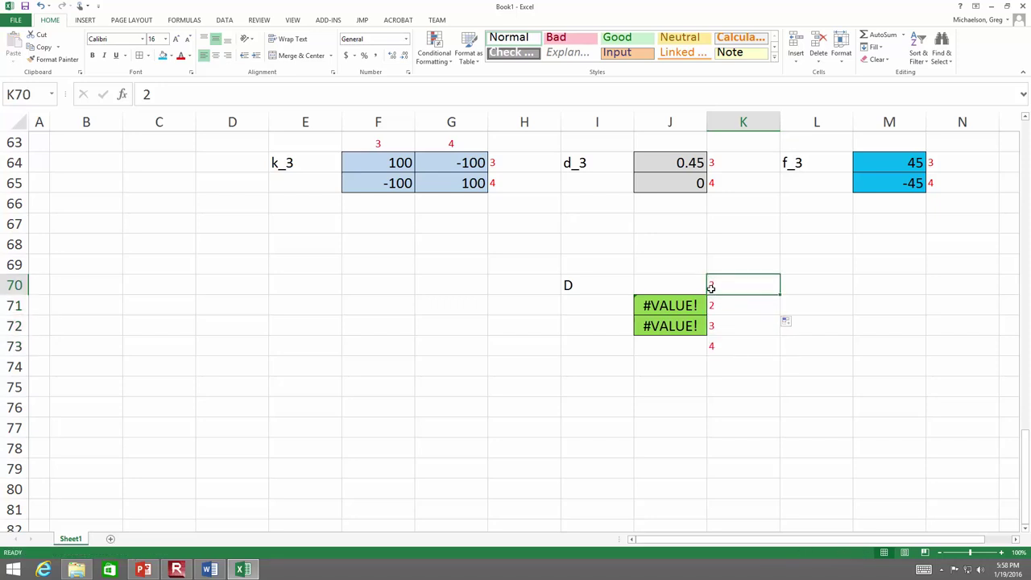
type("1")
key("Return")
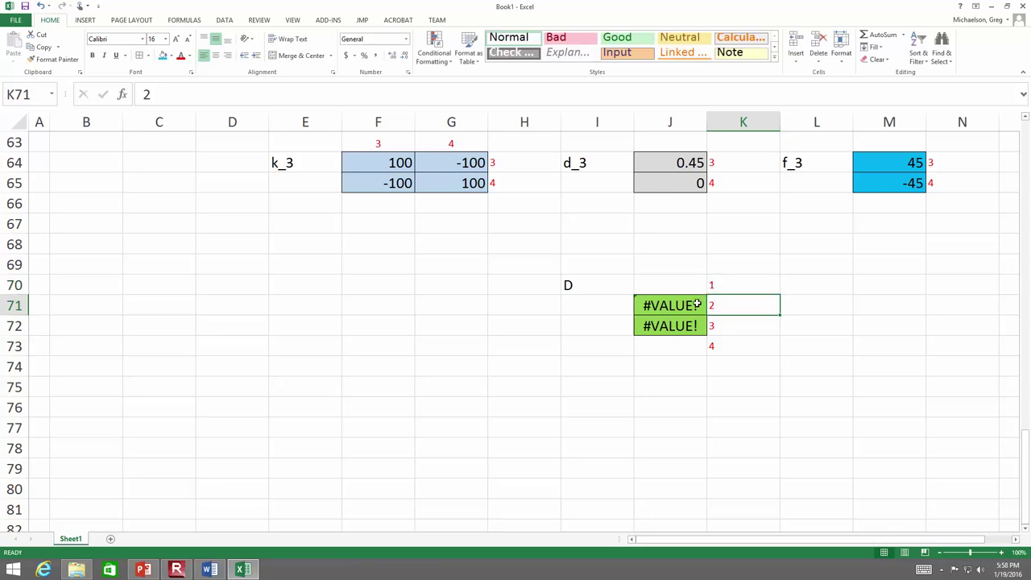
- Clear the #VALUE! cells in J71:J72 and give J70 and J73 the same green fill
left_click(697, 312)
key("shift+Down")
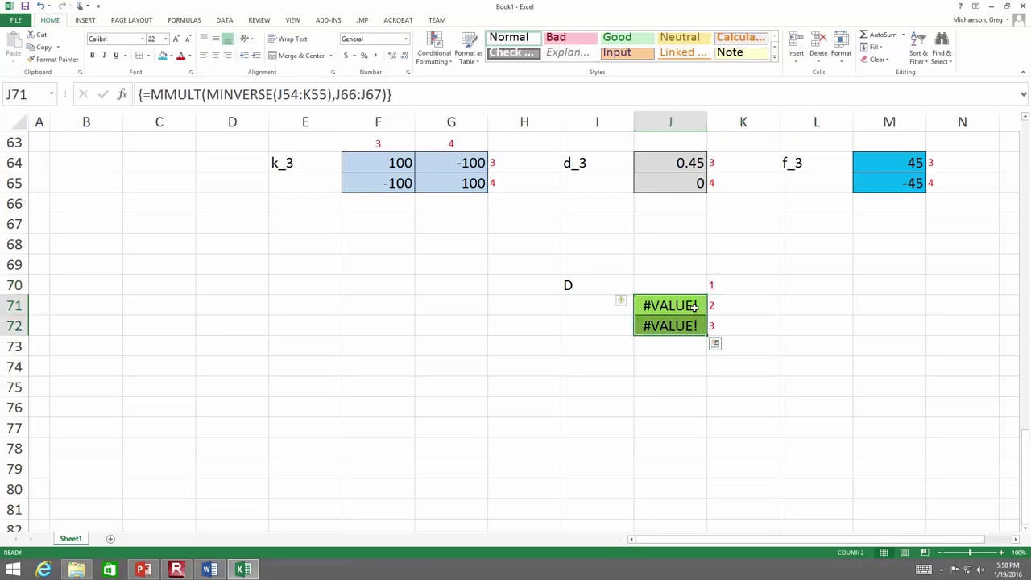
key("Delete")
left_click(690, 307)
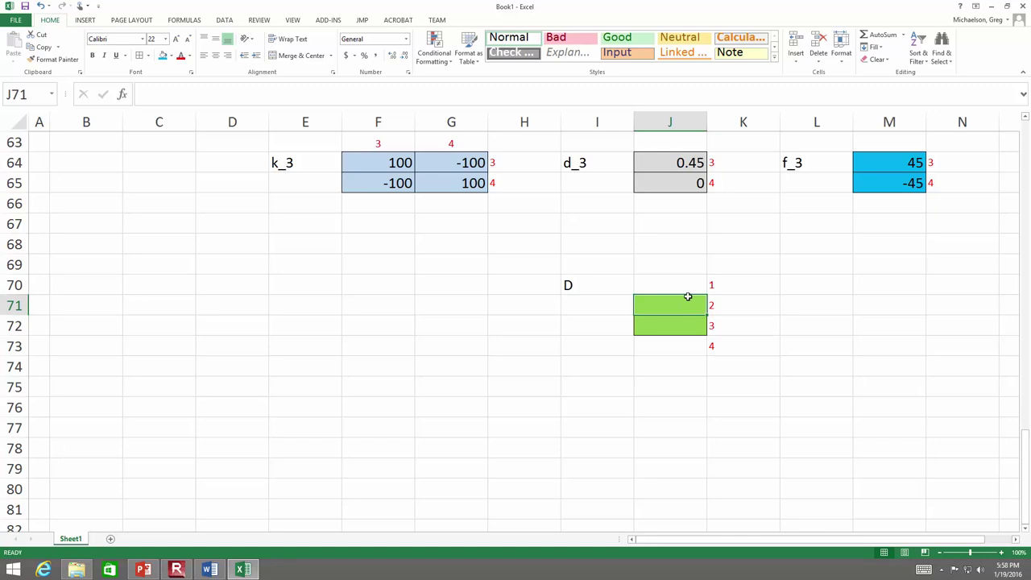
key("ctrl+c")
left_click(684, 283)
key("ctrl+v")
left_click(684, 347)
key("ctrl+v")
key("Escape")
- Copy the K matrix block I24:N28
left_click_drag(573, 286, 741, 350)
scroll(741, 354, "up", 9)
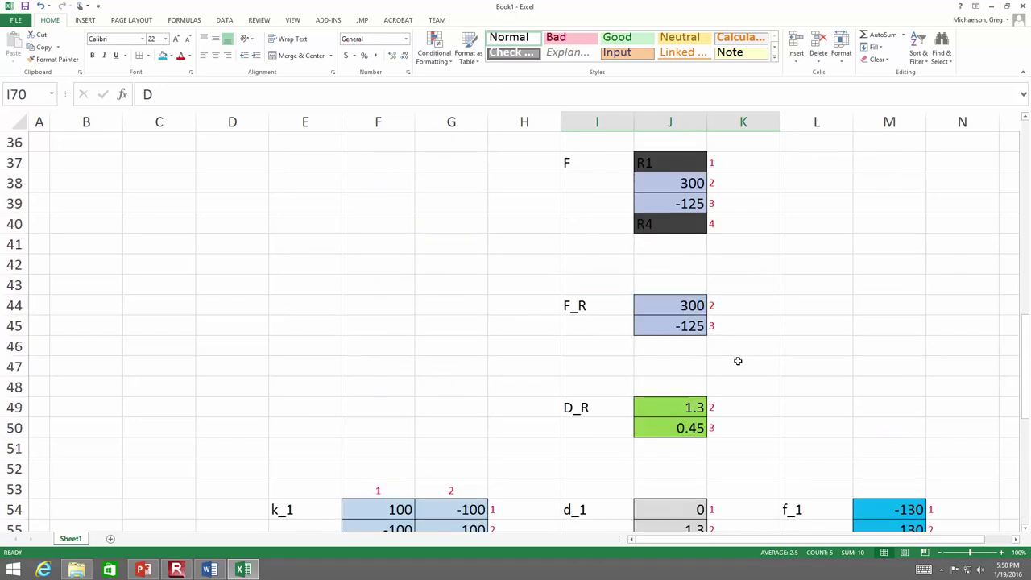
scroll(737, 360, "up", 8)
left_click_drag(600, 385, 963, 465)
key("ctrl+c")
scroll(729, 441, "down", 18)
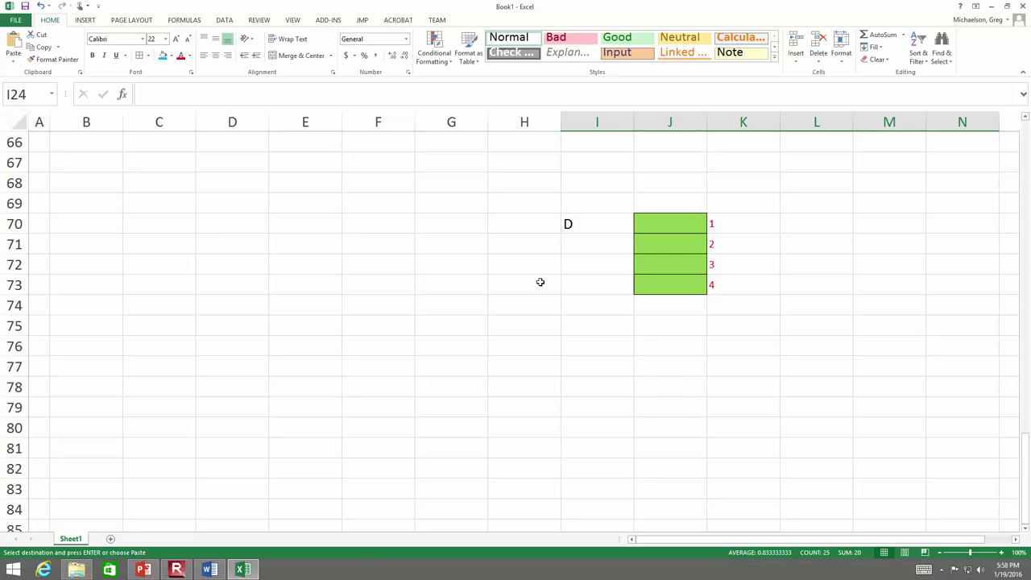
- Paste the copied K matrix block at C69
left_click(501, 223)
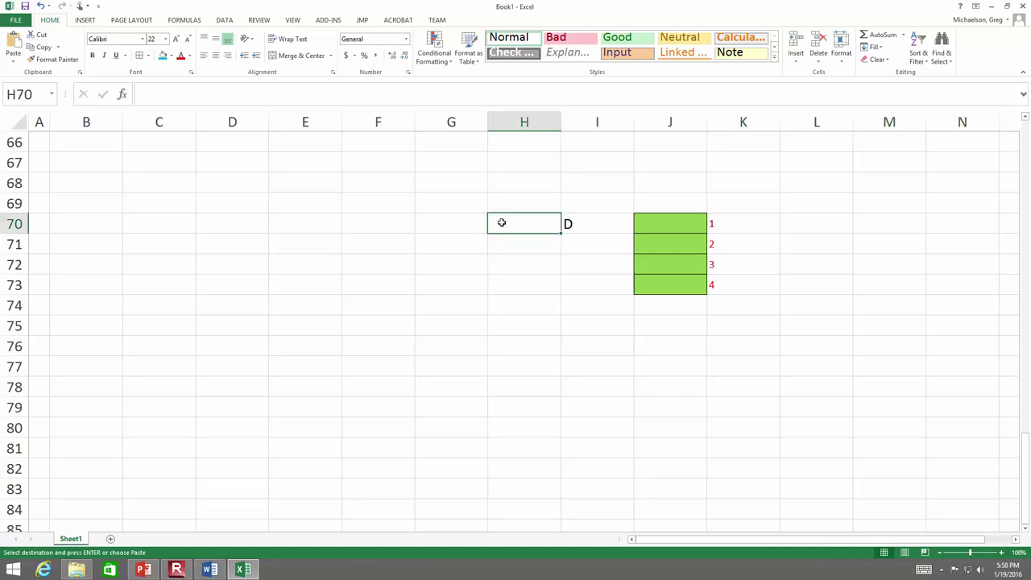
key("Up")
key("Left")
key("Left")
key("Left")
key("Left")
key("Left")
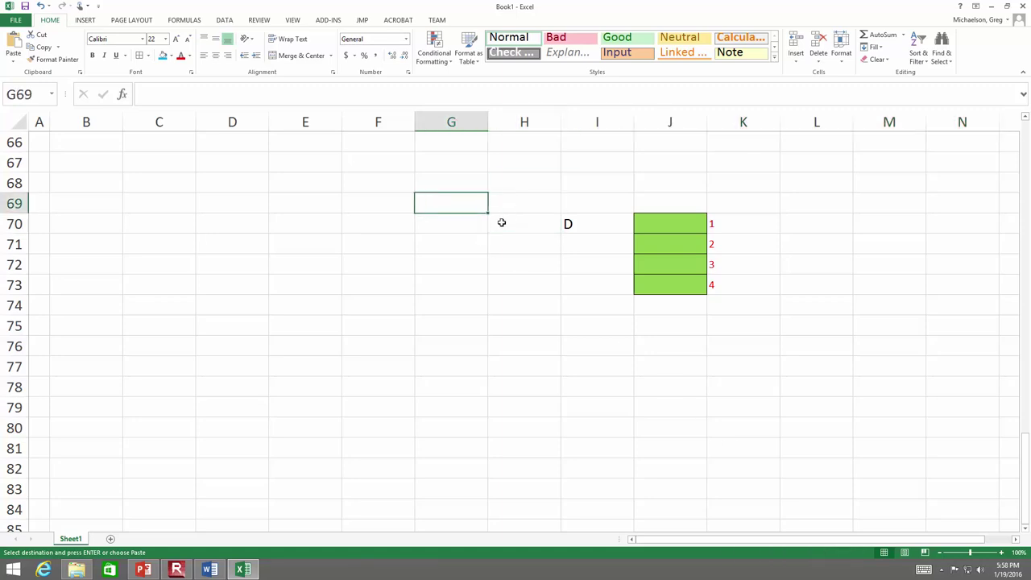
key("ctrl+v")
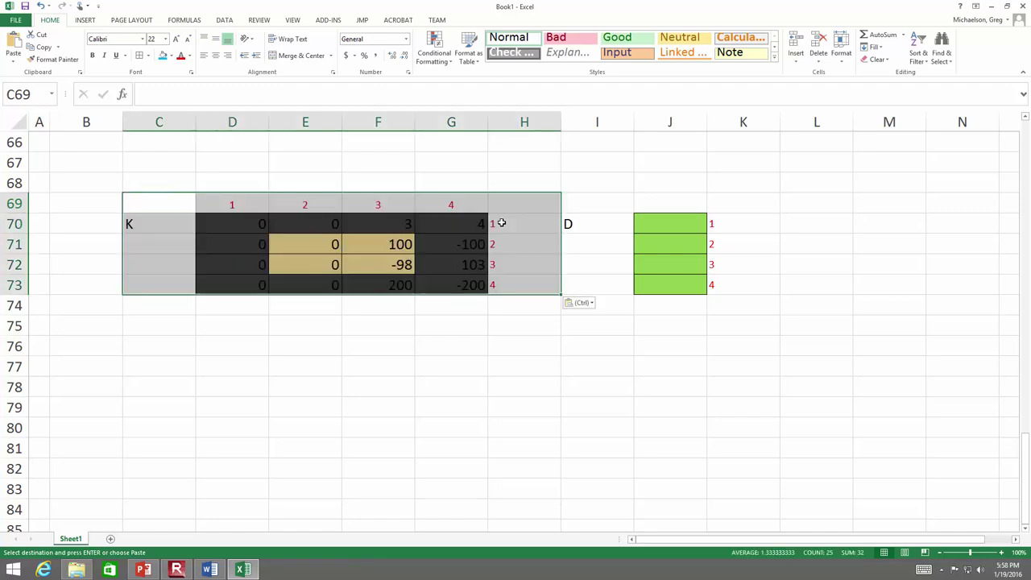
- Format-paint E71's yellow over D70:G73 and clear all the matrix values
left_click(334, 236)
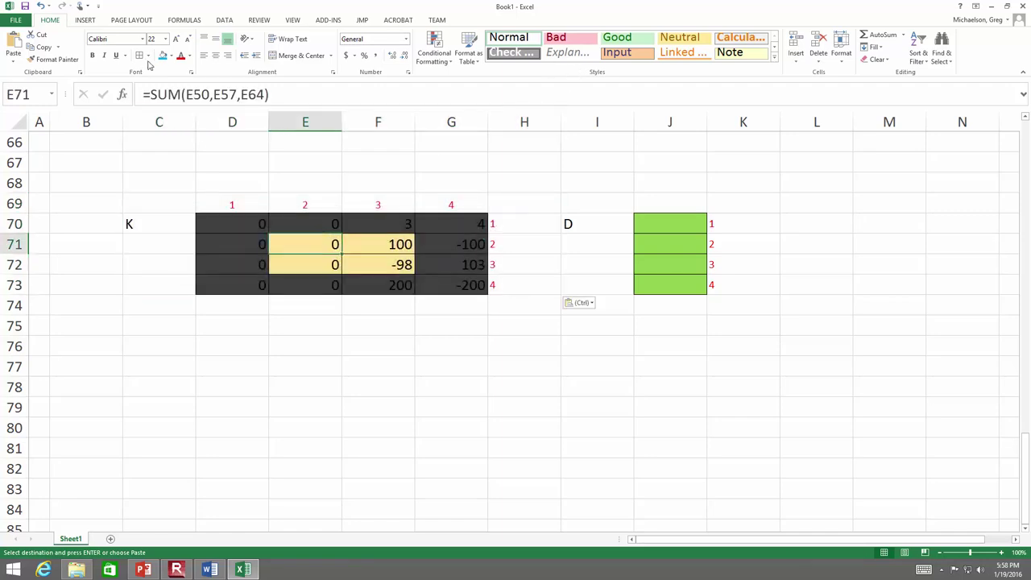
left_click(50, 59)
left_click_drag(236, 222, 427, 221)
left_click_drag(241, 233, 444, 283)
key("Delete")
mouse_move(209, 213)
left_mouse_down()
mouse_move(415, 249)
mouse_move(442, 282)
mouse_move(463, 282)
left_mouse_up()
key("Delete")
left_click(509, 312)
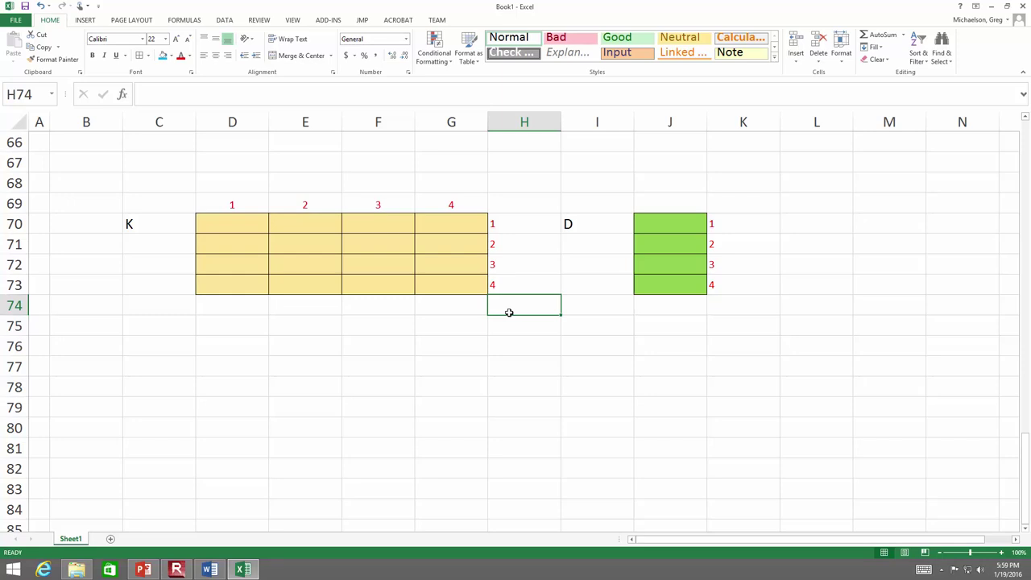
- Copy the D block I70:K73 to L70 and relabel it 'F'
left_click_drag(582, 198, 656, 283)
left_click_drag(596, 226, 754, 291)
key("ctrl+c")
left_click(813, 226)
key("ctrl+v")
left_click(813, 225)
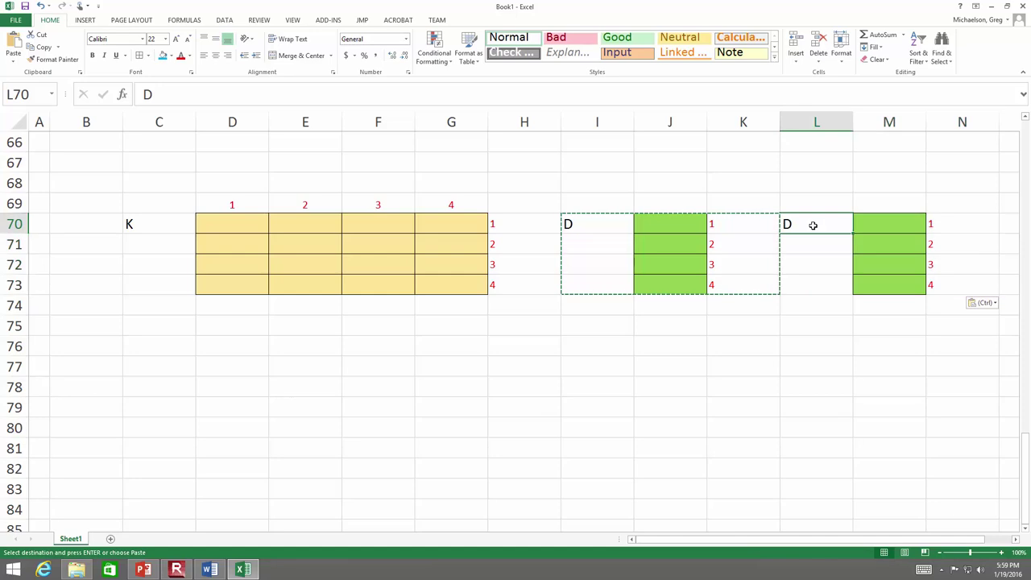
type("F")
key("Return")
- Fill the F vector cells M70:M73 light blue
left_click_drag(875, 228, 880, 287)
left_click(171, 56)
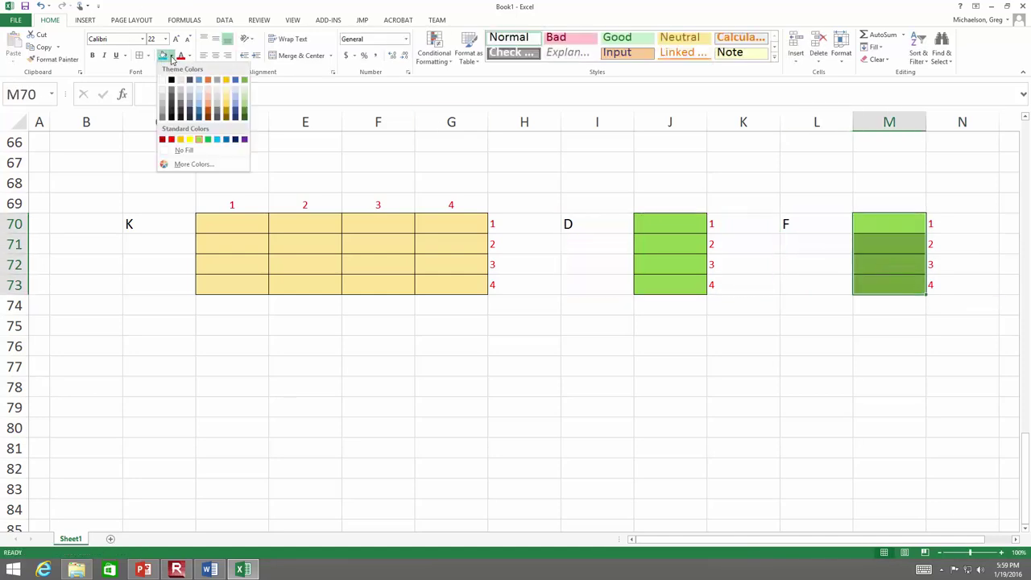
left_click(234, 96)
left_click(638, 427)
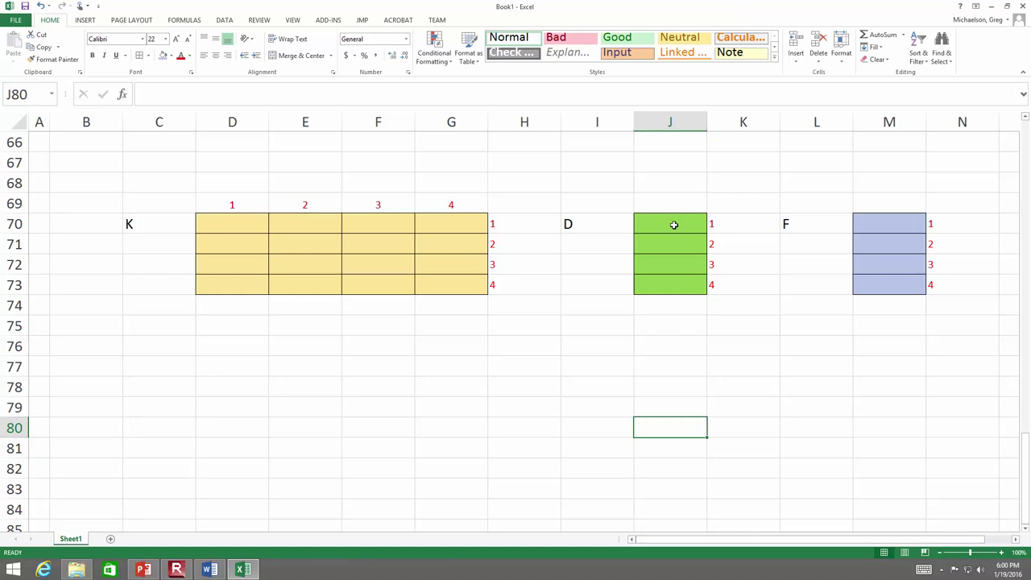
left_click(673, 226)
- Enter 0 in J70 and J73 of the D vector
type("0")
key("Return")
key("Return")
key("Return")
type("0")
key("Return")
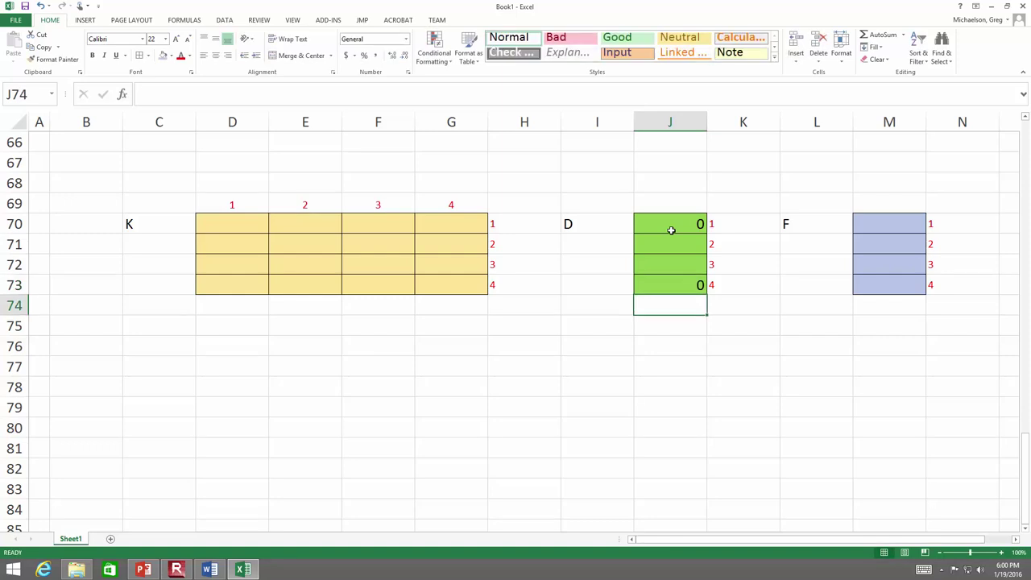
- Link J71 to J49 with =J49 and fill down to J72, giving 1.3 and 0.45
key("Up")
key("Up")
key("Up")
type("=")
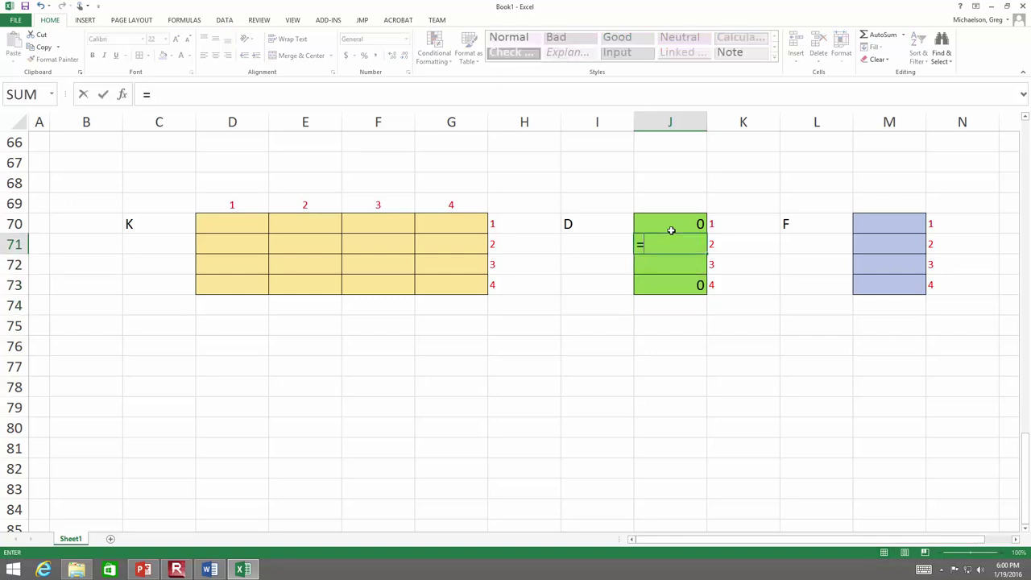
scroll(671, 230, "up", 8)
left_click(685, 281)
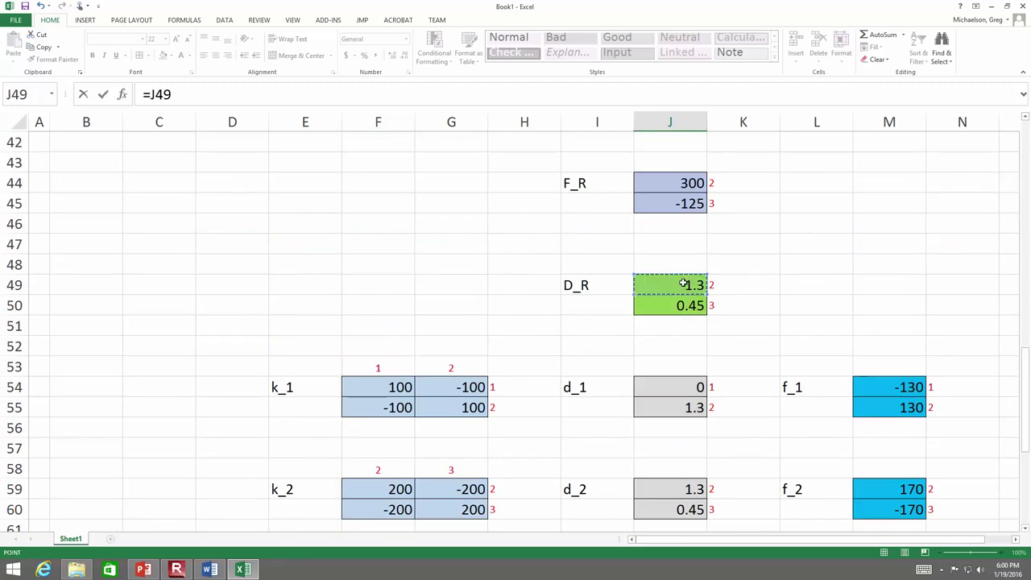
key("Return")
scroll(730, 374, "down", 2)
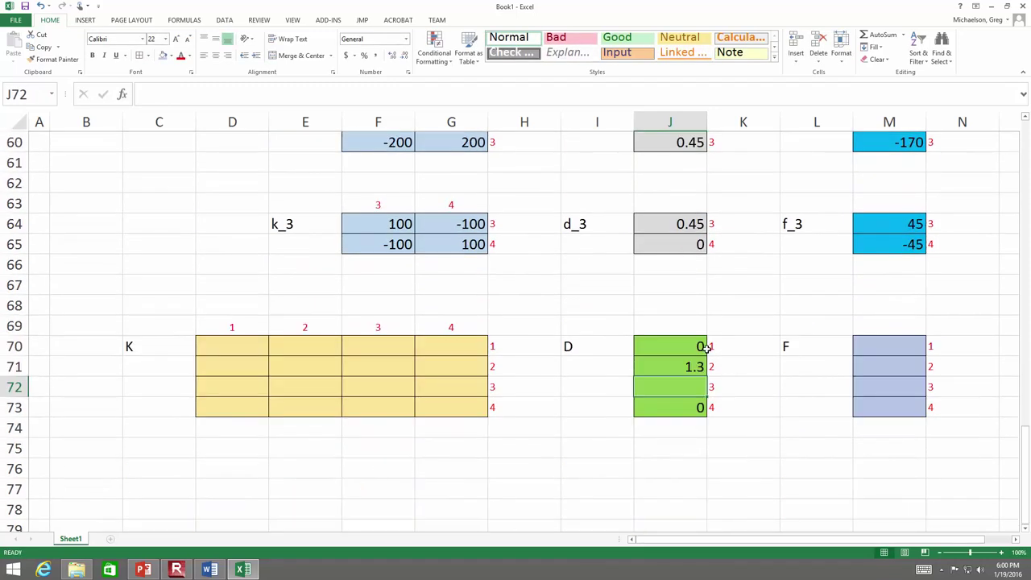
key("Up")
left_click_drag(707, 376, 701, 398)
left_click(613, 413)
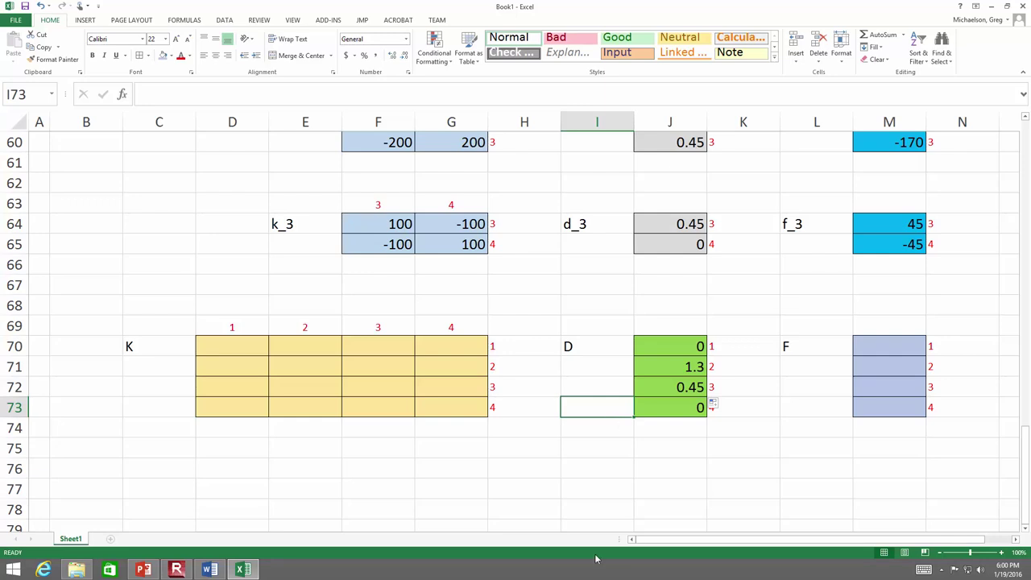
- Enter =J25 in D70 and fill it across to G70 and down to row 73
left_click(228, 351)
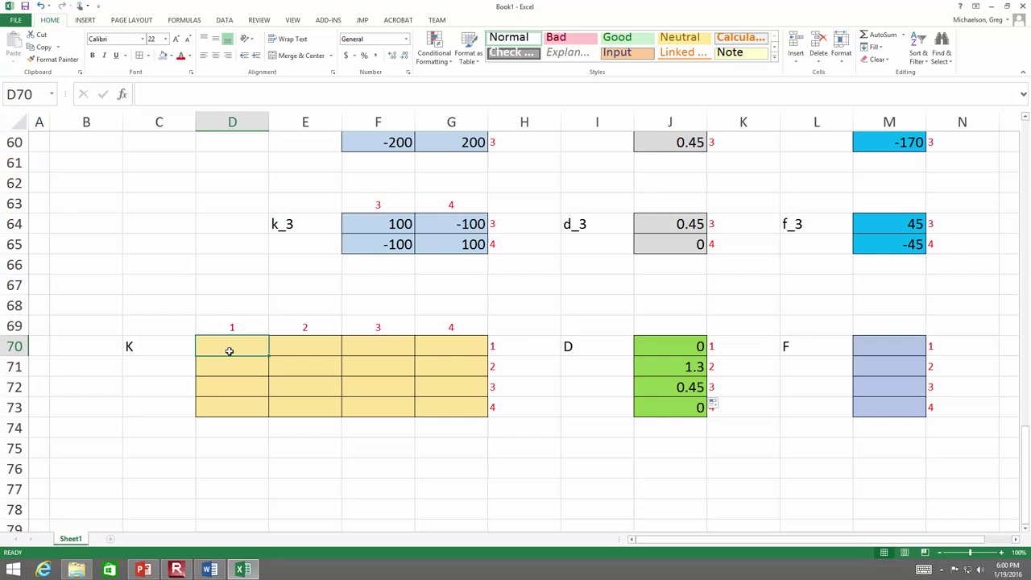
type("=")
scroll(427, 395, "up", 13)
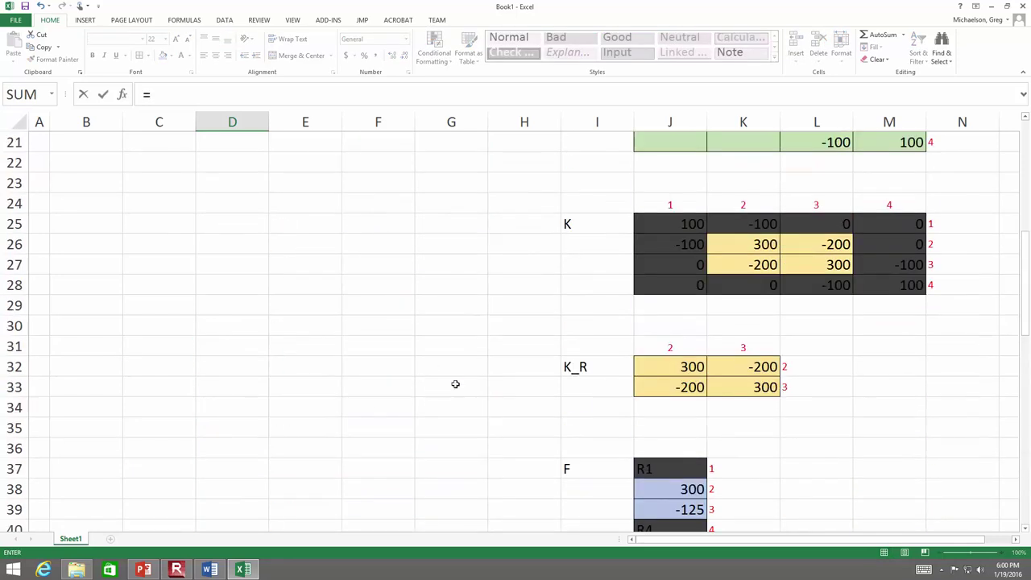
left_click(689, 227)
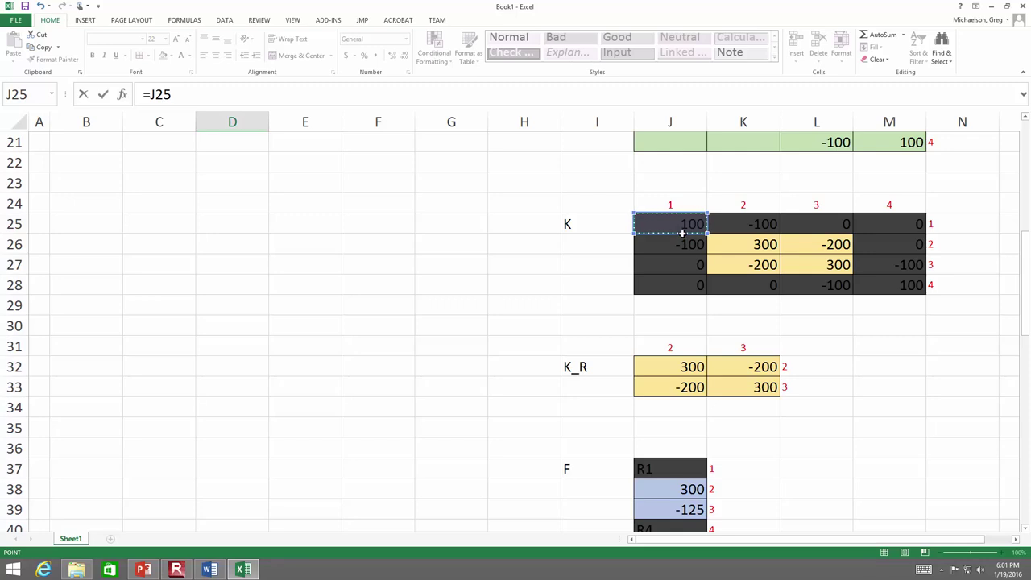
key("Return")
left_click(261, 305)
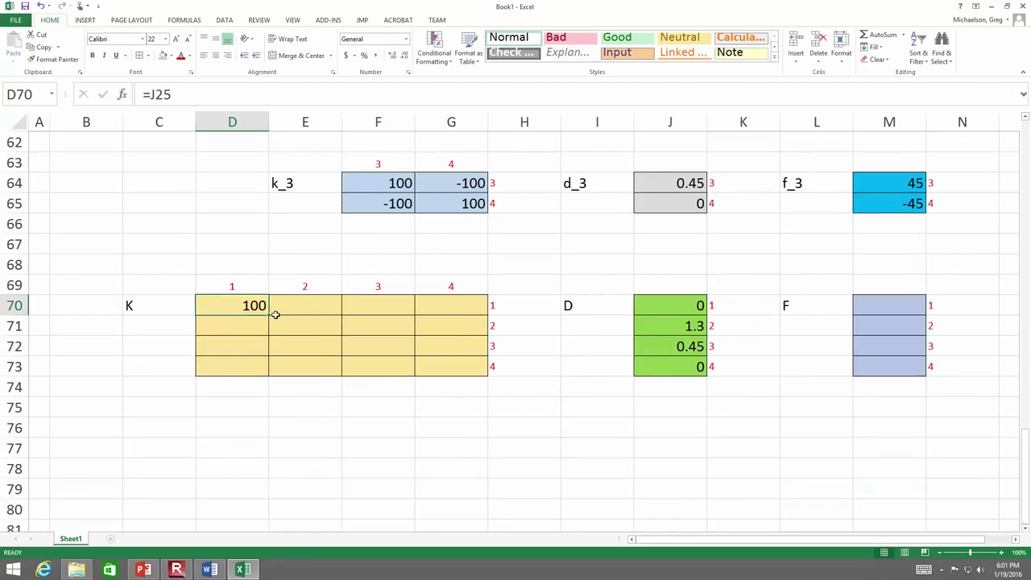
left_click_drag(272, 315, 483, 369)
left_click(454, 396)
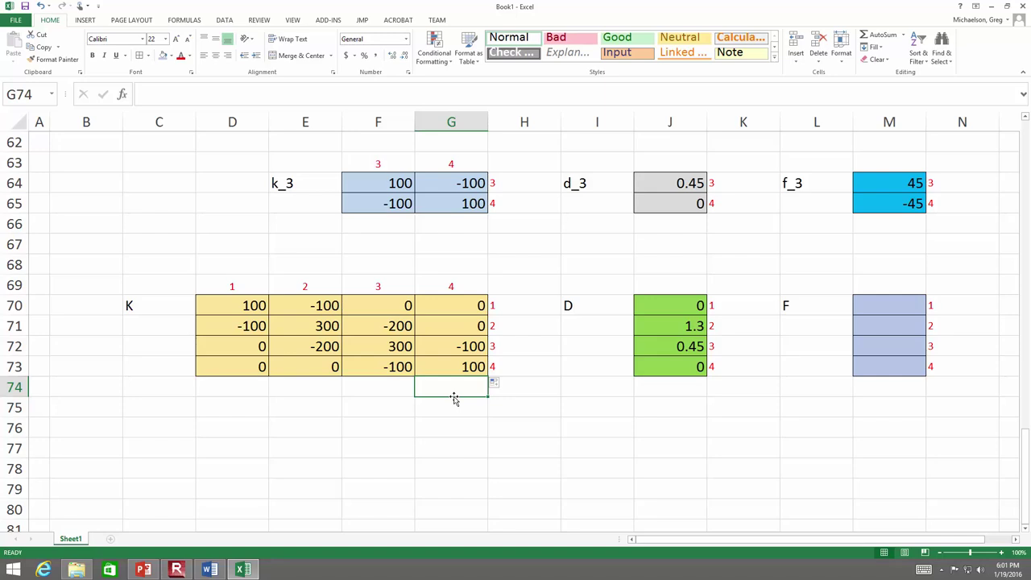
- Enter =MMULT(D70:G73,J70:J73) in M70:M73 as an array formula, giving -130, 300, -125, -45
left_click_drag(870, 308, 888, 370)
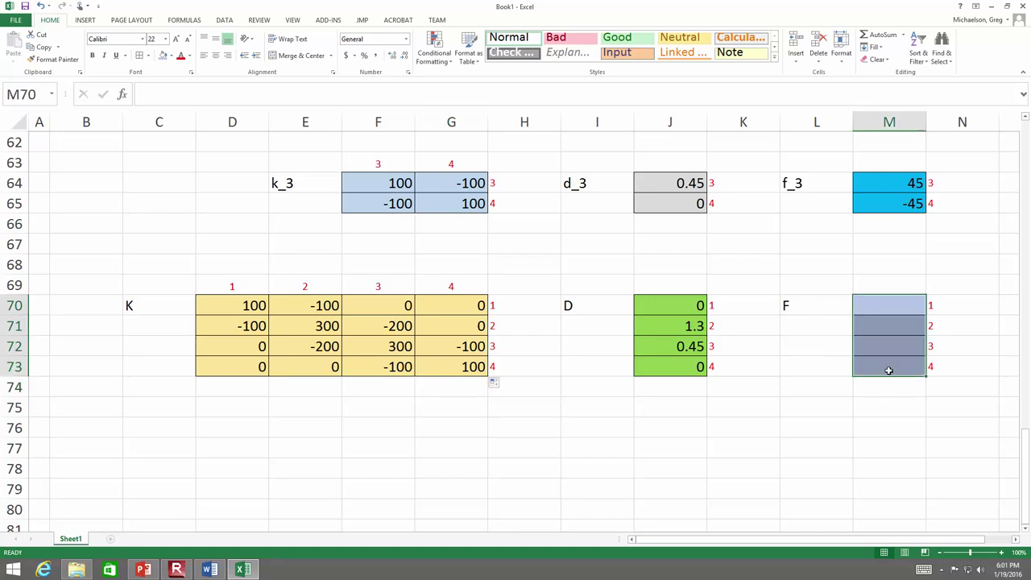
type("=mmult(")
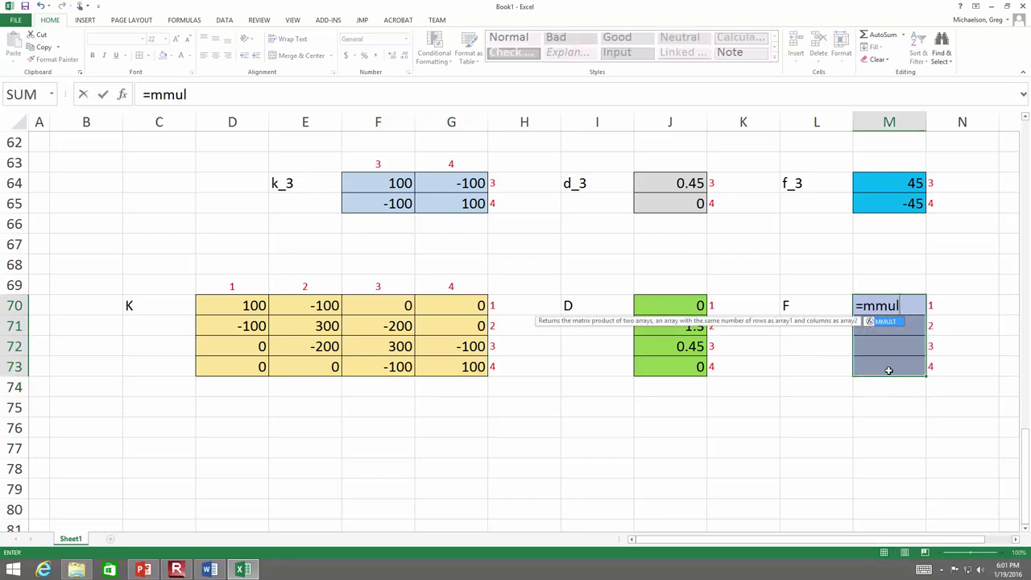
left_click(254, 306)
left_click_drag(254, 306, 419, 368)
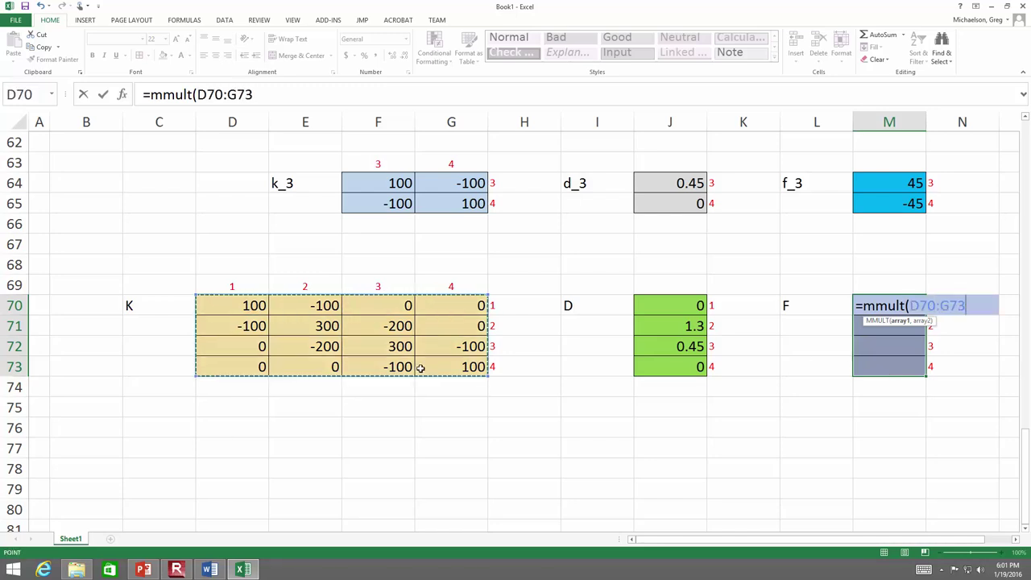
type(",")
left_click_drag(674, 309, 674, 369)
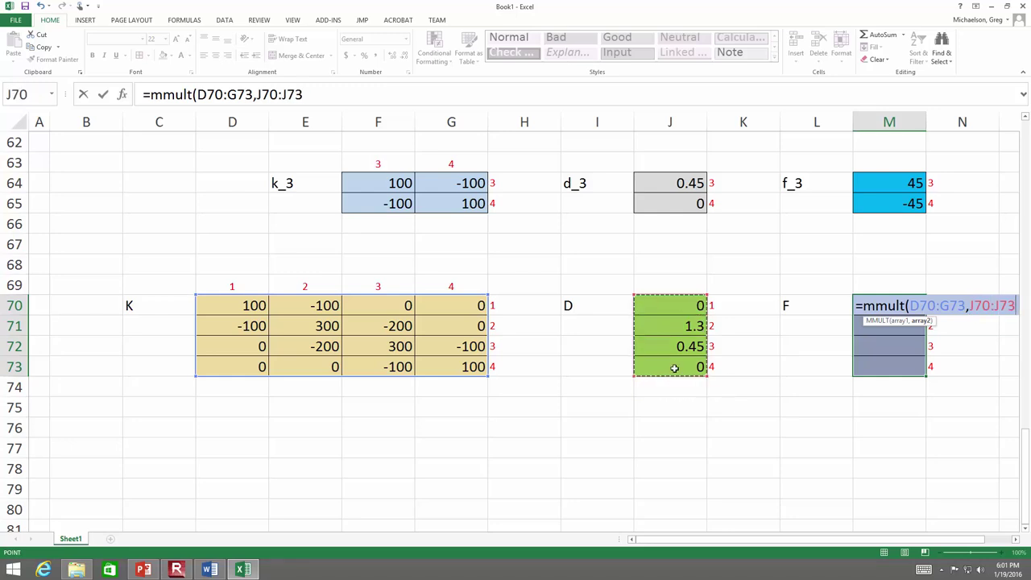
type(")")
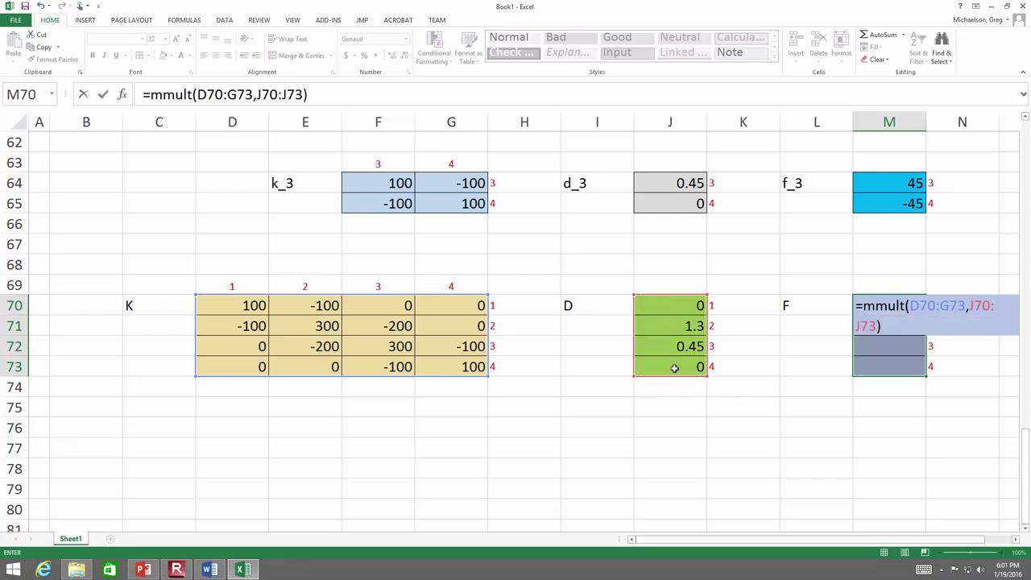
key("ctrl+shift+Return")
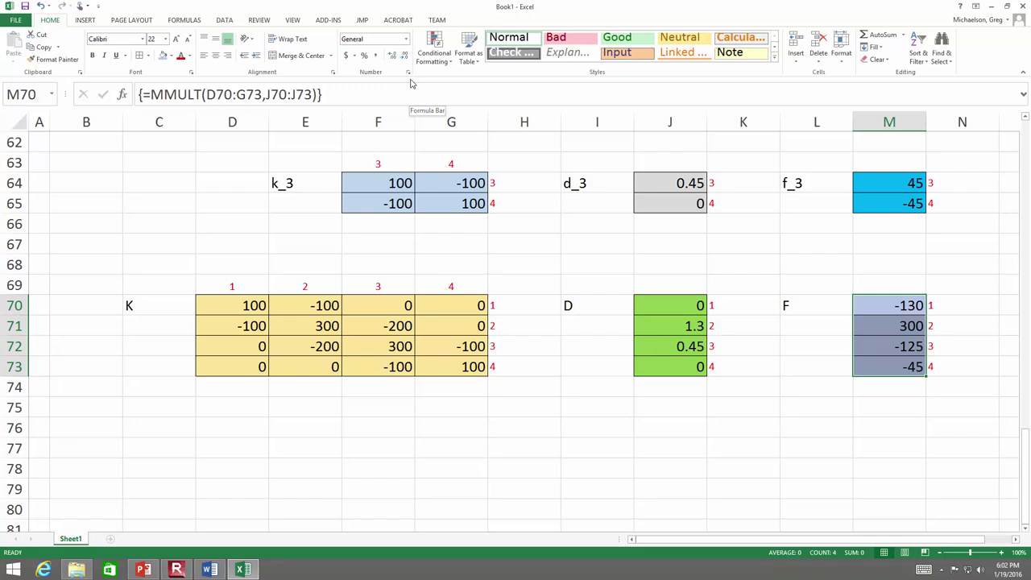
left_click(411, 91)
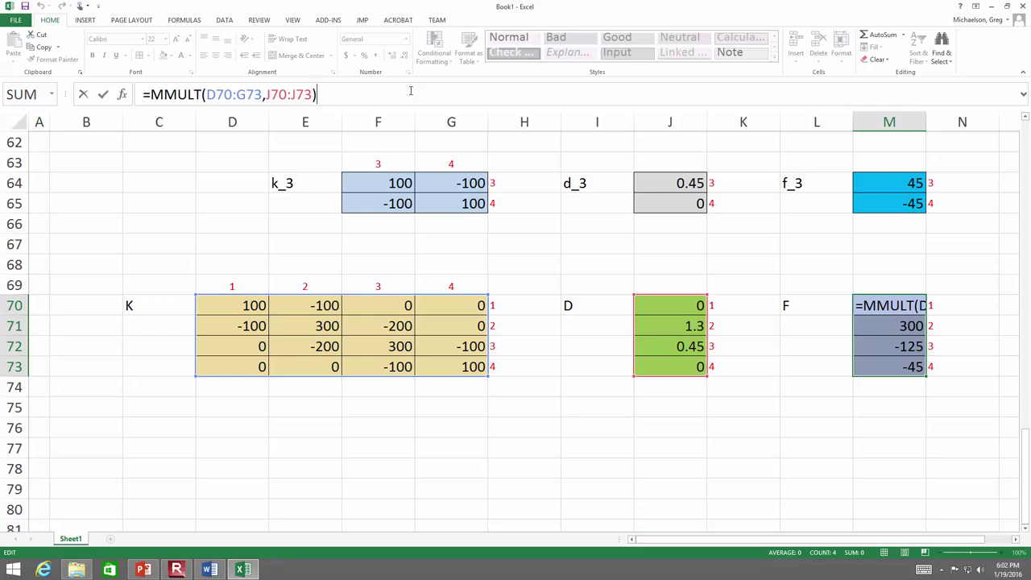
key("ctrl+shift+Return")
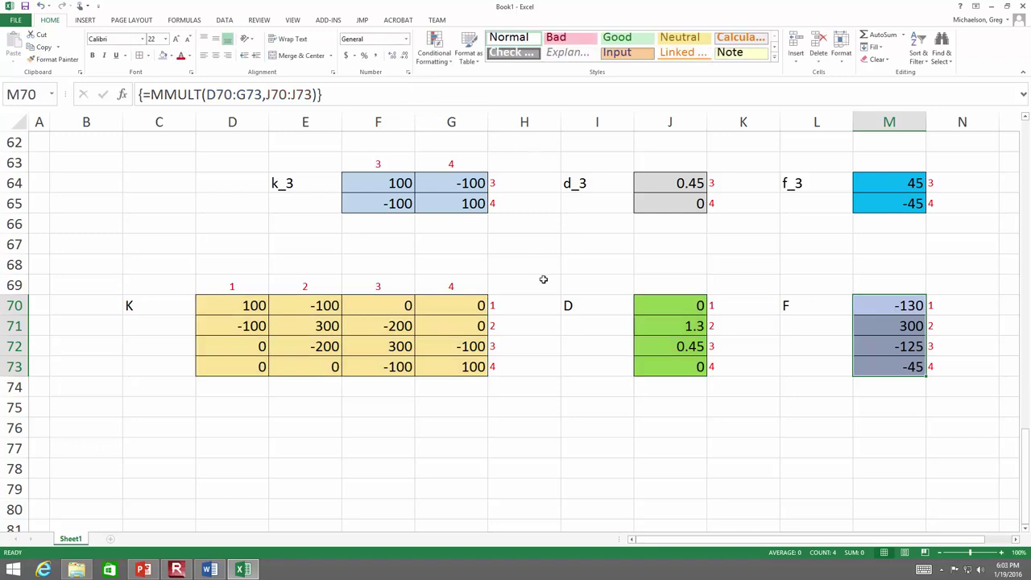
left_click(583, 382)
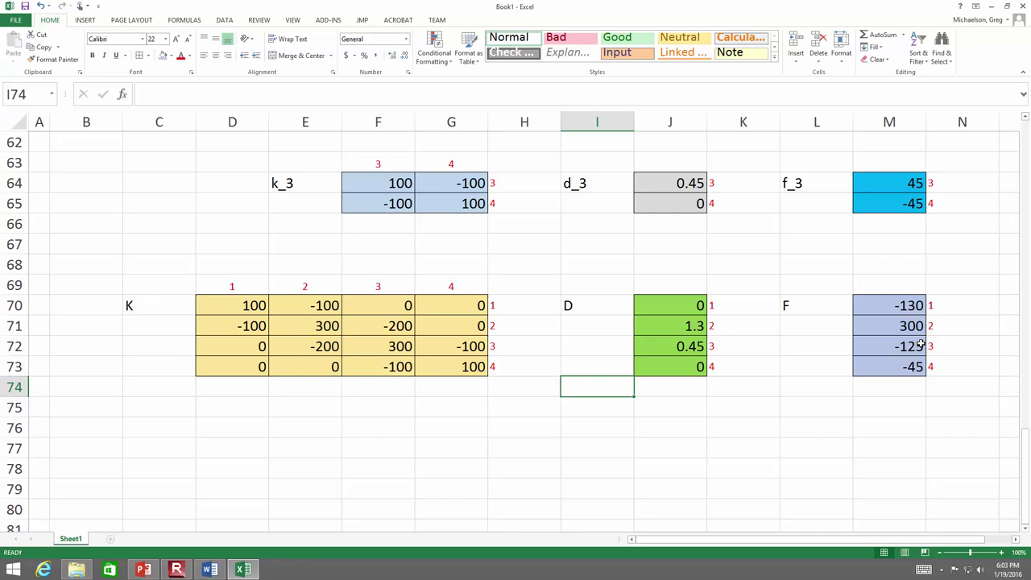
- Fill M71:M72, holding 300 and -125, with standard Yellow
left_click_drag(907, 328, 907, 347)
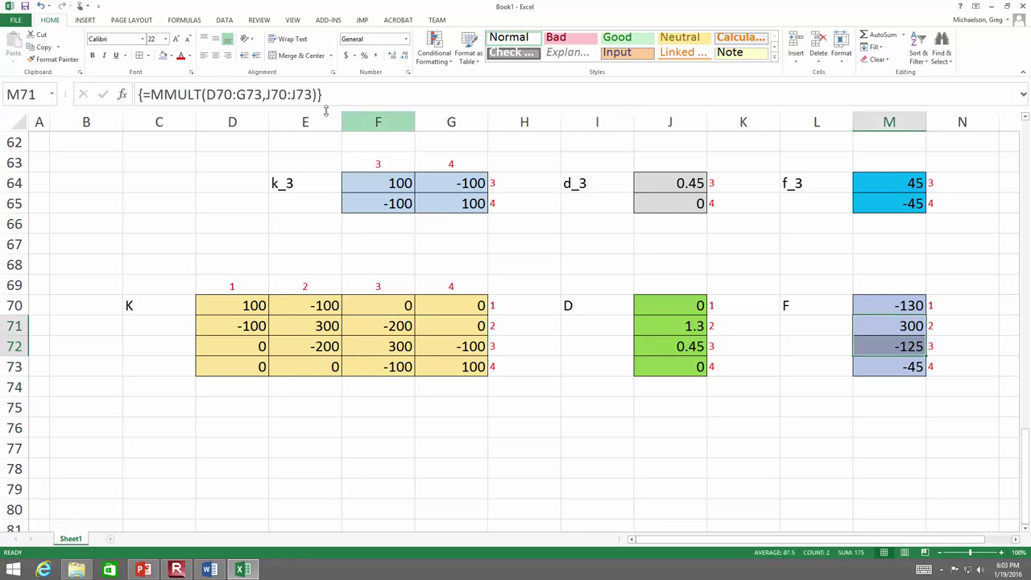
left_click(171, 58)
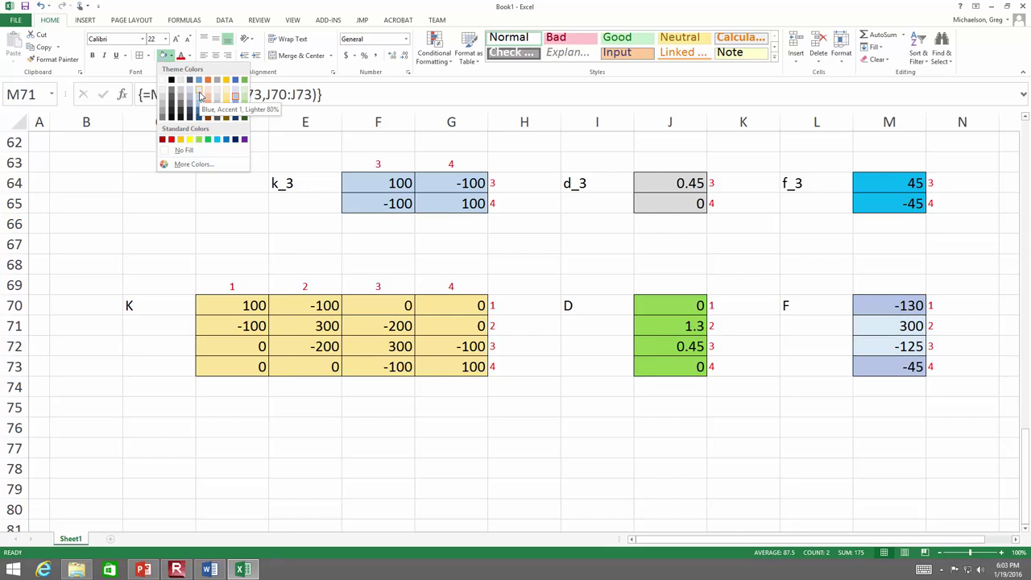
left_click(180, 139)
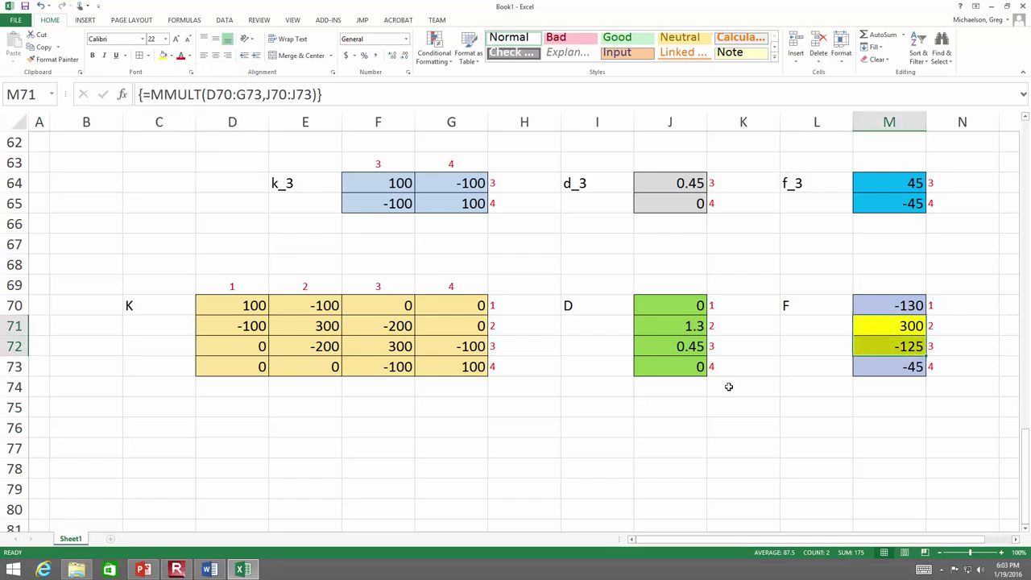
left_click(729, 386)
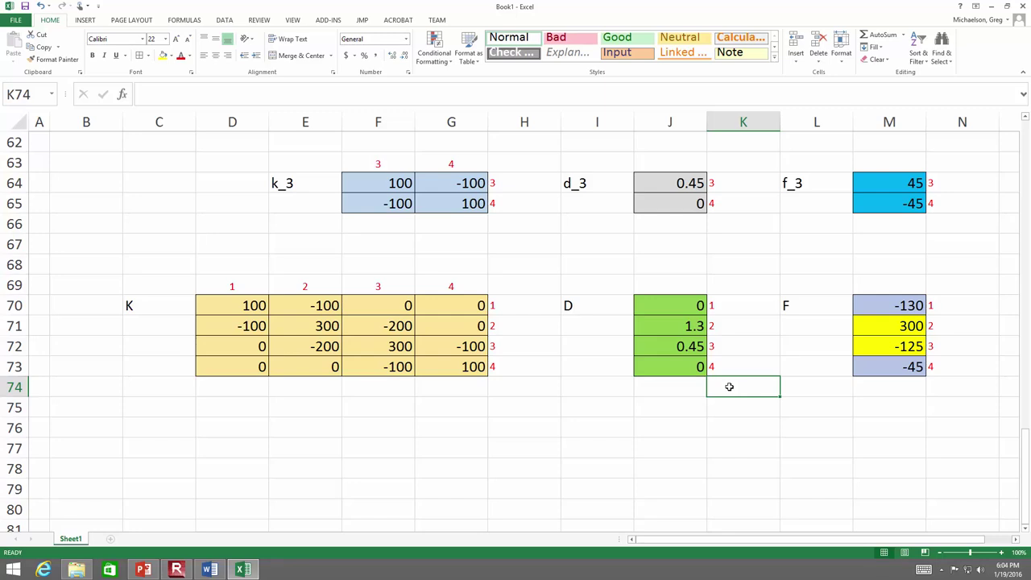
- Switch to PowerPoint and go to the Example (cont'd) slides 110–111 on reactions and member forces
left_click(142, 569)
key("Down")
key("Down")
key("Down")
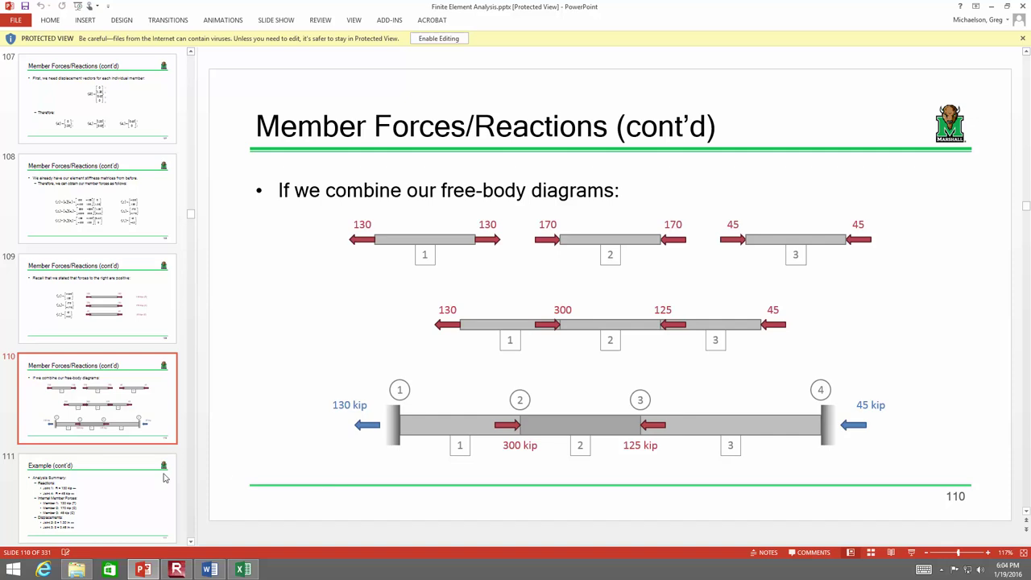
left_click(136, 473)
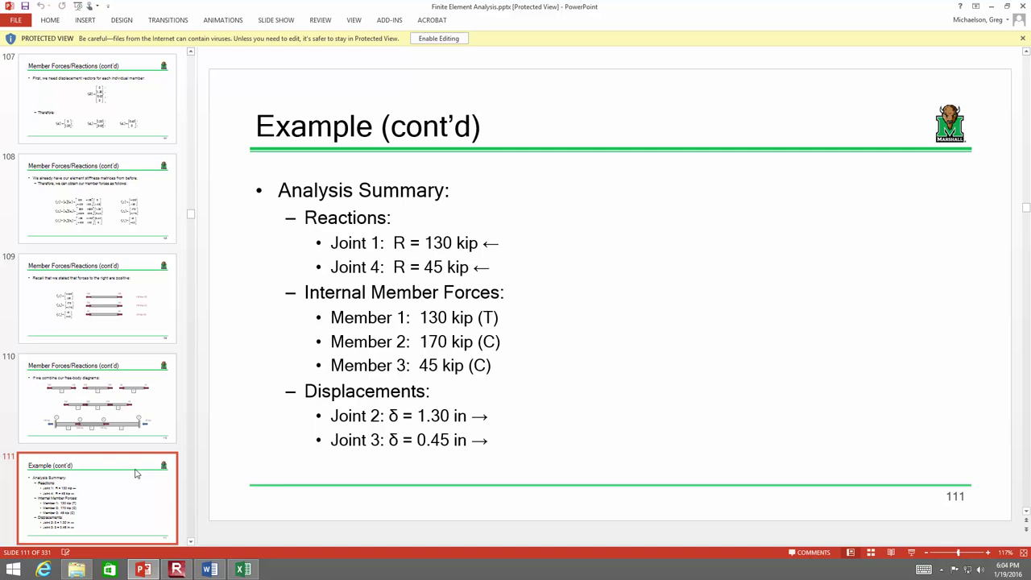
- In File Explorer, go up to the course folder and open Lecture Notes' Handout 02 - Bar Analysis.xlsx
left_click(76, 570)
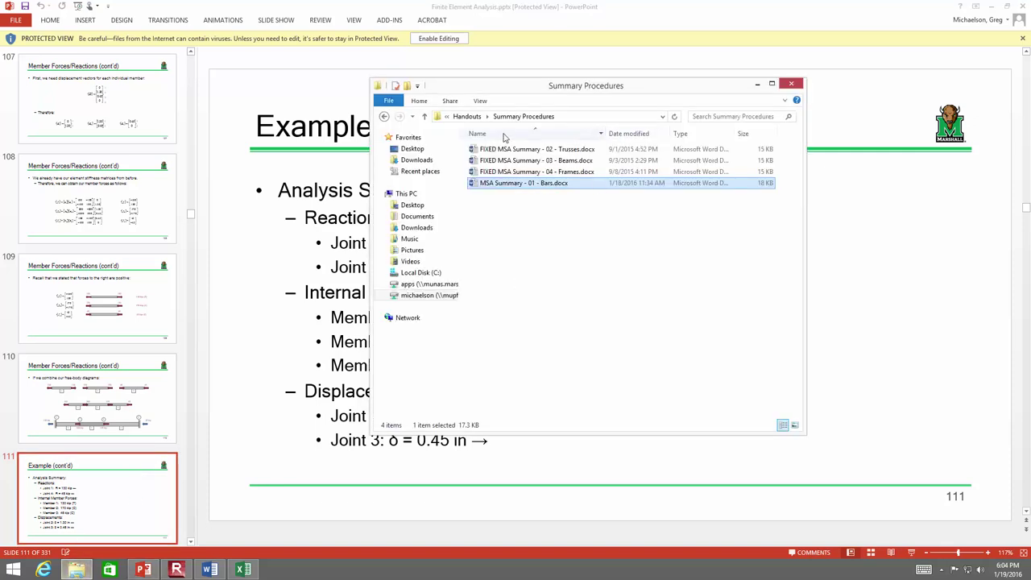
left_click(468, 117)
left_click(481, 116)
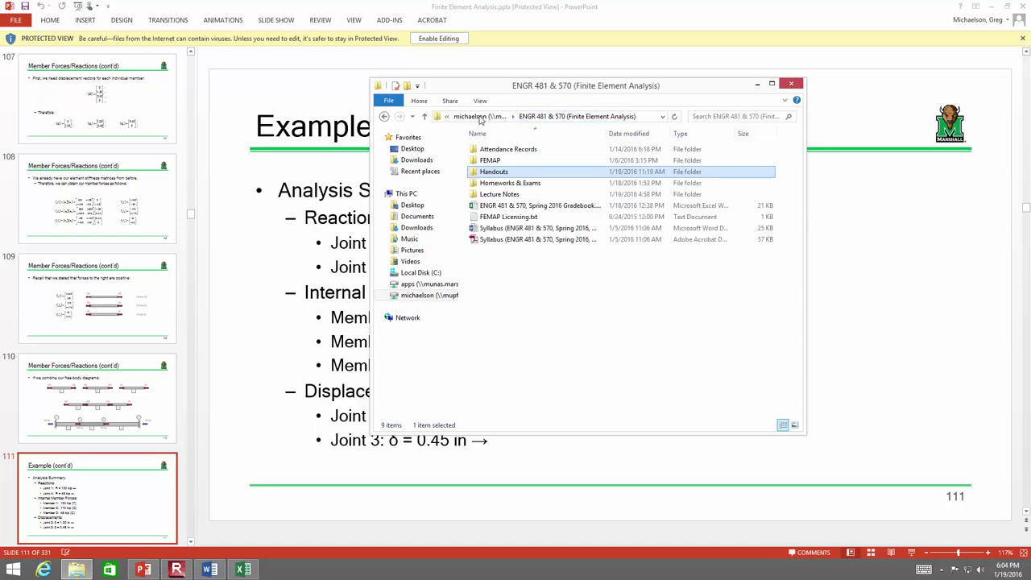
left_click(505, 196)
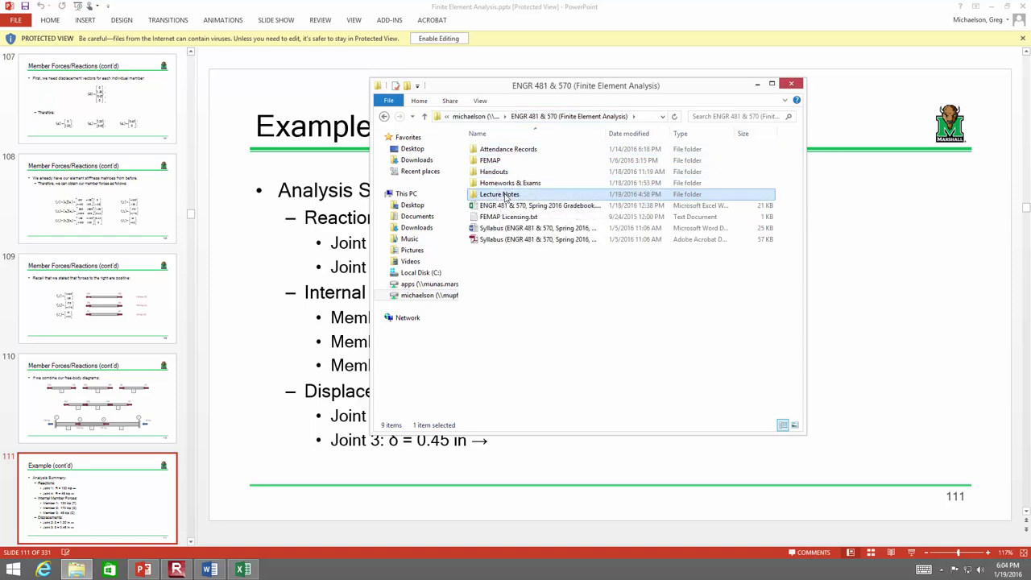
double_click(505, 196)
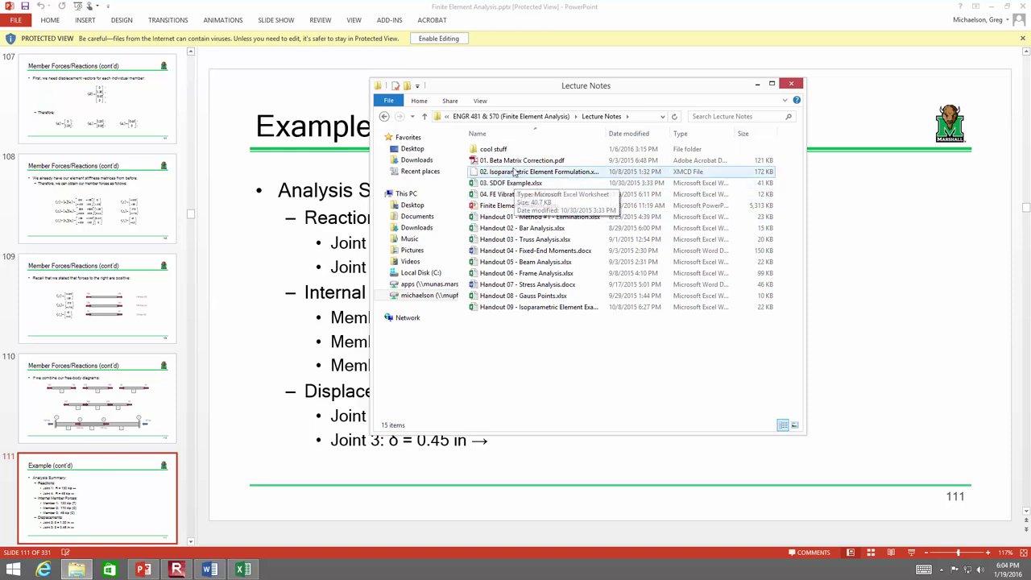
double_click(512, 229)
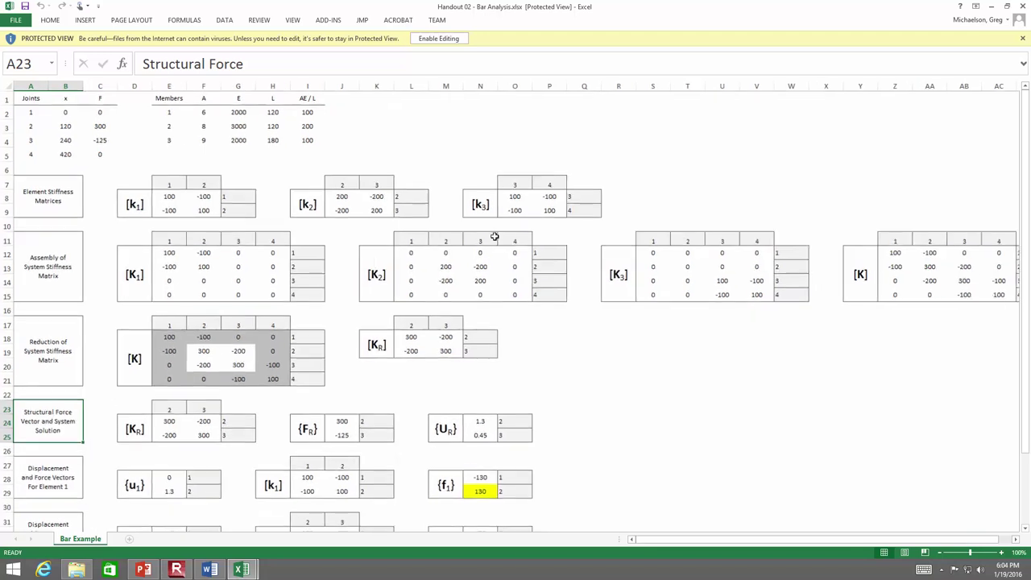
- Look over the Bar Analysis handout, then close its window
scroll(495, 236, "down", 1)
scroll(496, 242, "down", 2)
scroll(495, 242, "up", 2)
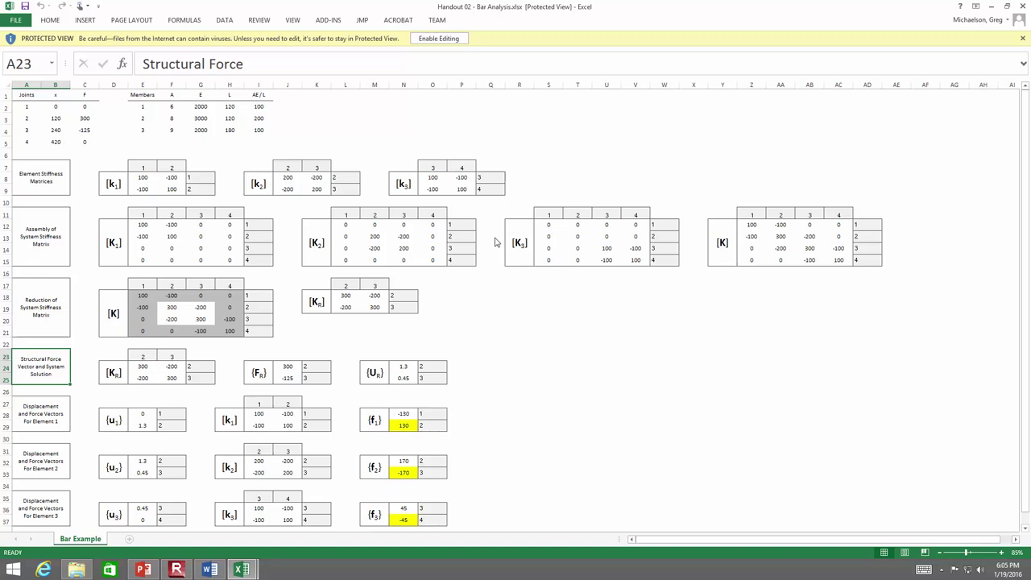
left_click(1022, 6)
- Open HW 01 Assignment.pdf from Homeworks & Exams > Homework 01 - Matrices & Bar Analysis
left_click(76, 569)
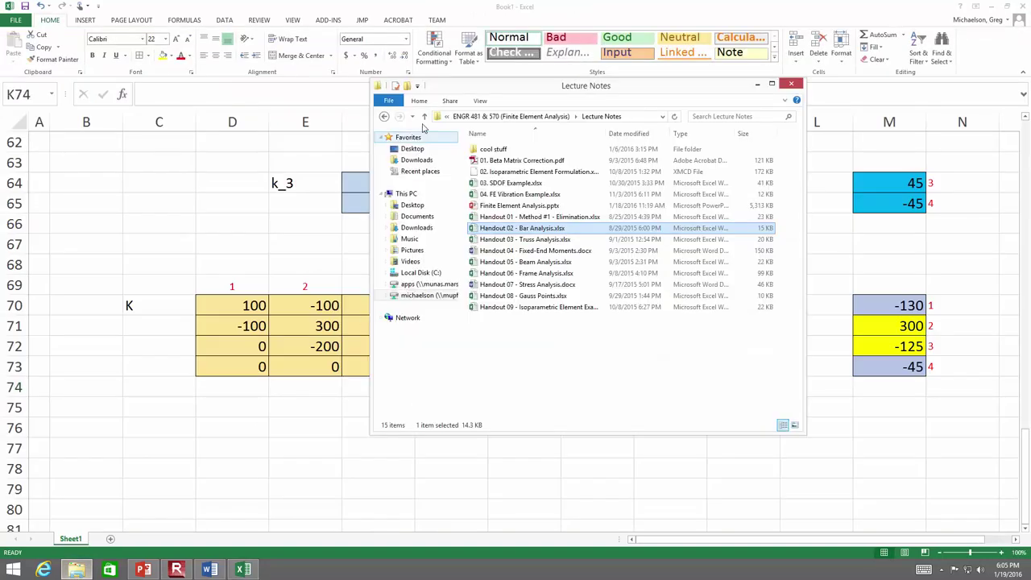
left_click(495, 117)
double_click(507, 183)
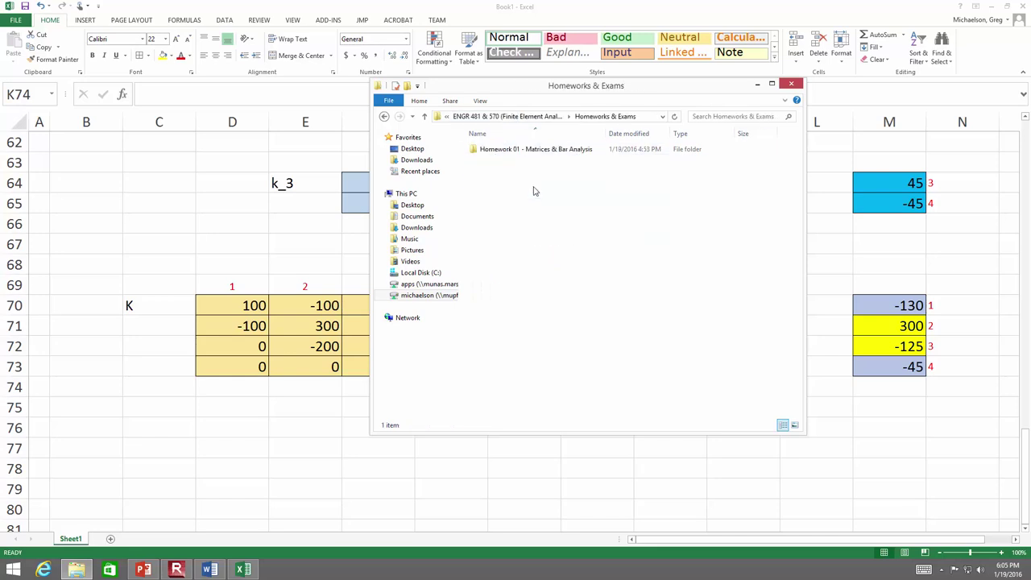
double_click(520, 150)
double_click(521, 163)
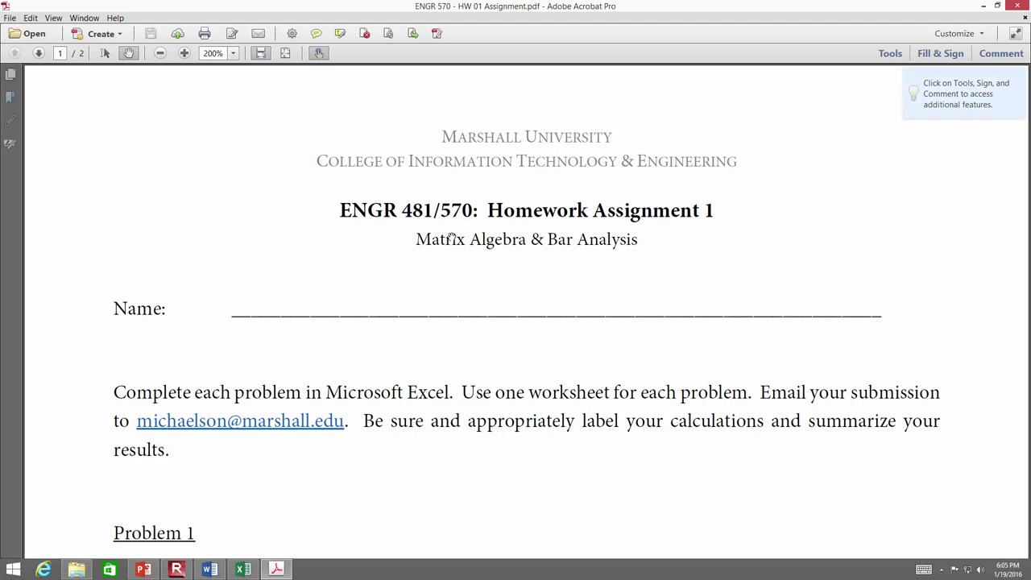
- Scroll through page 1's instructions and Problem 1 tasks: 4C, A−B, A⁻¹, BC, Bᵀ, AᵀBA
scroll(451, 239, "down", 2)
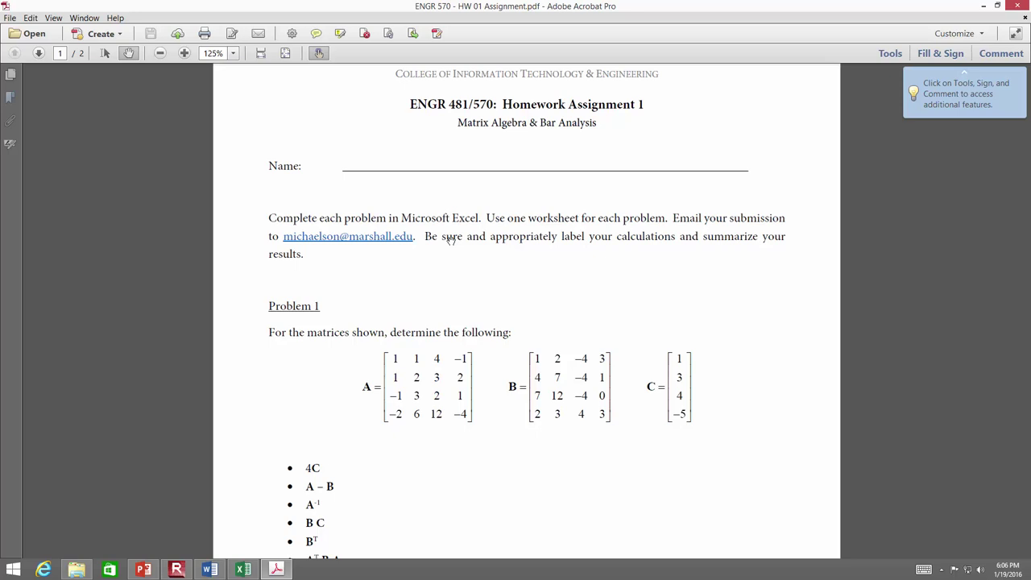
scroll(451, 240, "down", 2)
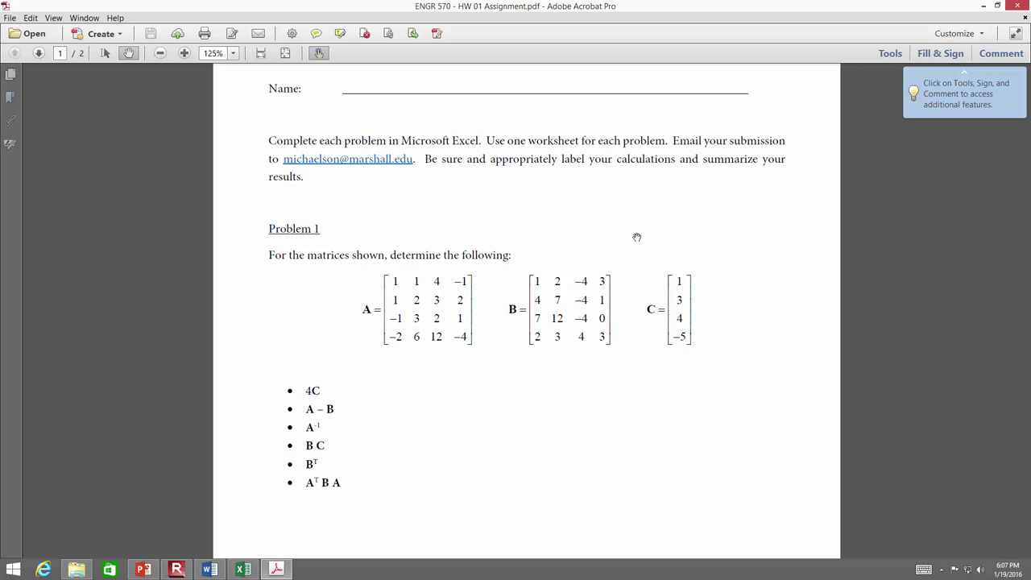
scroll(572, 282, "down", 4)
- Scroll to page 2's Problem 2: six springs, three rigid bodies, 15 kip load
scroll(570, 284, "down", 10)
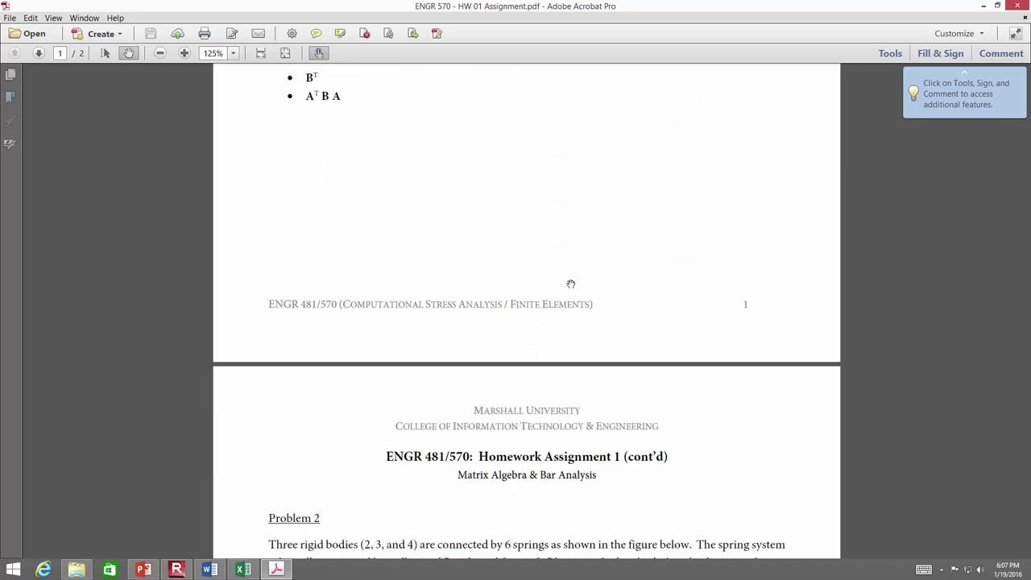
scroll(568, 288, "down", 1)
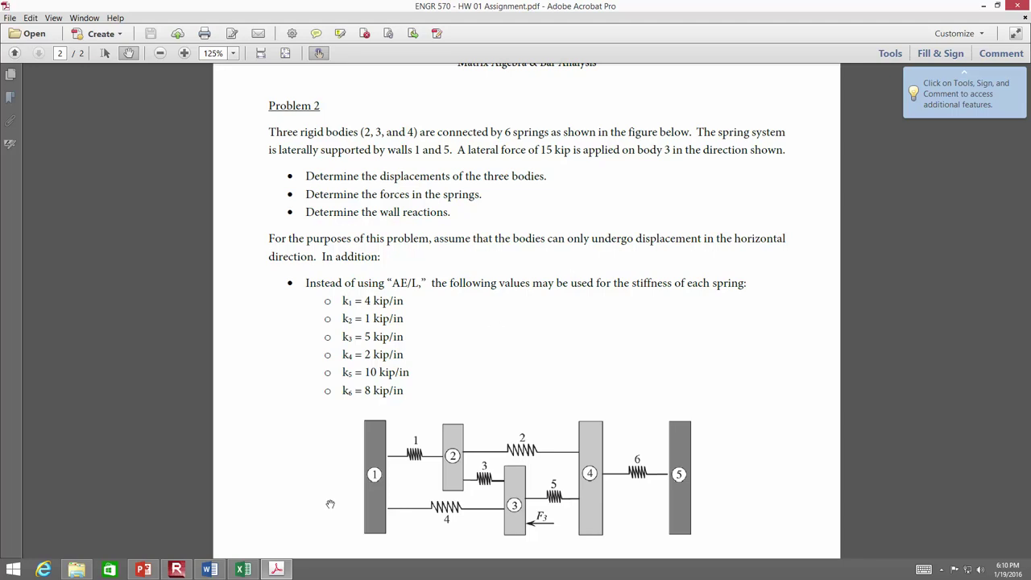
- Start a fresh Excel session, create blank workbook Book2, and add Sheet2 after Sheet1
right_click(239, 570)
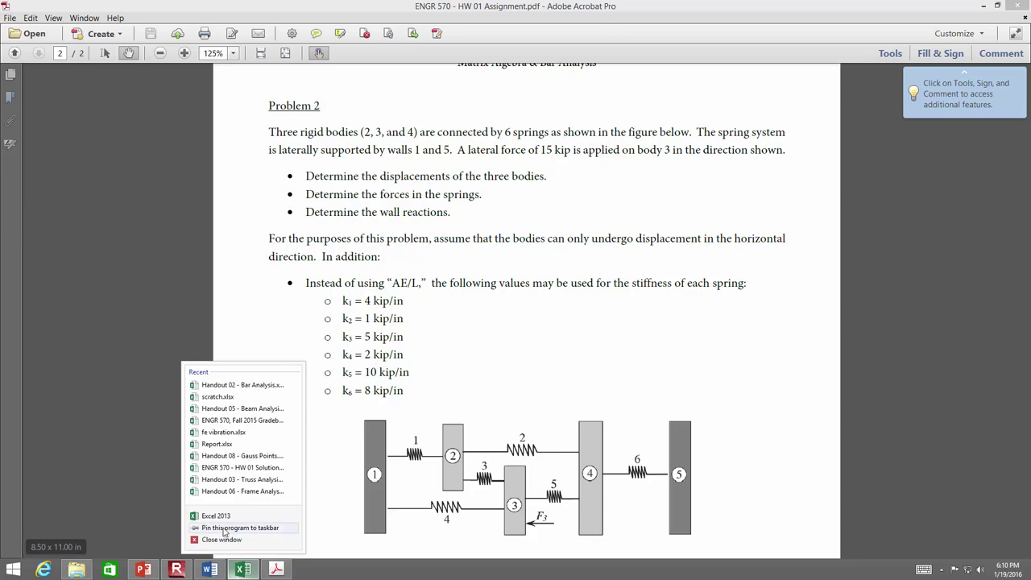
left_click(233, 504)
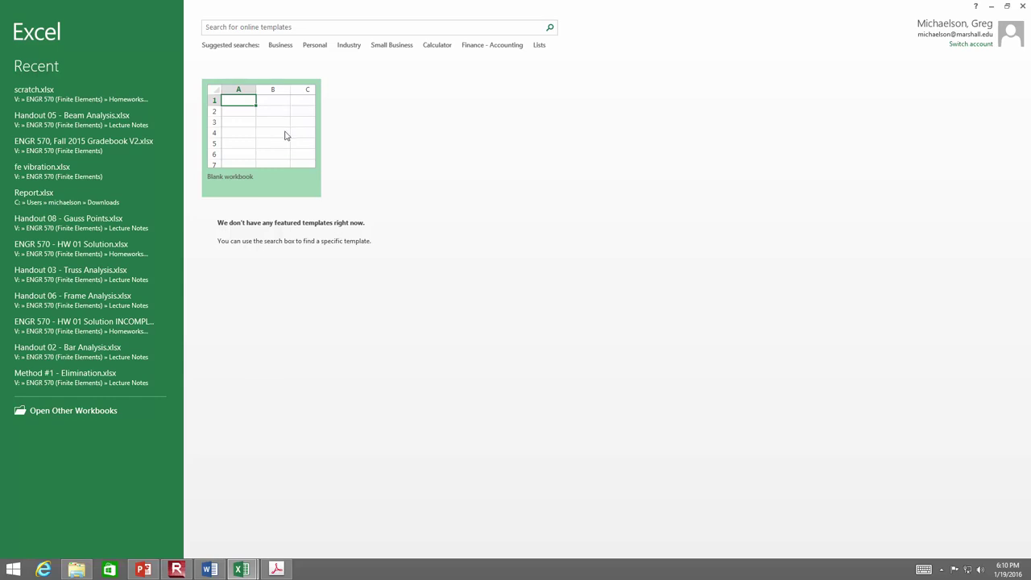
left_click(278, 157)
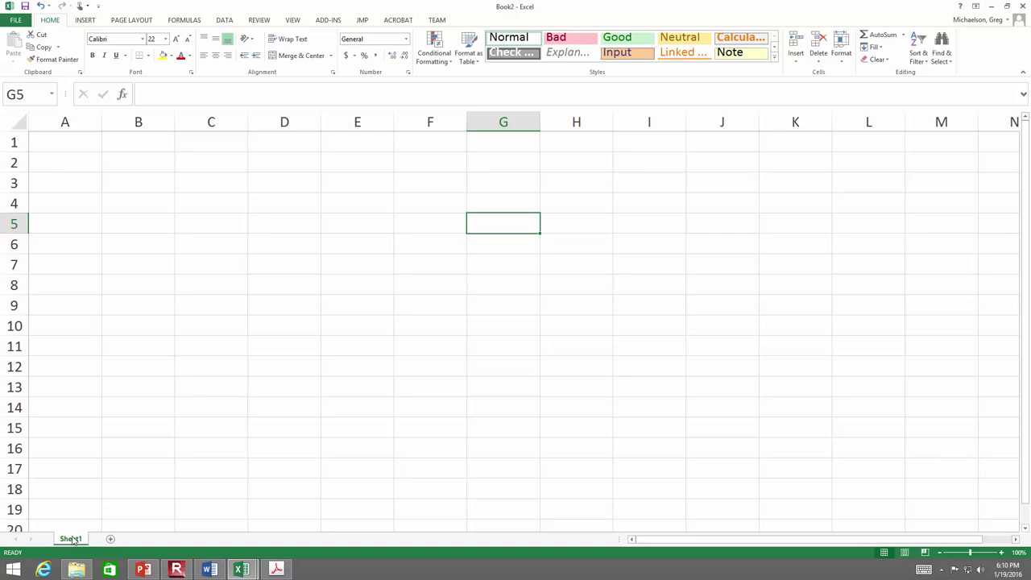
left_click(112, 539)
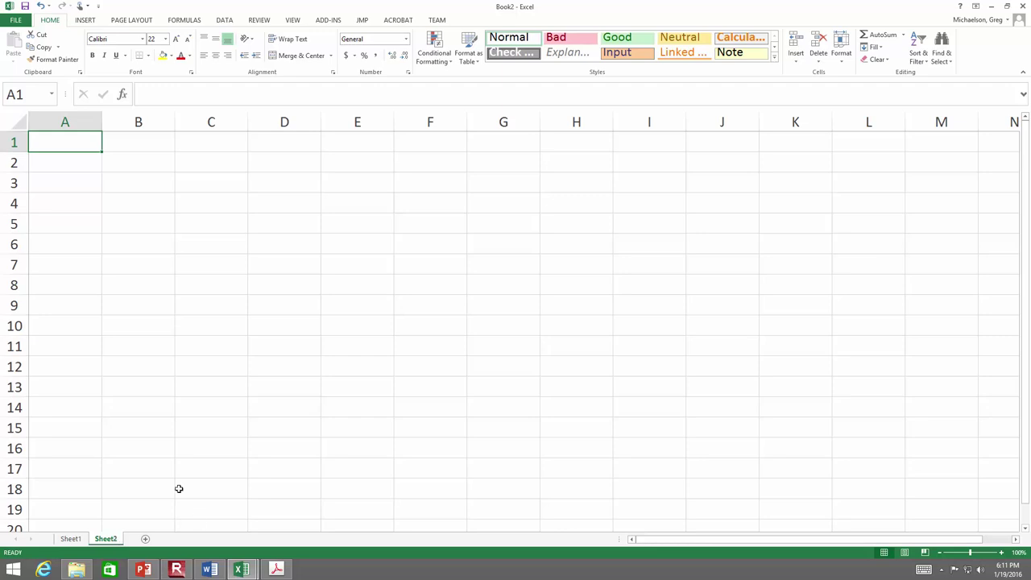
- Present the FEA deck full-screen from slide 111, advancing to slide 113, Plane Trusses
left_click(140, 572)
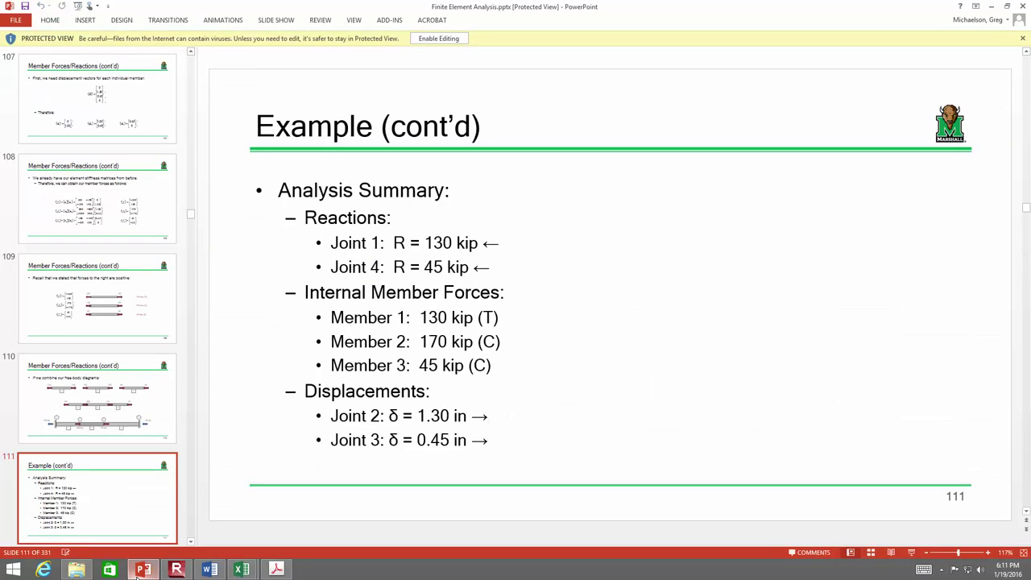
key("shift+F5")
key("Right")
key("Right")
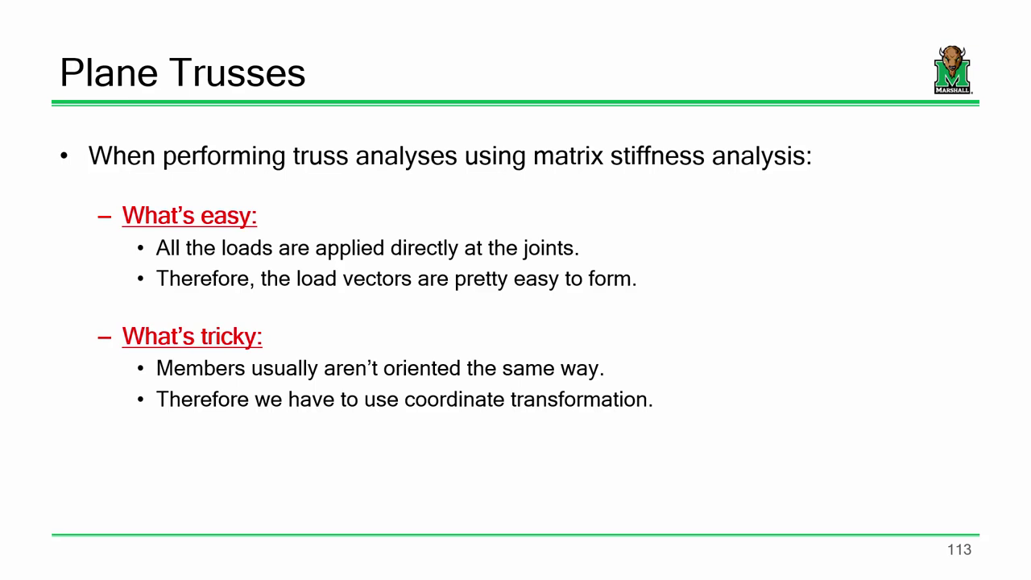
- Advance through the truss slides to slide 117, 2D Truss Element, then exit the show
key("Right")
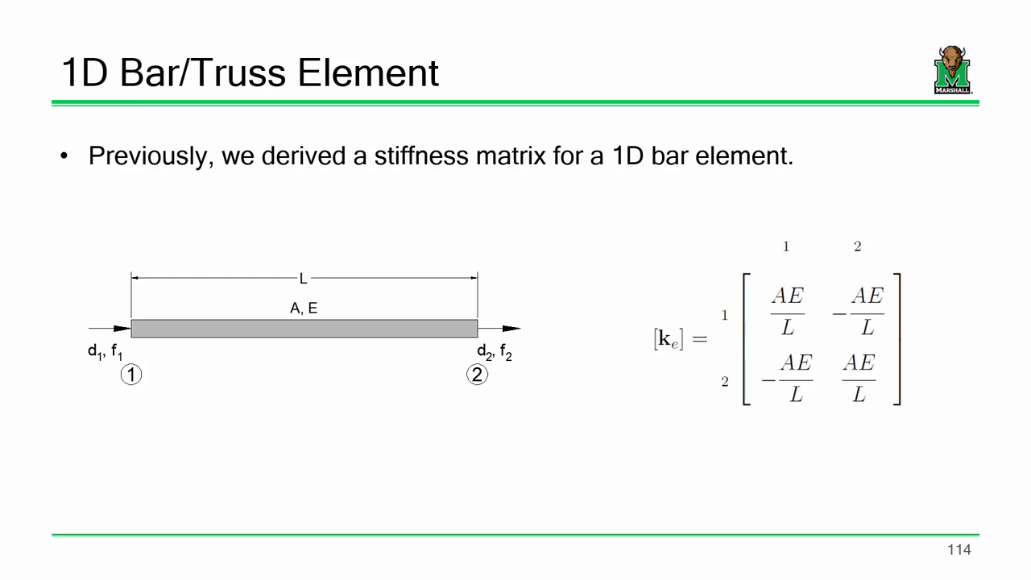
key("Right")
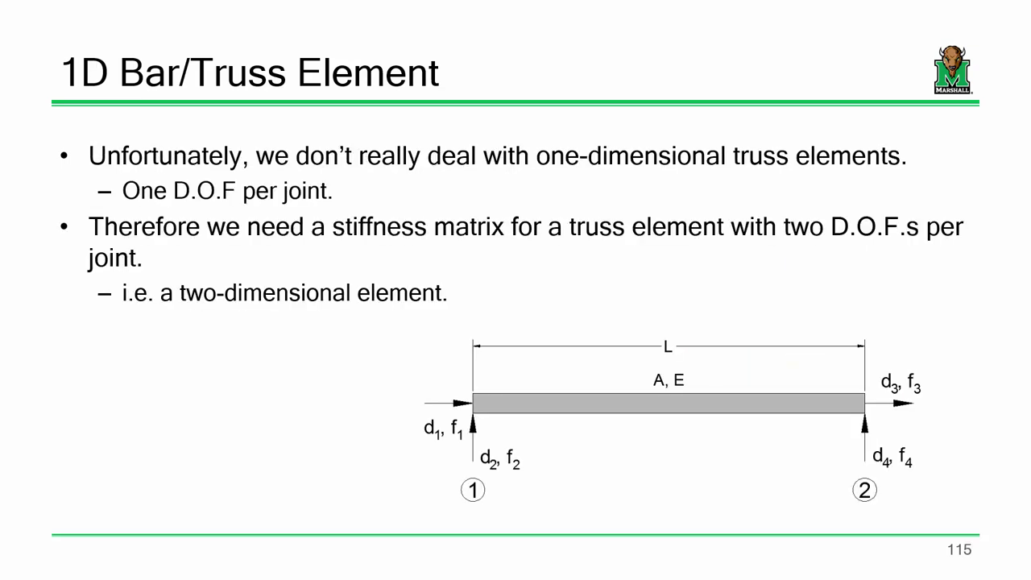
key("Right")
key("Right")
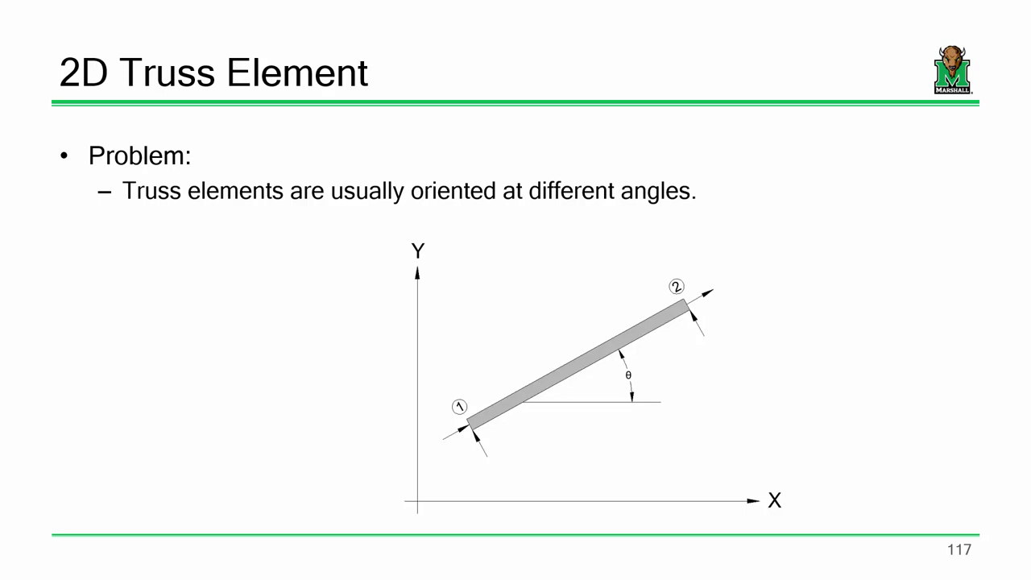
key("Escape")
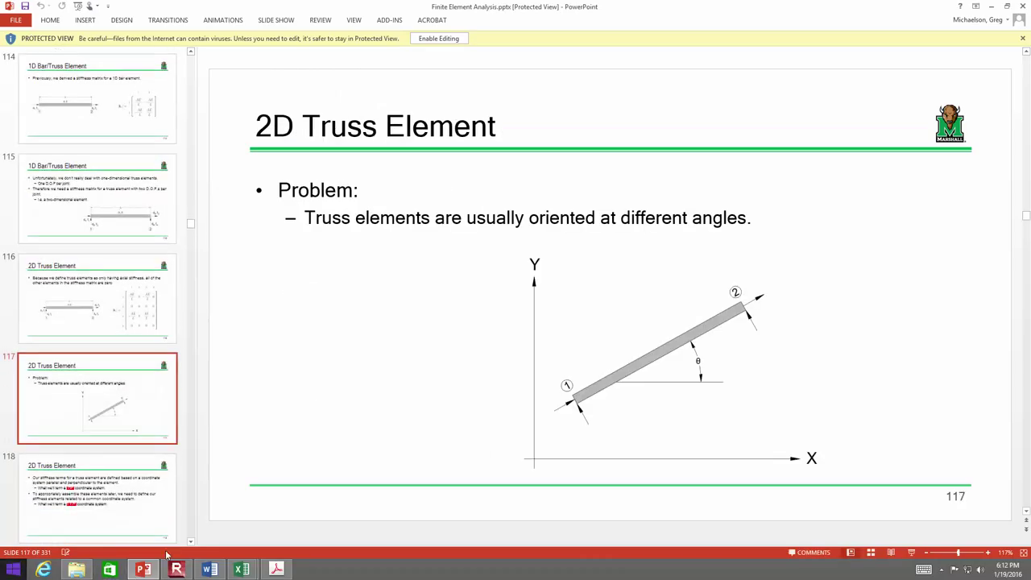